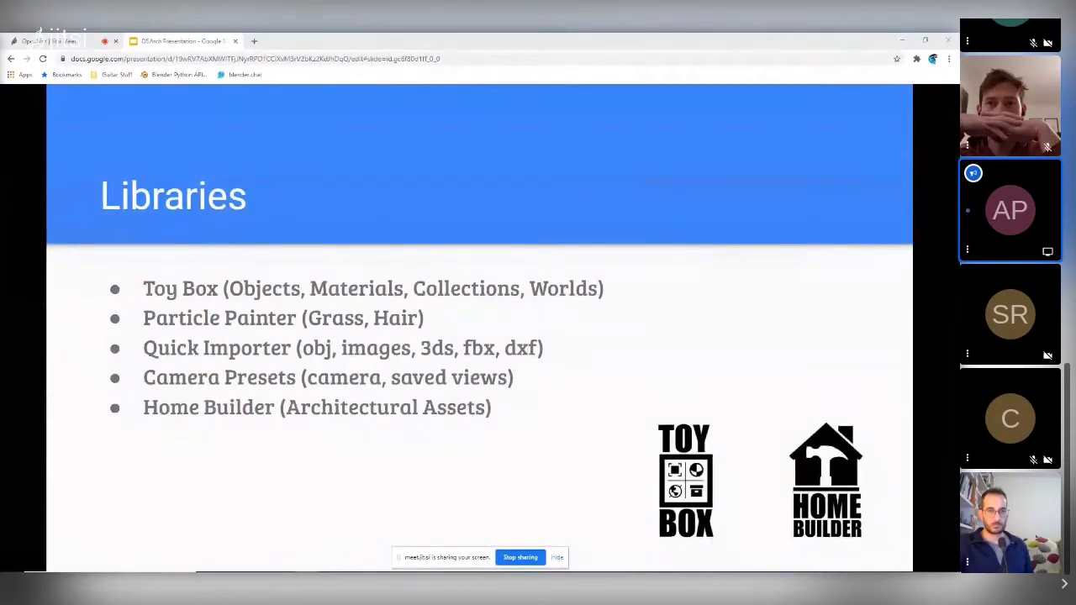
Step: Advance to the 'Data and Design Functionality' / '2D and 3D Drawings' slide
key(Right)
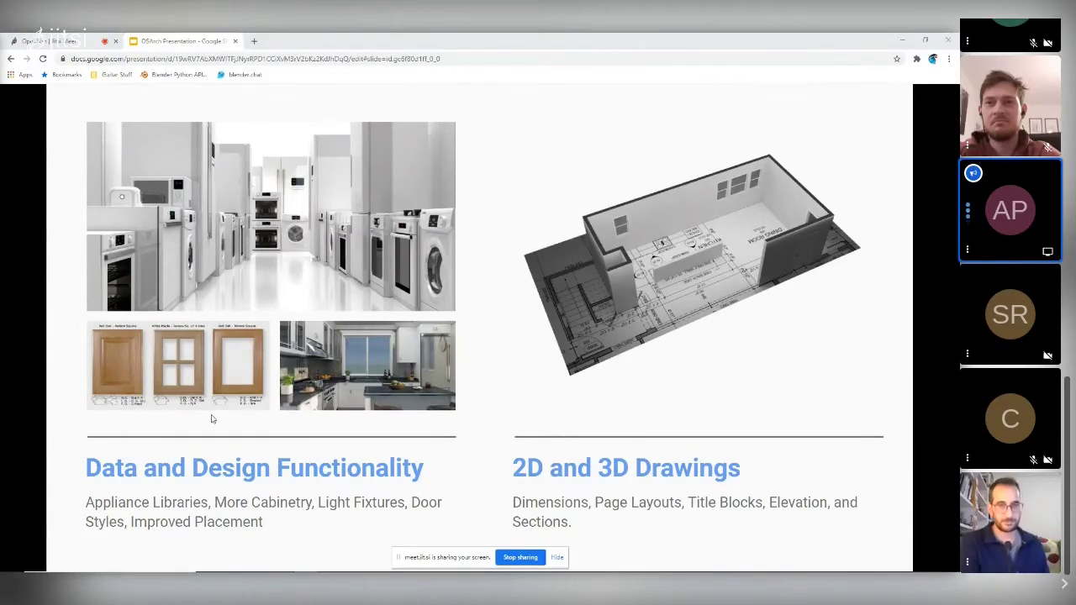
Step: Advance to the Reporting and Manufacturing slide showing cutlists and nested panels
mouse_move(168, 460)
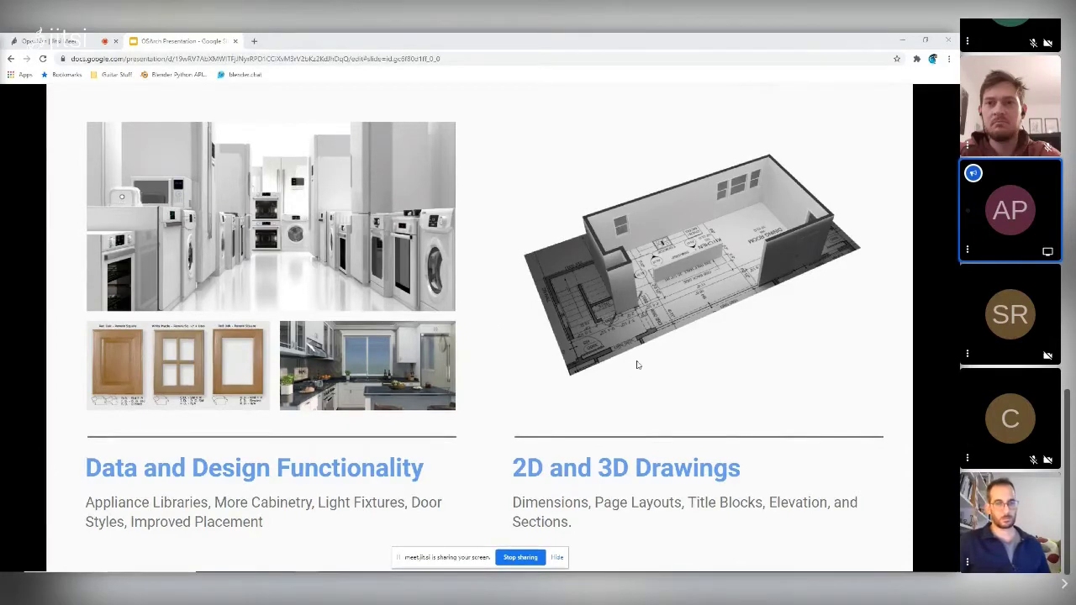
click(662, 368)
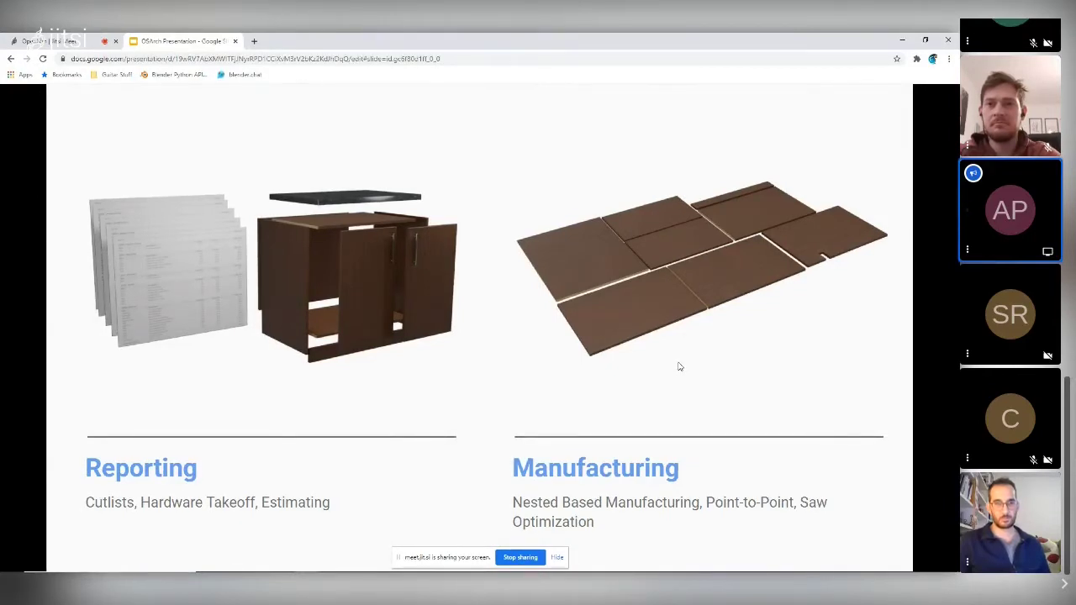
Step: Step through the Demonstration slides to PyClone Assemblies, then minimize Chrome
click(563, 365)
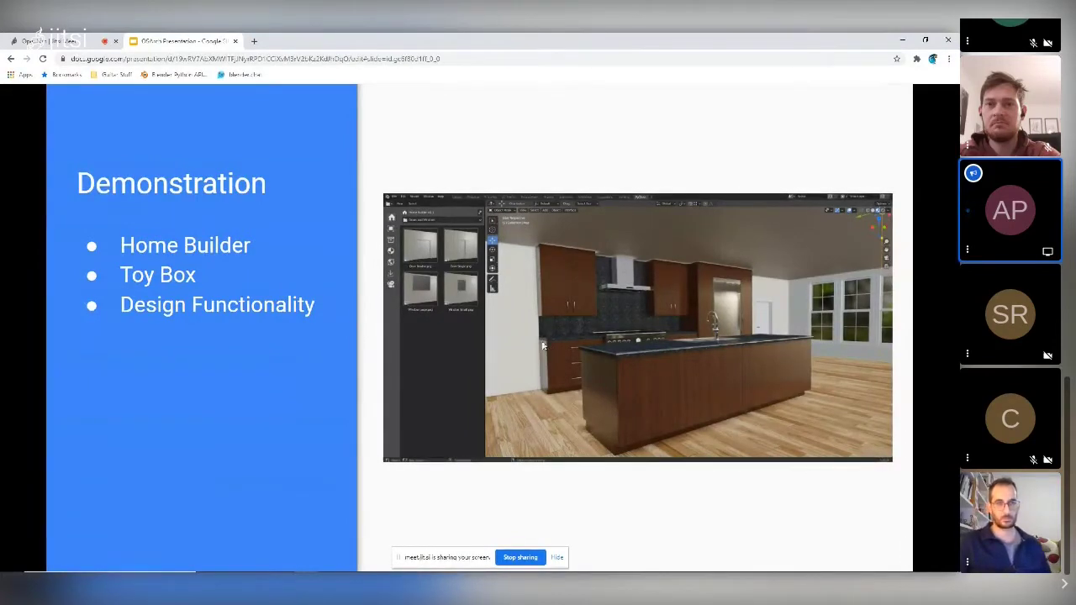
key(Right)
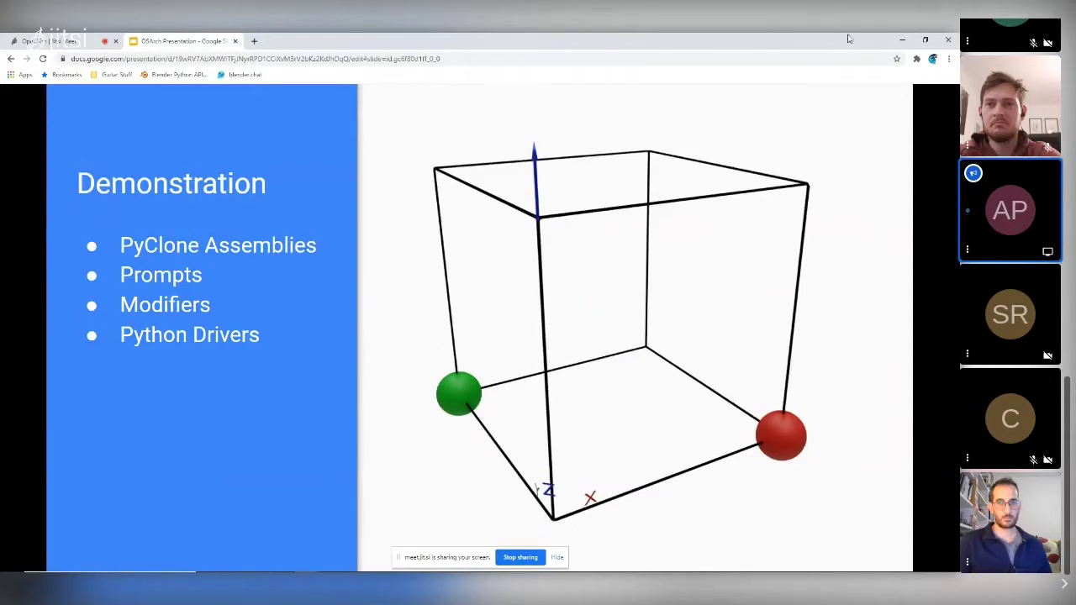
click(902, 39)
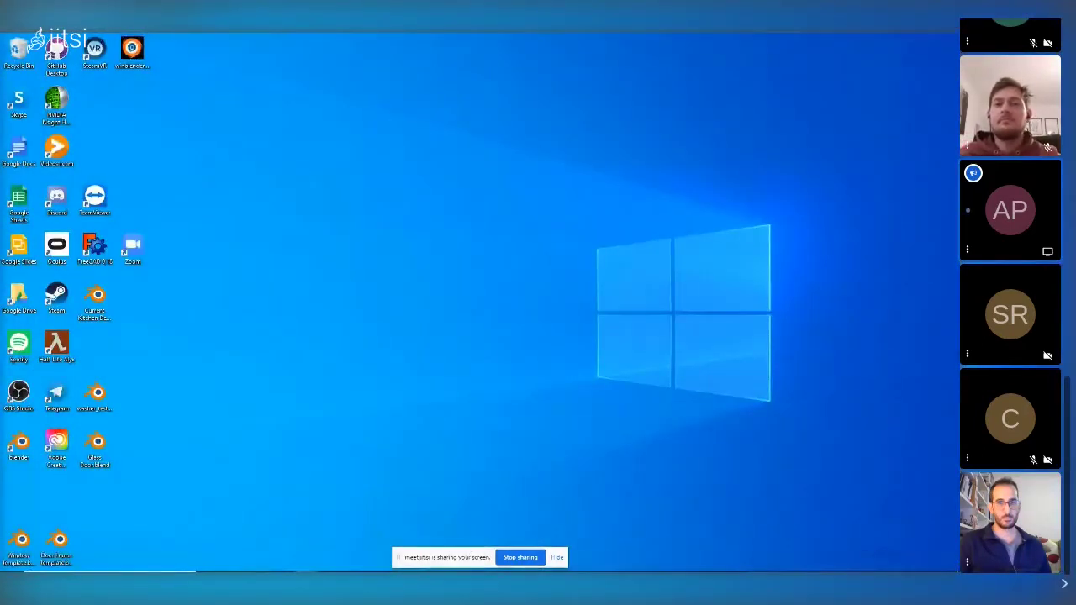
Step: Hide the screen-sharing notice, launch PyClone and dismiss its welcome screen
click(556, 557)
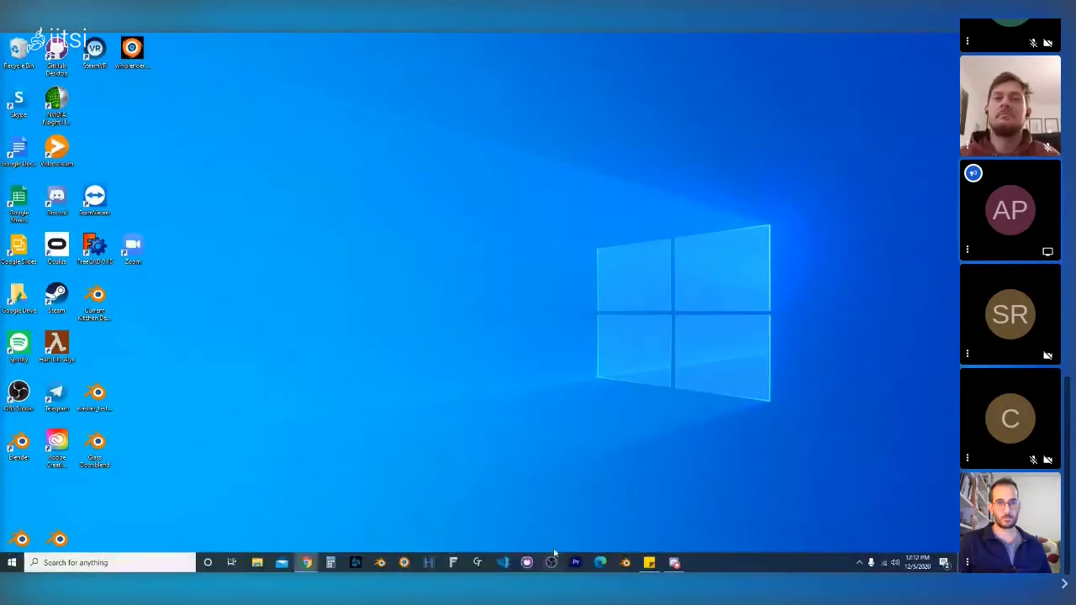
click(405, 563)
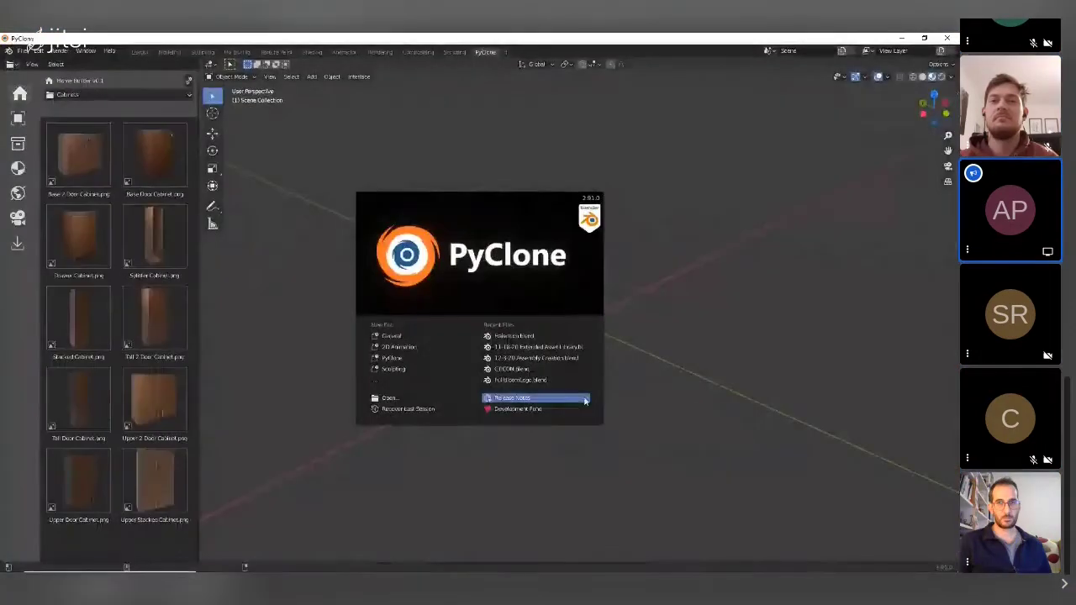
click(362, 139)
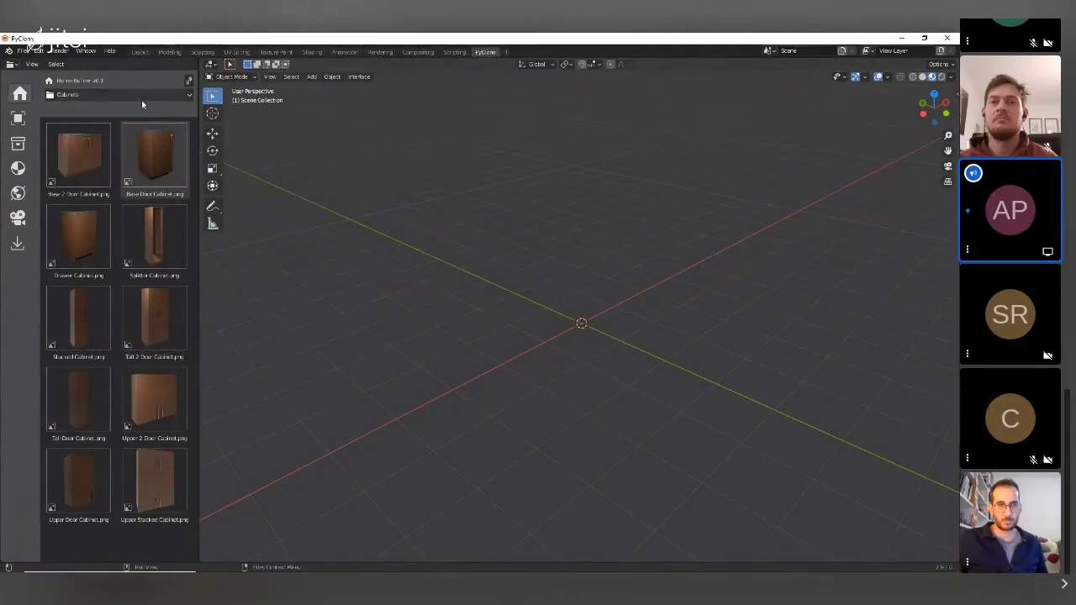
Step: Browse the asset libraries, including camera presets, then return to Home Builder's category list
click(17, 117)
click(18, 167)
click(17, 193)
click(18, 217)
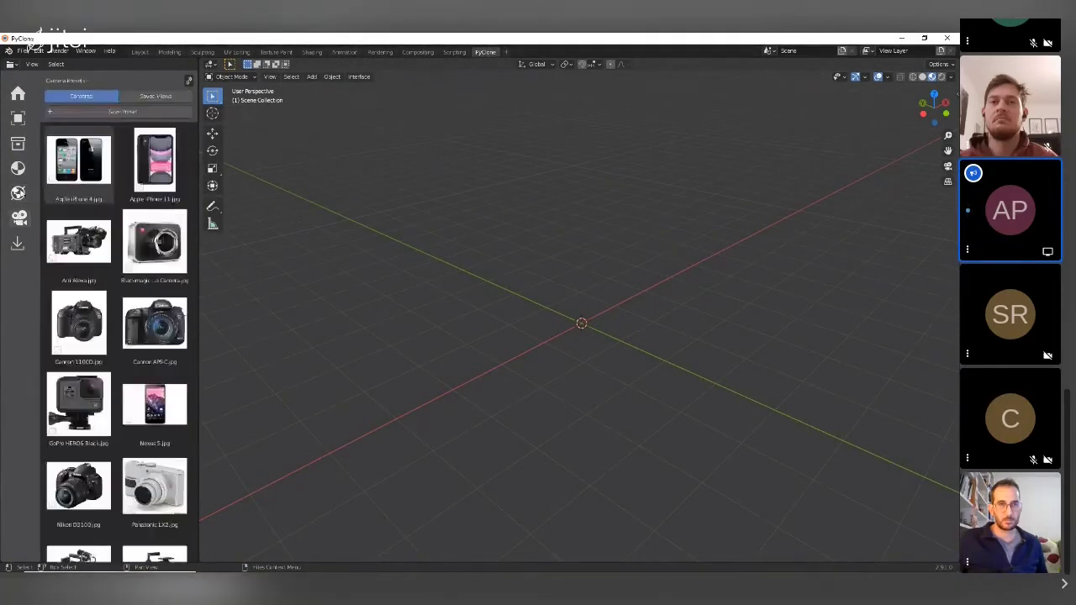
click(18, 167)
click(17, 118)
click(19, 93)
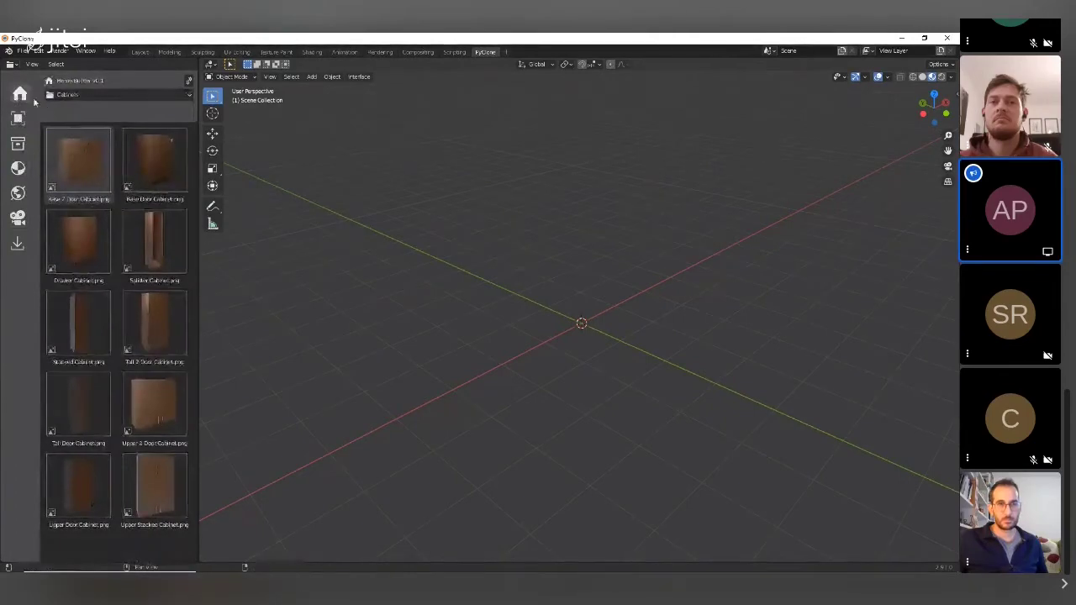
click(122, 94)
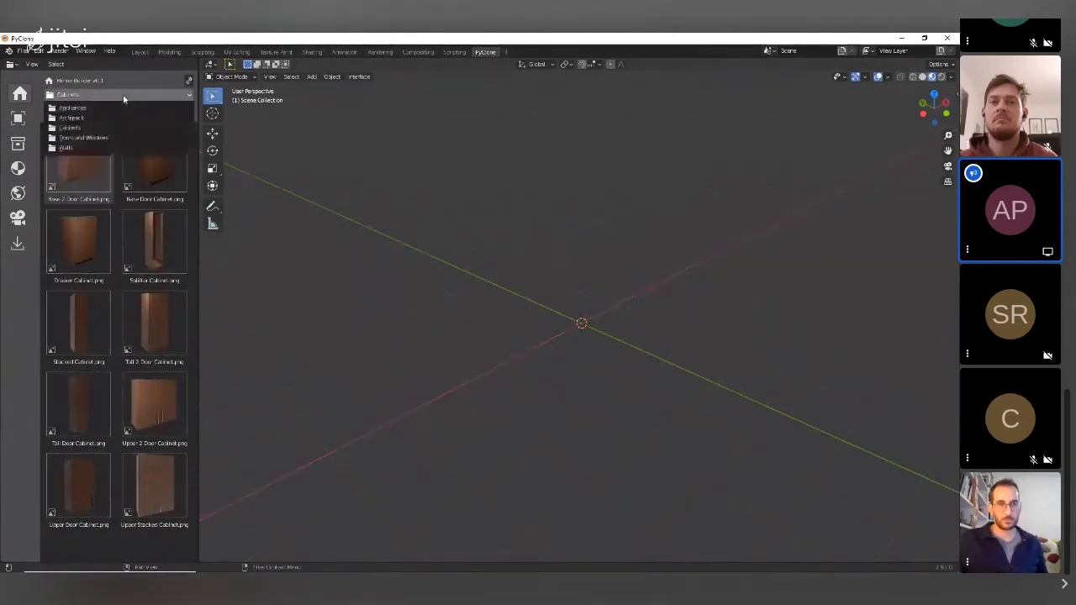
Step: Draw three connected plain walls from the Walls category in a U-shaped outline
click(84, 147)
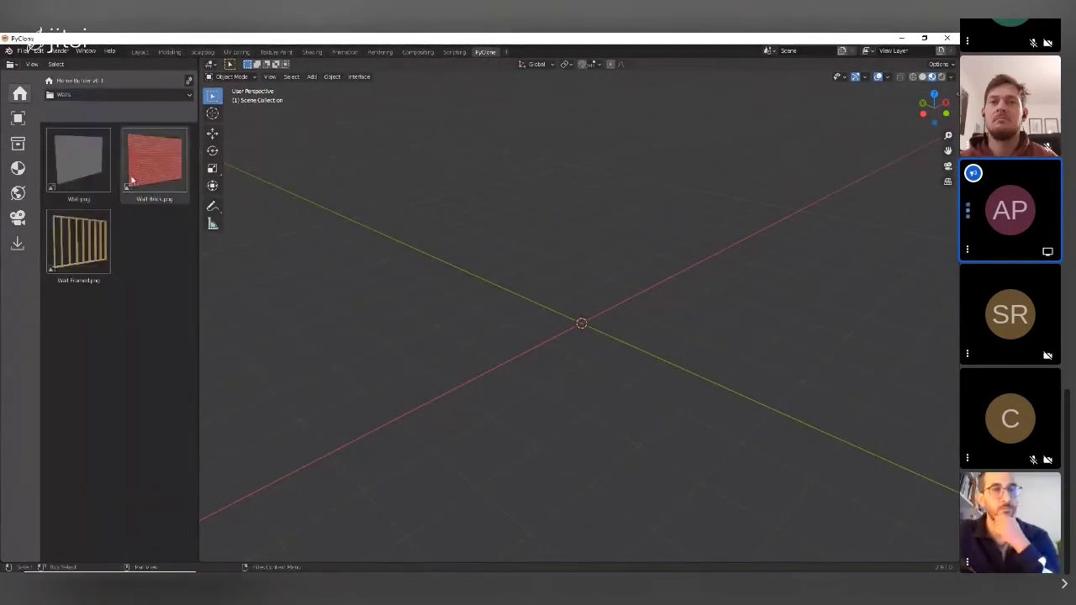
drag(78, 164, 490, 316)
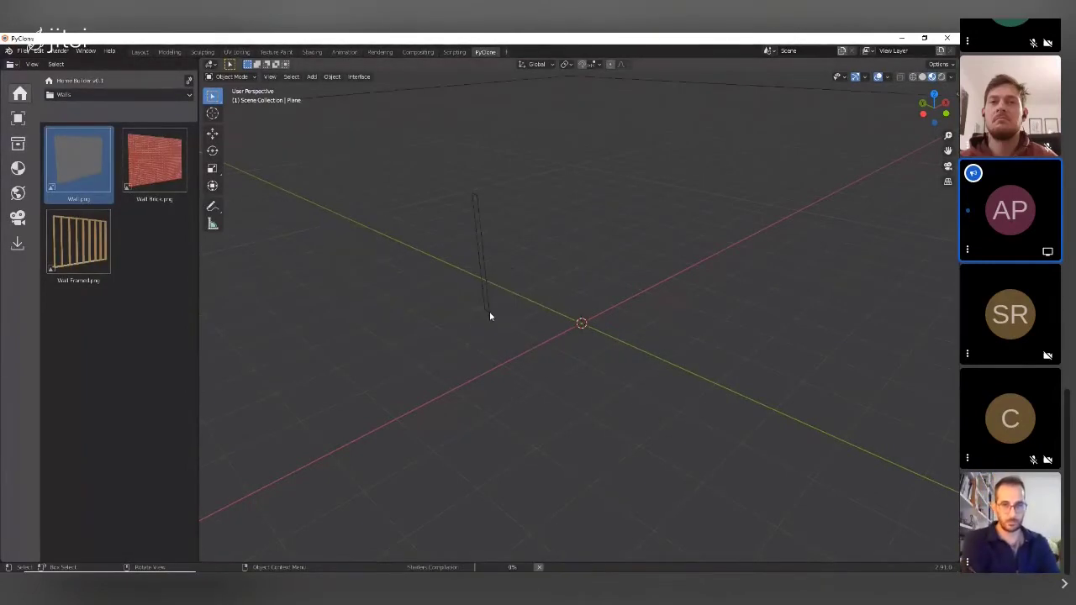
click(565, 290)
click(770, 368)
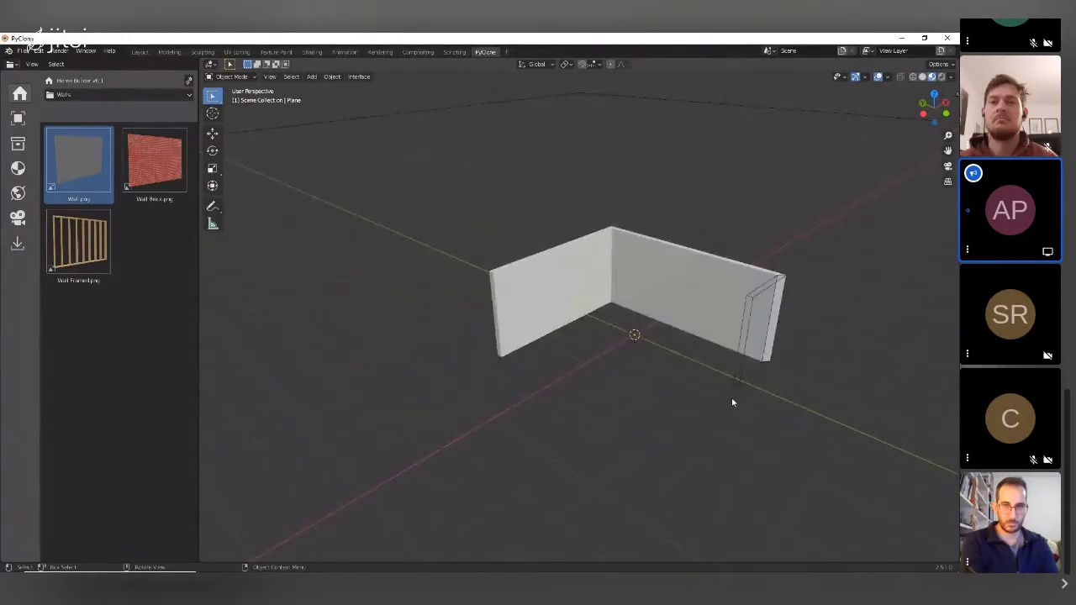
click(723, 401)
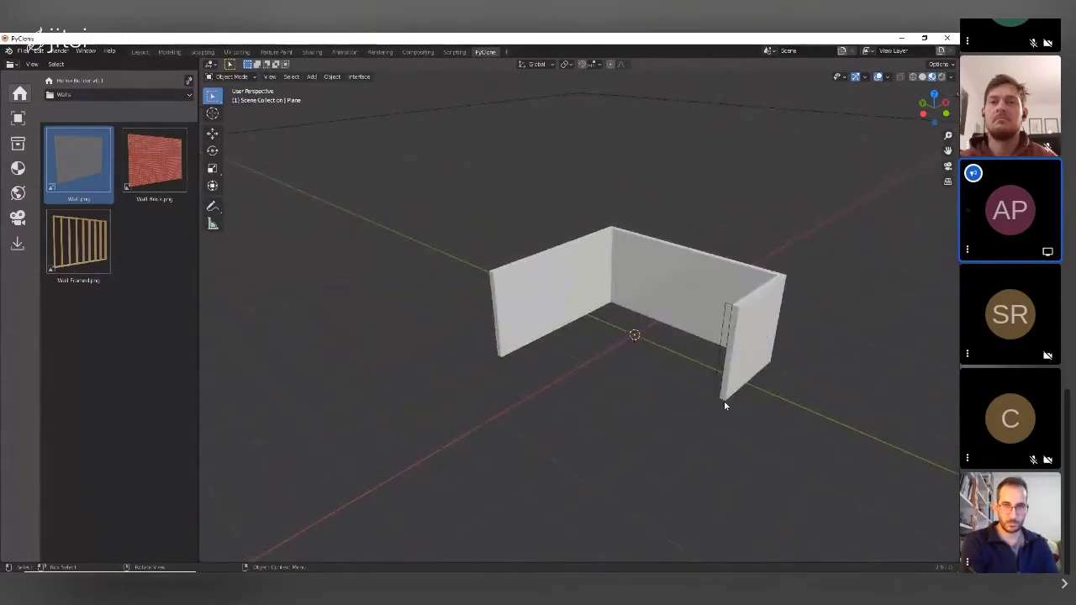
right_click(677, 377)
scroll(681, 272, up, 2)
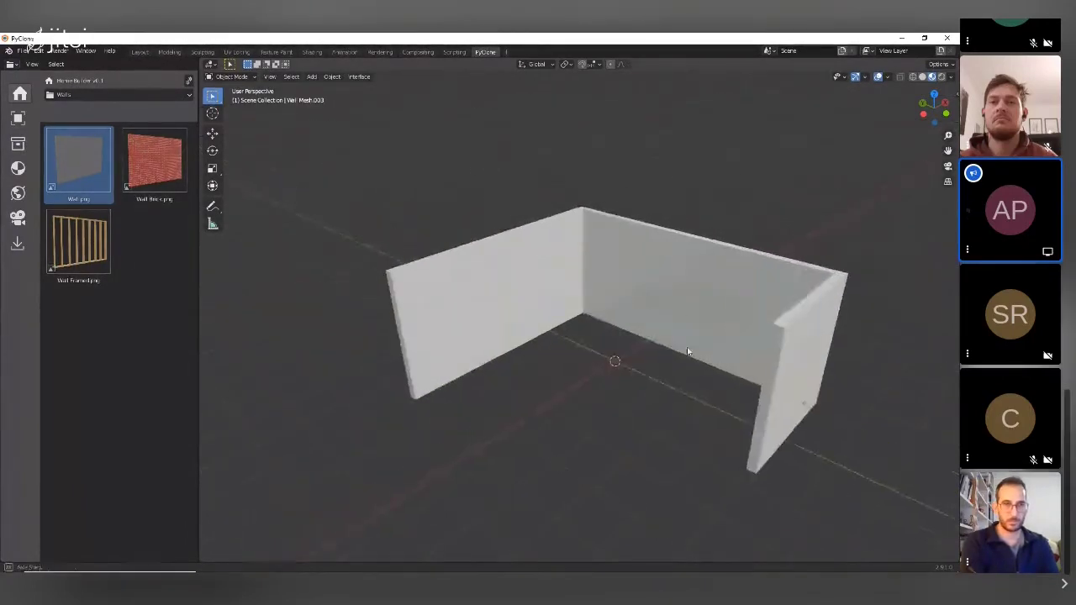
scroll(708, 312, up, 1)
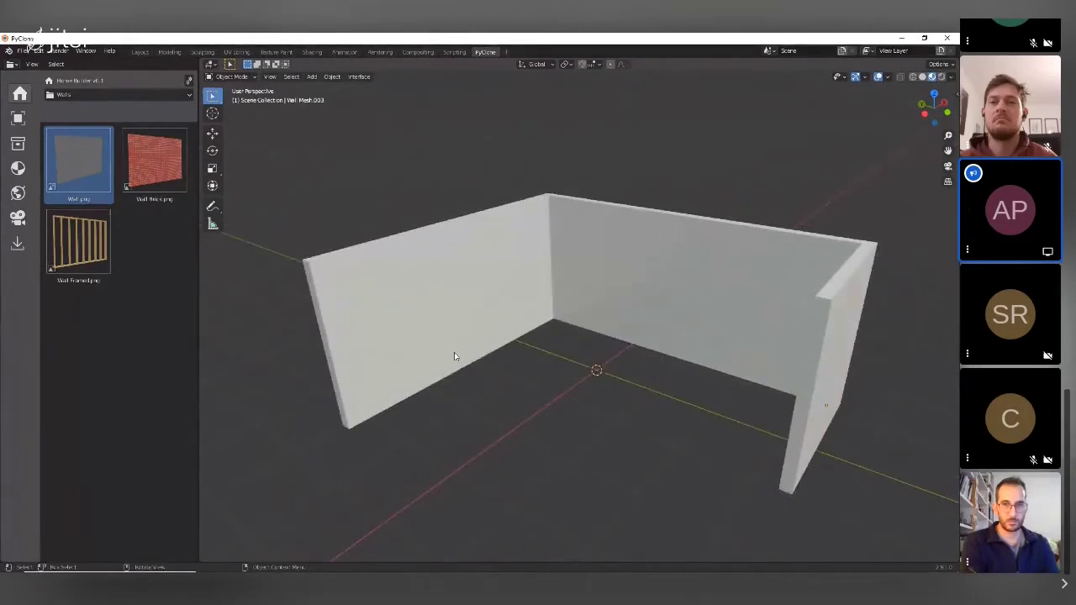
Step: Select the left wall after checking the back wall
click(412, 289)
click(644, 244)
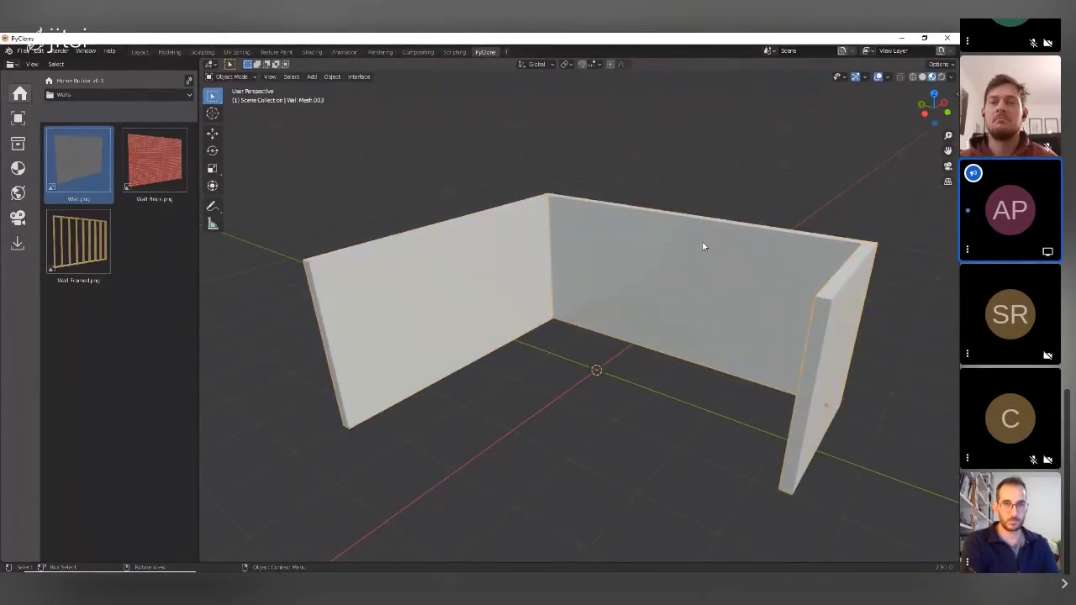
click(497, 263)
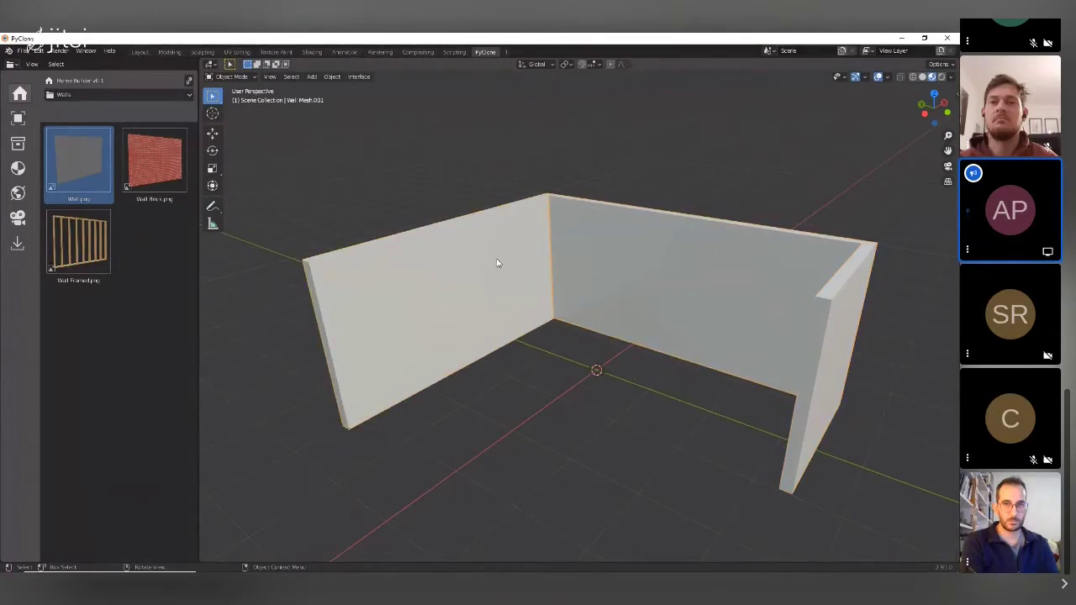
Step: Set the left wall's length to 10 m in its Wall Prompts
right_click(452, 255)
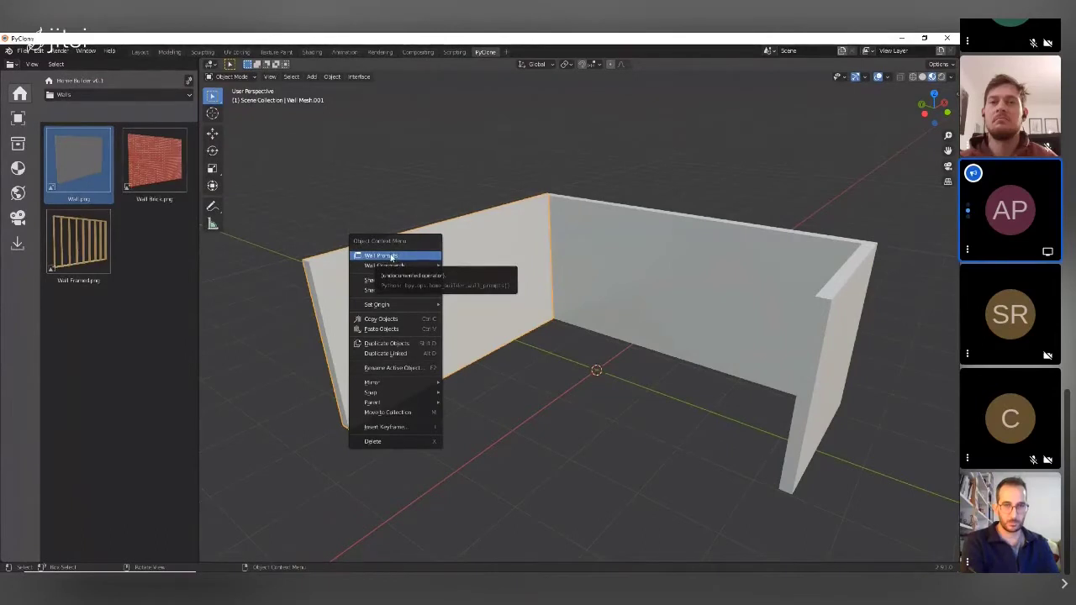
click(392, 255)
drag(396, 256, 557, 274)
click(528, 300)
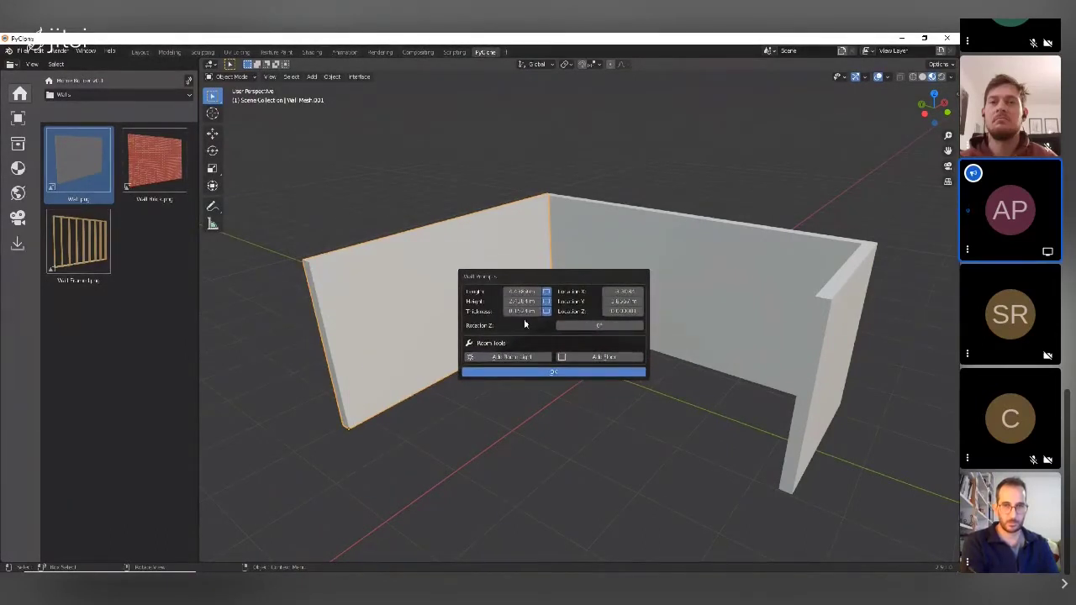
drag(522, 293, 752, 264)
click(517, 291)
text(10)
key(Tab)
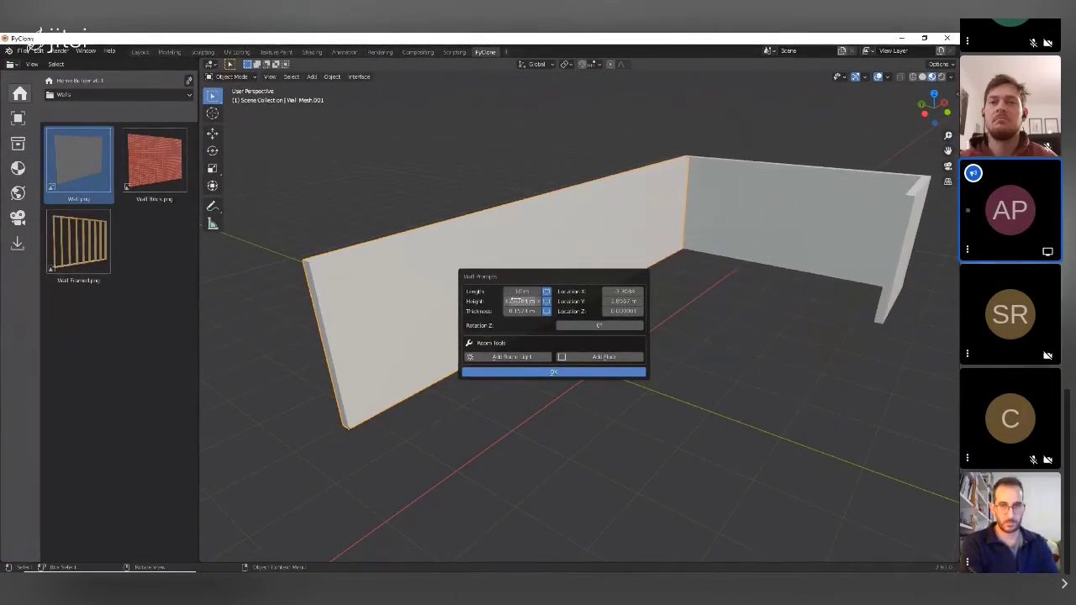
Step: Add a floor and a room light from the right wall's Wall Prompts
click(763, 235)
right_click(714, 243)
click(714, 243)
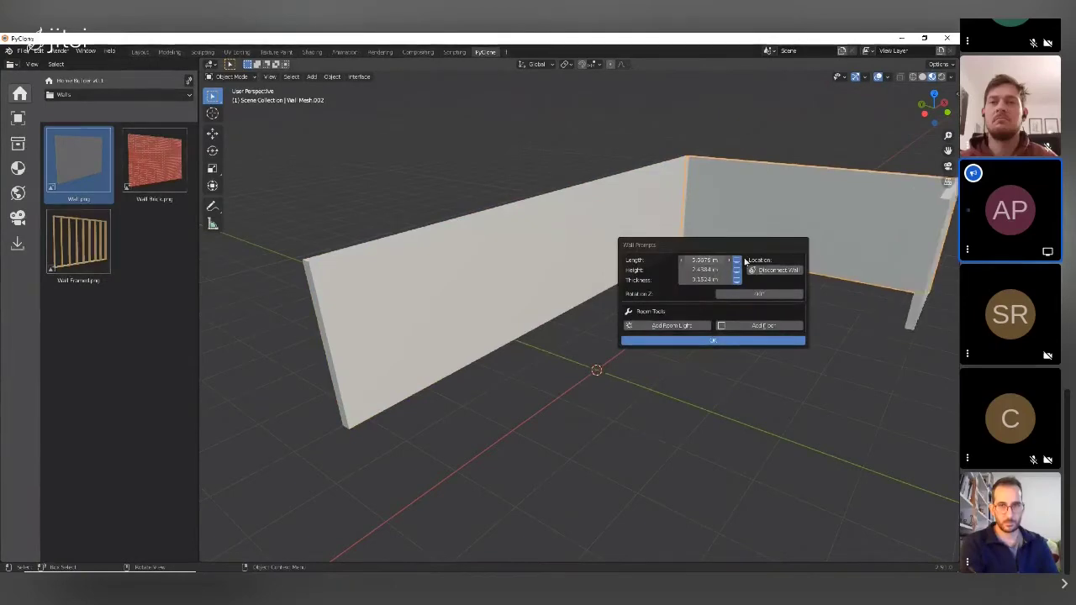
middle_drag(614, 191, 742, 217)
right_click(670, 215)
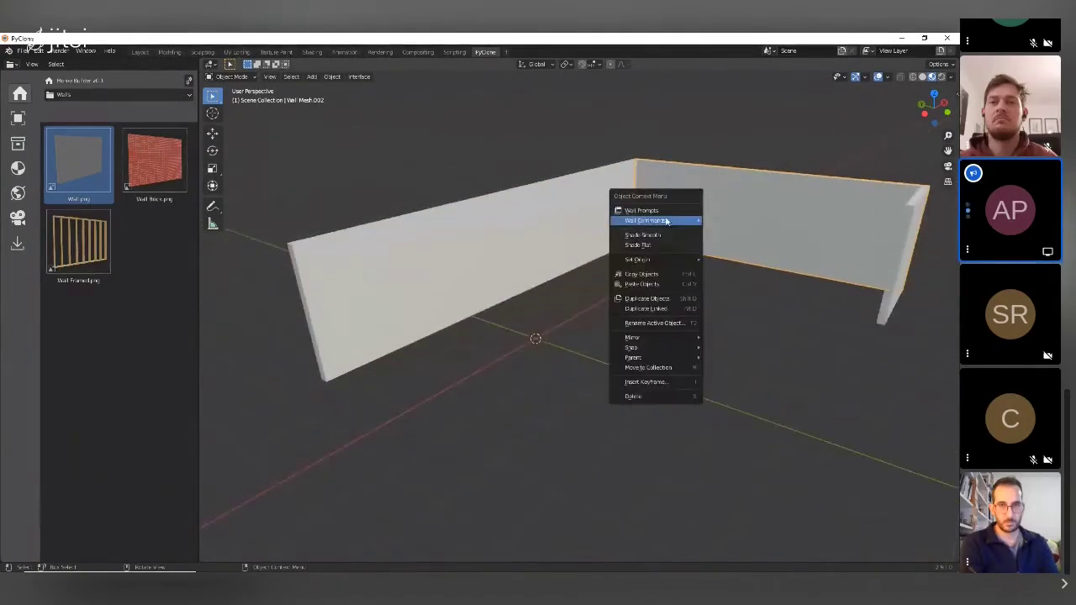
click(670, 215)
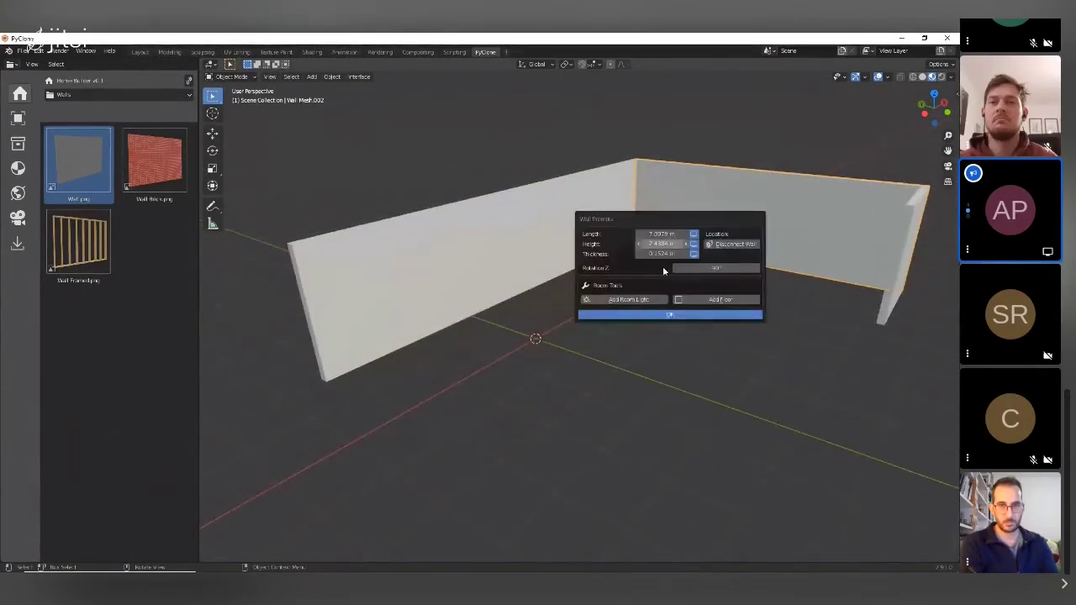
click(702, 302)
click(629, 301)
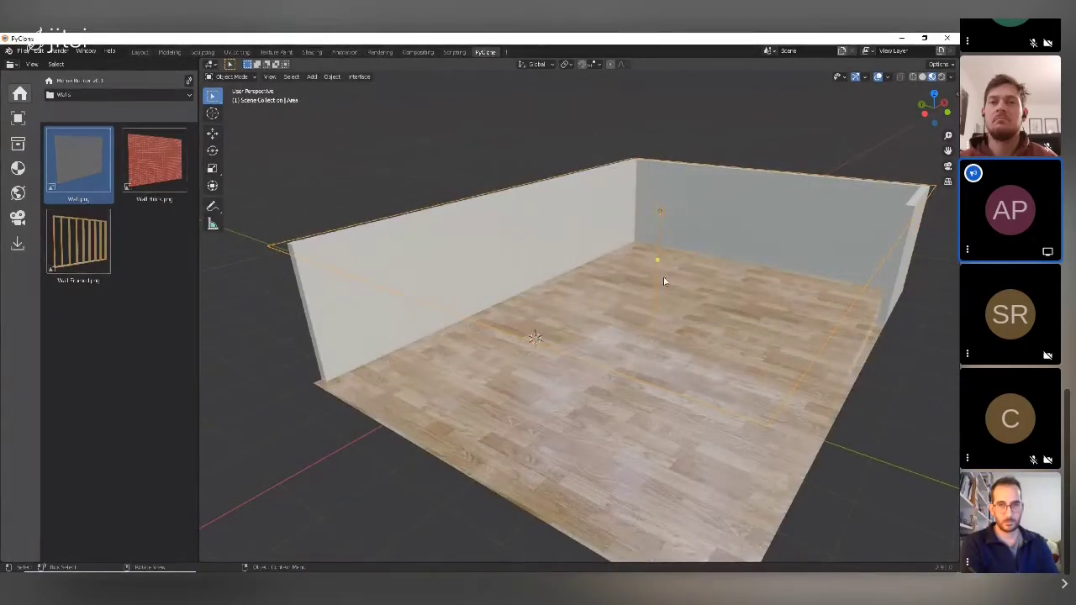
Step: Stretch the floor's wood texture along Y in its texture settings
middle_drag(660, 279, 667, 302)
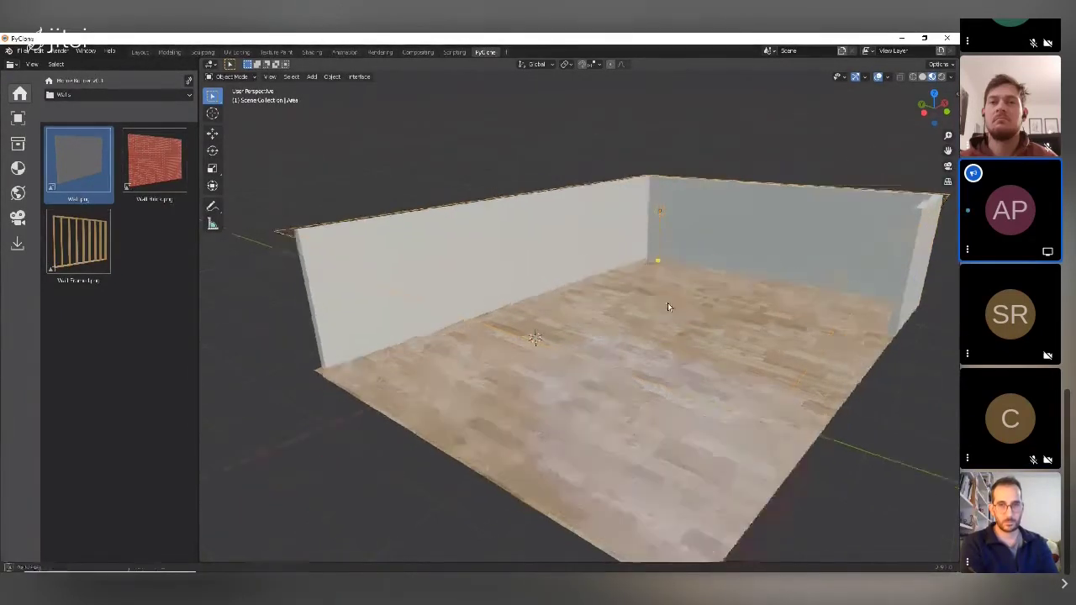
middle_drag(531, 271, 636, 289)
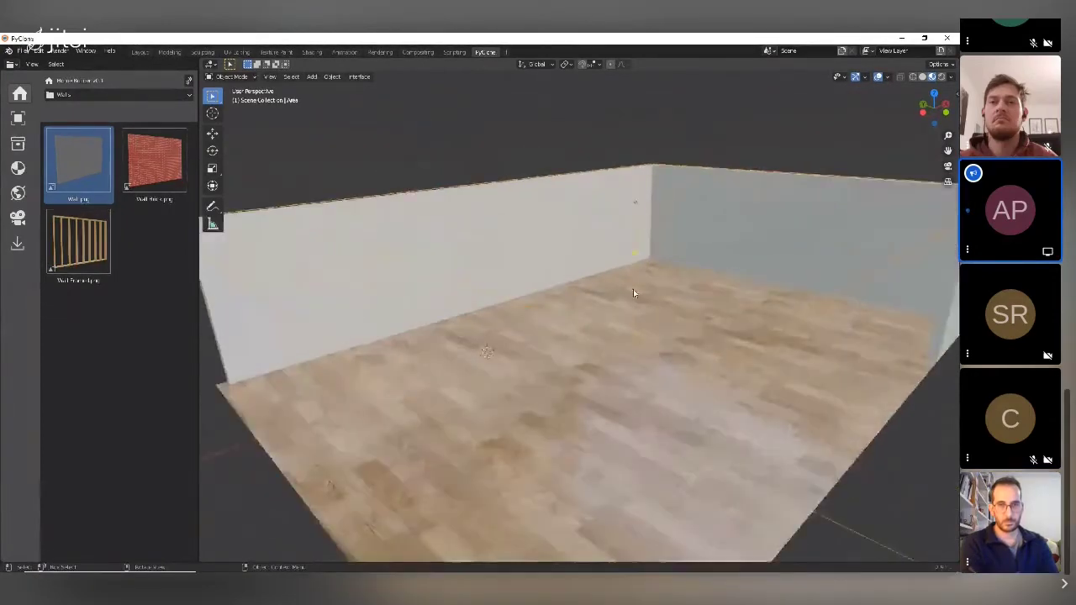
click(561, 331)
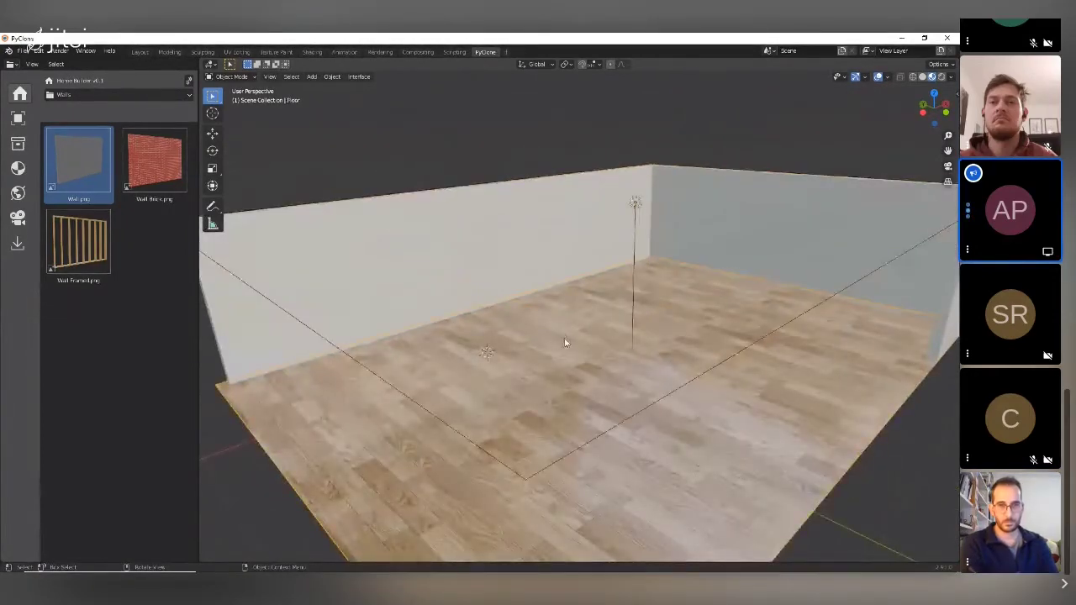
right_click(552, 291)
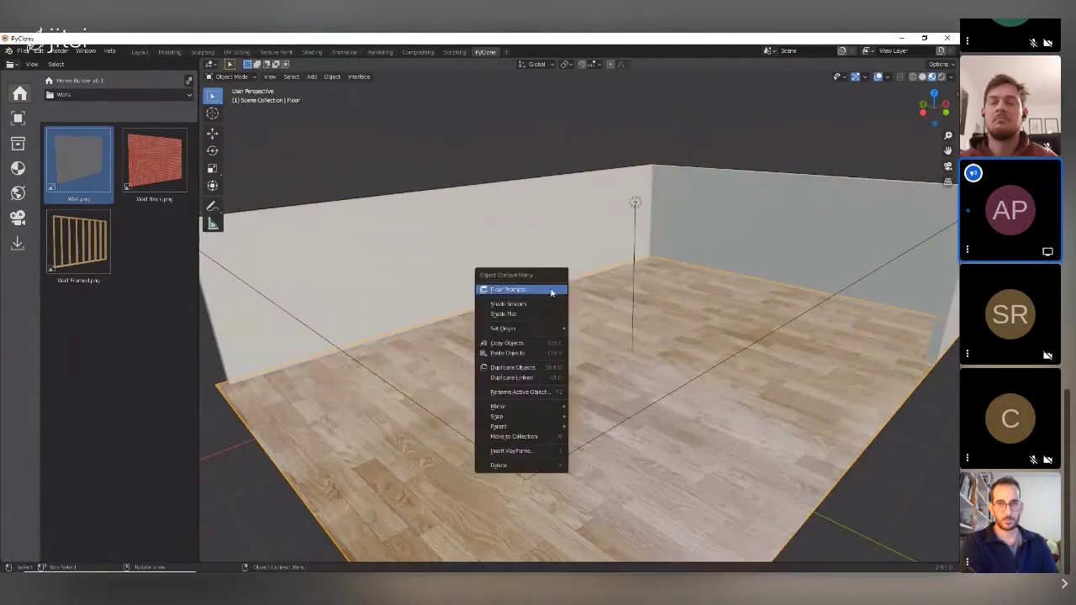
click(547, 290)
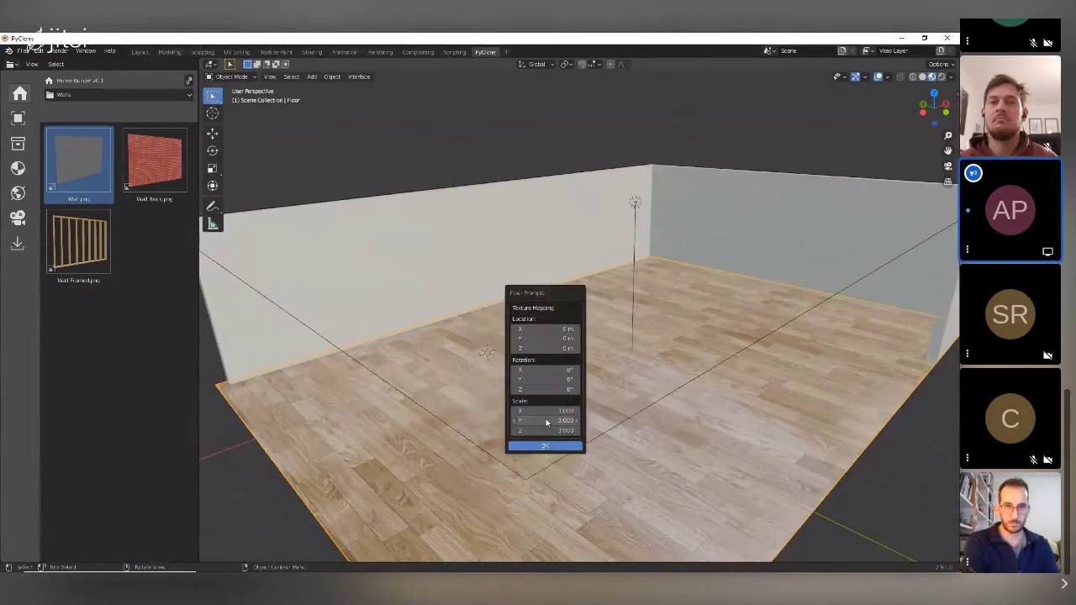
drag(565, 423, 546, 423)
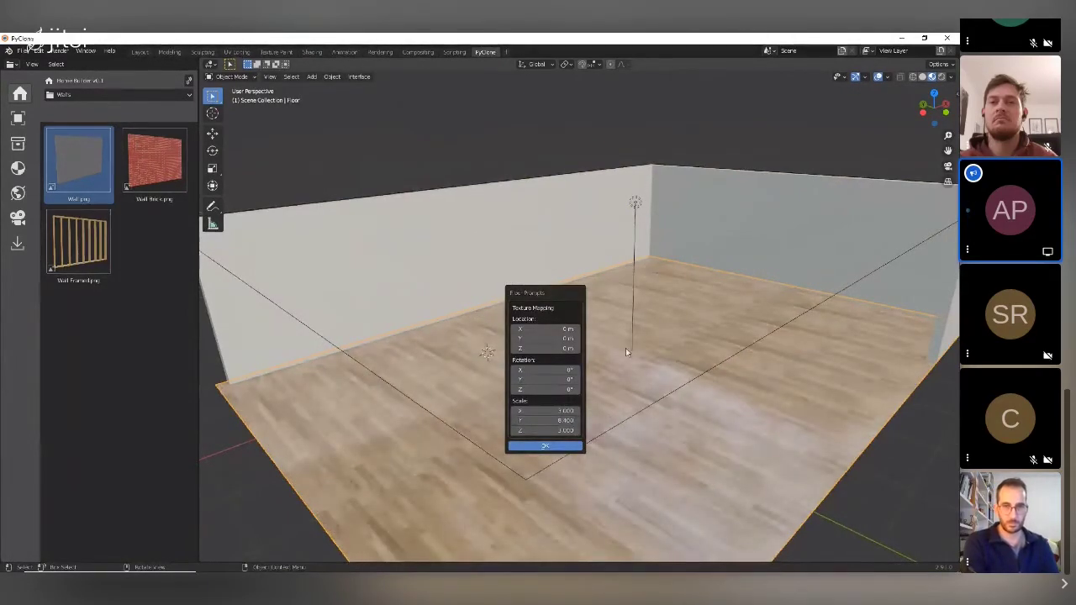
Step: Raise the area light's energy to about 2572.9 W in Light Prompts
click(635, 204)
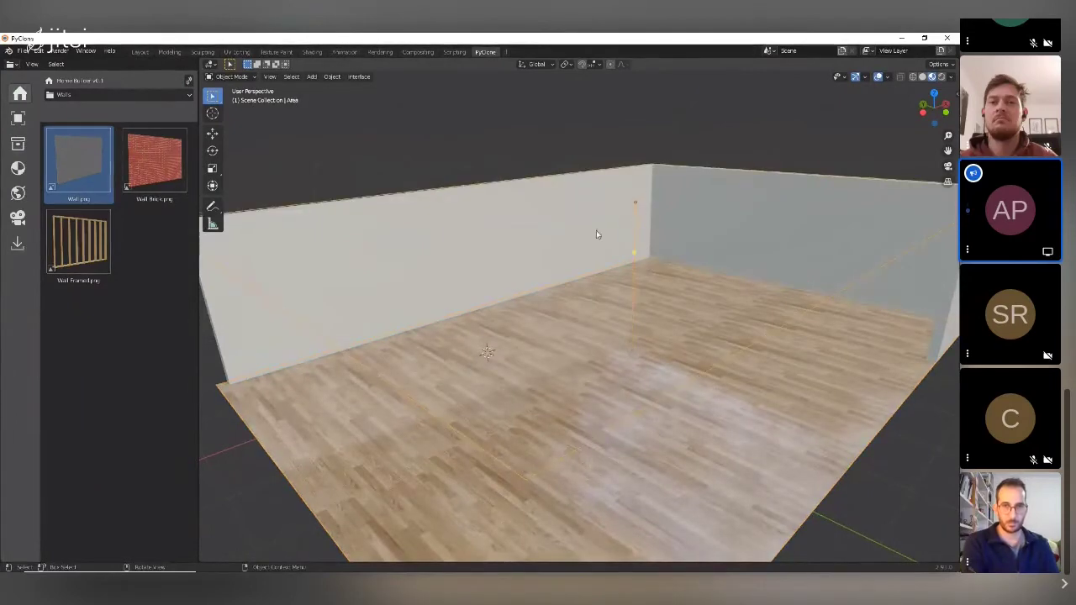
right_click(596, 230)
click(589, 229)
drag(636, 278, 637, 275)
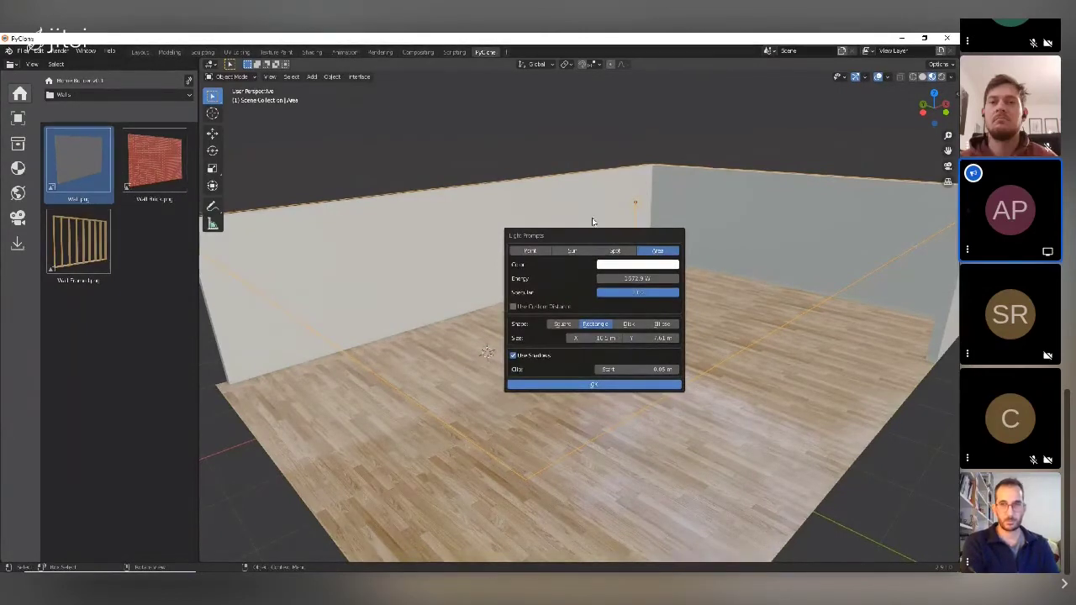
click(575, 384)
middle_drag(543, 245, 418, 236)
Step: Place a Door Single from Doors and Windows on the wall near the corner
click(126, 94)
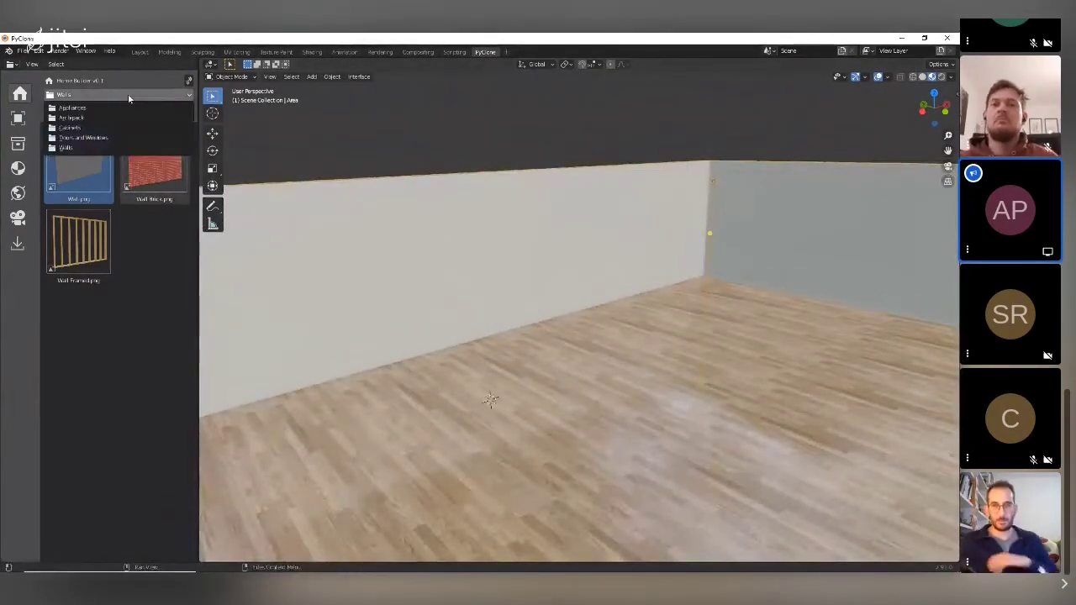
click(124, 137)
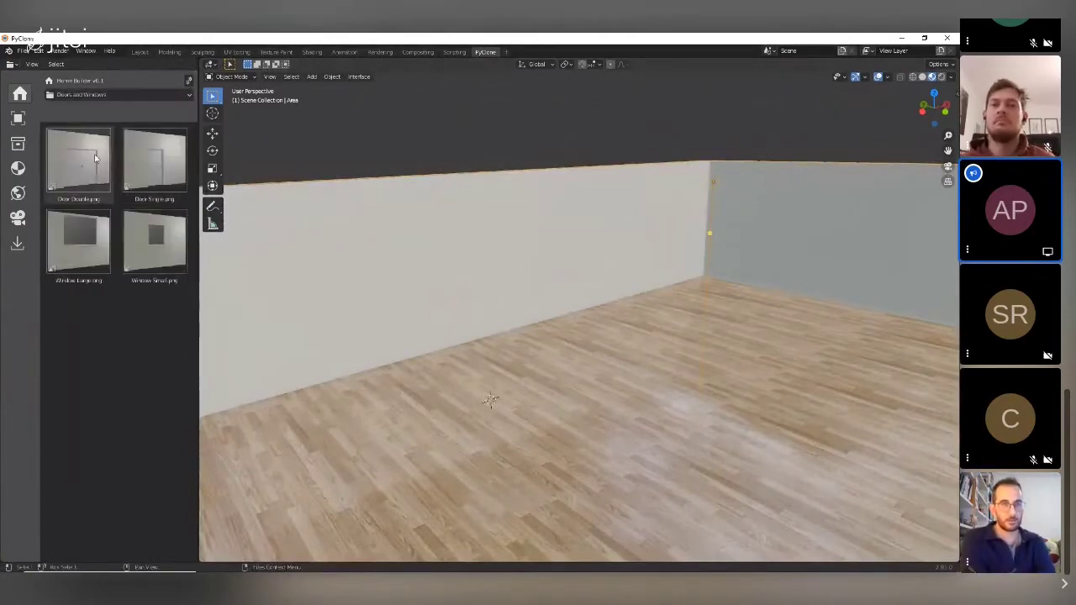
middle_drag(394, 245, 437, 181)
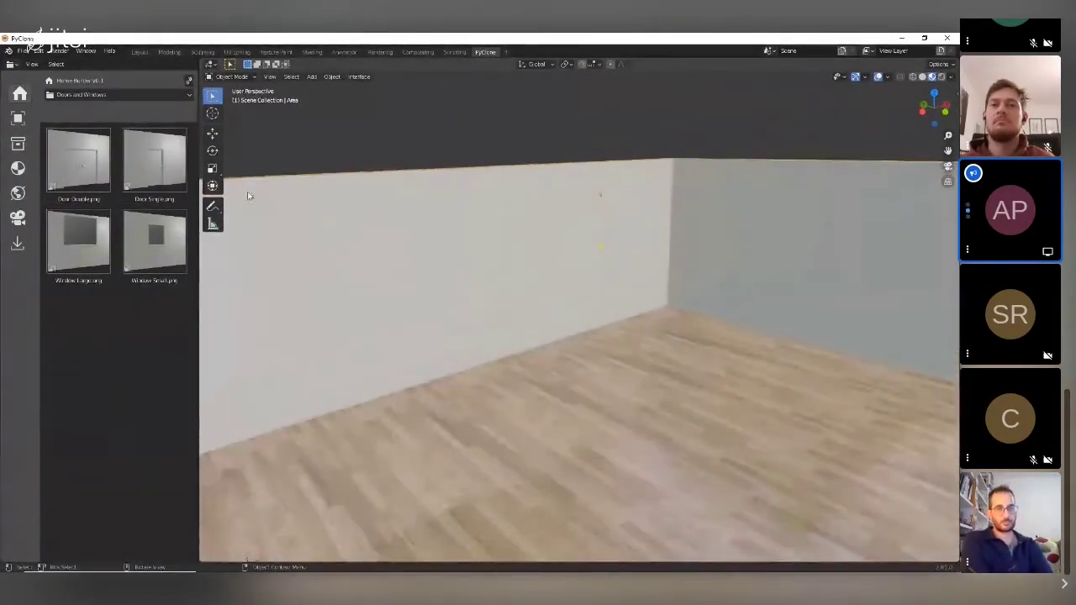
drag(151, 171, 740, 271)
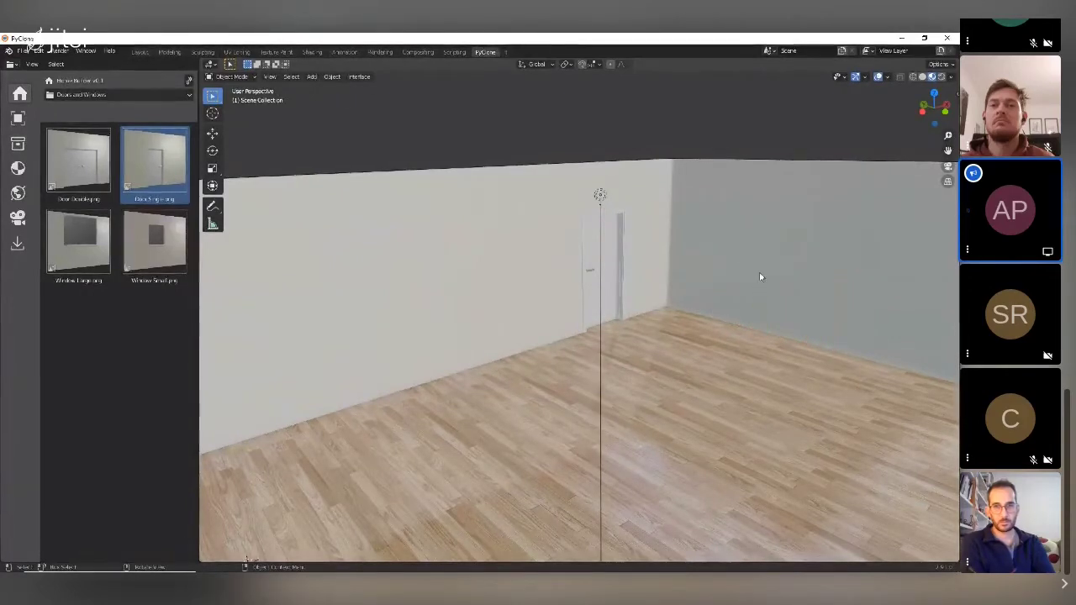
scroll(674, 286, up, 2)
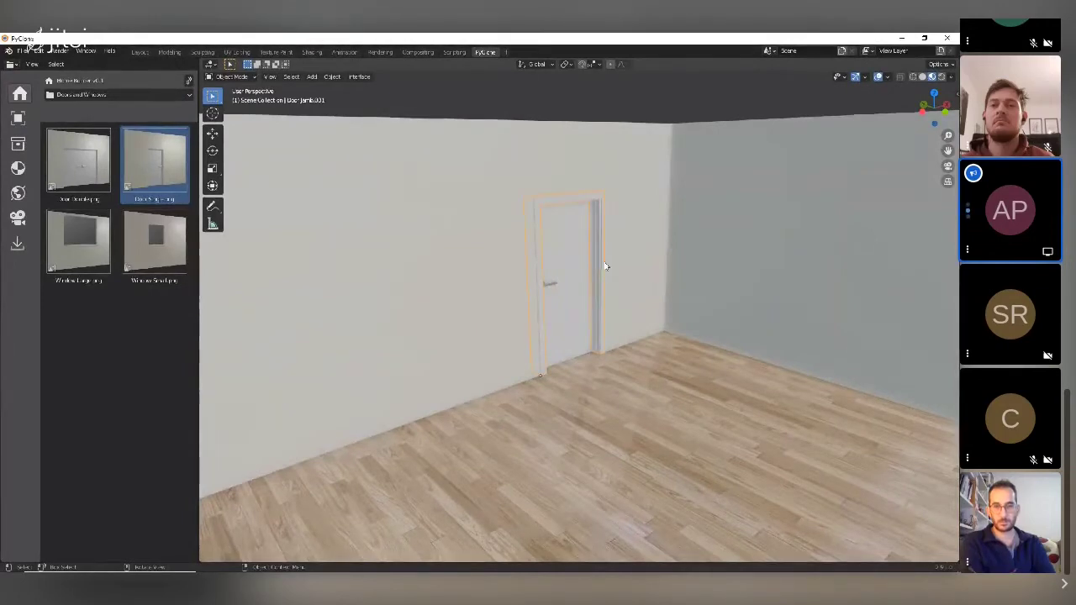
scroll(599, 265, up, 2)
scroll(600, 265, down, 2)
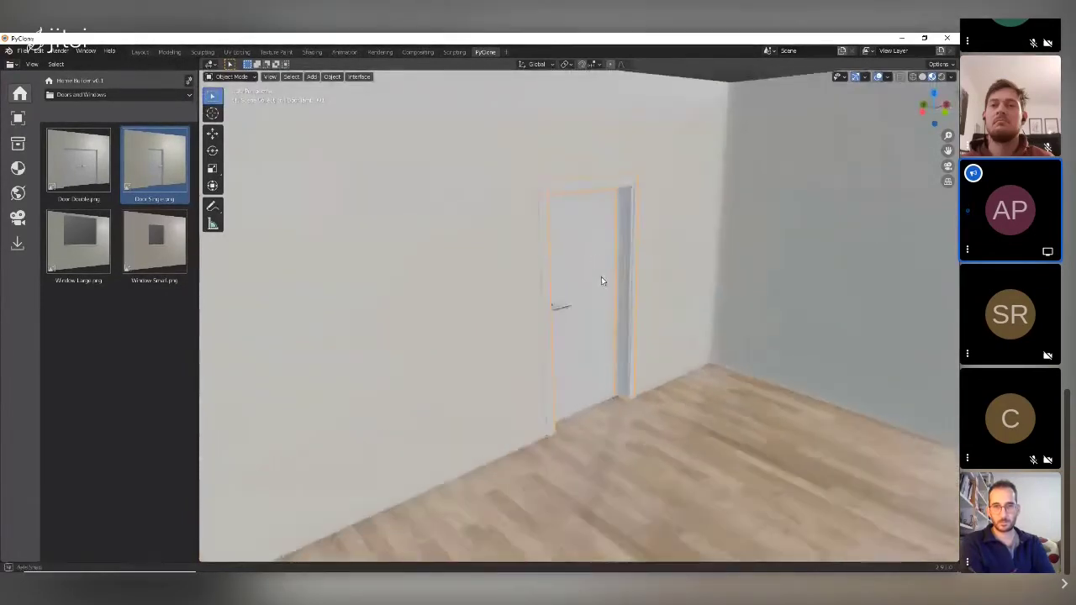
scroll(601, 276, up, 4)
scroll(600, 305, down, 1)
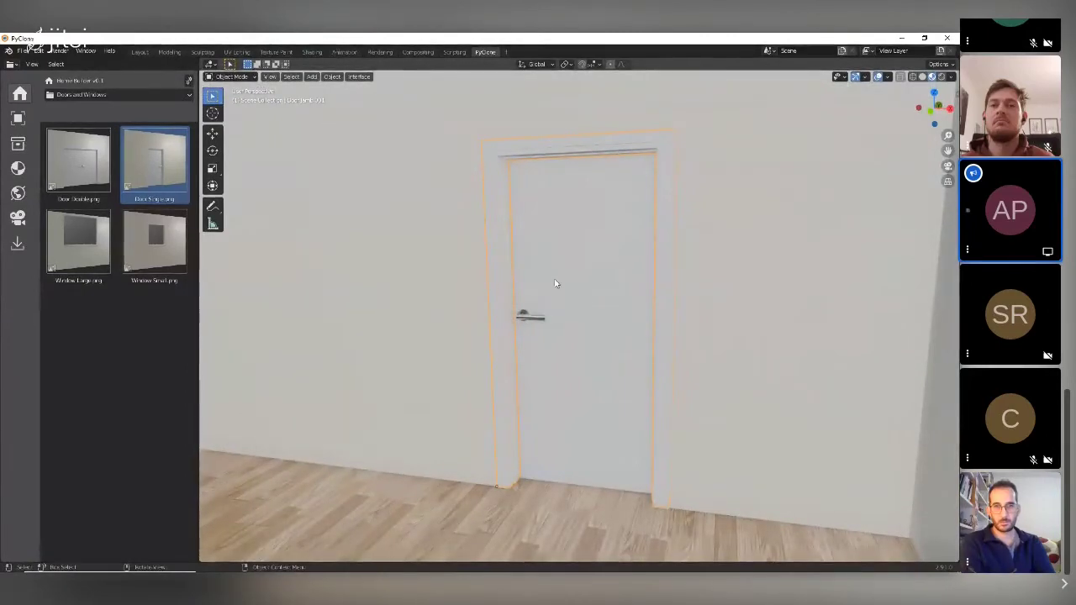
Step: Test the door's right swing, double-door and outward-swing options, previewing it opening
right_click(409, 251)
click(401, 250)
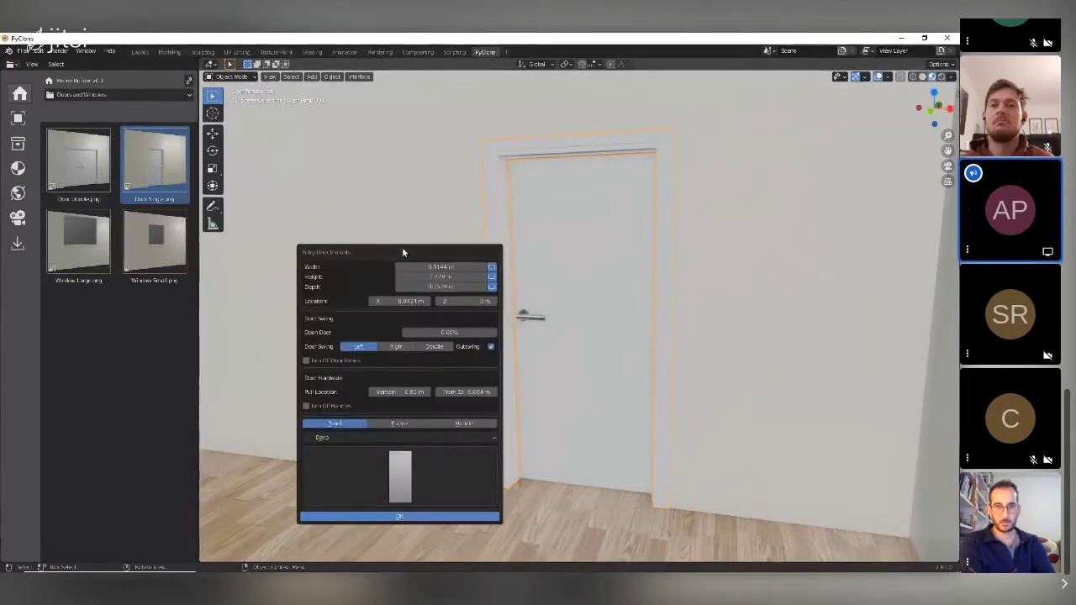
drag(402, 247, 409, 169)
drag(399, 241, 369, 238)
click(361, 248)
click(399, 247)
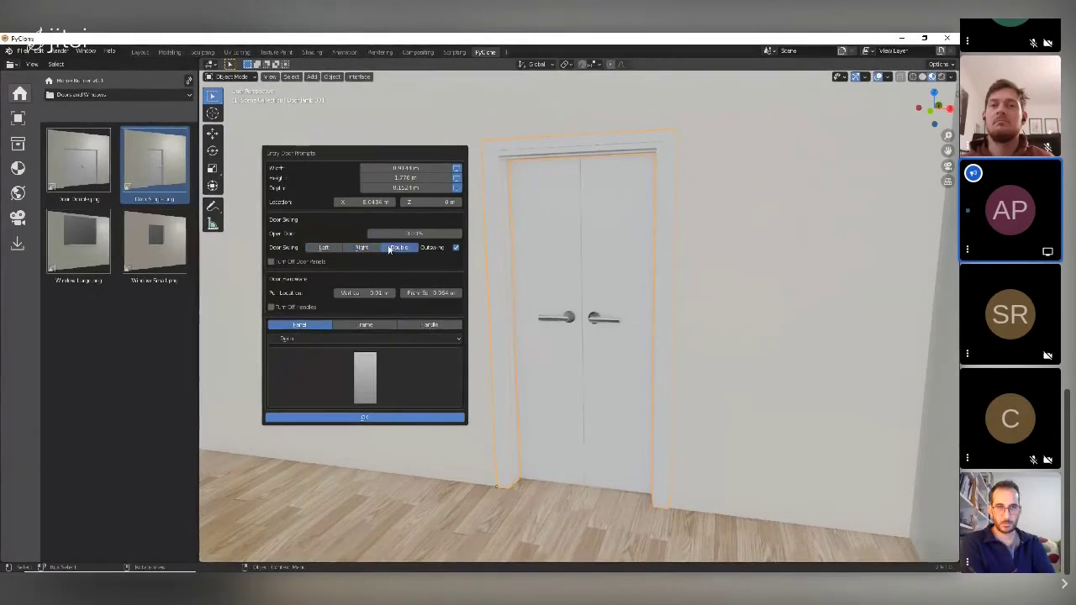
click(455, 248)
drag(408, 237, 379, 237)
click(455, 248)
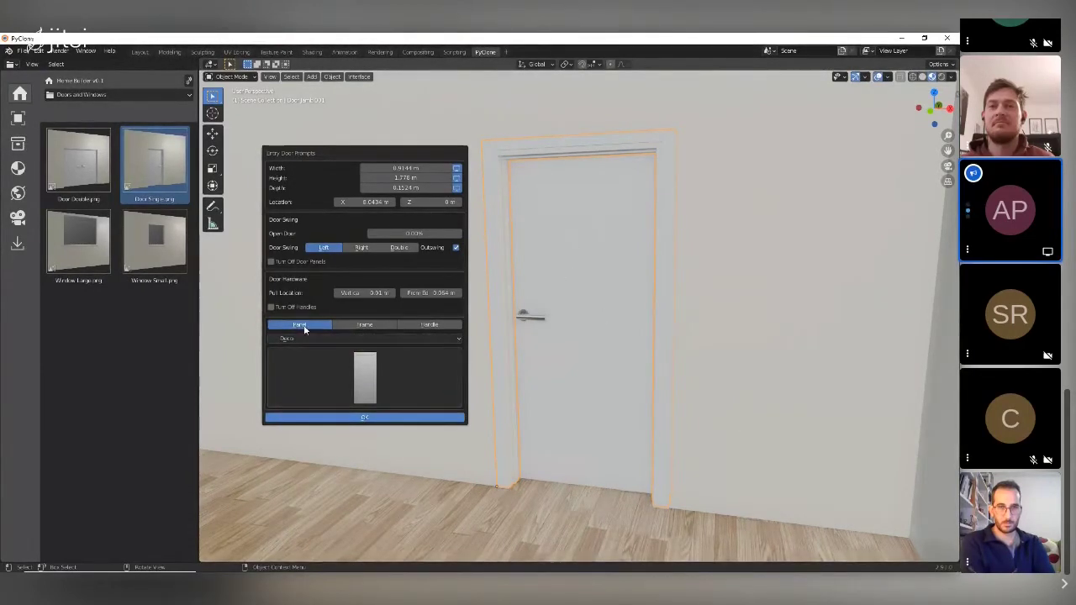
Step: Try Raised Panel and Panel and Glass, then set the door panel to Framed Glass
click(360, 373)
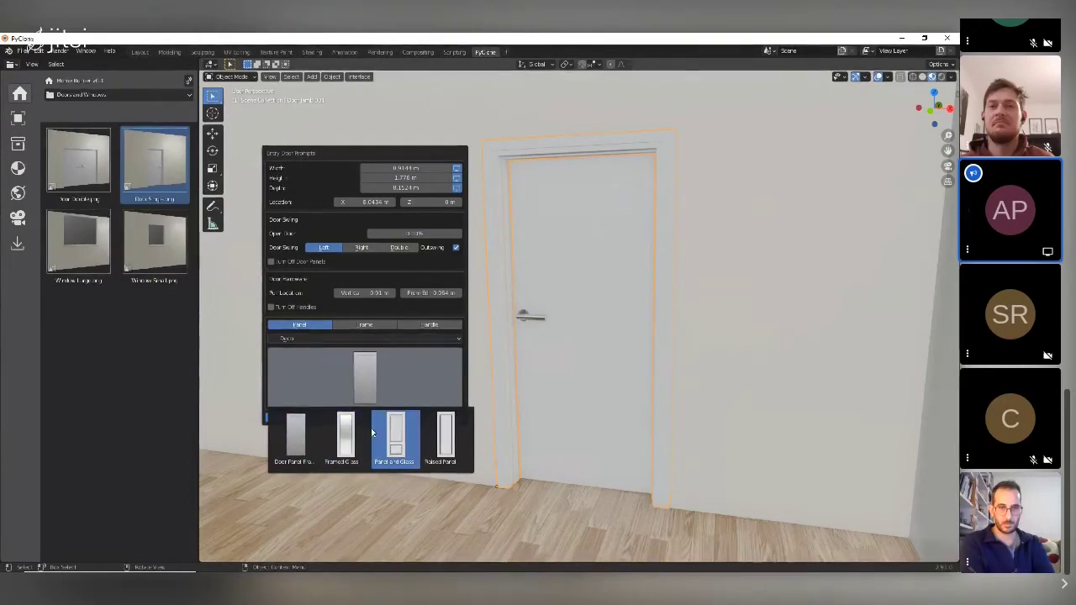
click(437, 434)
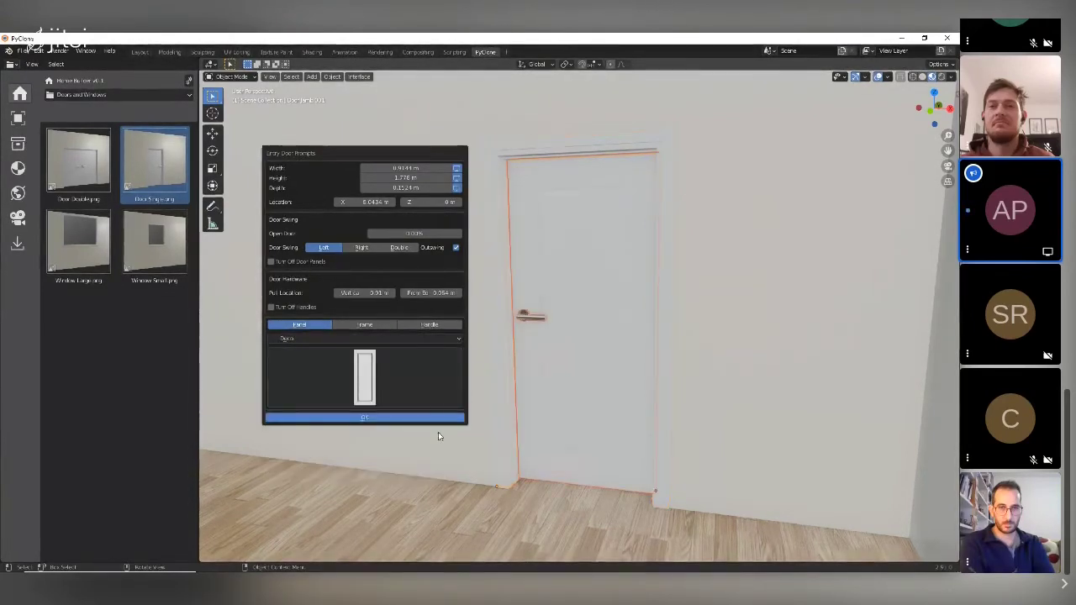
click(364, 379)
click(398, 436)
click(364, 378)
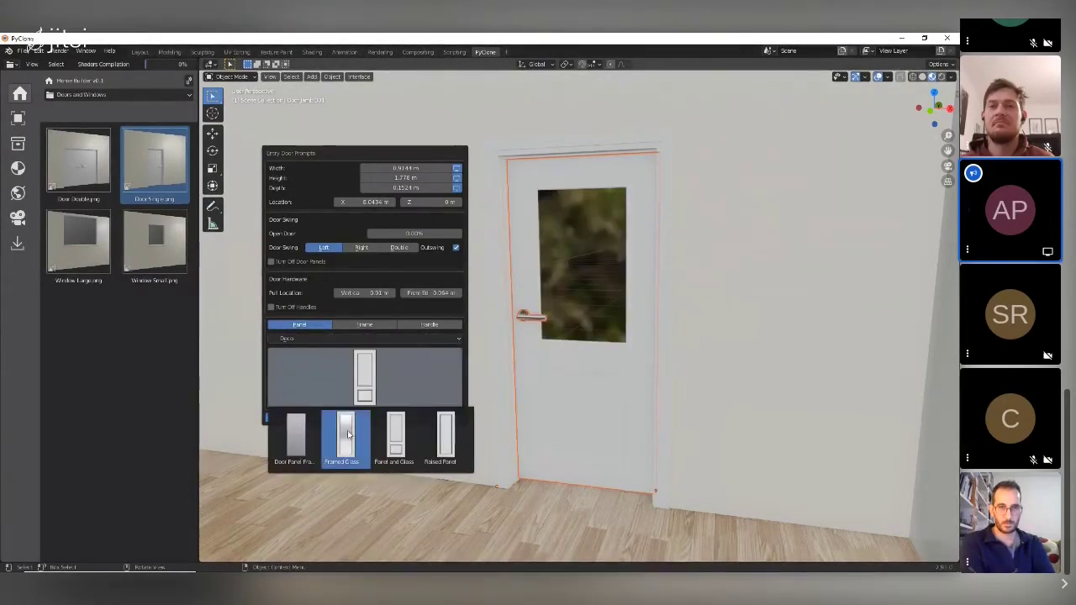
click(346, 435)
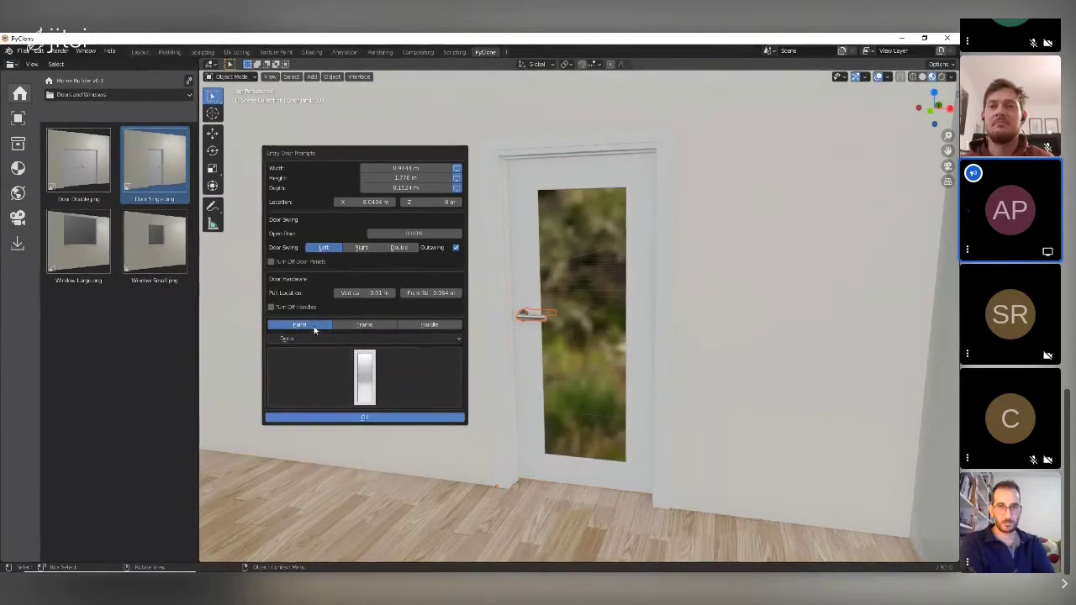
Step: Give the door frame Profile 120
click(354, 326)
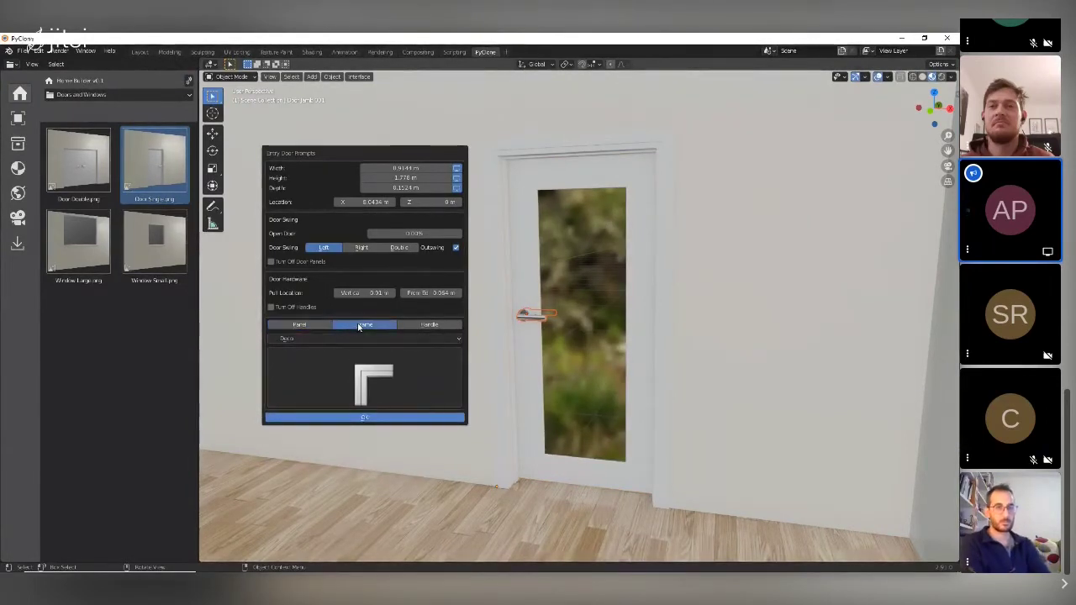
click(374, 370)
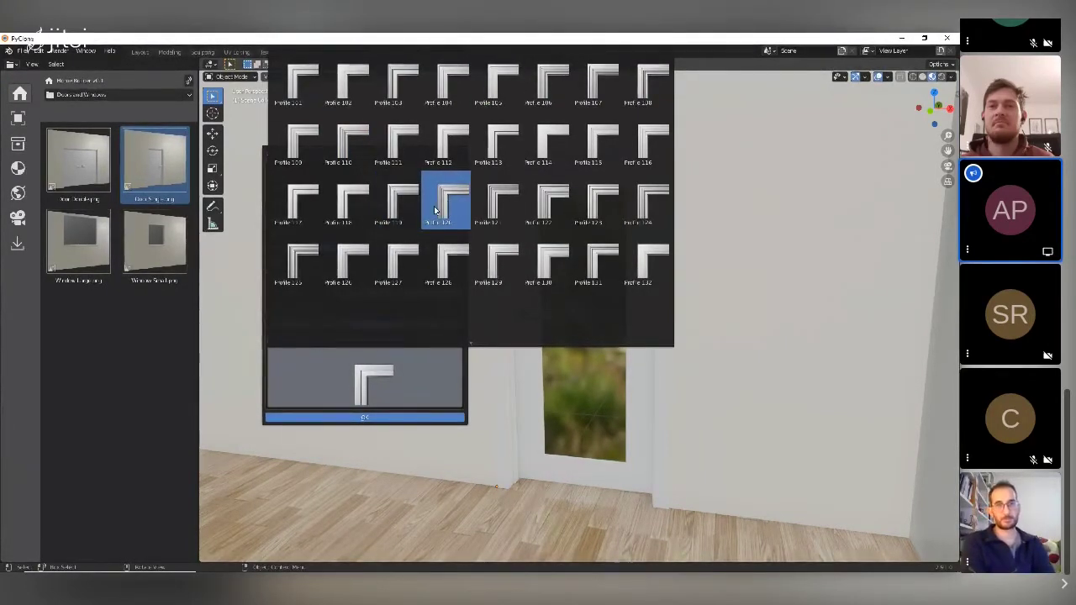
click(446, 213)
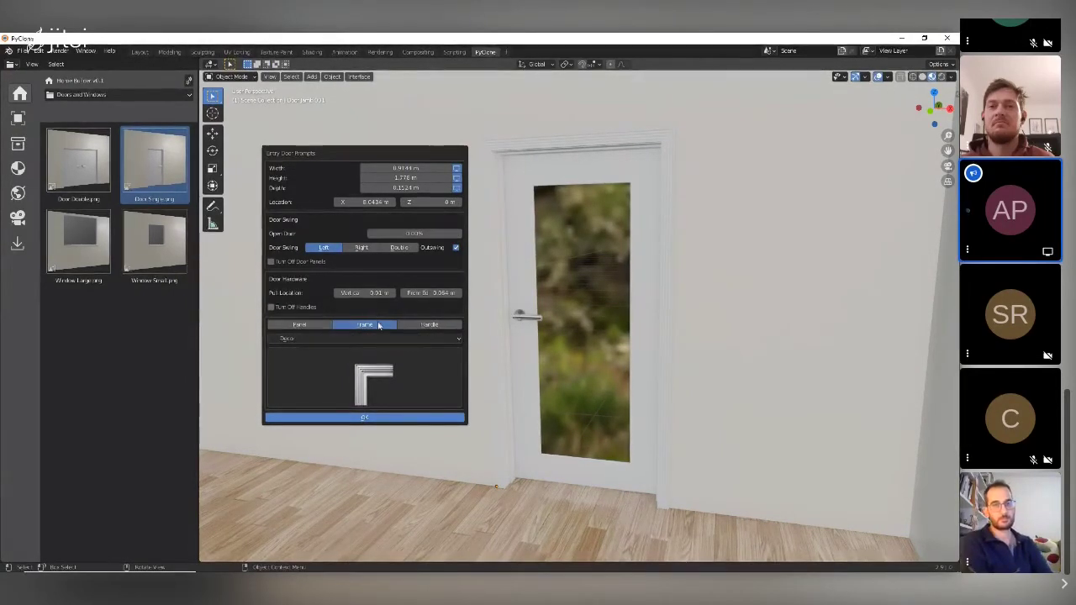
Step: Try a Round Knob handle, then switch back to the Entry Door Handle
click(365, 382)
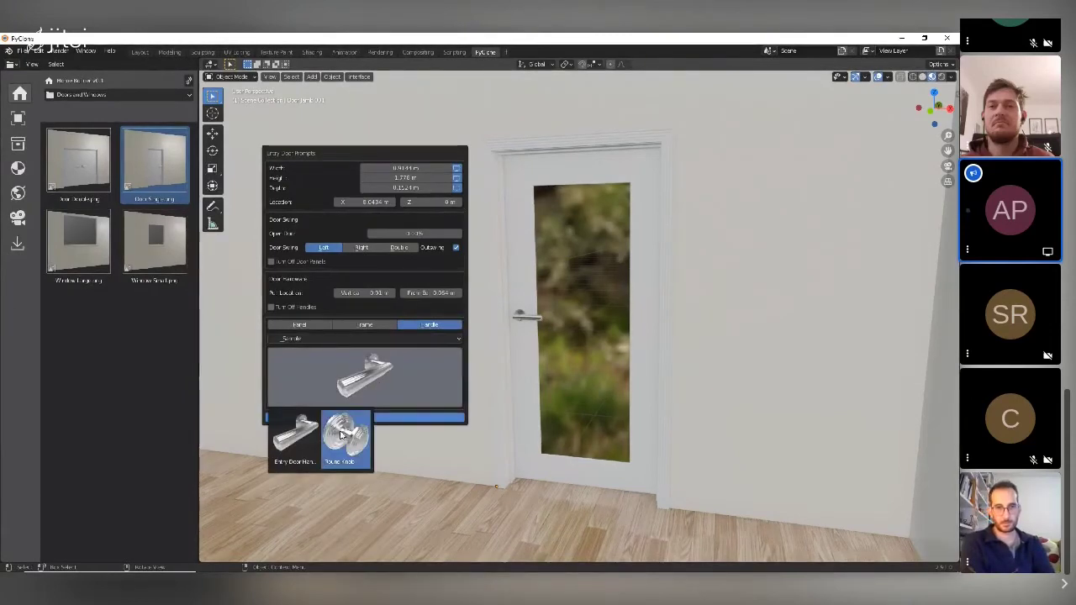
click(341, 433)
click(366, 378)
click(306, 430)
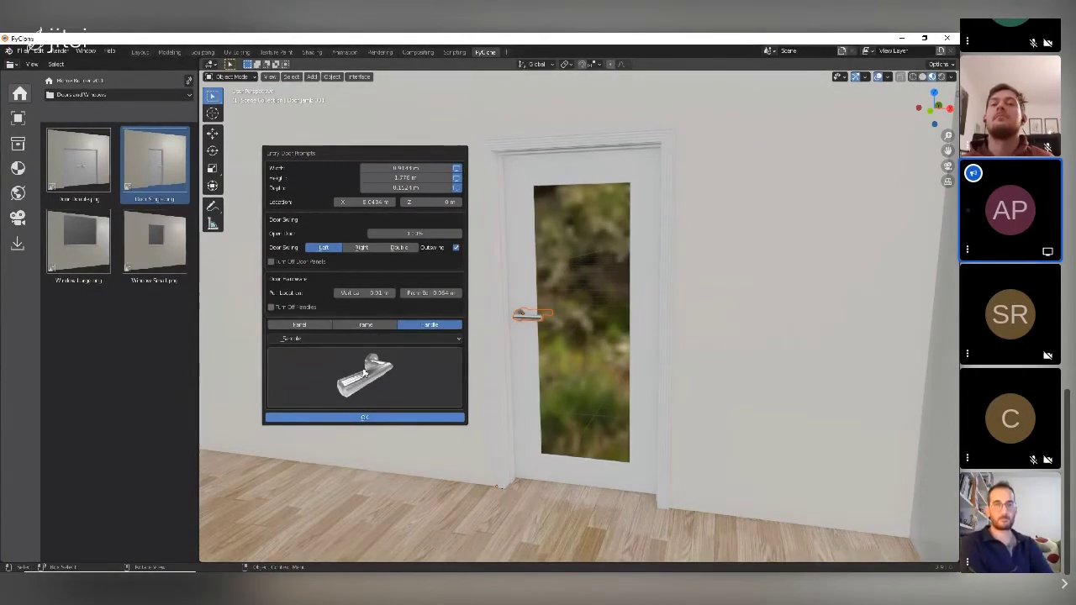
Step: Drop a Window Small onto the right wall beside the door and select it
middle_drag(519, 296, 656, 304)
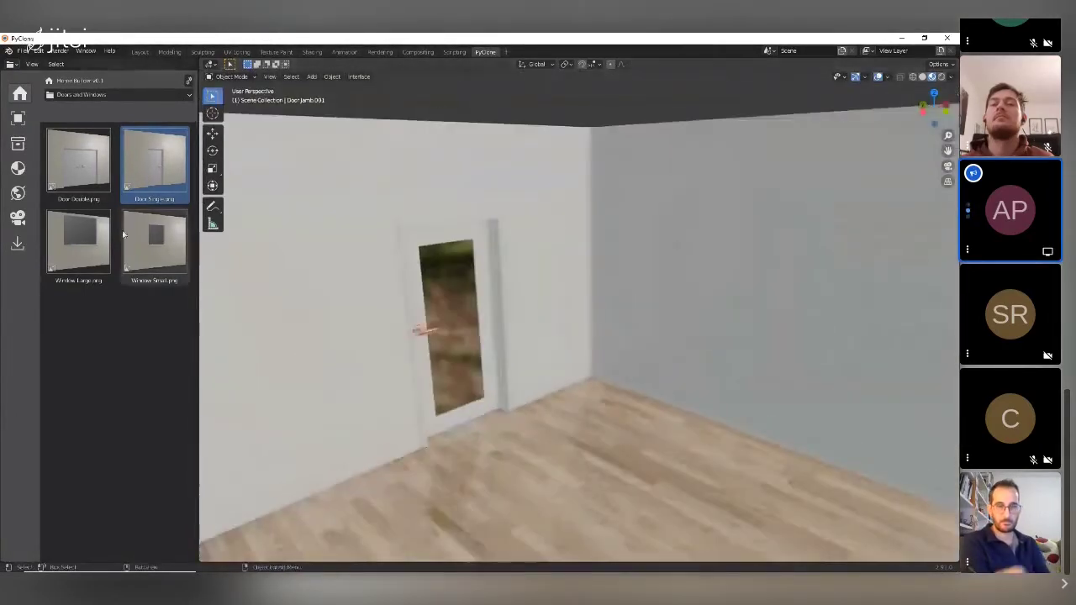
drag(139, 246, 669, 299)
key(shift+d)
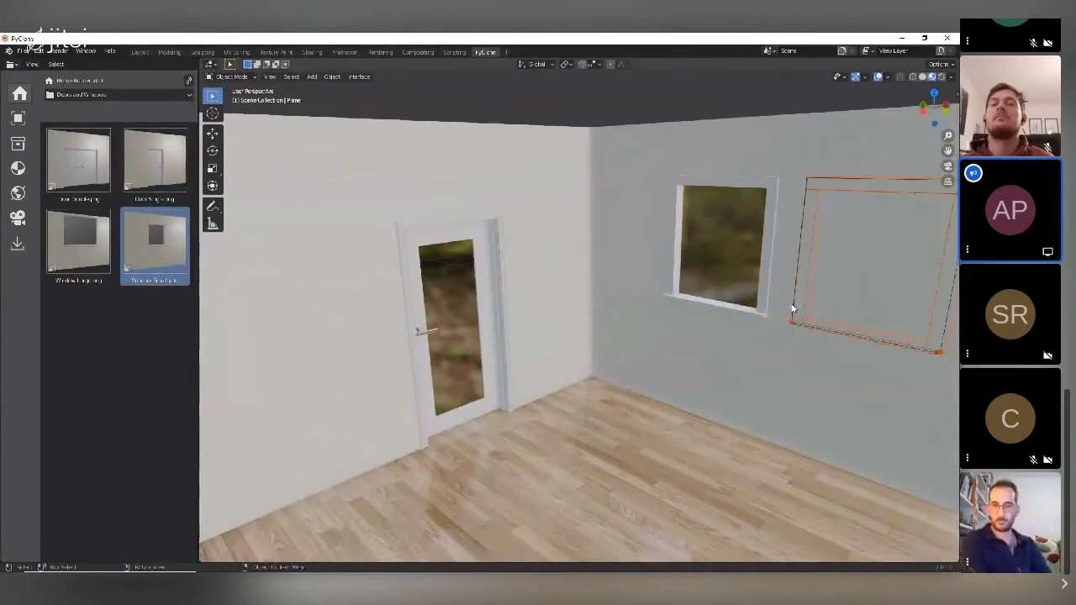
right_click(807, 311)
scroll(767, 250, up, 3)
click(690, 244)
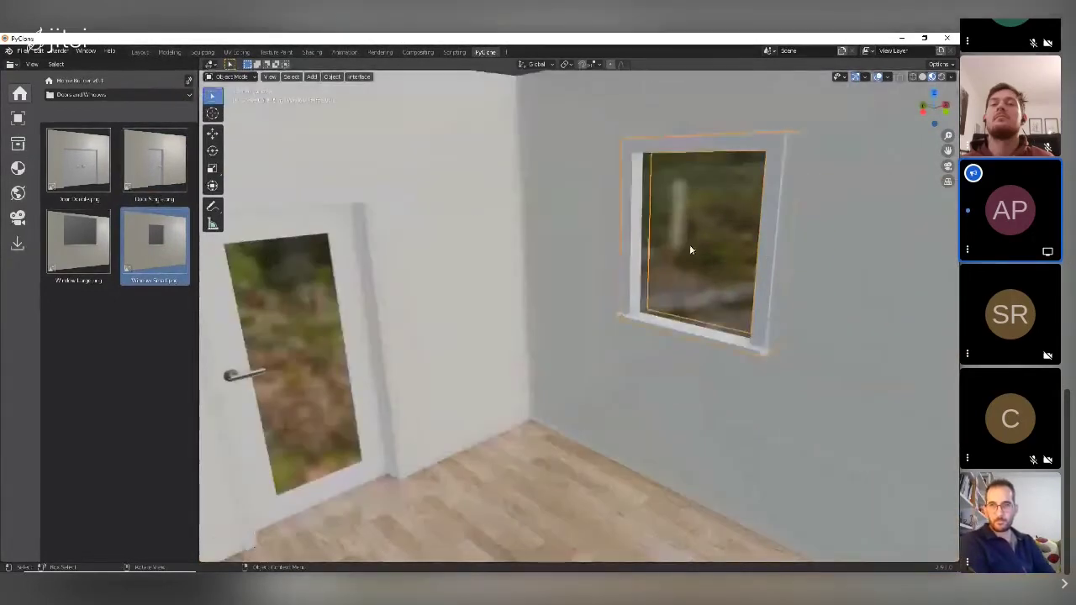
Step: Open the window's prompts and choose a new casing profile
right_click(690, 215)
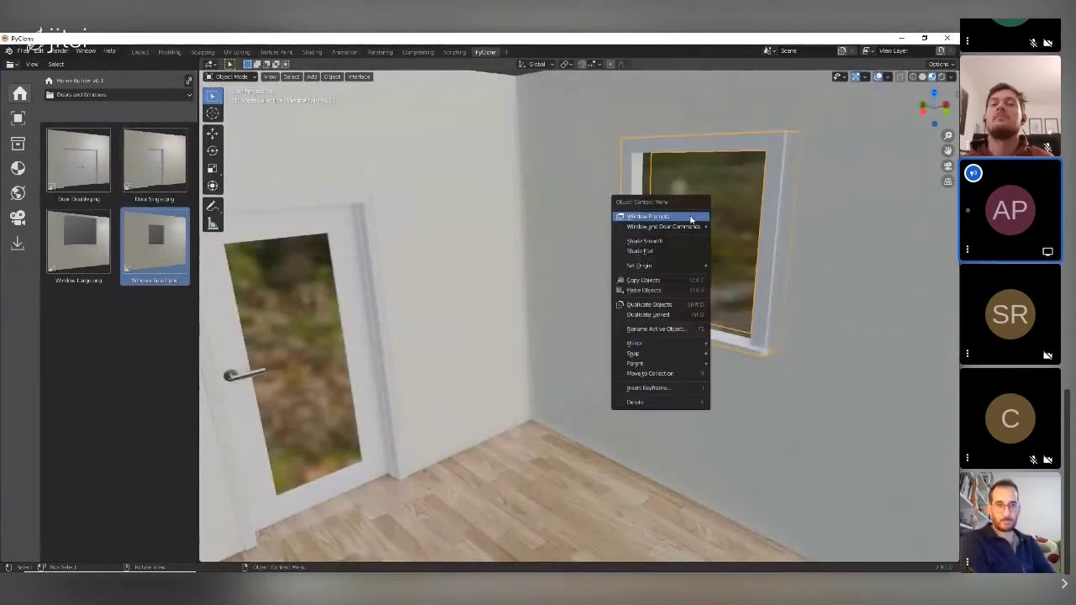
click(690, 212)
drag(690, 215, 473, 176)
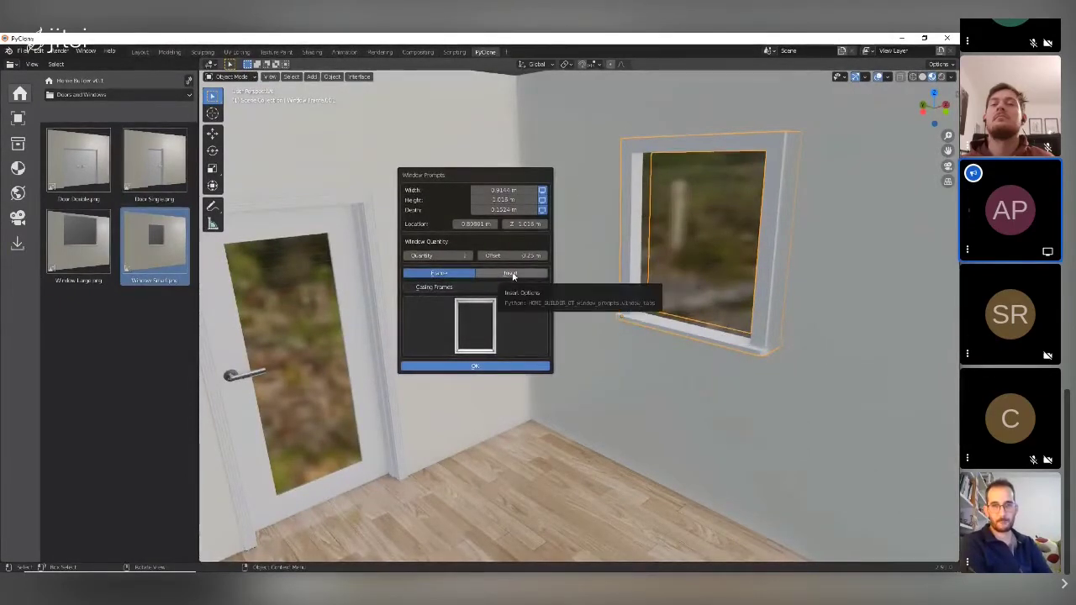
click(452, 328)
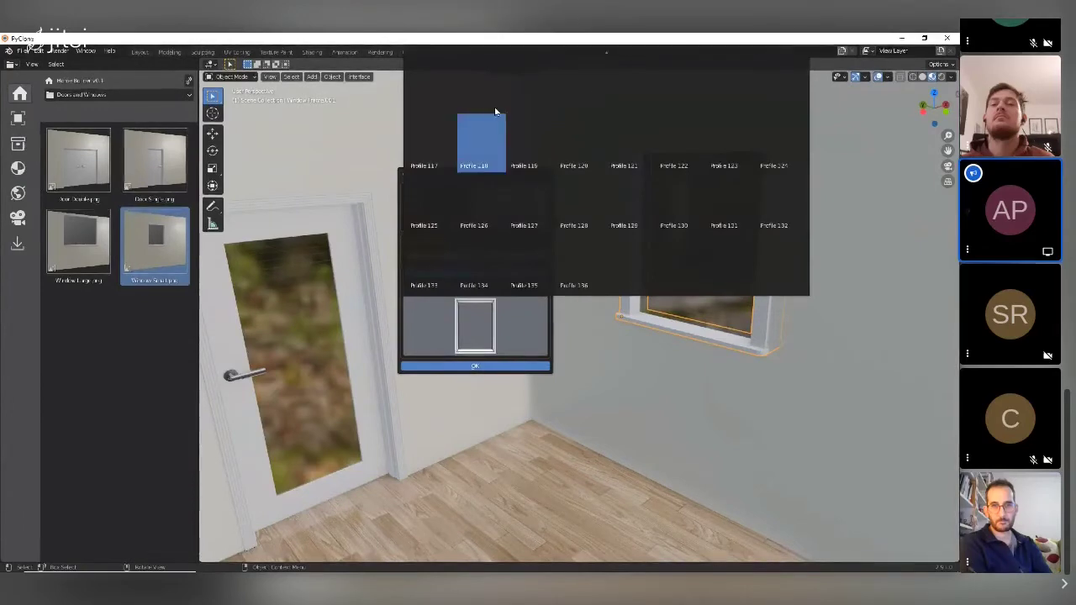
mouse_move(612, 55)
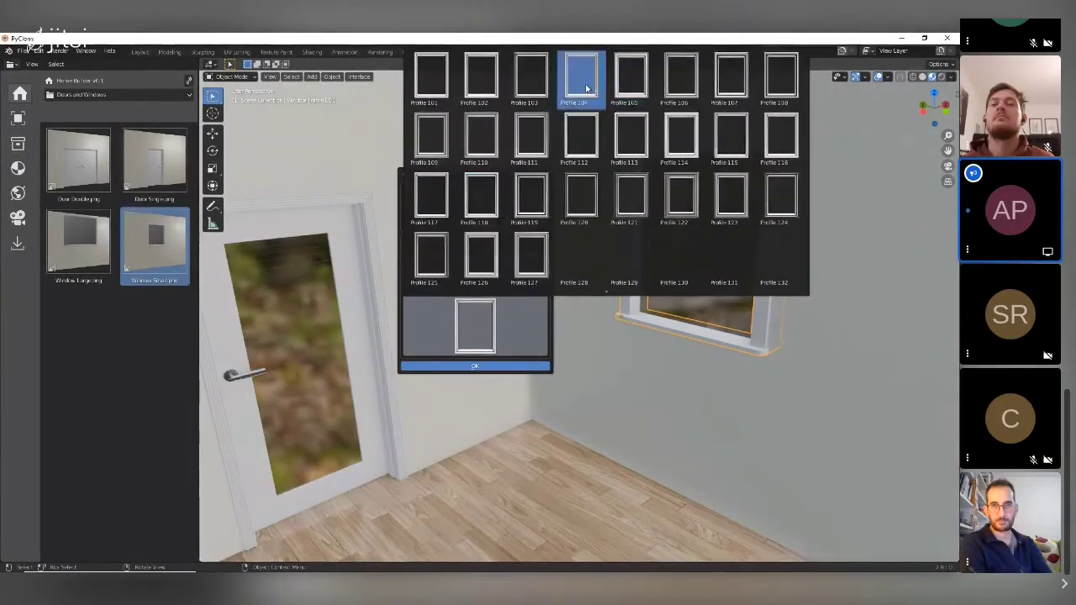
click(580, 81)
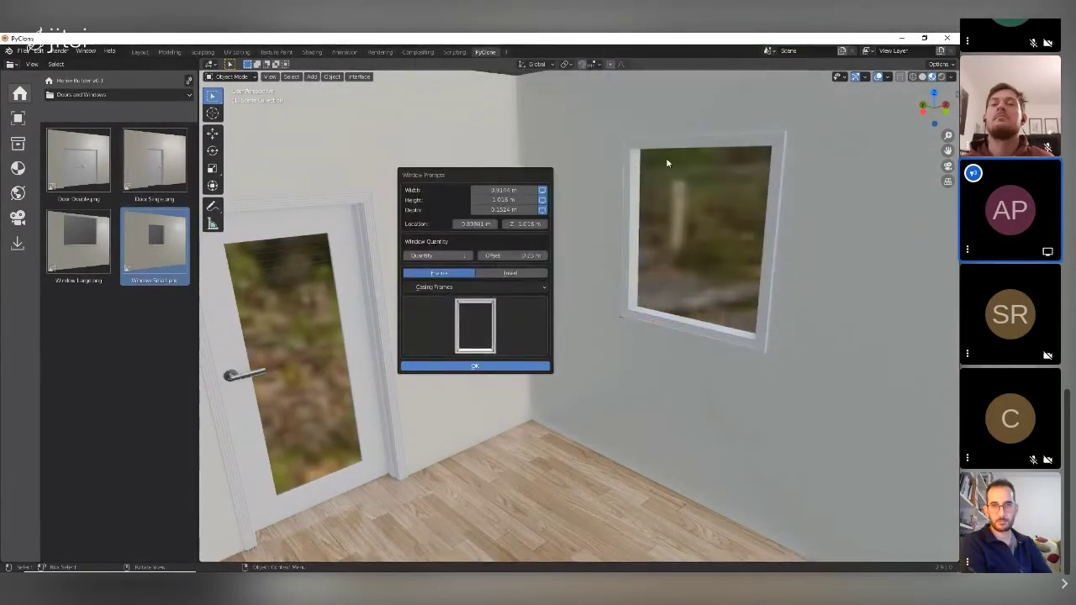
Step: Change the window insert to a divided-pane style
click(504, 273)
click(475, 332)
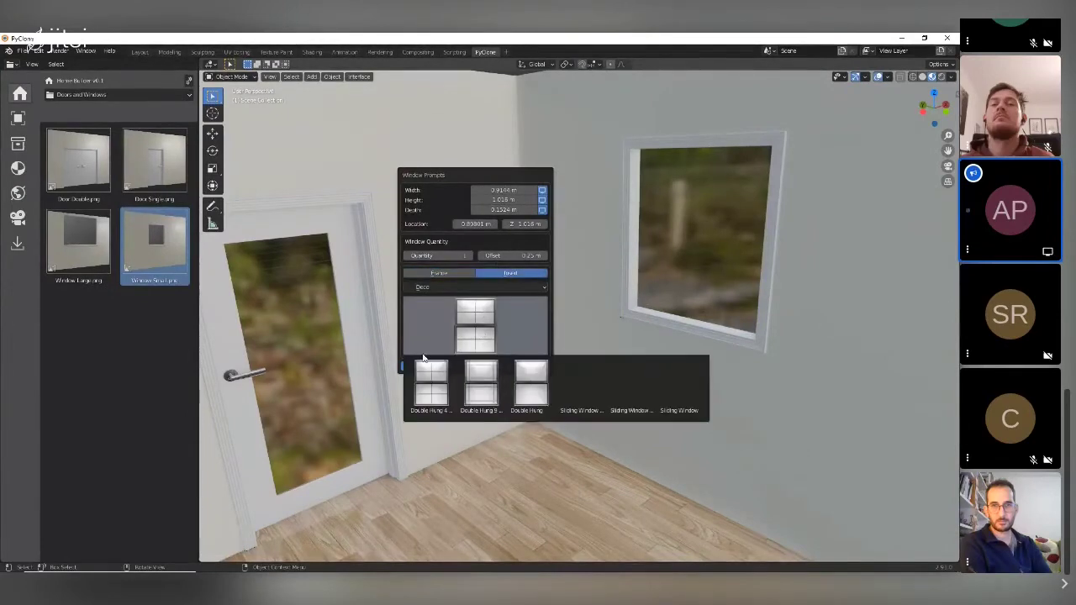
click(430, 387)
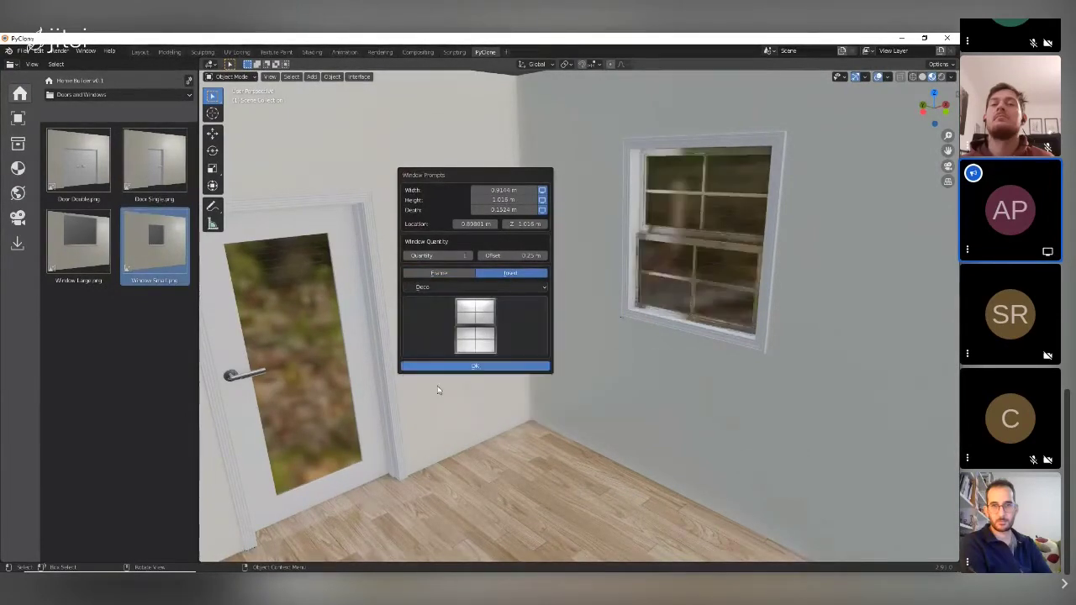
click(474, 328)
click(486, 385)
Step: Try Double Hung, then set the window style to Sliding Window and confirm
click(485, 332)
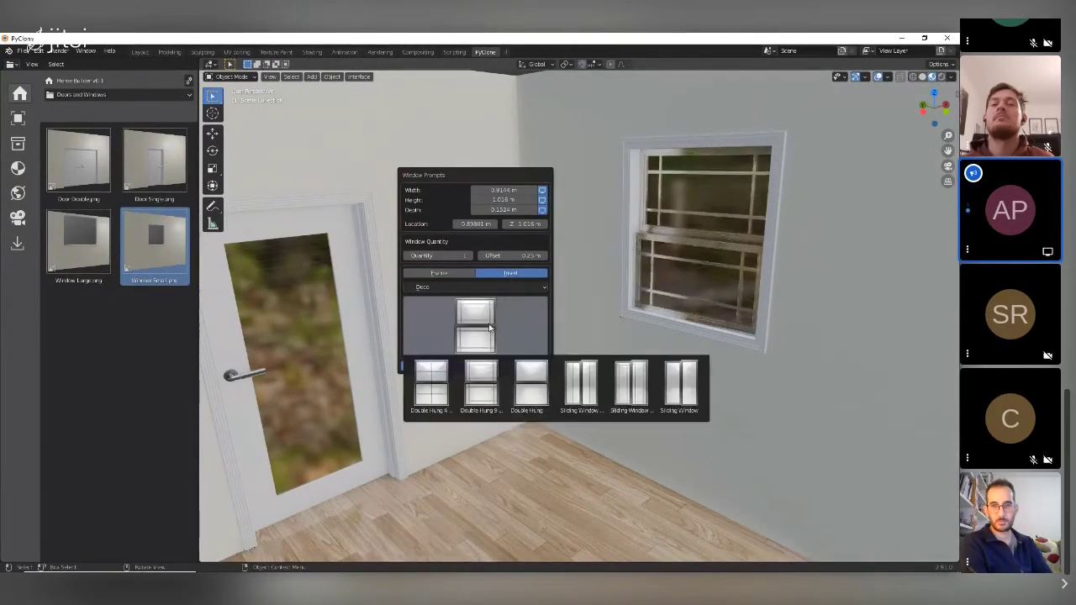
click(531, 385)
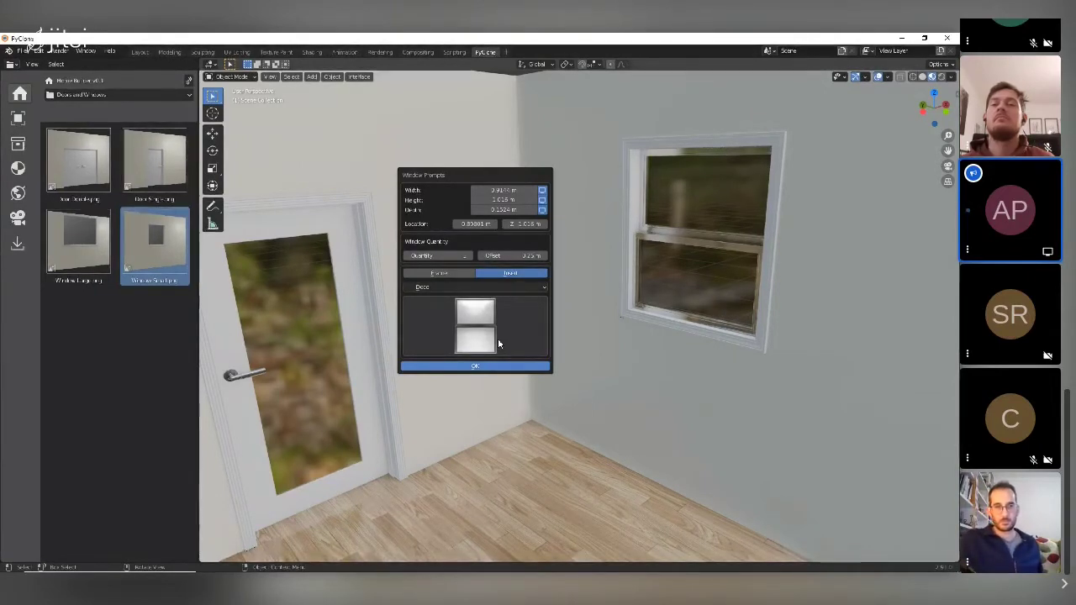
click(497, 338)
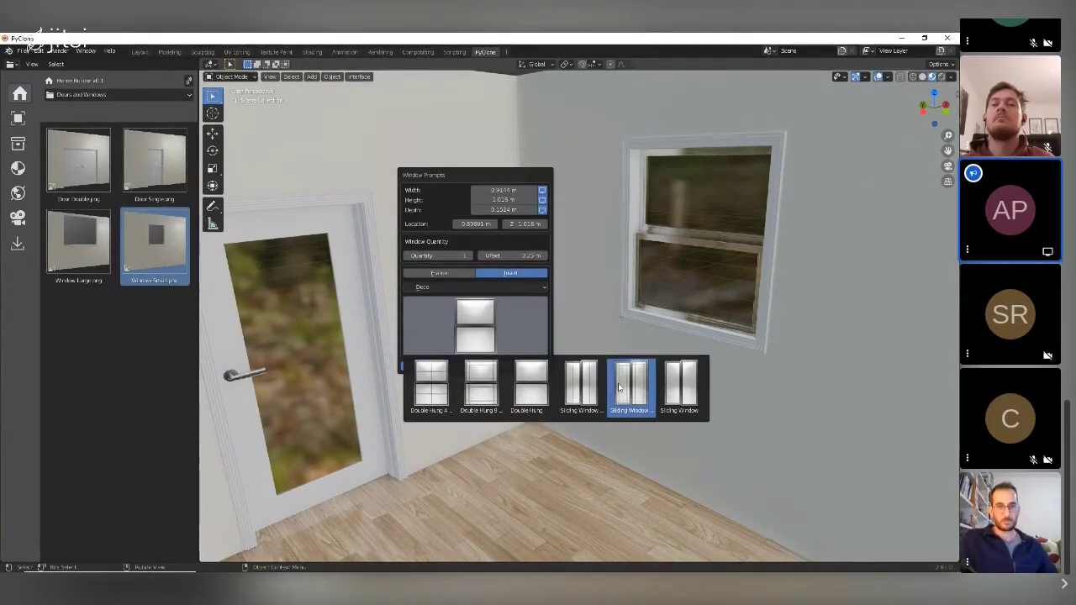
click(620, 387)
click(492, 365)
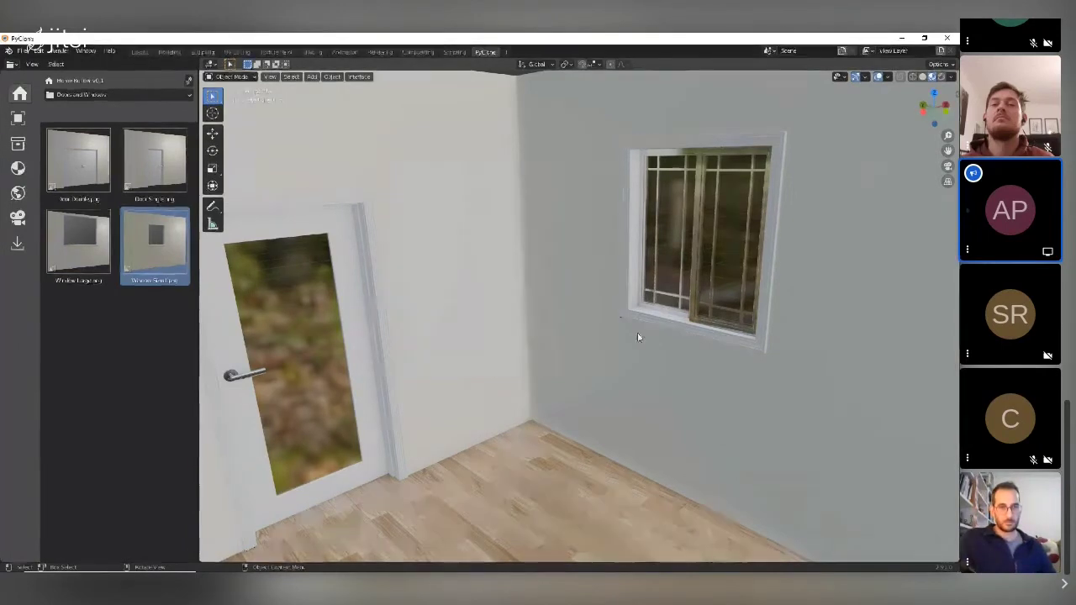
middle_drag(638, 332, 496, 305)
scroll(583, 355, up, 3)
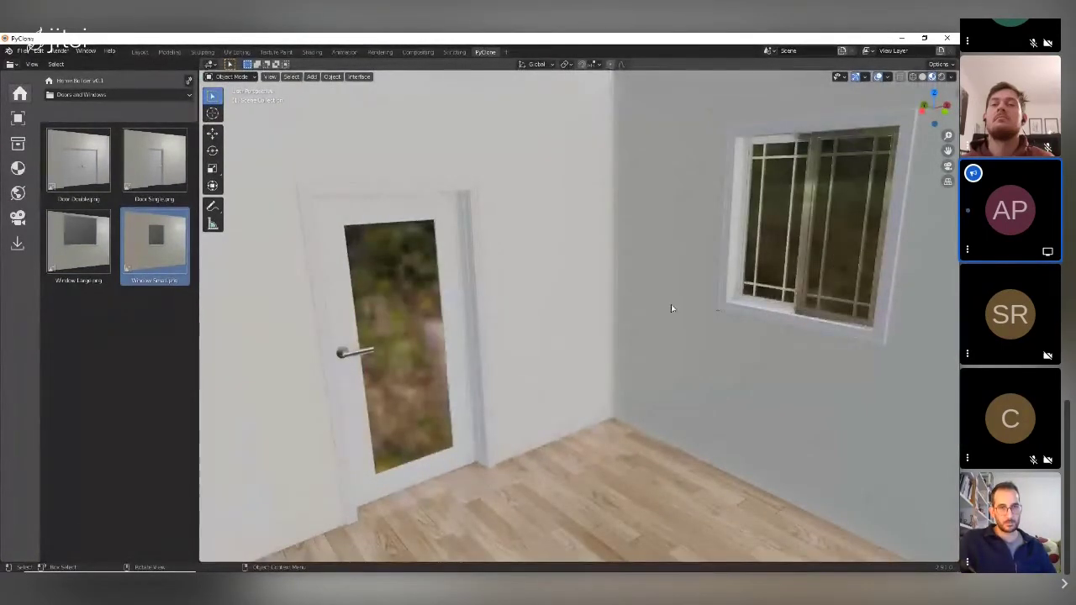
scroll(671, 308, down, 8)
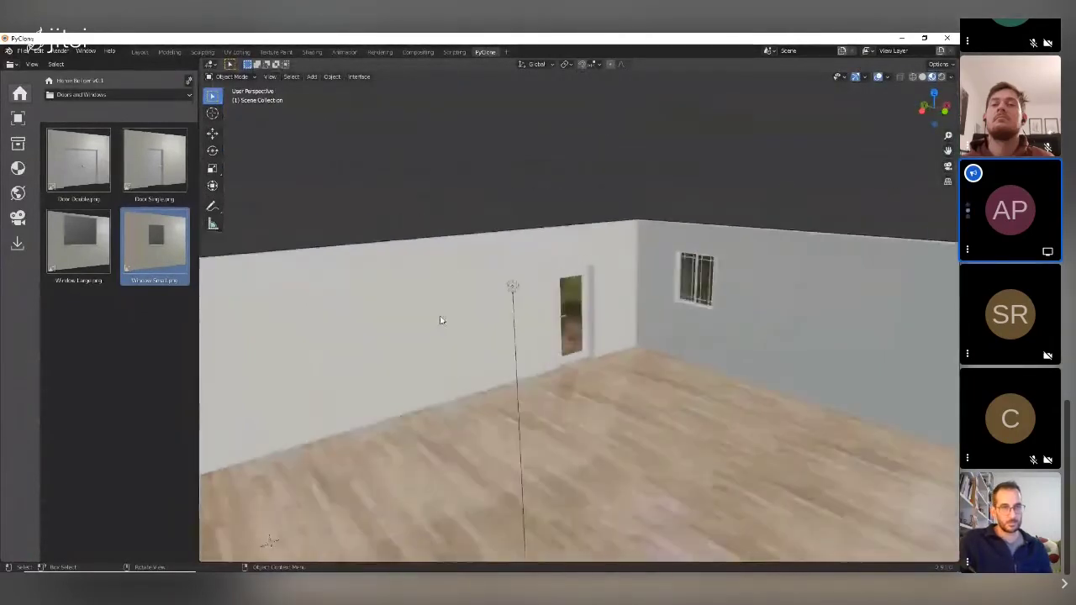
Step: Place a Drawer Cabinet from the Cabinets library against the room's wall
scroll(441, 321, up, 1)
click(118, 94)
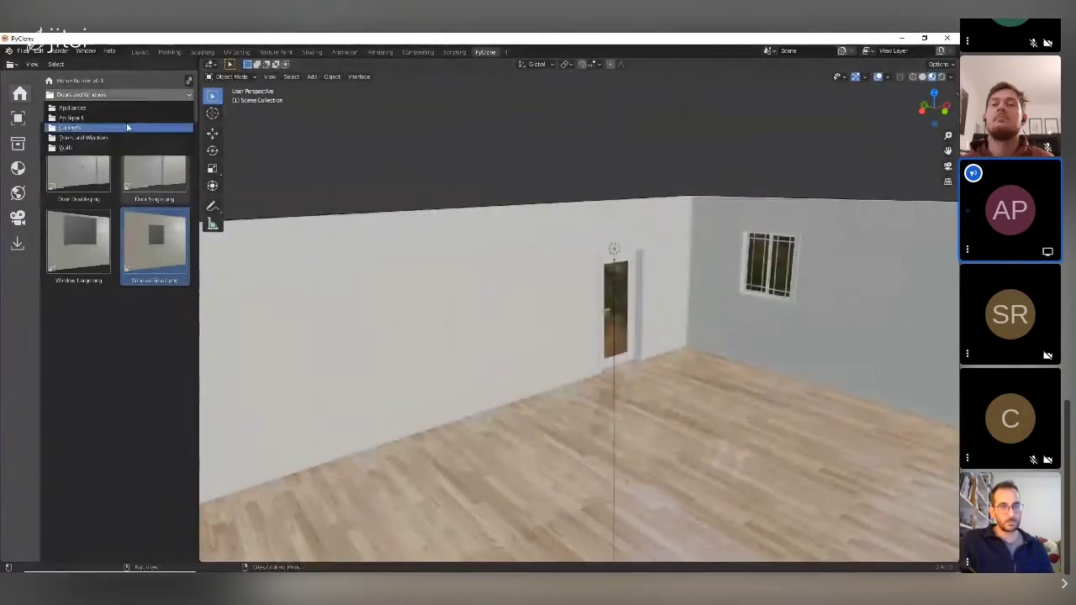
click(127, 126)
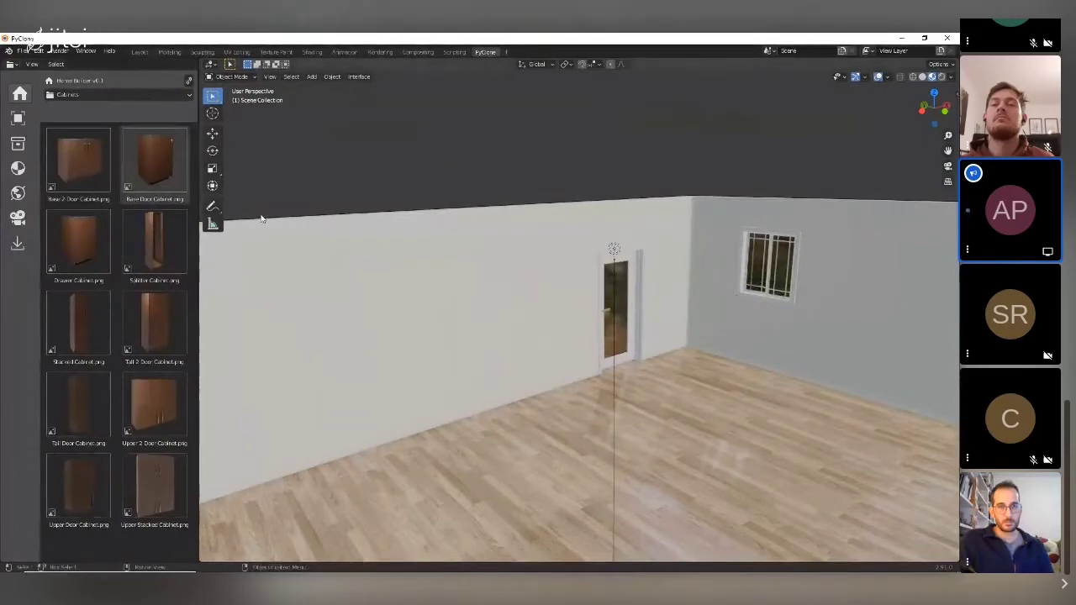
scroll(412, 327, up, 3)
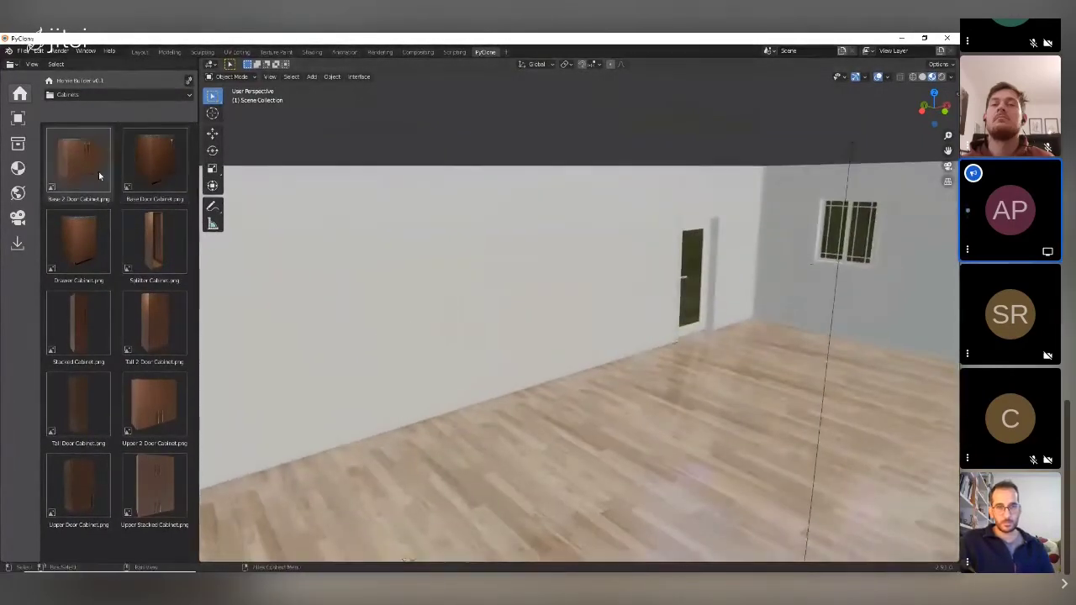
drag(78, 243, 334, 360)
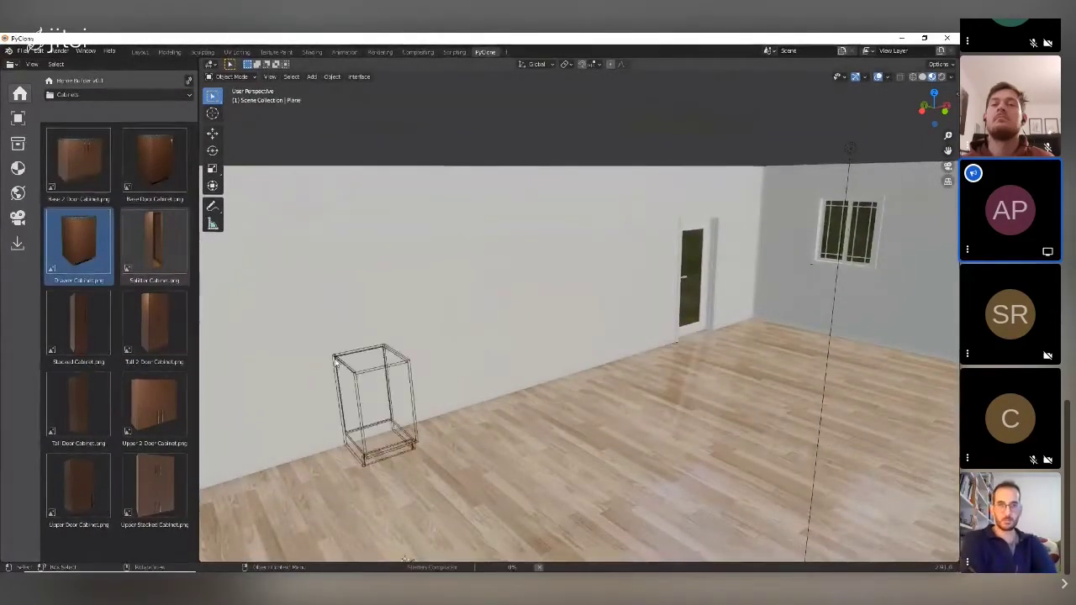
click(366, 378)
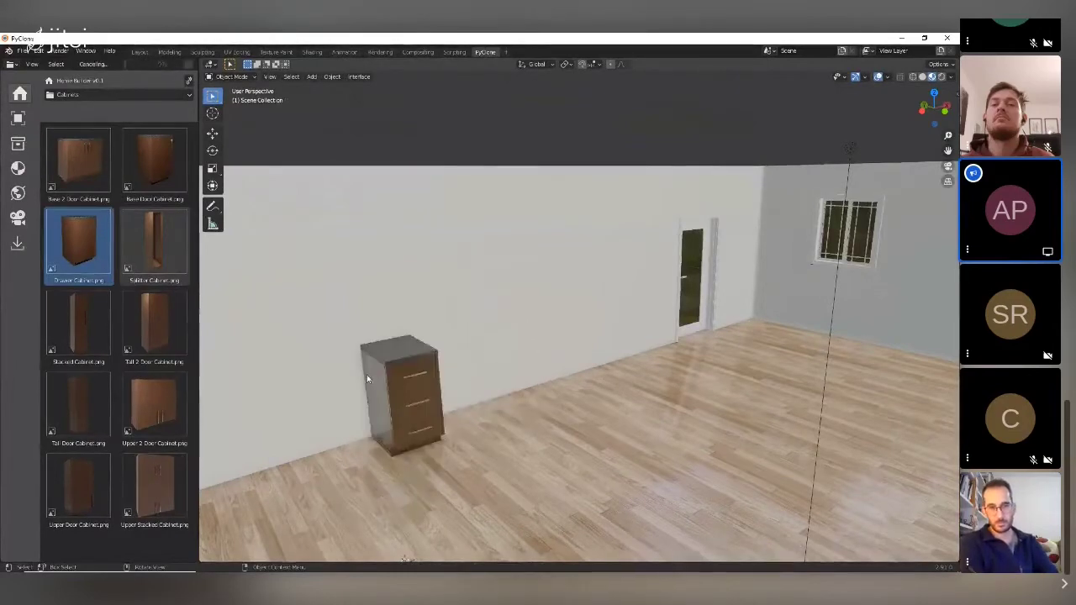
Step: Switch the asset library to Appliances
scroll(403, 361, up, 3)
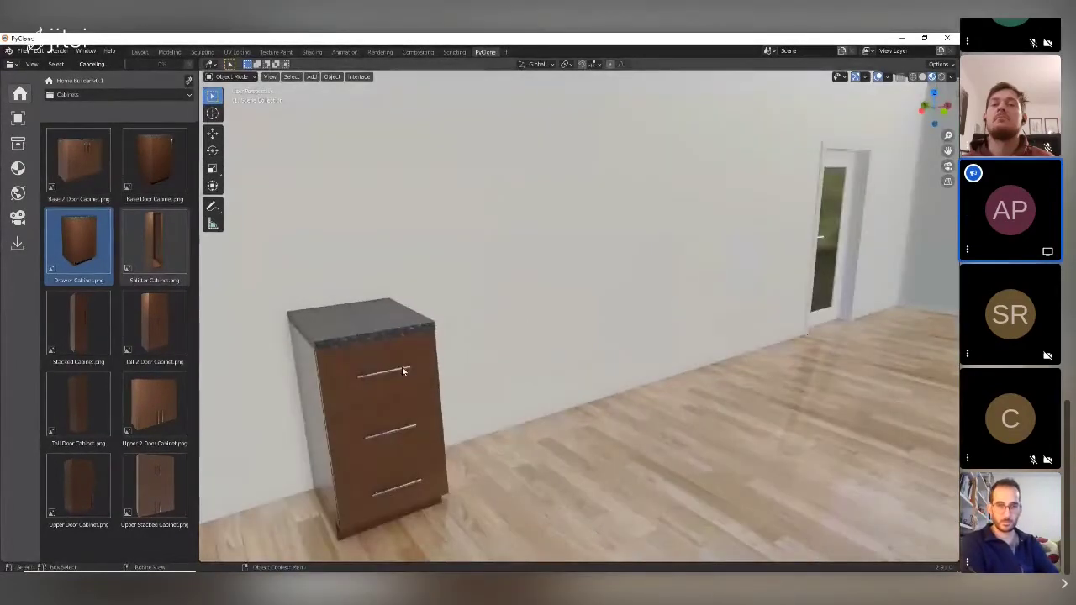
click(151, 95)
click(145, 106)
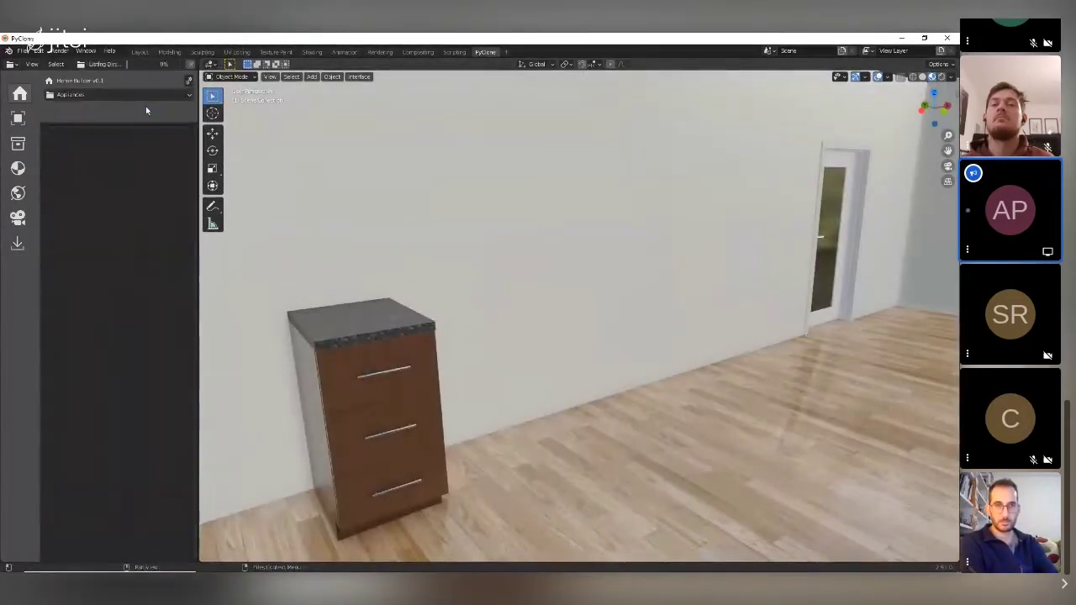
Step: Drop the Range beside the drawer cabinet, then select the drawer cabinet
drag(172, 173, 521, 471)
scroll(535, 407, down, 2)
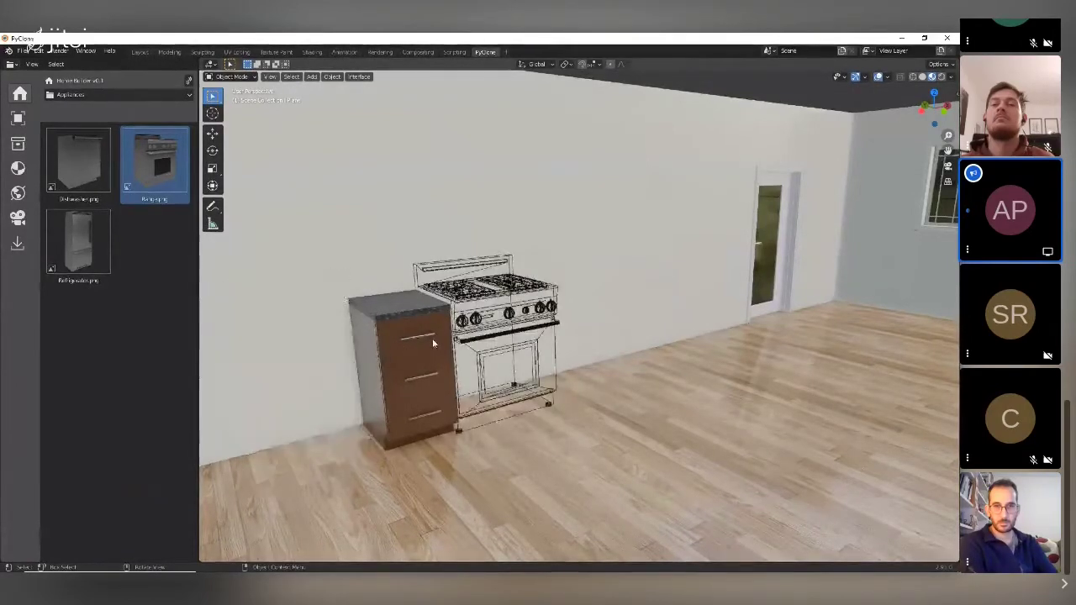
click(435, 339)
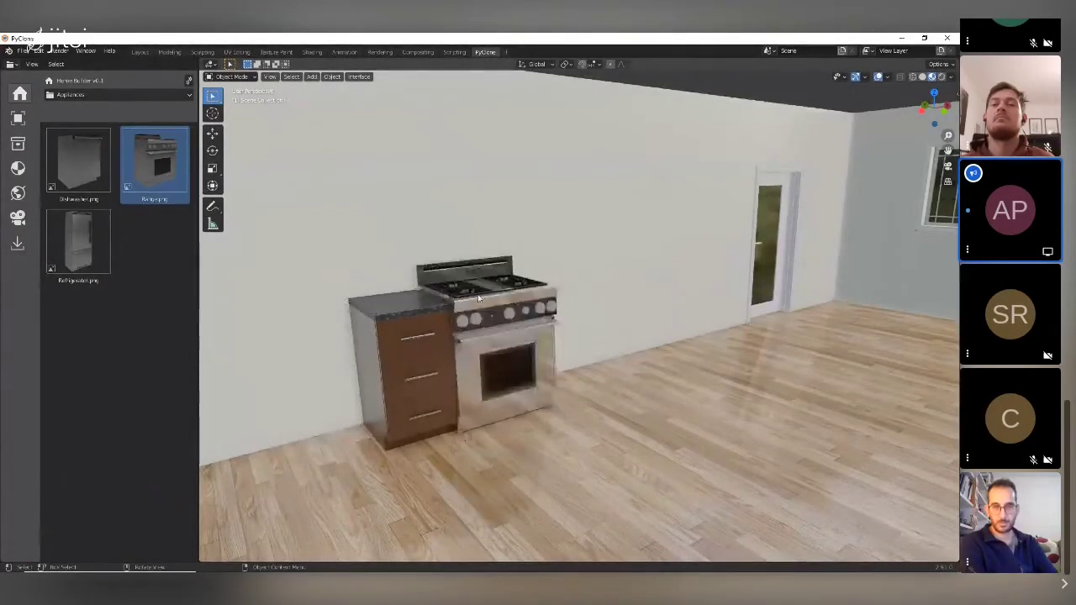
middle_drag(522, 309, 363, 307)
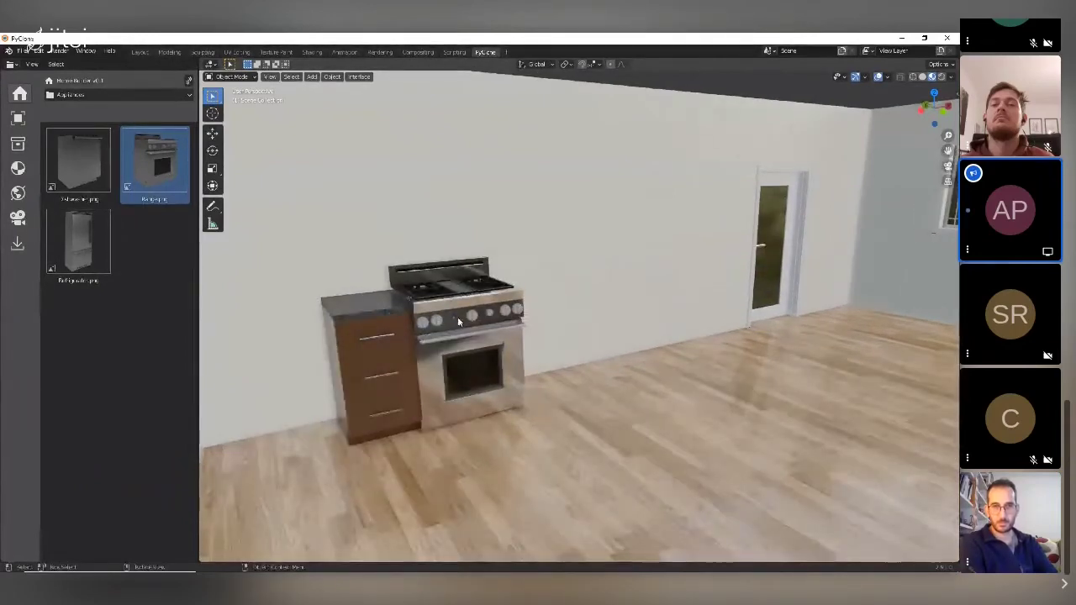
click(362, 302)
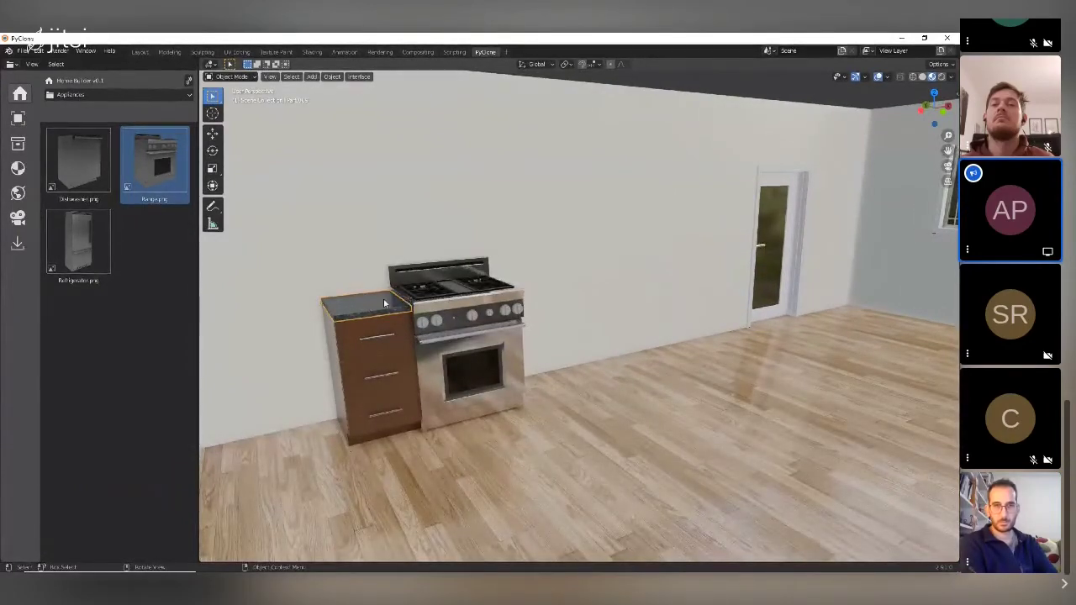
Step: In Cabinet Prompts, adjust Location X and set the drawer cabinet's width to 0.6972 m
right_click(376, 303)
click(371, 302)
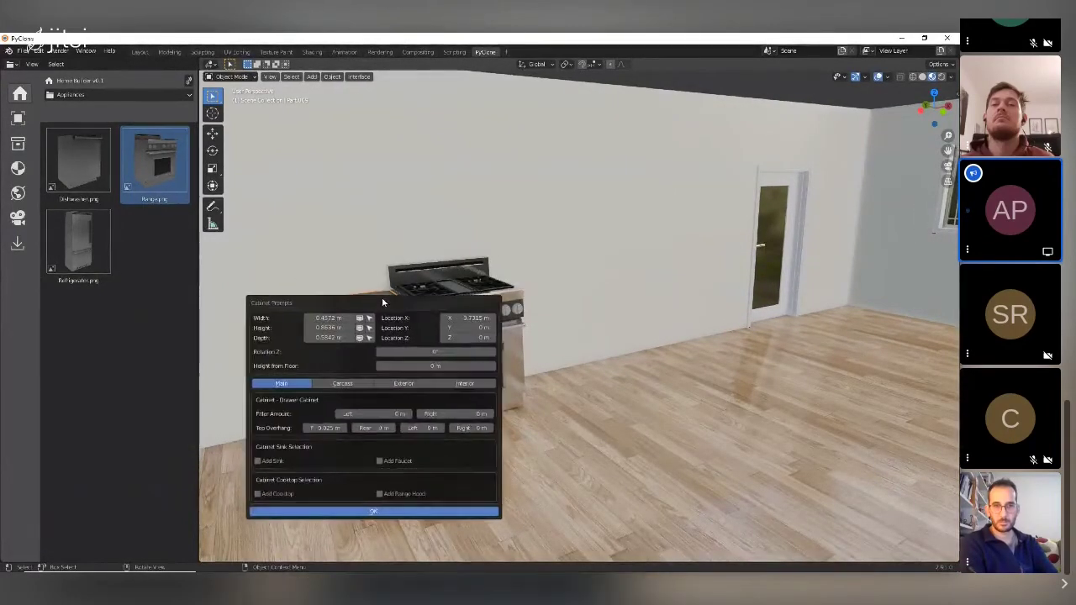
drag(384, 300, 684, 231)
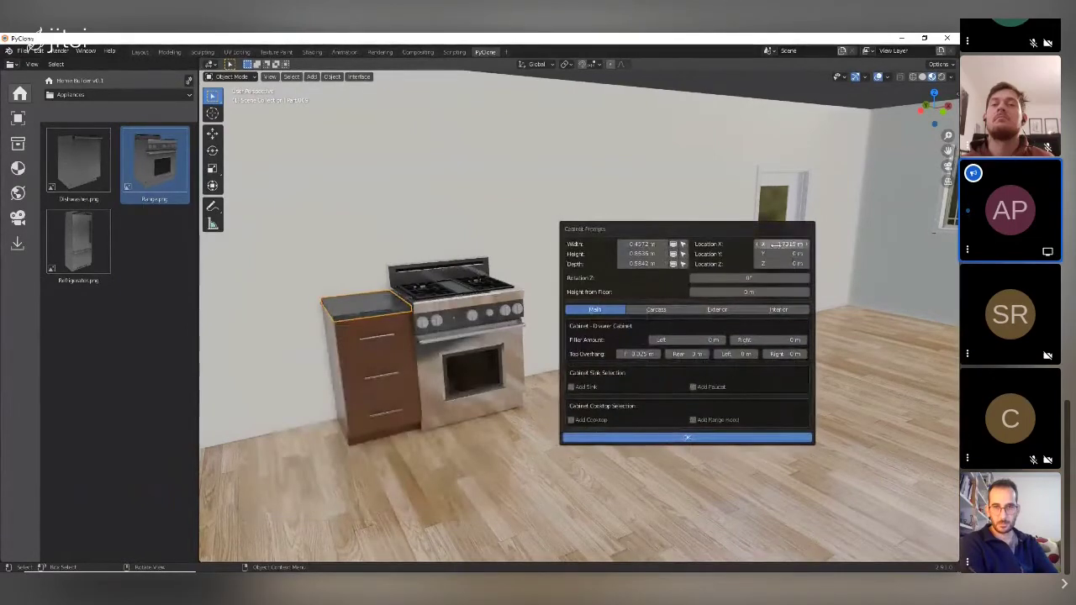
mouse_move(781, 242)
mouse_down()
mouse_move(795, 250)
mouse_move(772, 247)
mouse_up()
mouse_move(667, 246)
mouse_down()
mouse_move(647, 248)
mouse_move(655, 237)
mouse_up()
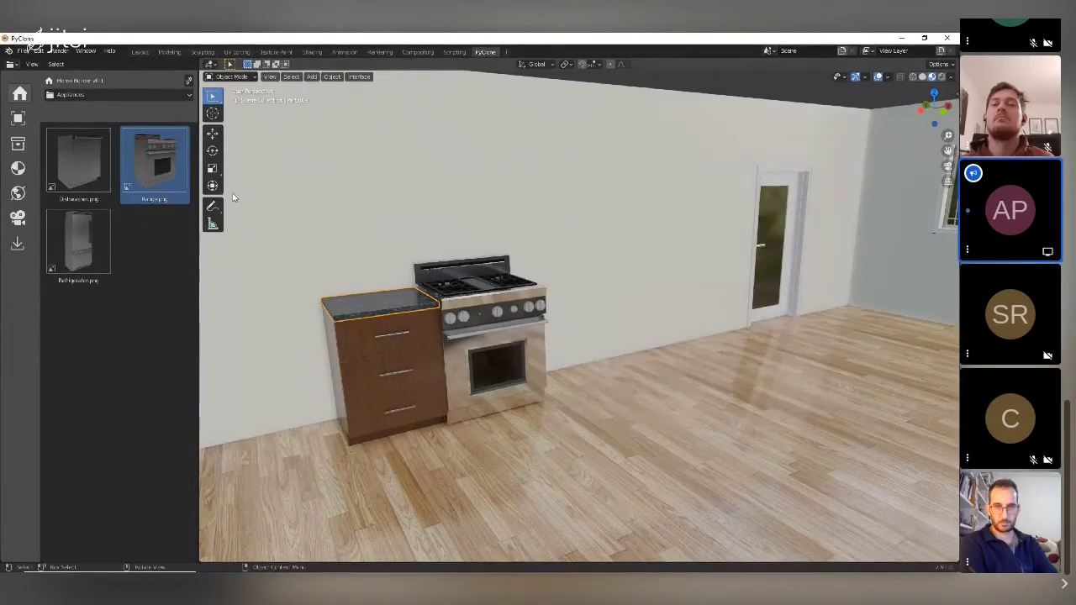
click(131, 93)
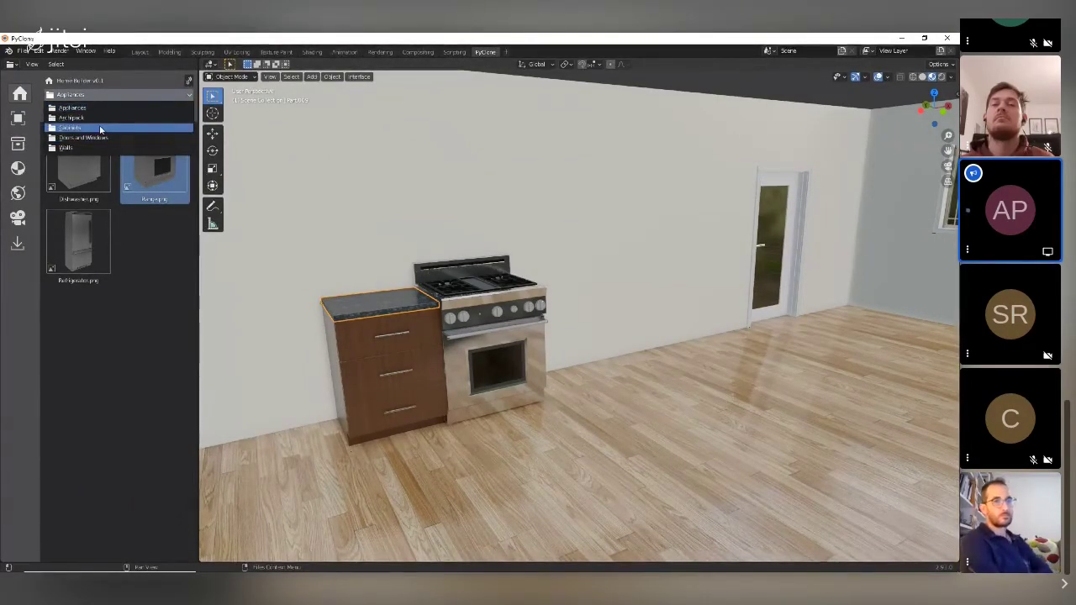
Step: Add a Drawer Cabinet right of the range and a Tall Door Cabinet beside it
click(99, 127)
drag(88, 234, 506, 354)
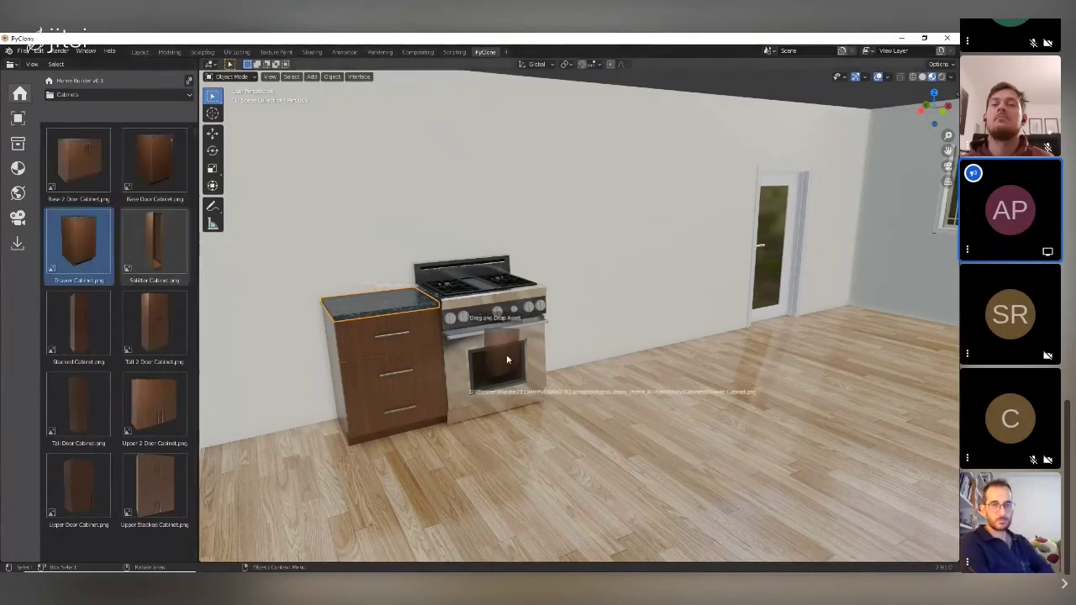
click(512, 350)
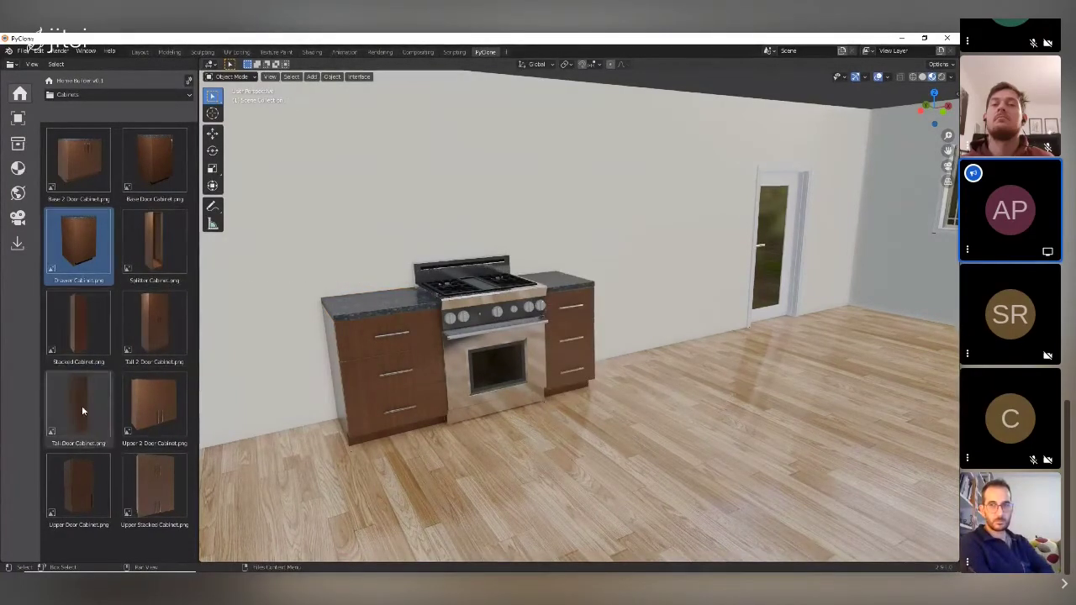
drag(82, 405, 563, 343)
Step: Place a Refrigerator from Appliances beside the tall cabinet
scroll(562, 342, down, 3)
middle_drag(562, 343, 579, 253)
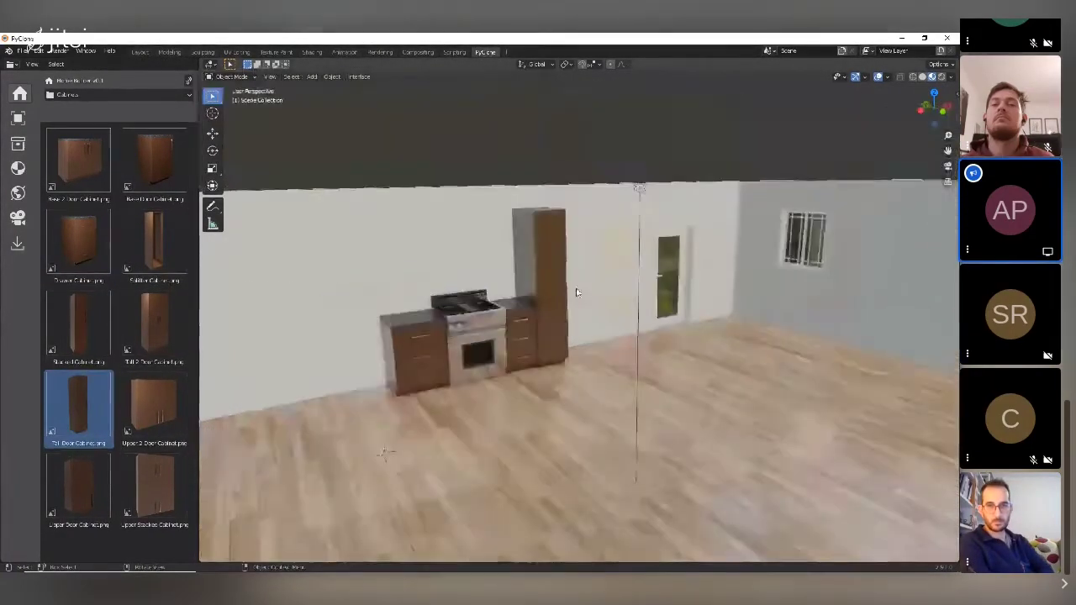
scroll(579, 254, up, 4)
click(118, 94)
click(116, 111)
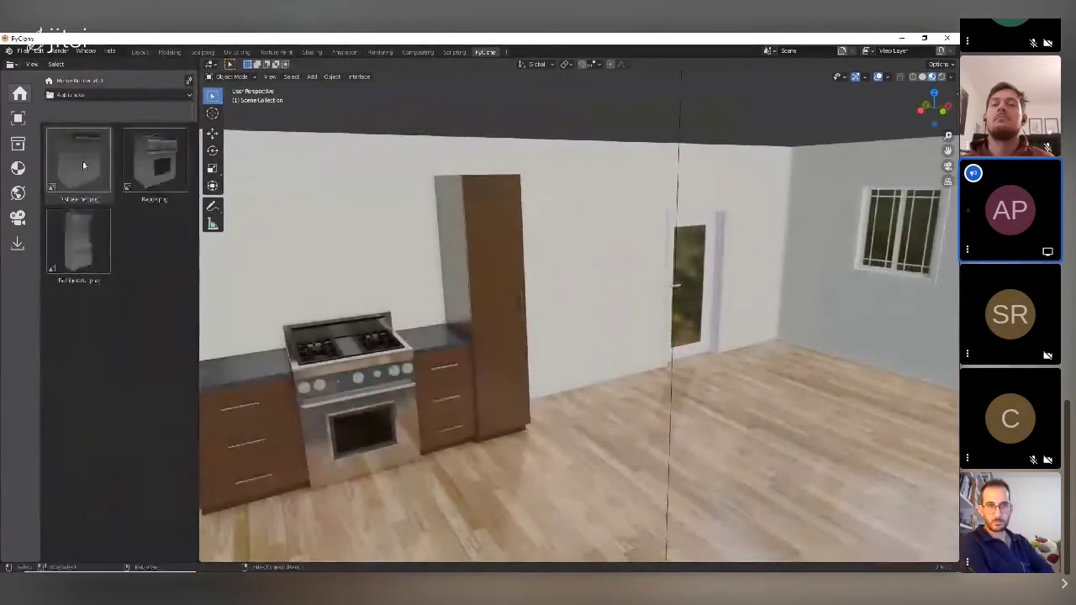
drag(79, 244, 517, 324)
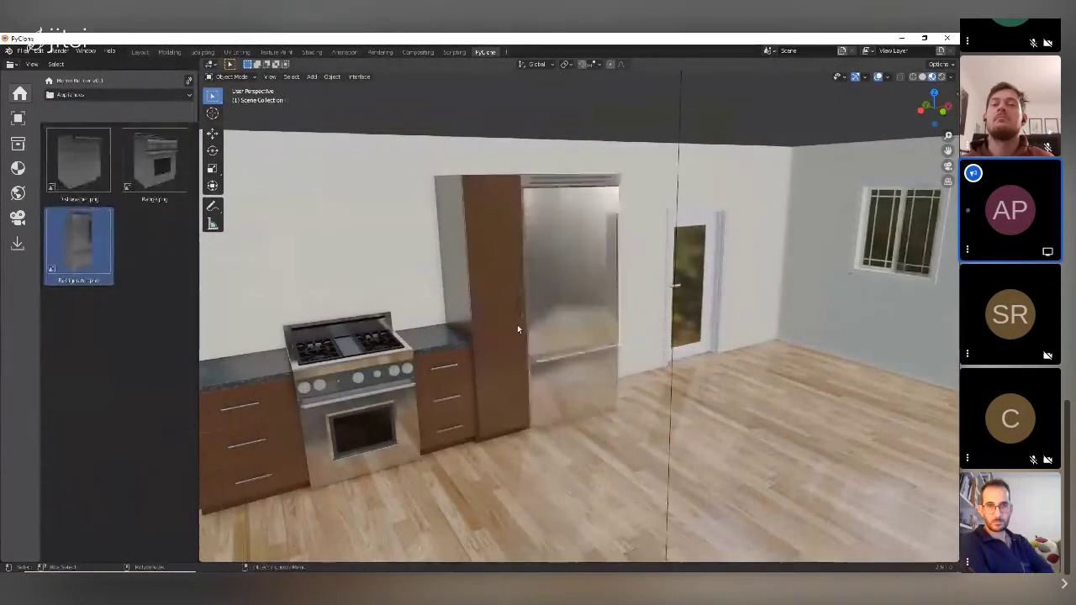
Step: Add a second Tall Door Cabinet beside the fridge, then select the range
click(136, 95)
click(84, 127)
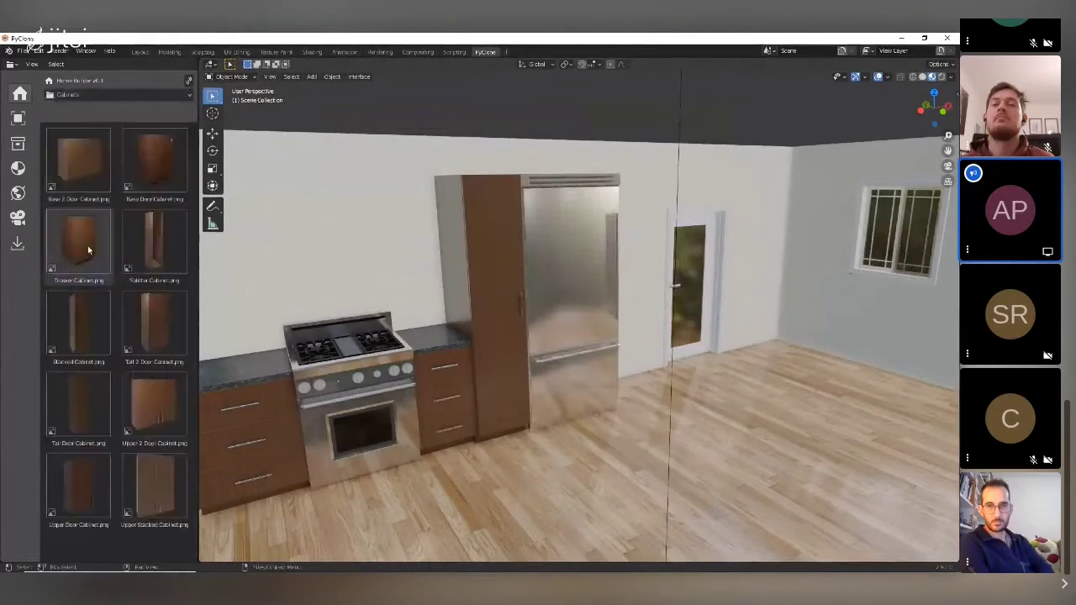
drag(76, 402, 586, 328)
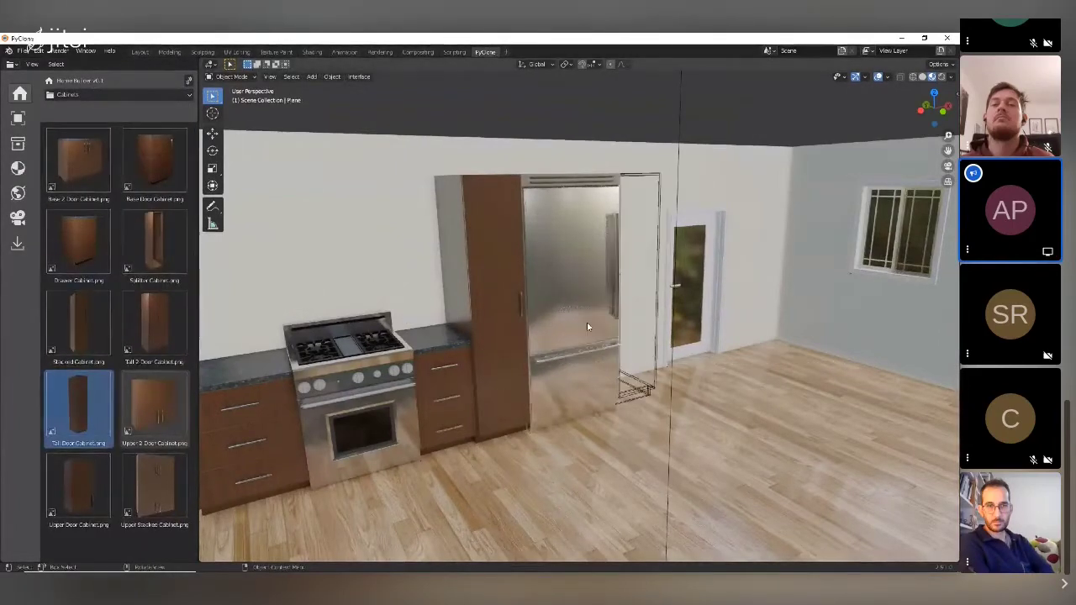
key(KP_Decimal)
scroll(572, 328, down, 5)
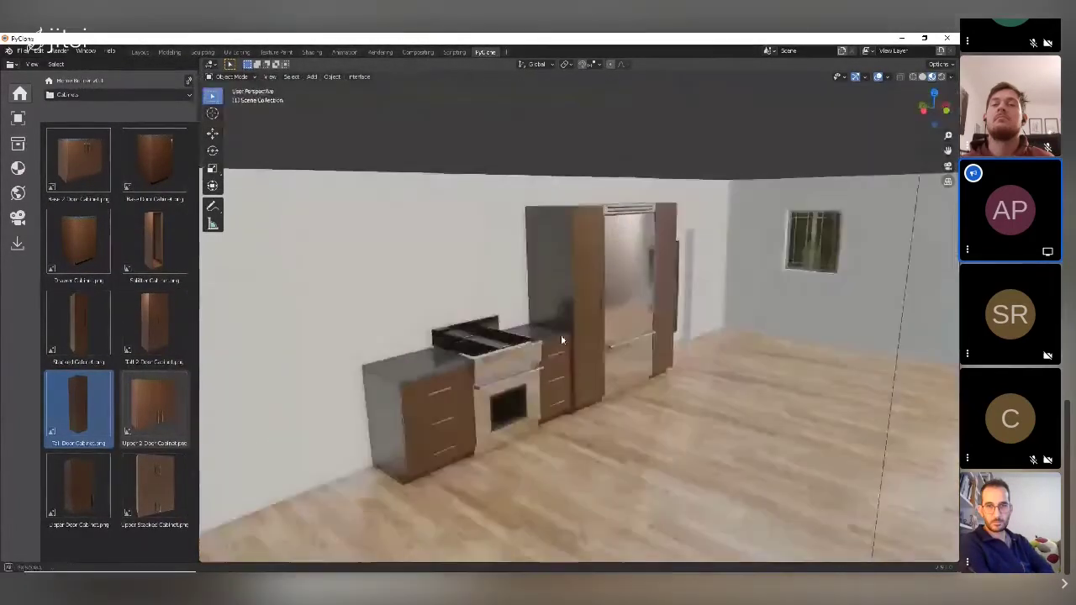
middle_drag(484, 361, 466, 362)
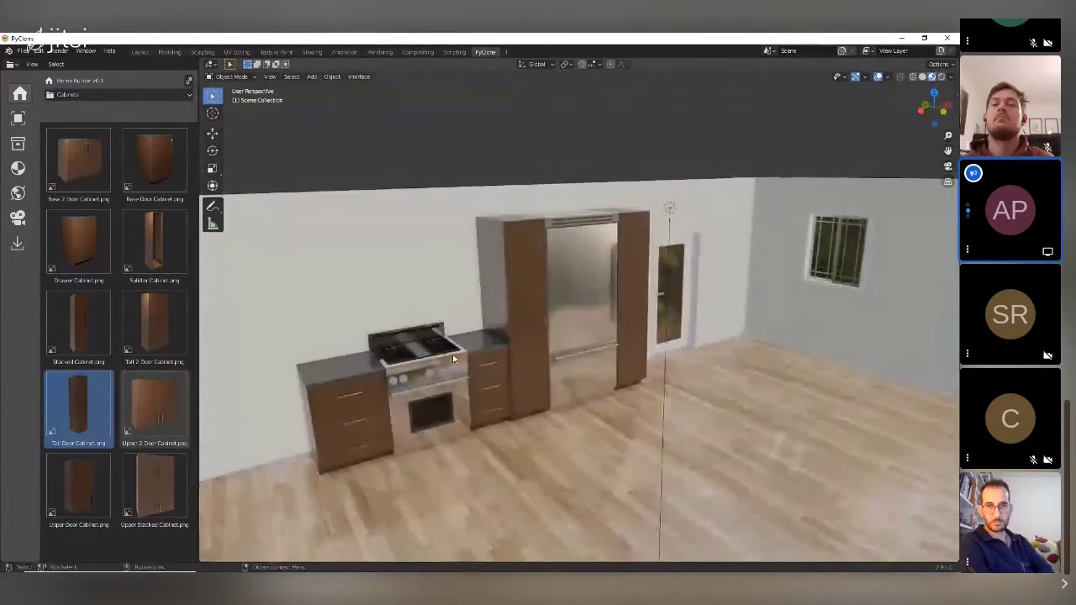
middle_drag(536, 300, 458, 317)
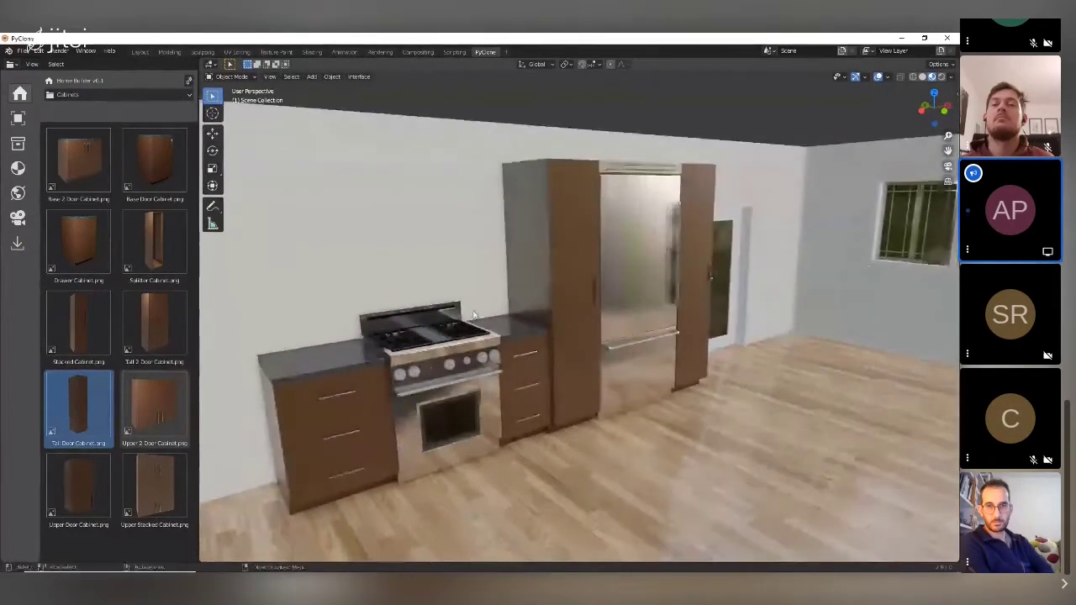
click(430, 341)
Step: In Range Prompts, add a Thermador range hood using the first model
right_click(435, 342)
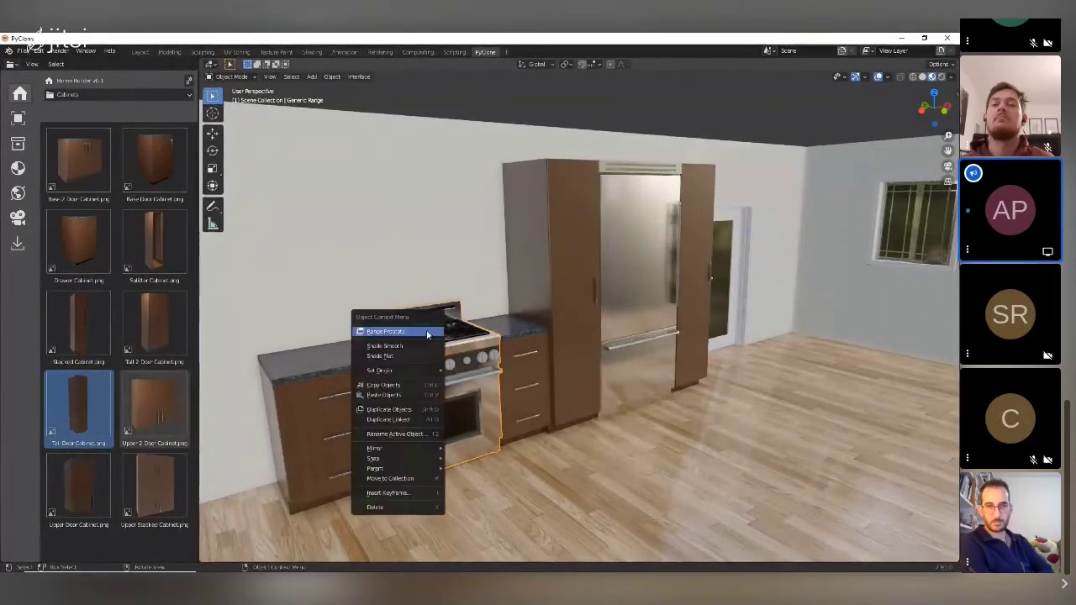
click(424, 332)
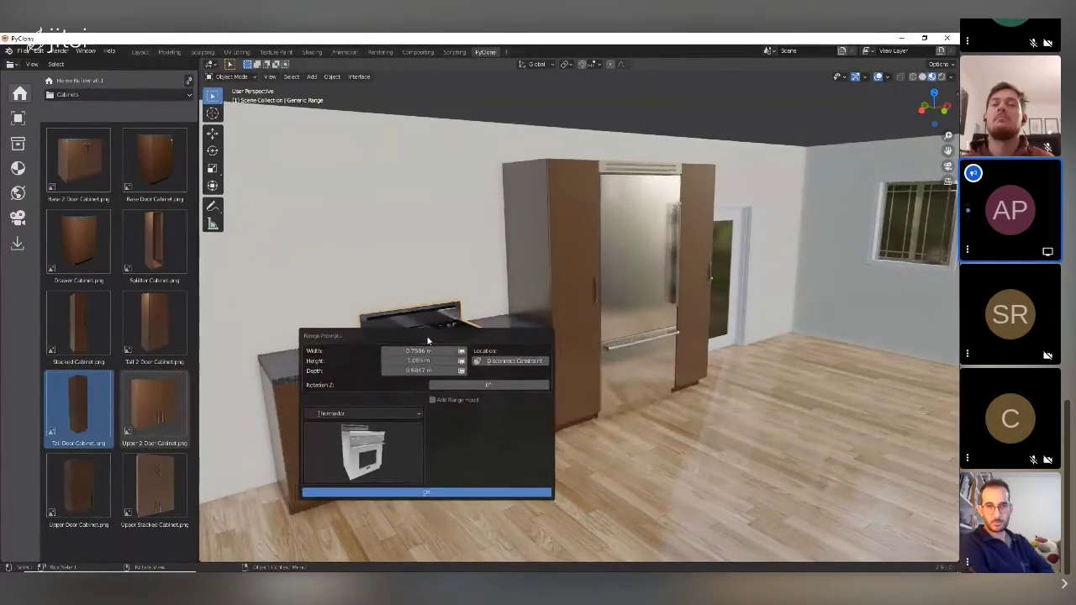
drag(425, 340, 690, 175)
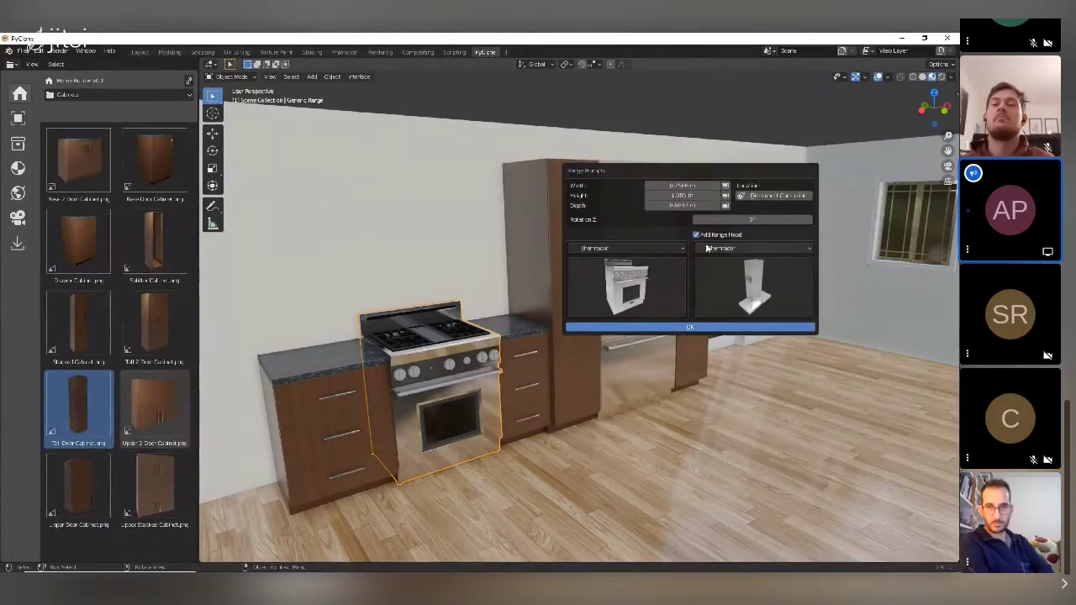
click(742, 249)
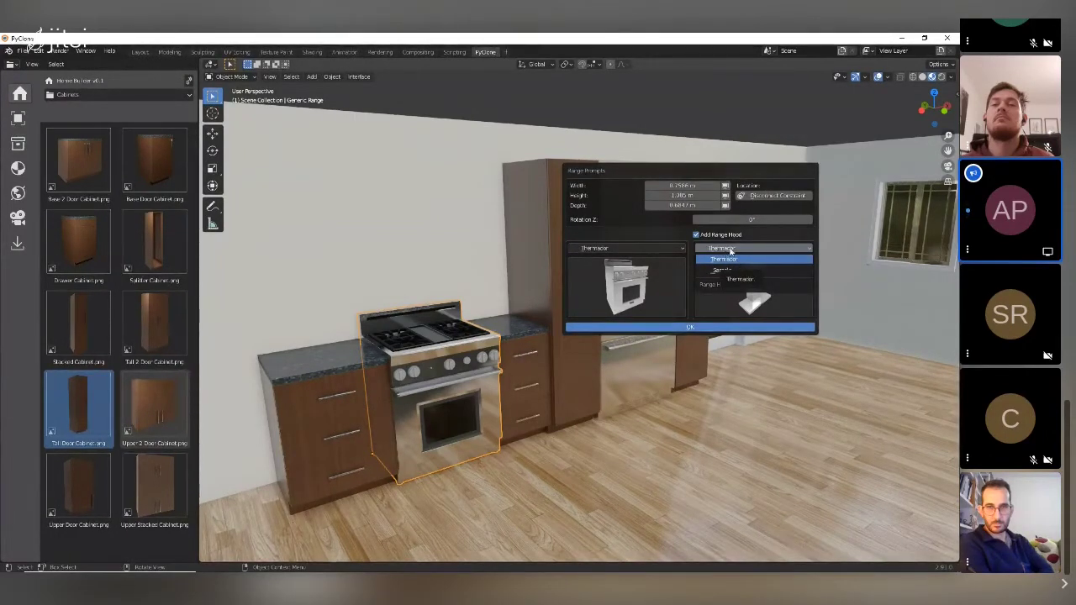
click(724, 258)
click(740, 294)
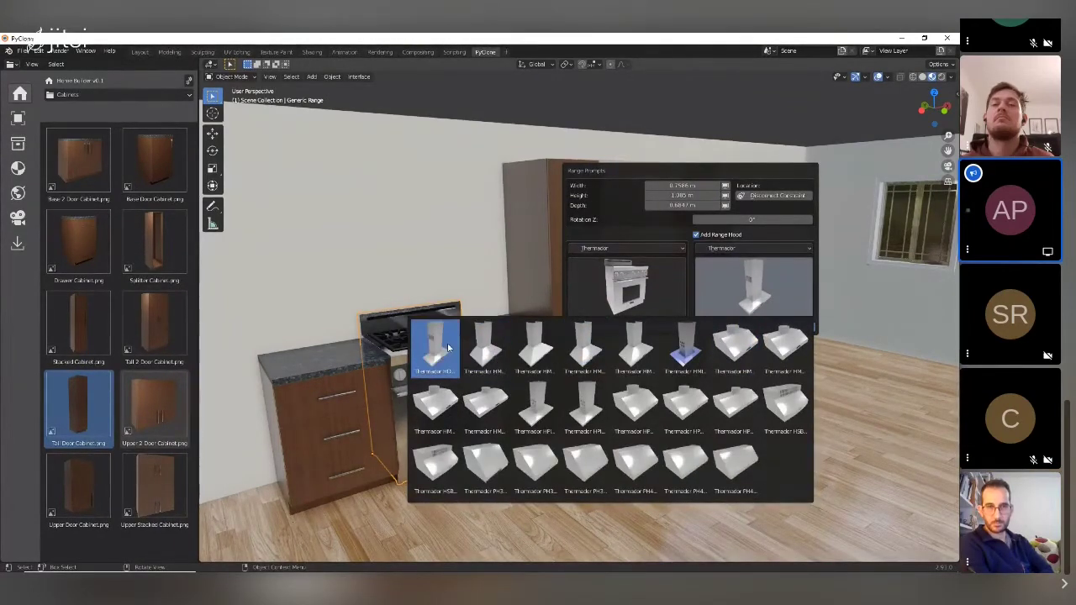
click(448, 347)
Step: Compare Thermador hood models and settle on the fifth one
click(753, 286)
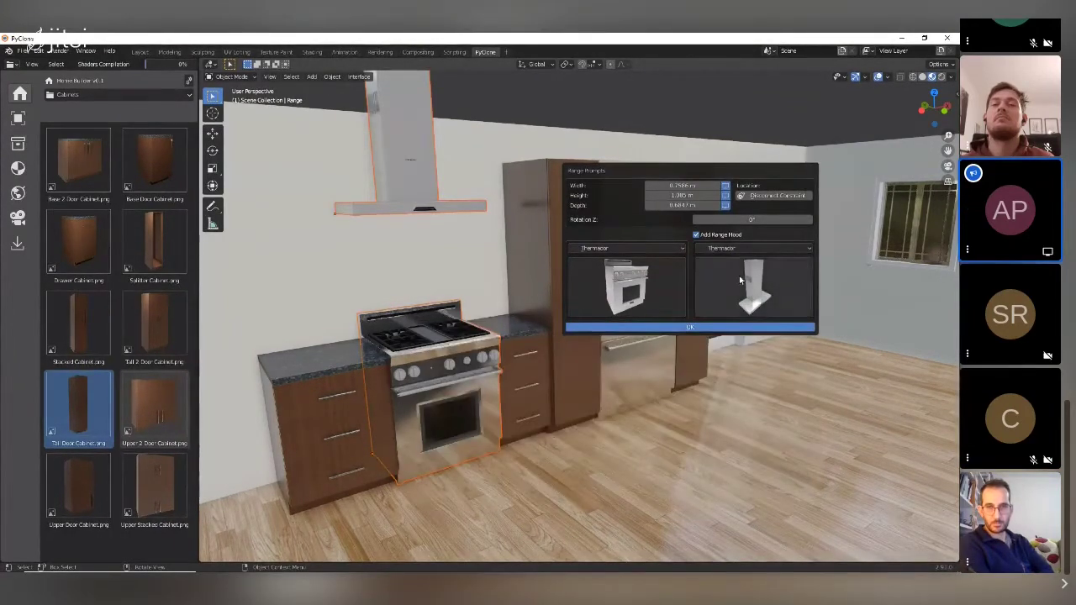
click(740, 280)
click(685, 345)
click(743, 289)
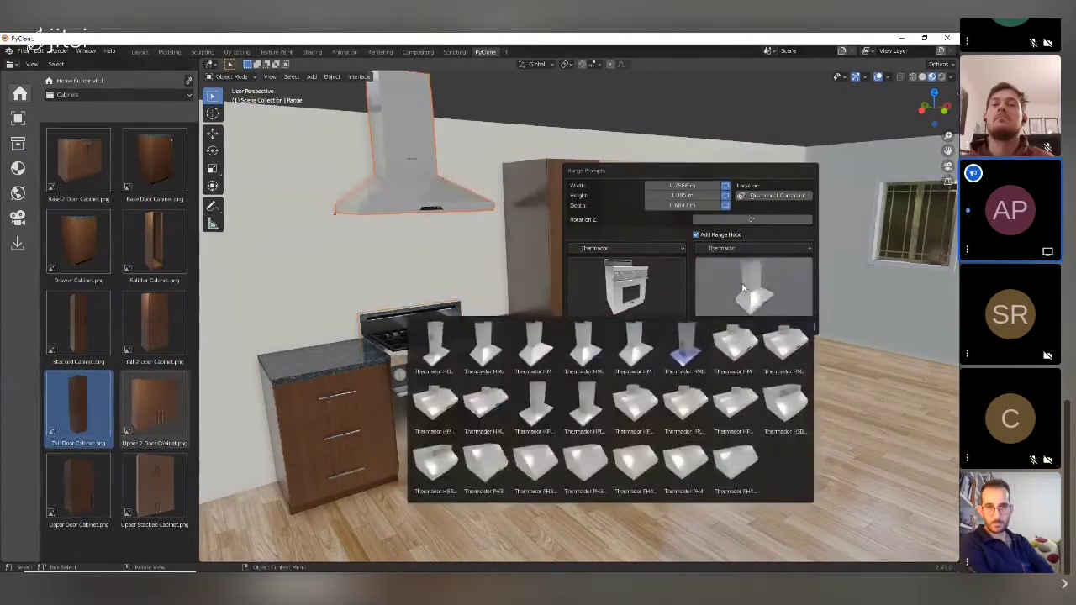
click(534, 347)
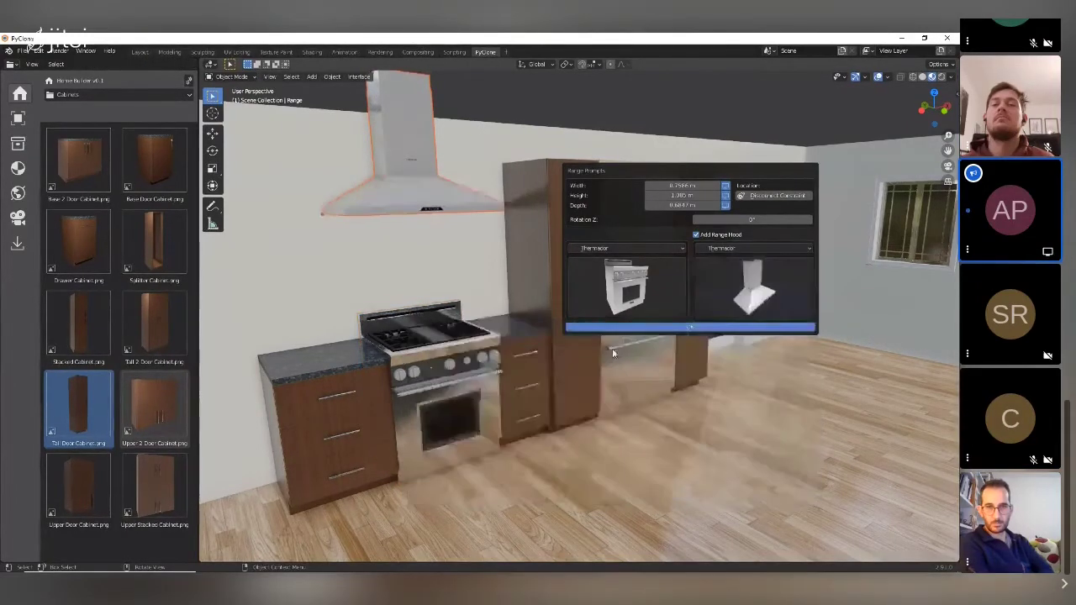
click(742, 293)
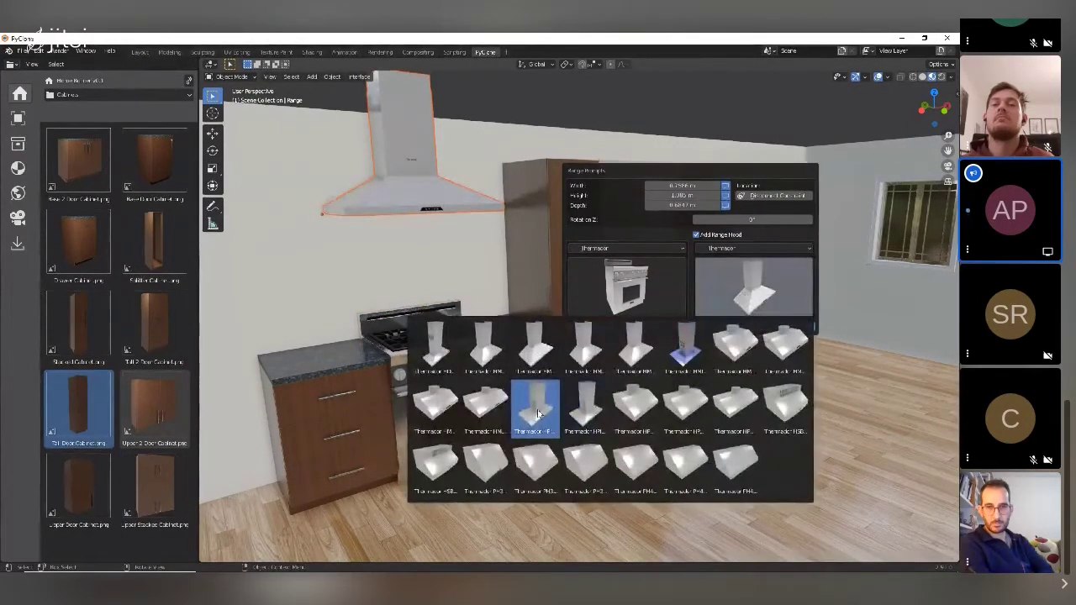
click(435, 344)
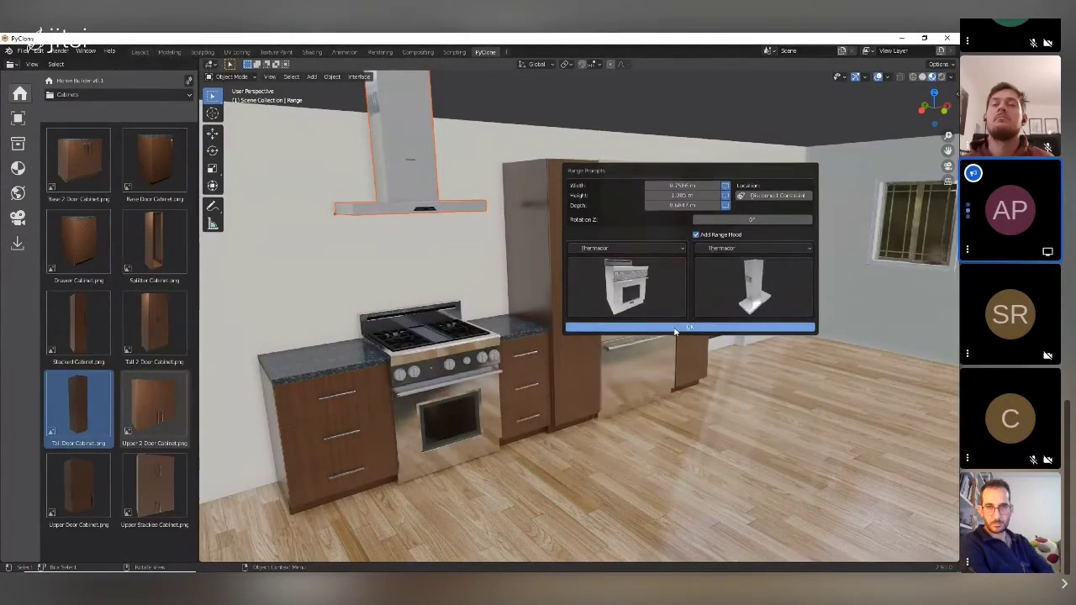
click(733, 281)
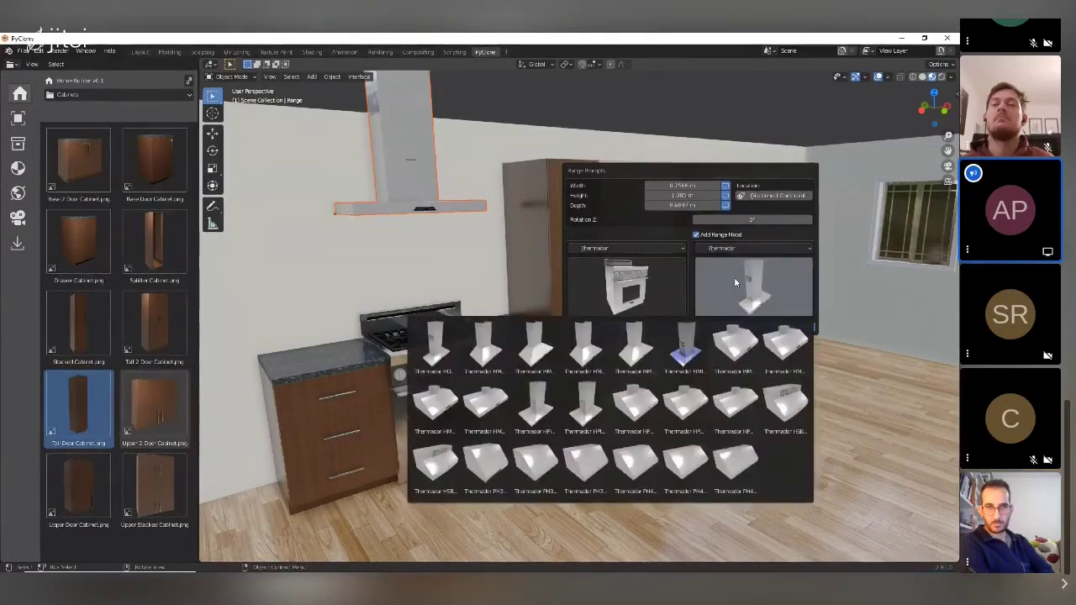
click(658, 353)
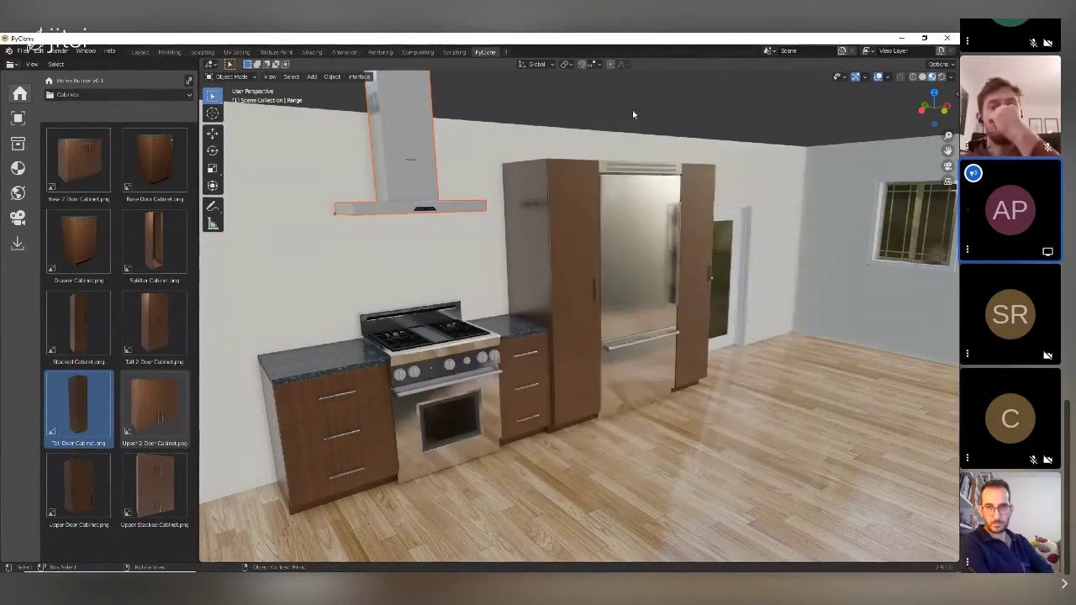
Step: Duplicate the drawer cabinet and place the copy on the floor in front of the refrigerator
middle_drag(546, 246, 328, 364)
middle_drag(562, 337, 521, 328)
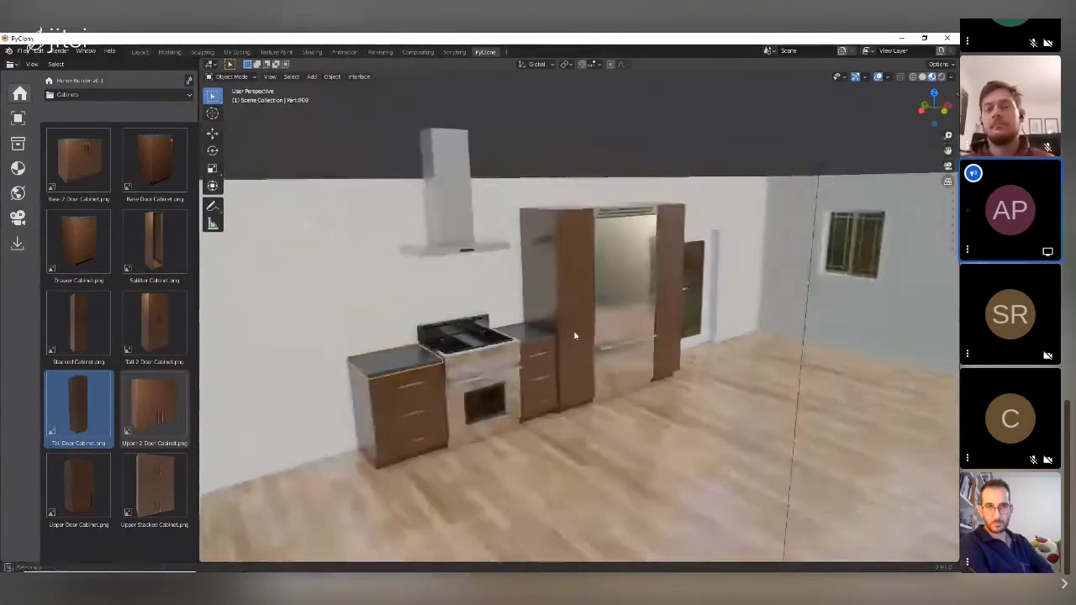
right_click(521, 327)
click(526, 329)
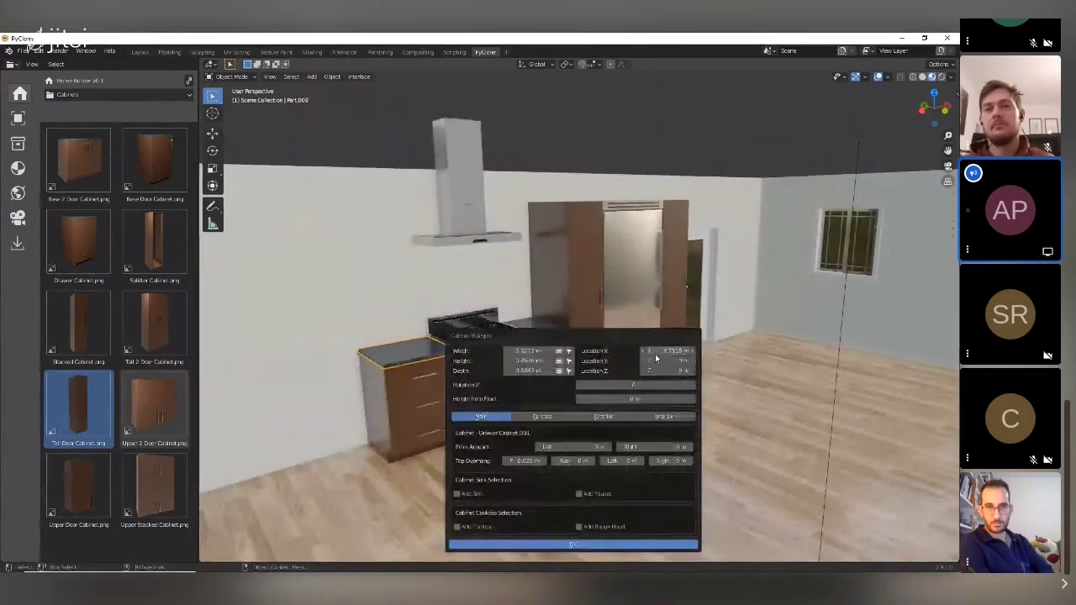
middle_drag(636, 361, 517, 362)
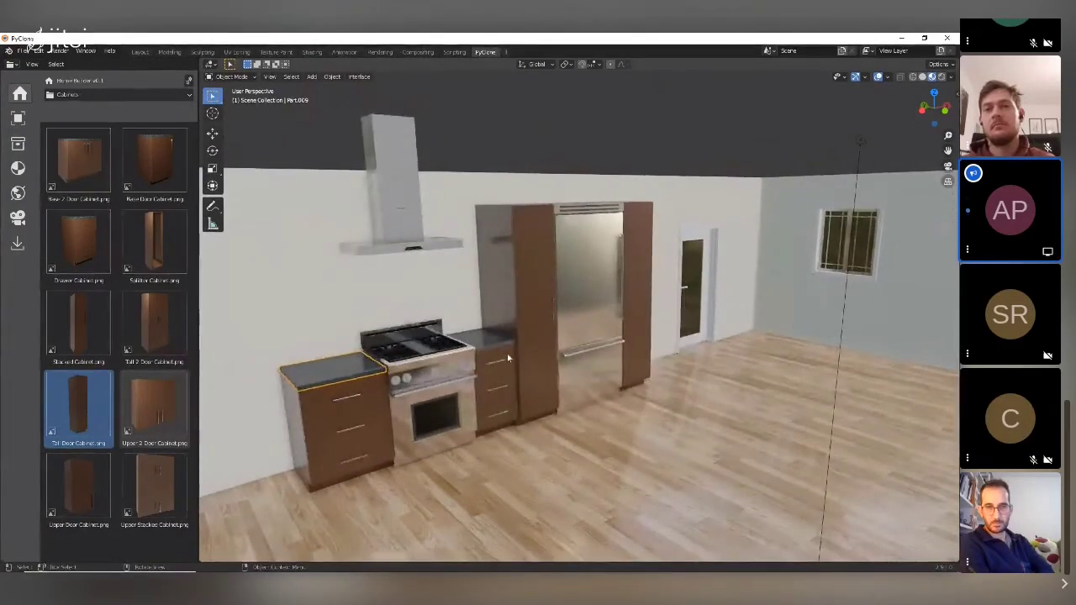
middle_drag(493, 360, 491, 324)
right_click(492, 323)
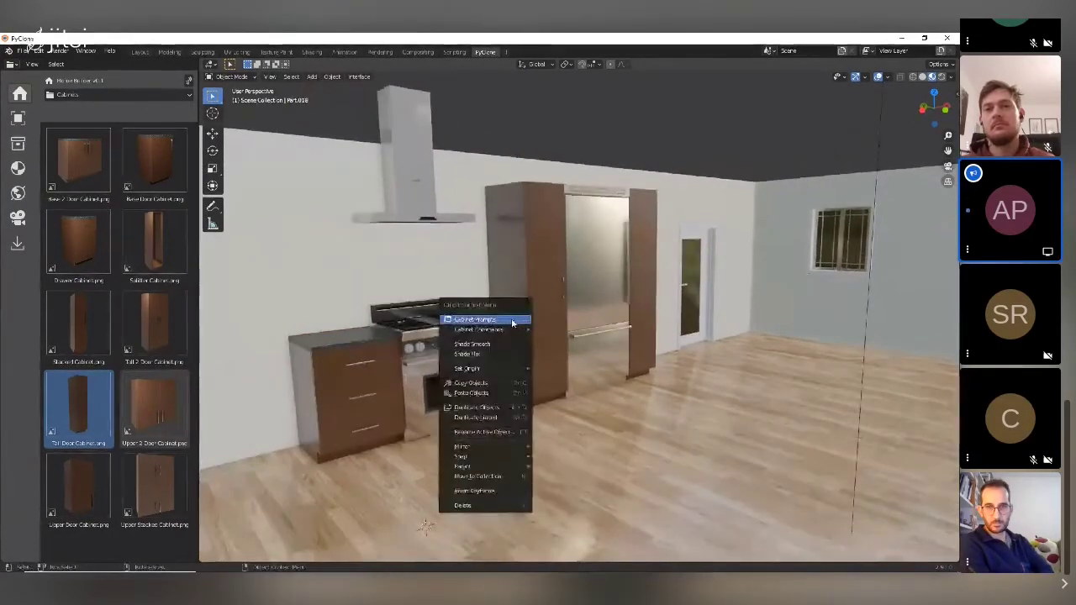
mouse_move(503, 331)
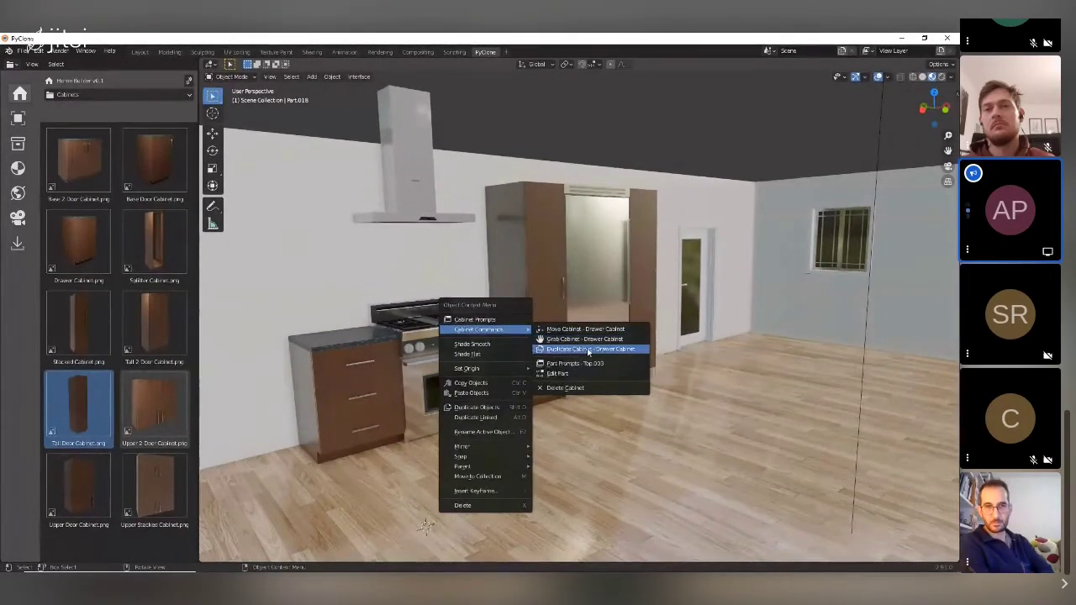
click(575, 350)
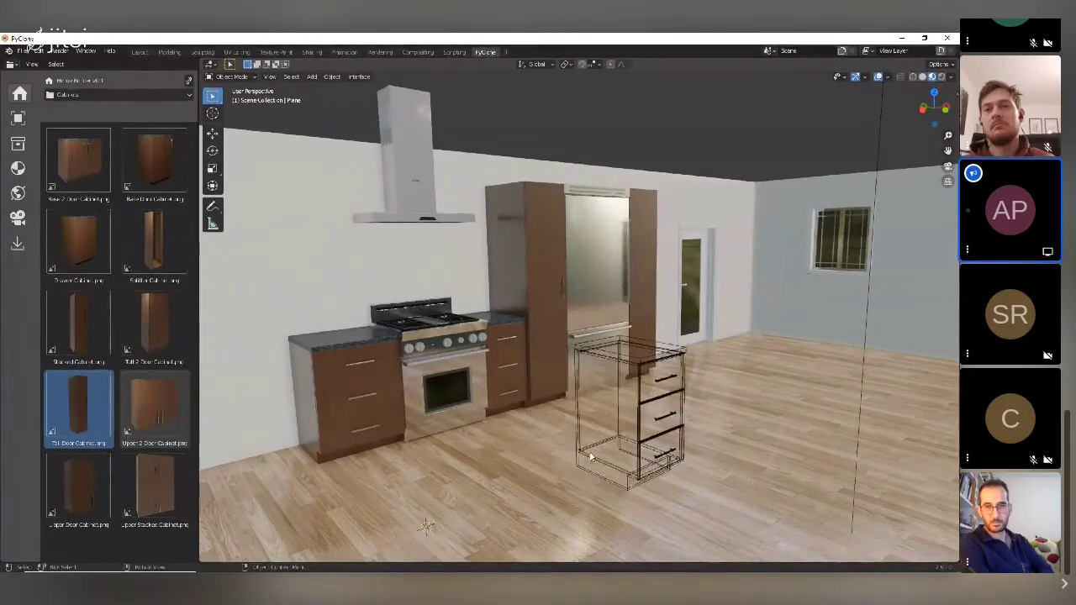
middle_drag(604, 452, 606, 461)
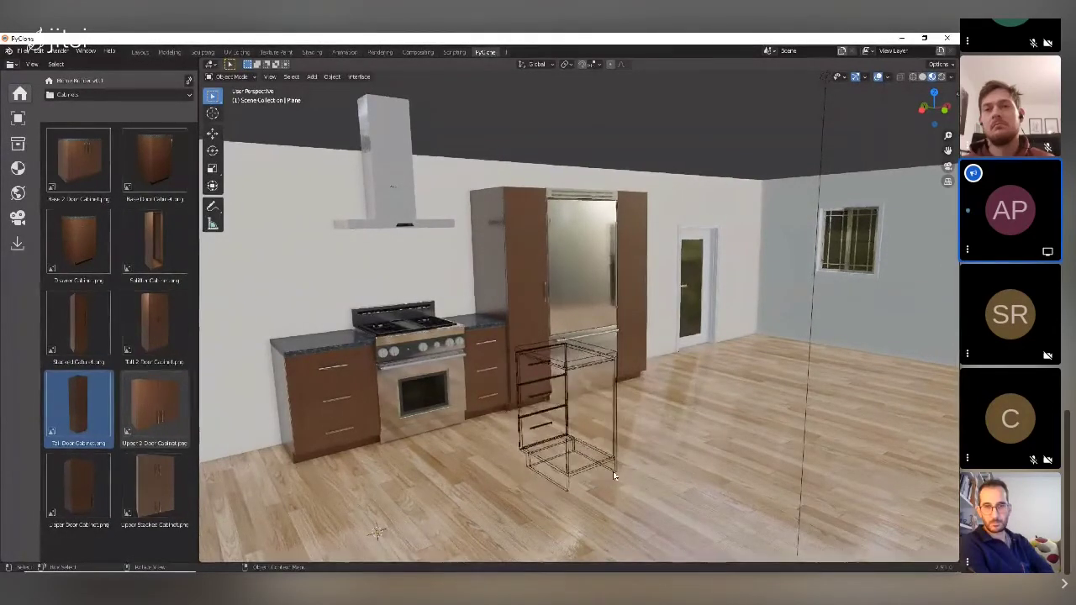
click(651, 486)
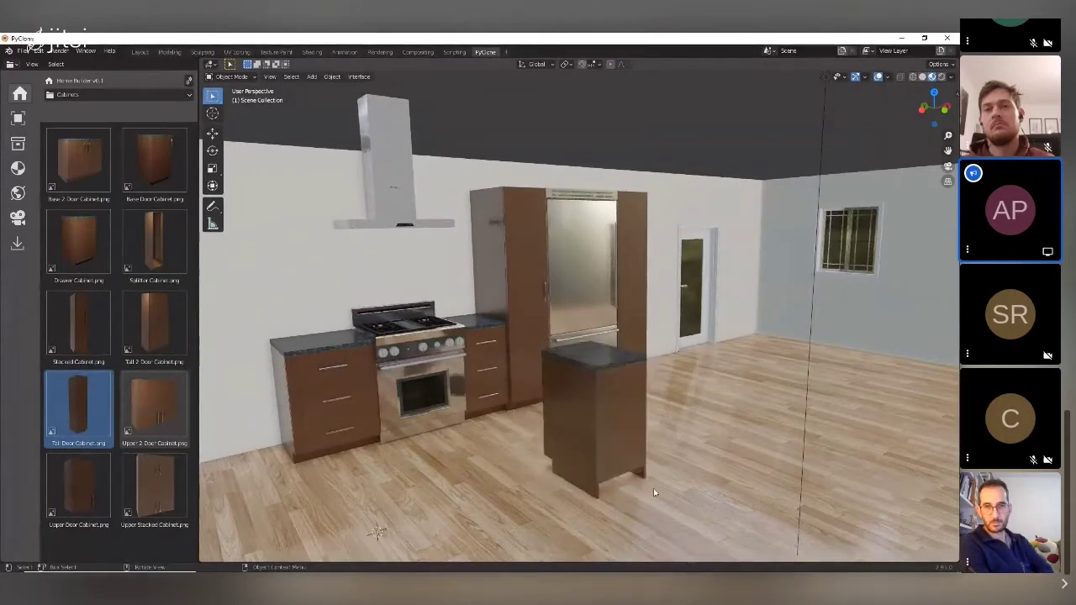
middle_drag(653, 488, 546, 395)
Step: Place a Base 2 Door Cabinet beside the island drawer cabinet, then select the island cabinet
click(79, 159)
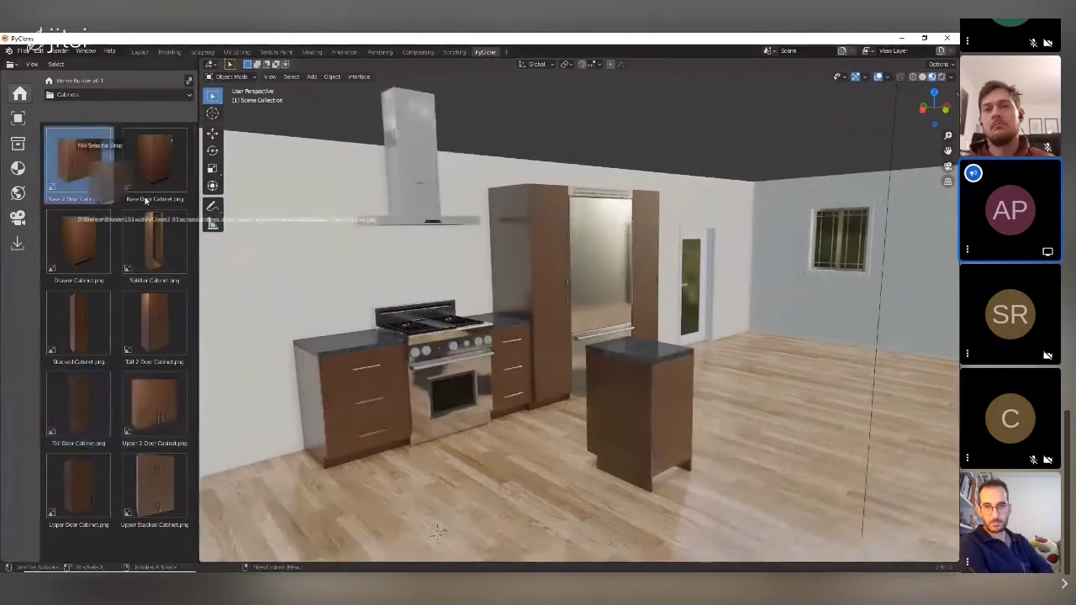
click(623, 389)
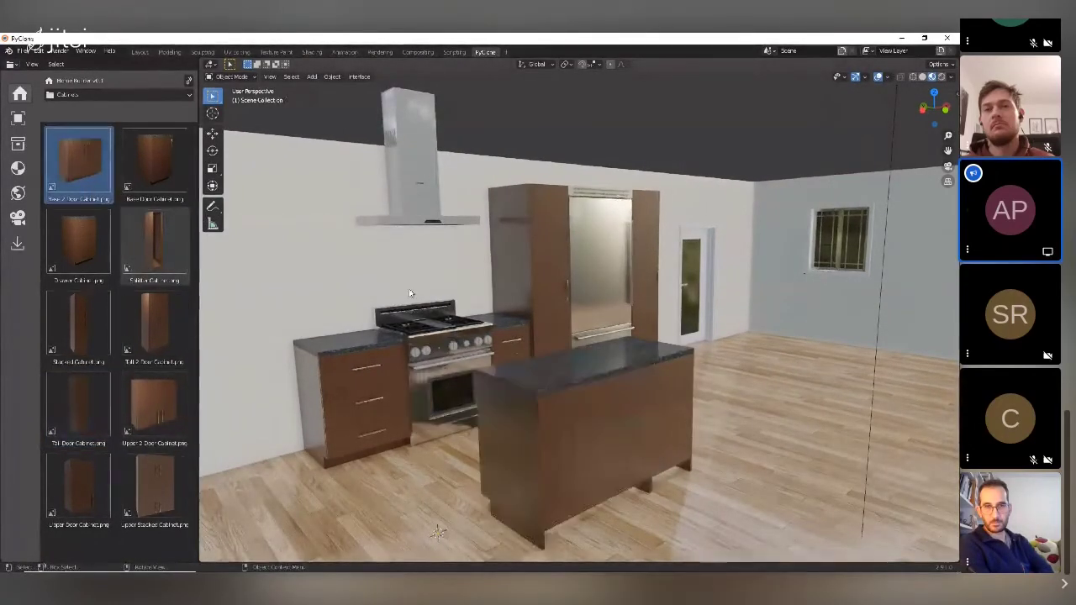
click(154, 159)
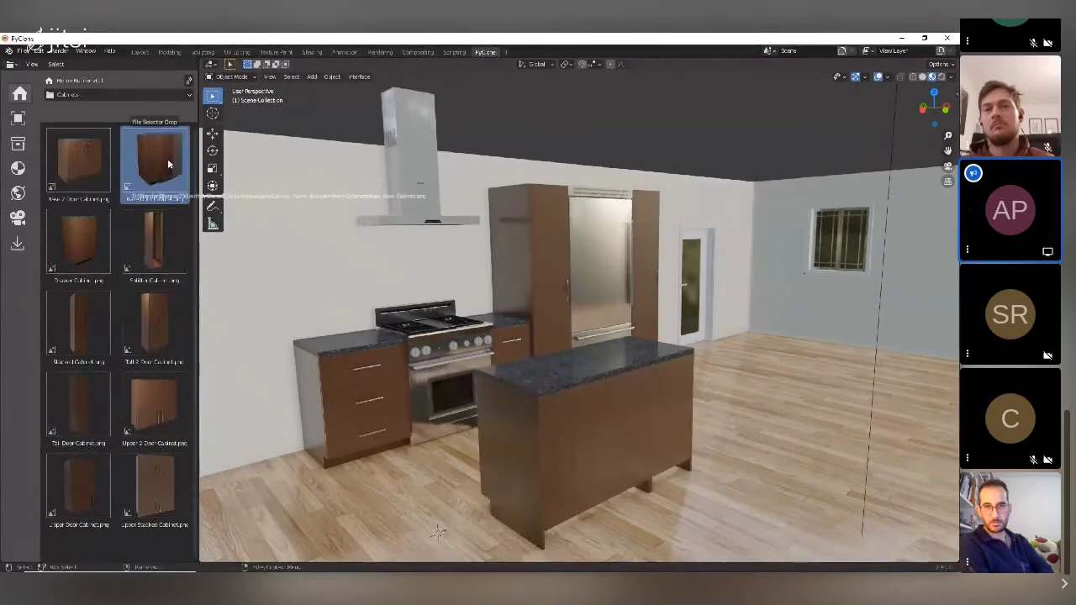
right_click(508, 446)
middle_drag(502, 389, 594, 398)
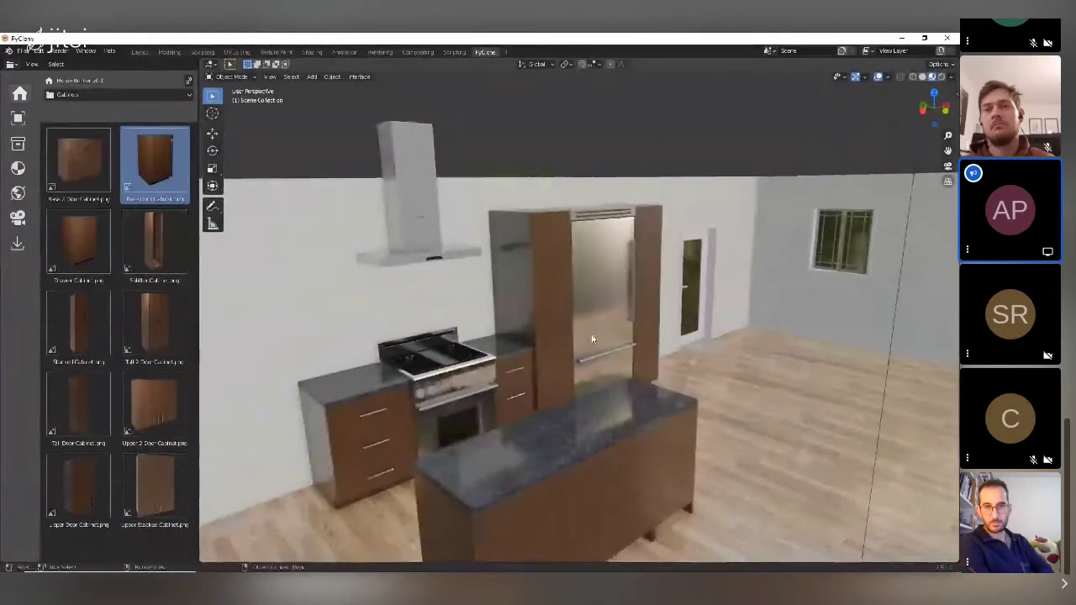
scroll(556, 429, up, 4)
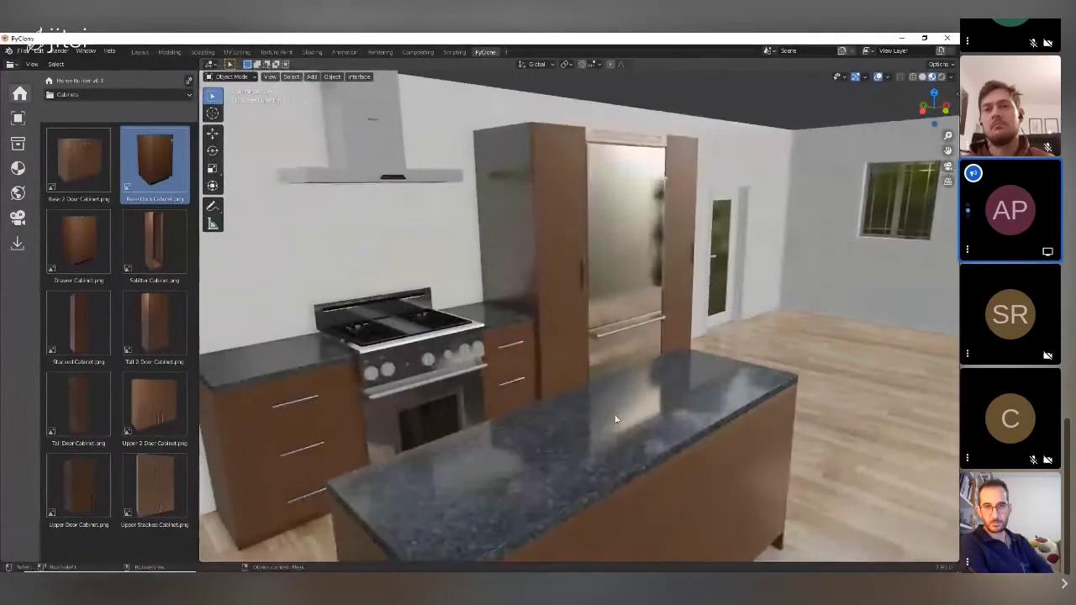
click(611, 410)
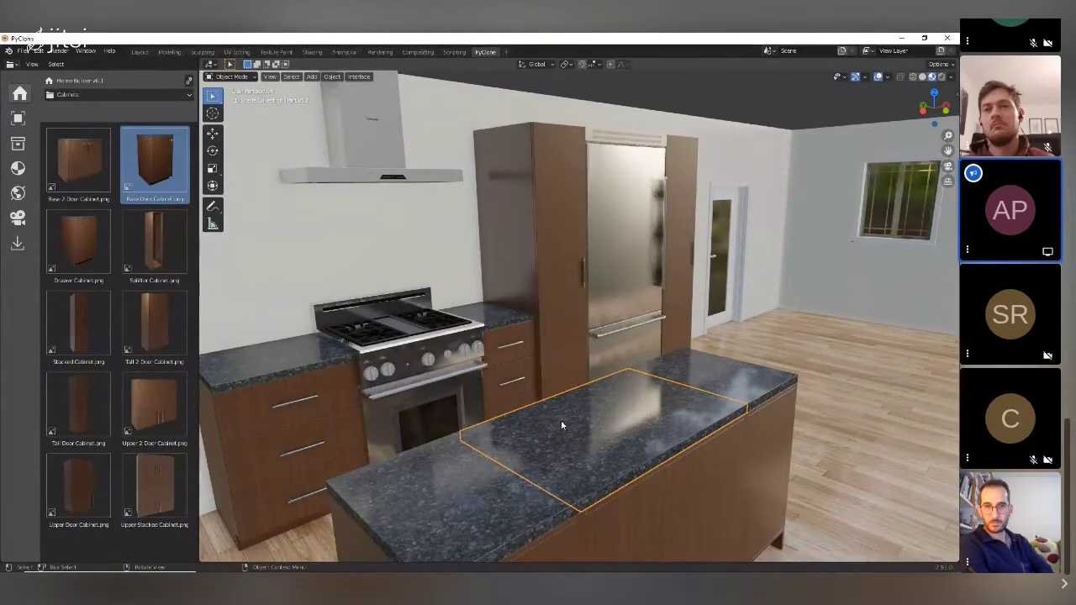
Step: Add a Kohler Kitchen Sinks double-basin sink to the island cabinet, comparing Pacific 5540 and Riverby 5871
right_click(571, 384)
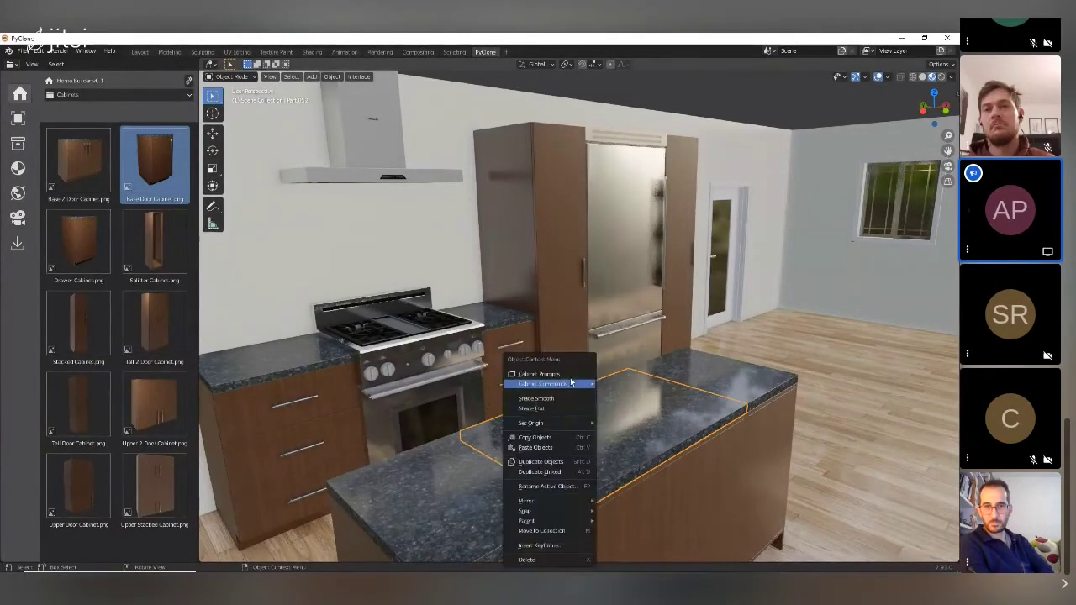
click(555, 374)
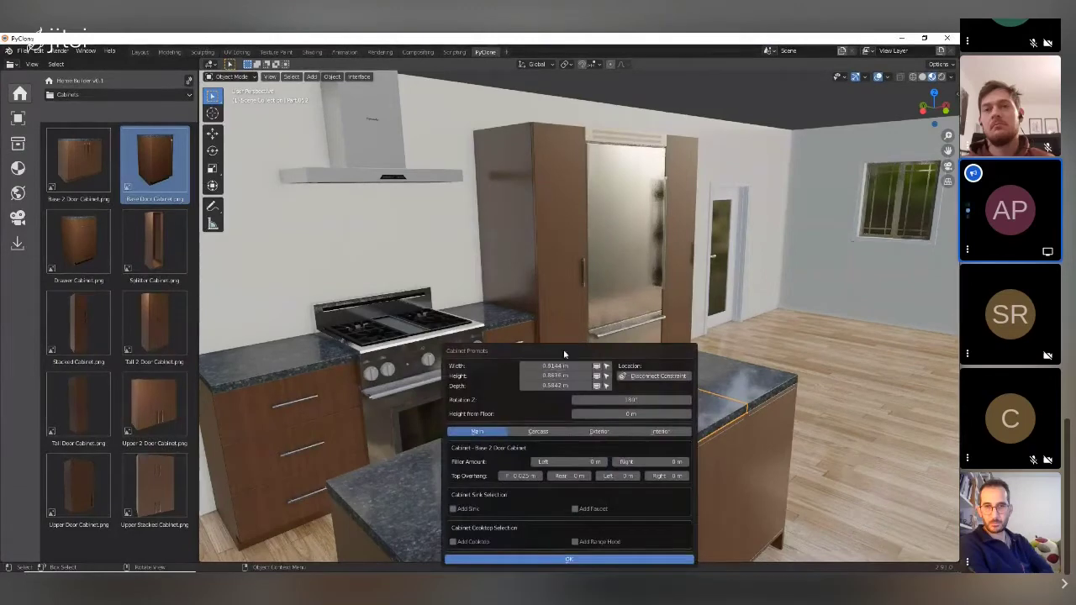
drag(562, 345, 622, 86)
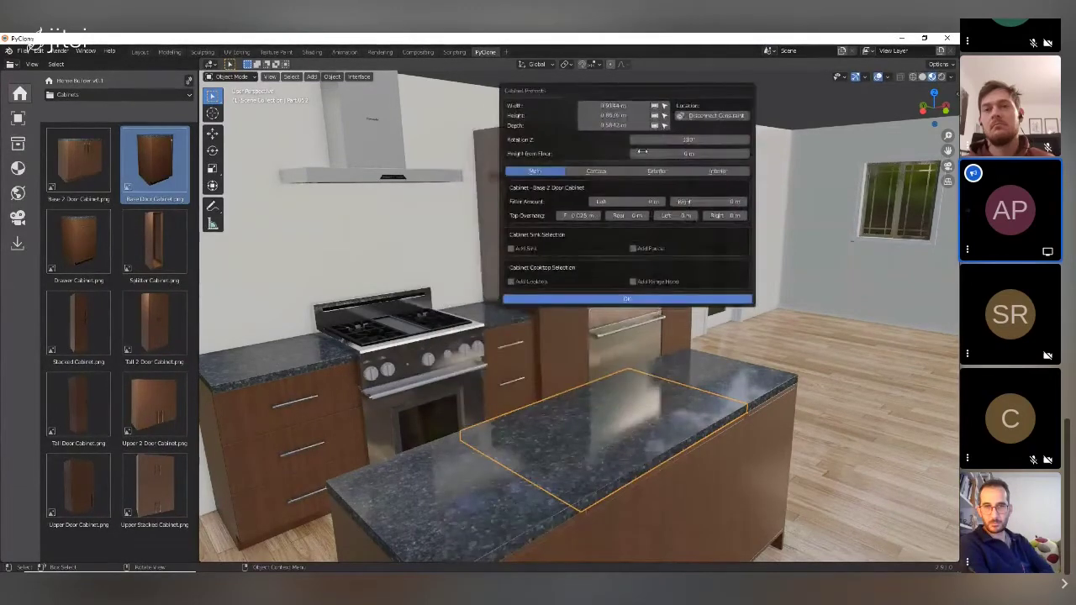
click(512, 249)
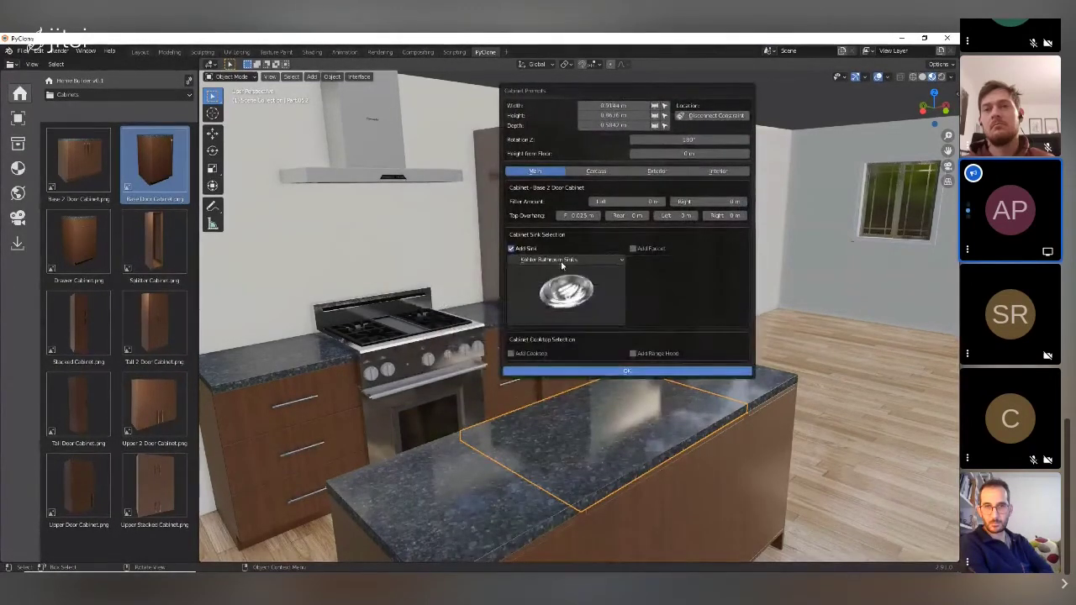
click(561, 259)
click(554, 283)
click(559, 290)
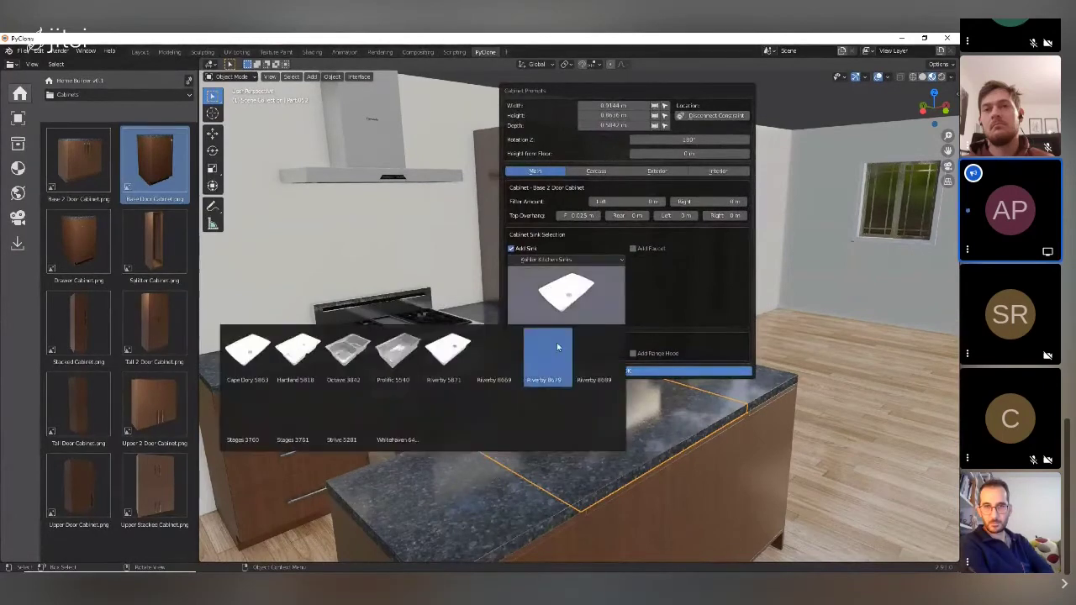
click(389, 356)
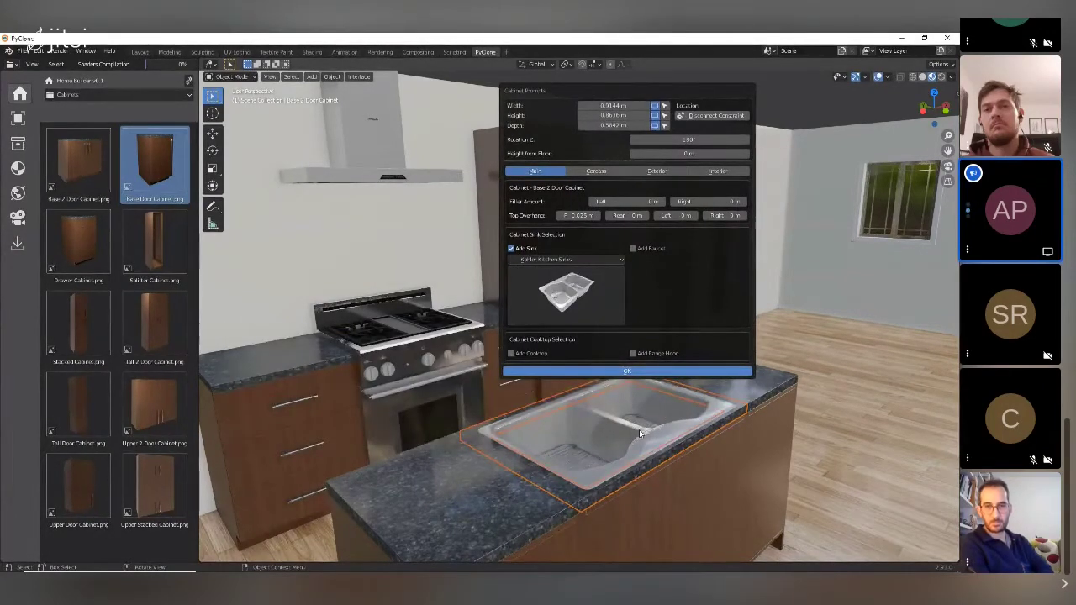
click(568, 294)
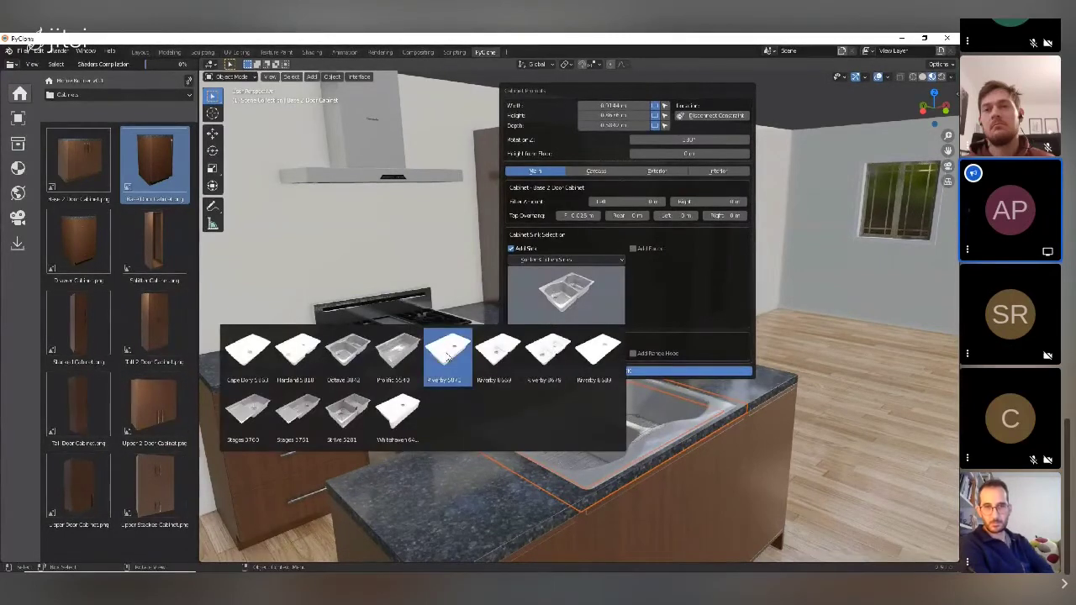
click(446, 357)
click(566, 294)
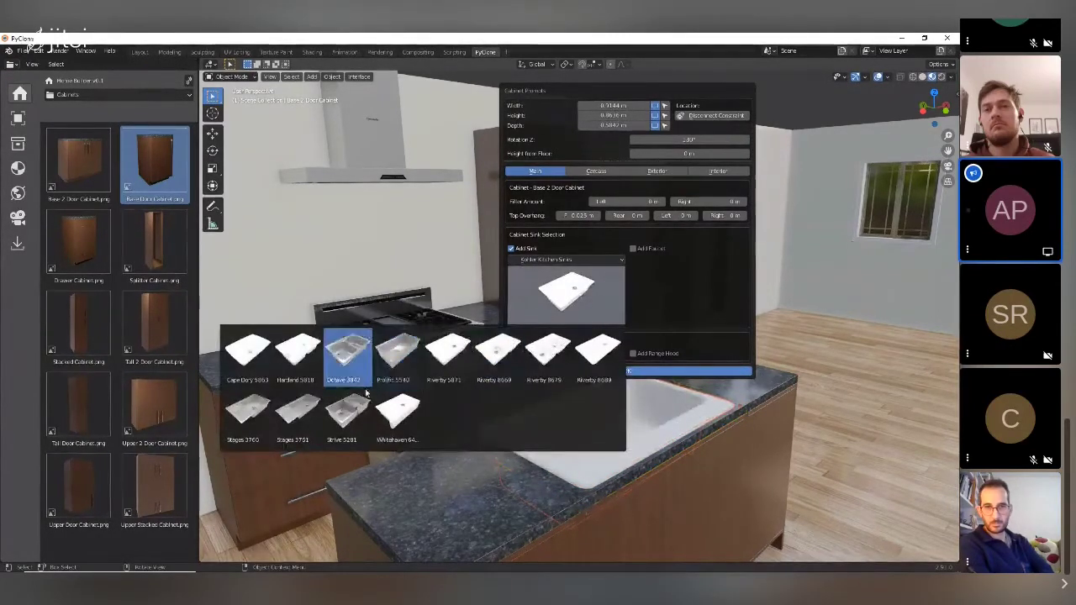
click(346, 410)
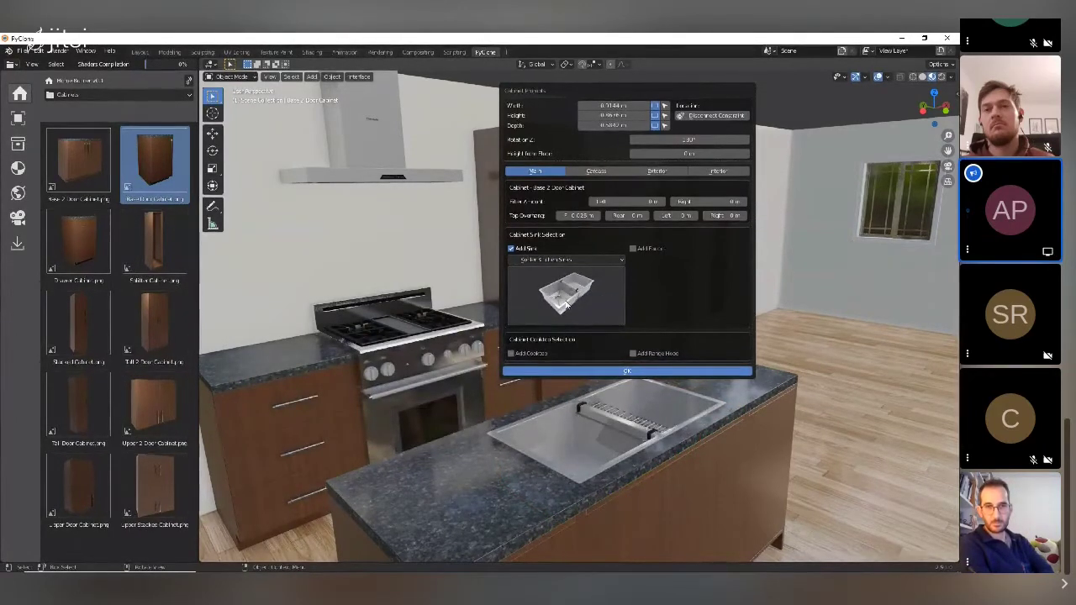
Step: Add a gooseneck faucet from the Kohler Kitchen Faucets collection
click(632, 248)
click(679, 261)
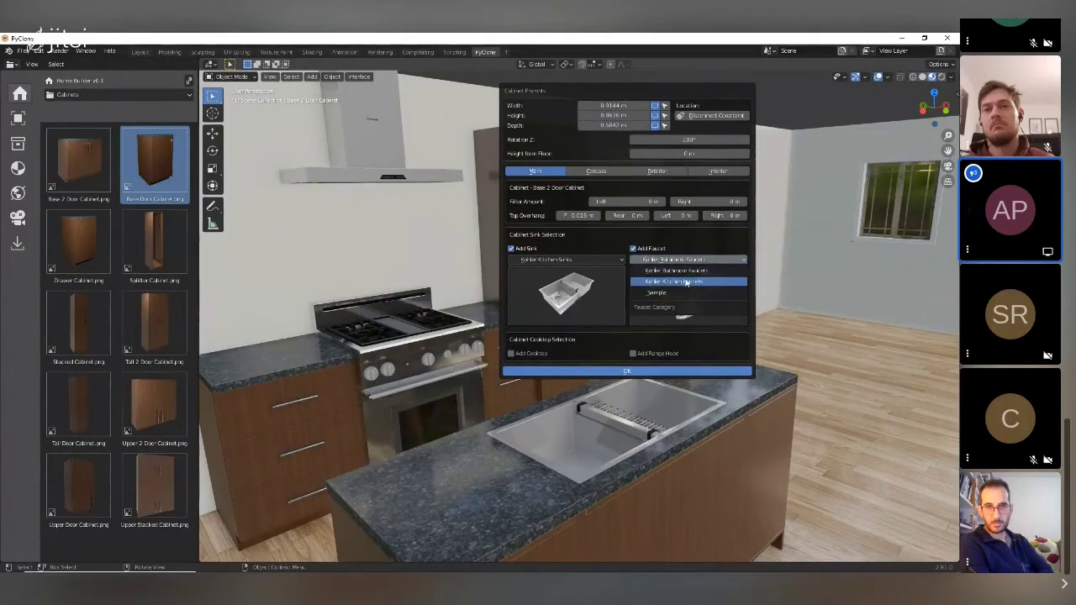
click(686, 283)
click(680, 300)
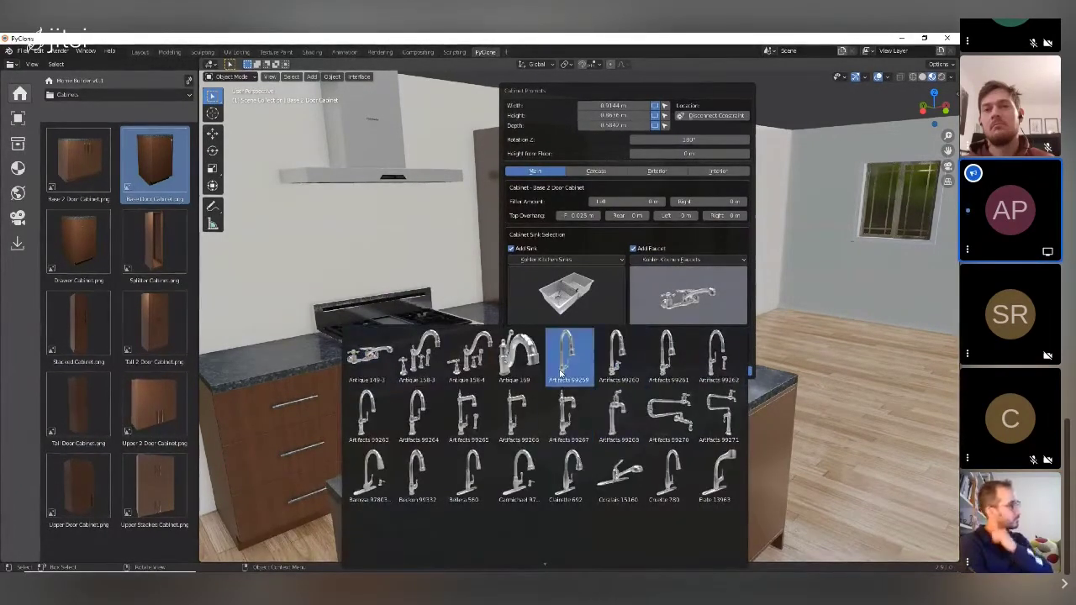
scroll(544, 569, down, 5)
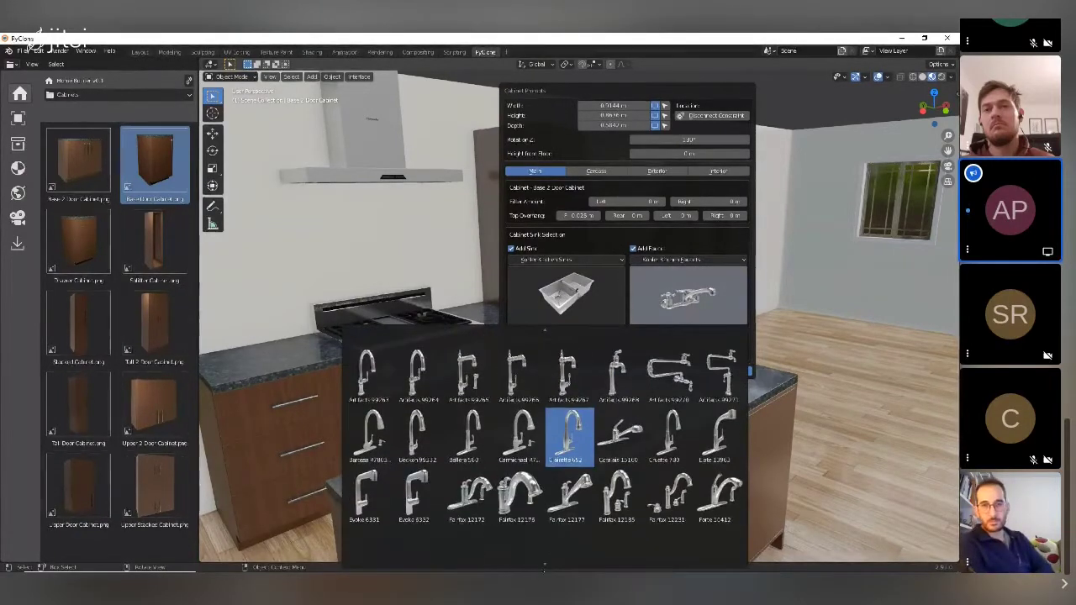
scroll(561, 335, up, 4)
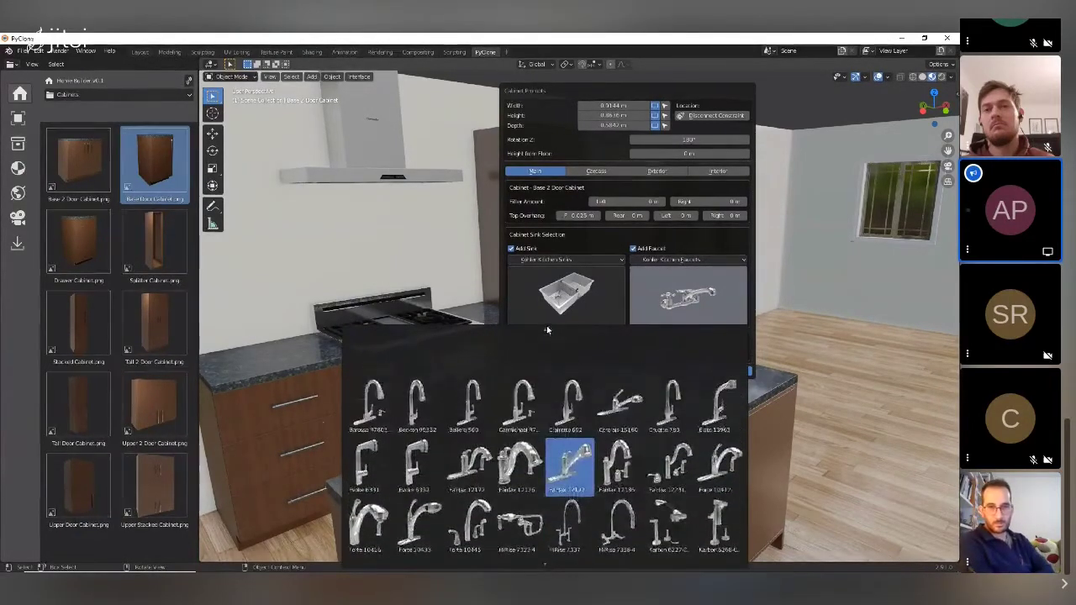
click(572, 400)
click(681, 317)
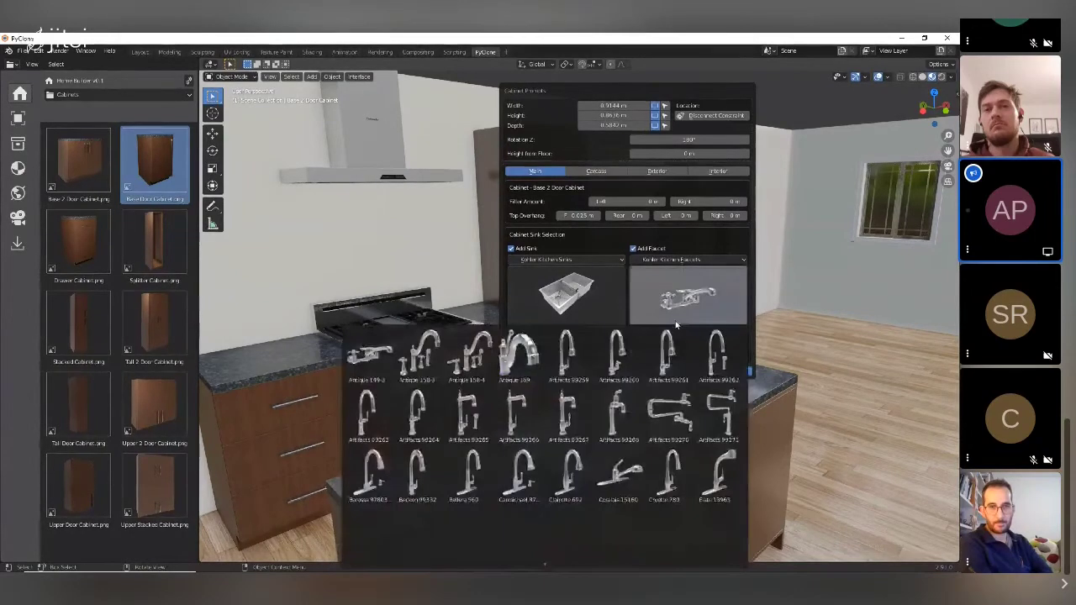
click(571, 362)
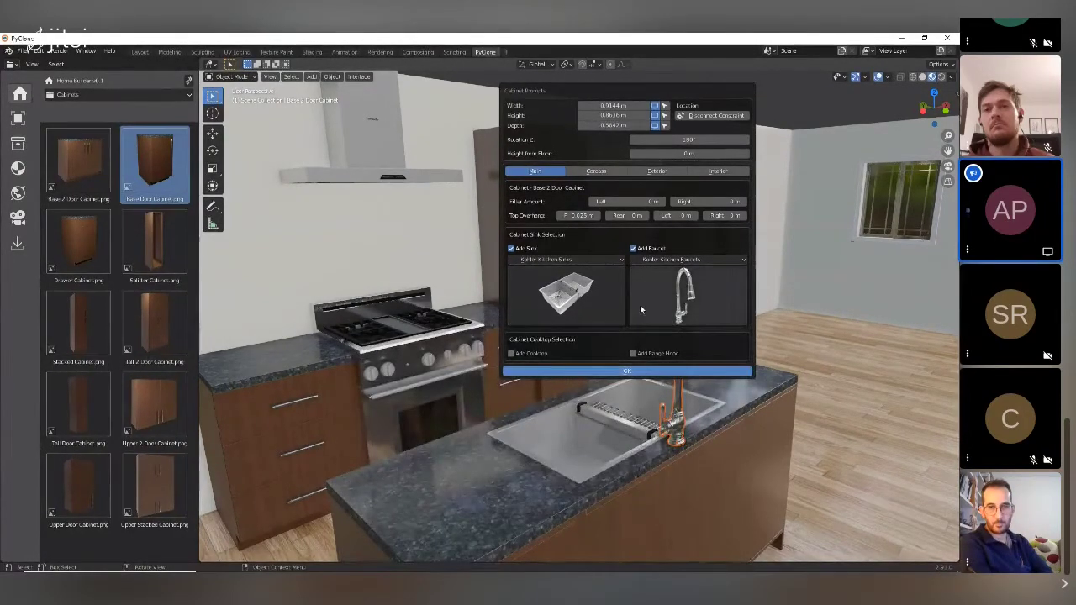
Step: Swap in a white double-bowl sink and a different faucet to match
click(571, 304)
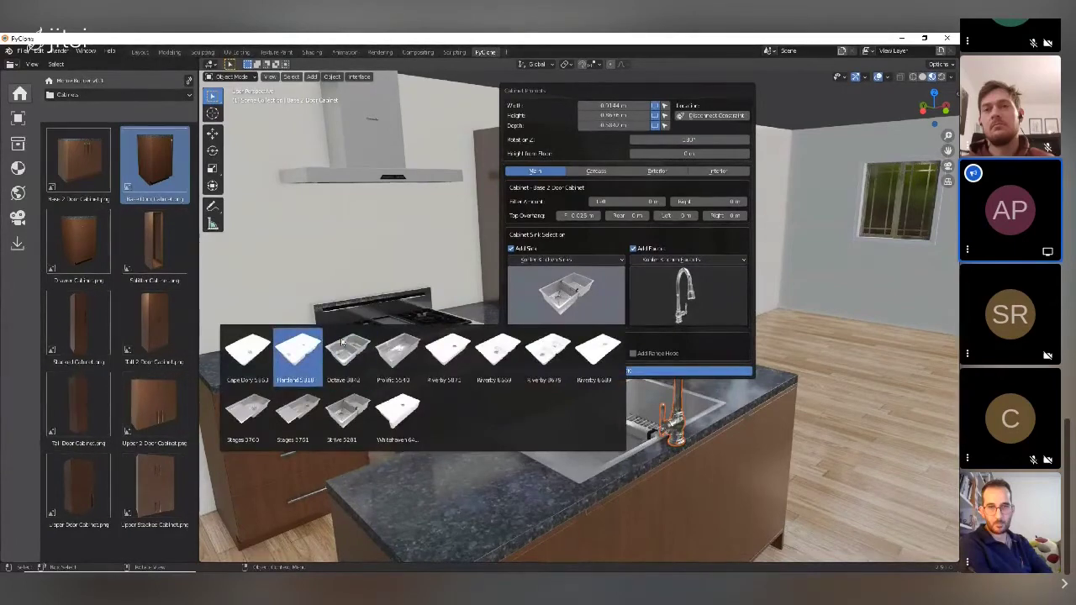
click(300, 356)
click(661, 313)
click(569, 358)
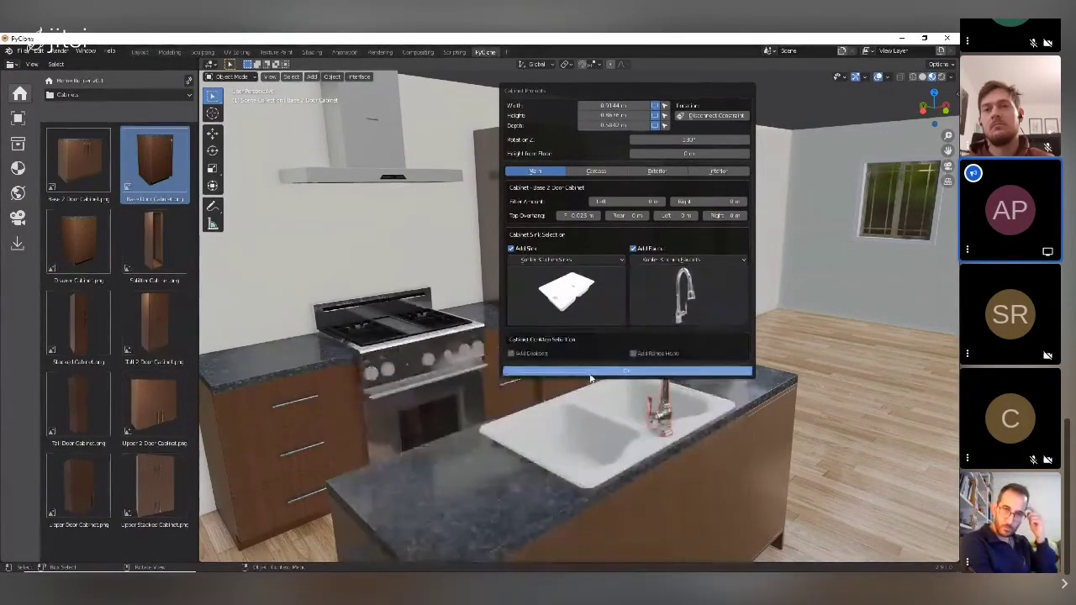
click(708, 310)
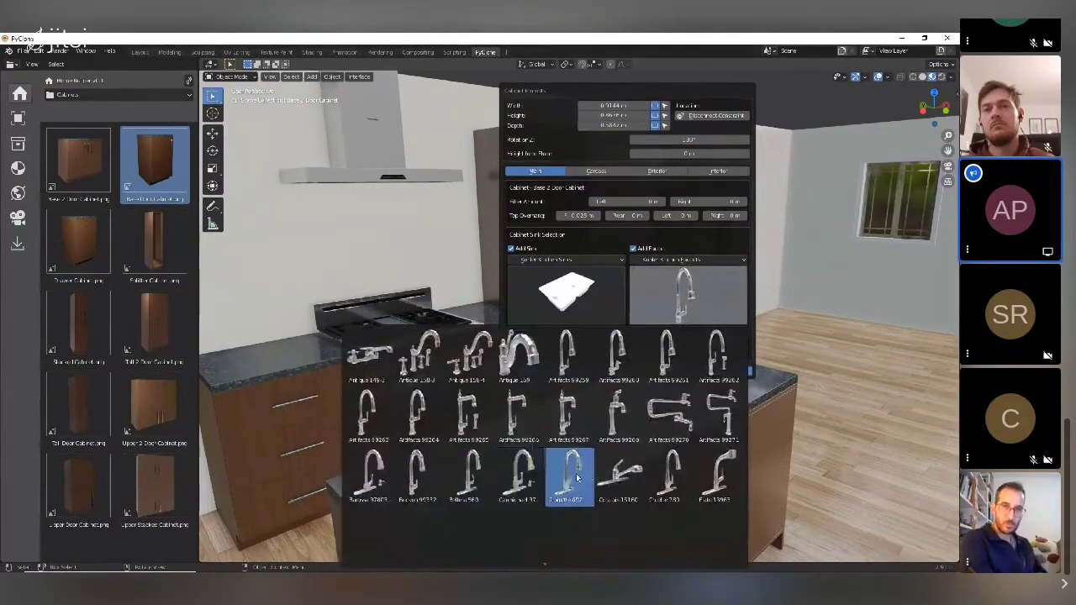
click(574, 473)
middle_drag(803, 339, 681, 295)
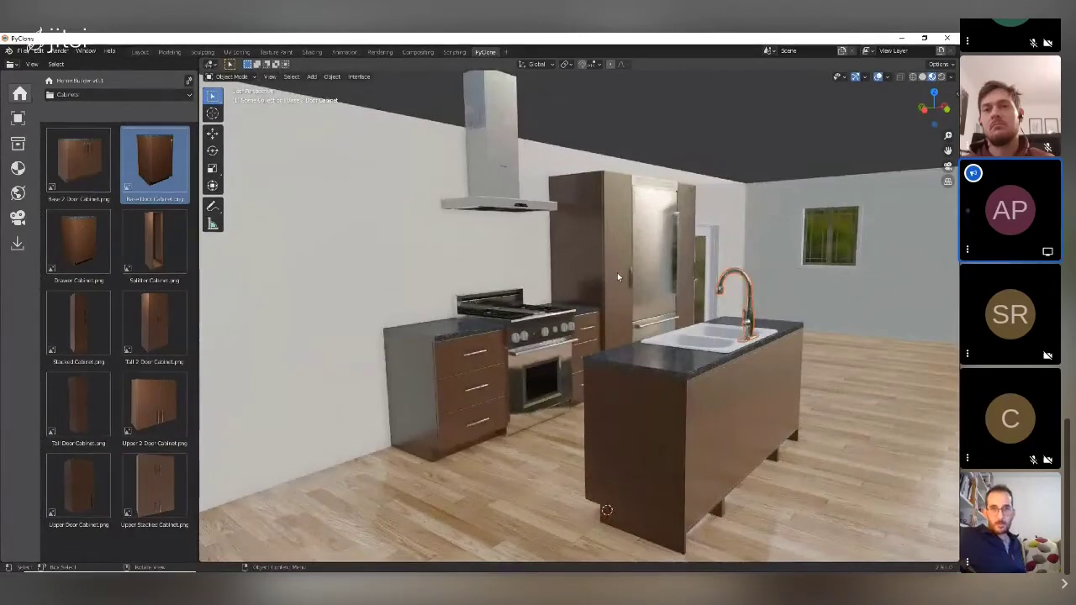
middle_drag(615, 278, 576, 334)
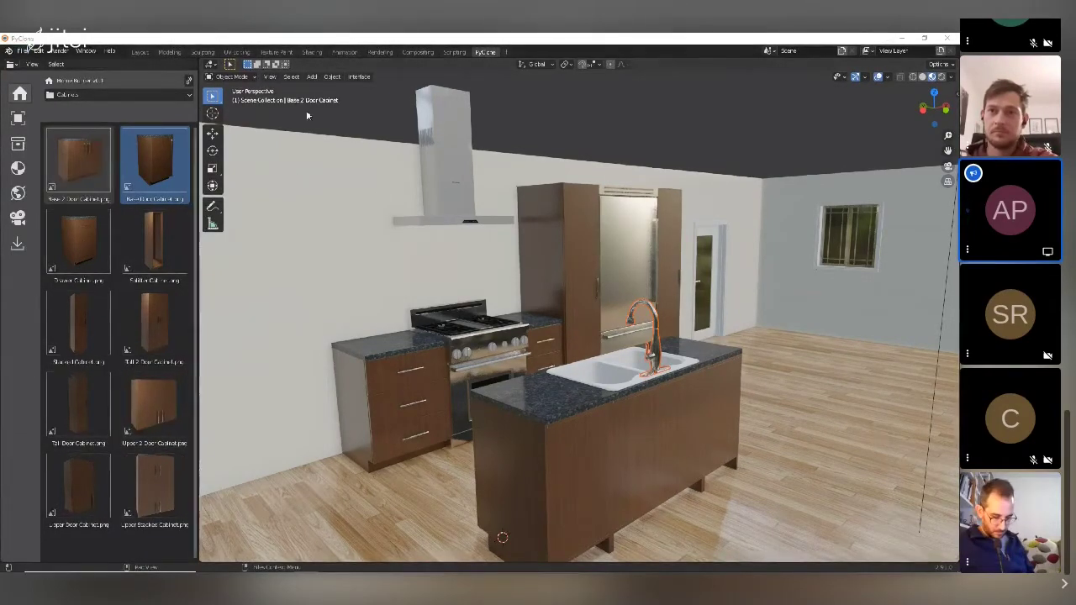
Step: Open the Home Builder library settings listing the standard cabinet sizes
scroll(584, 169, down, 5)
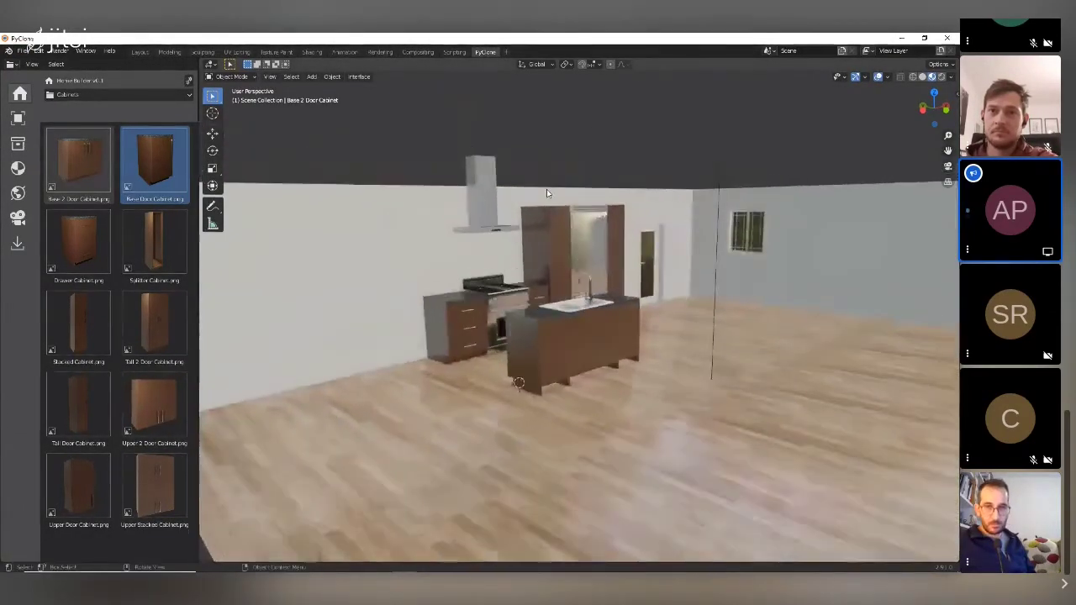
key(ctrl+n)
key(Escape)
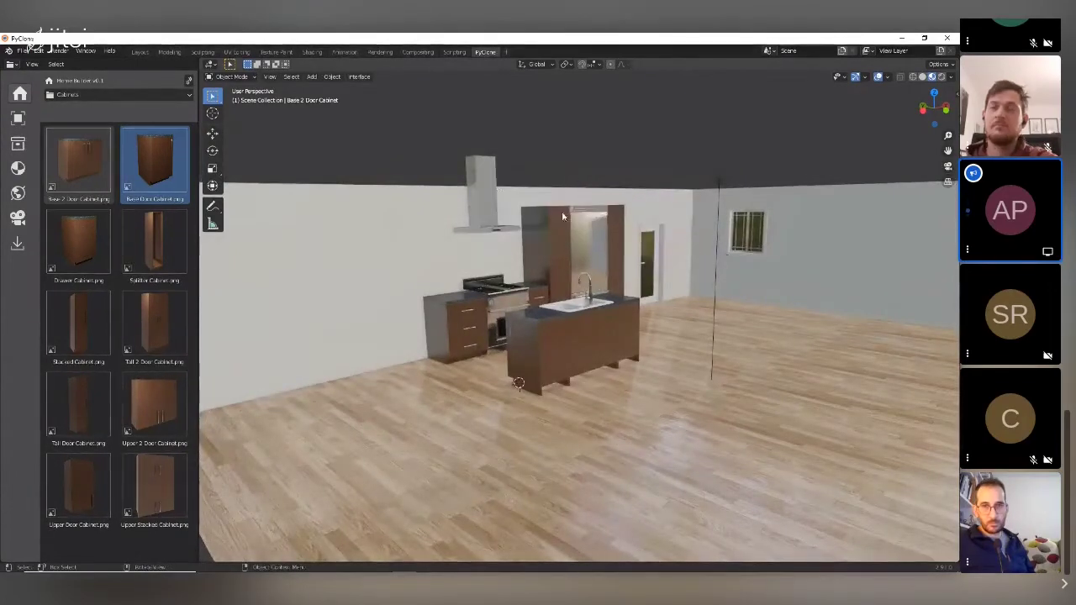
scroll(517, 248, up, 4)
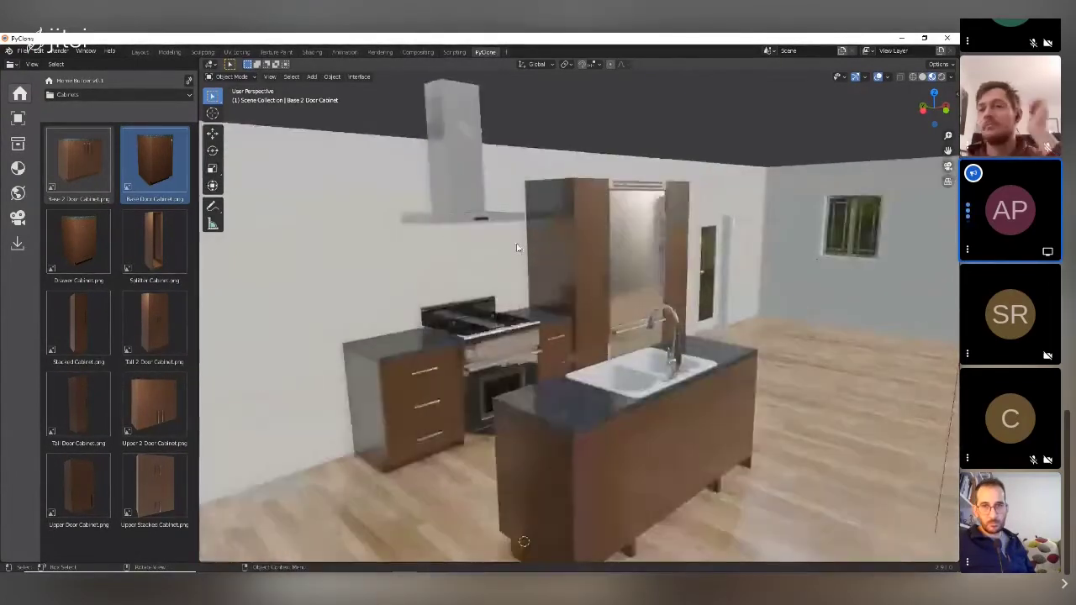
click(189, 82)
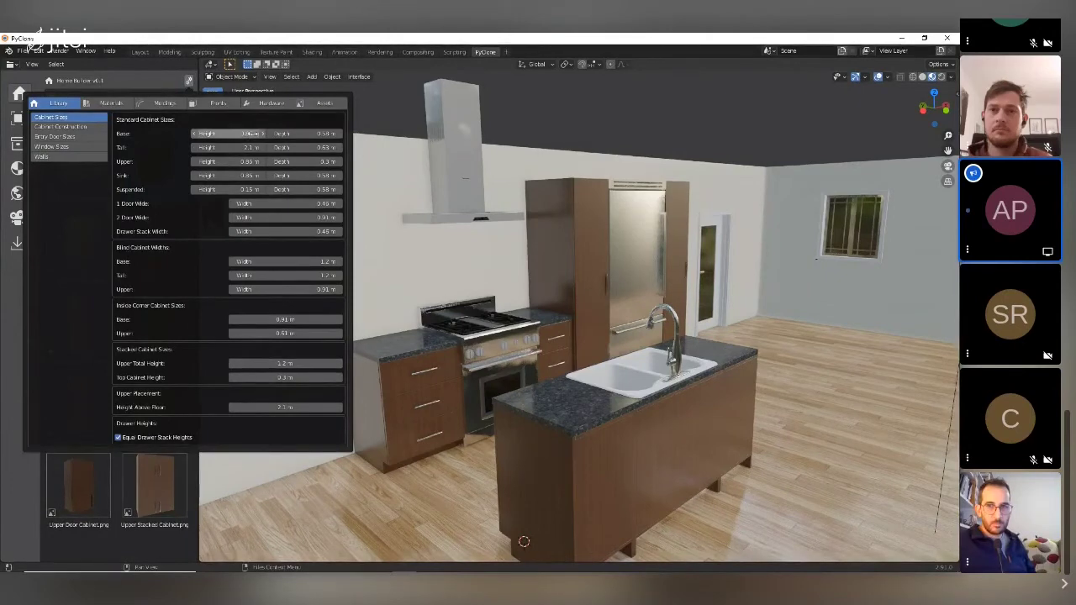
Step: Pick White Melamine from the Sample material category in the cabinet material settings
click(110, 104)
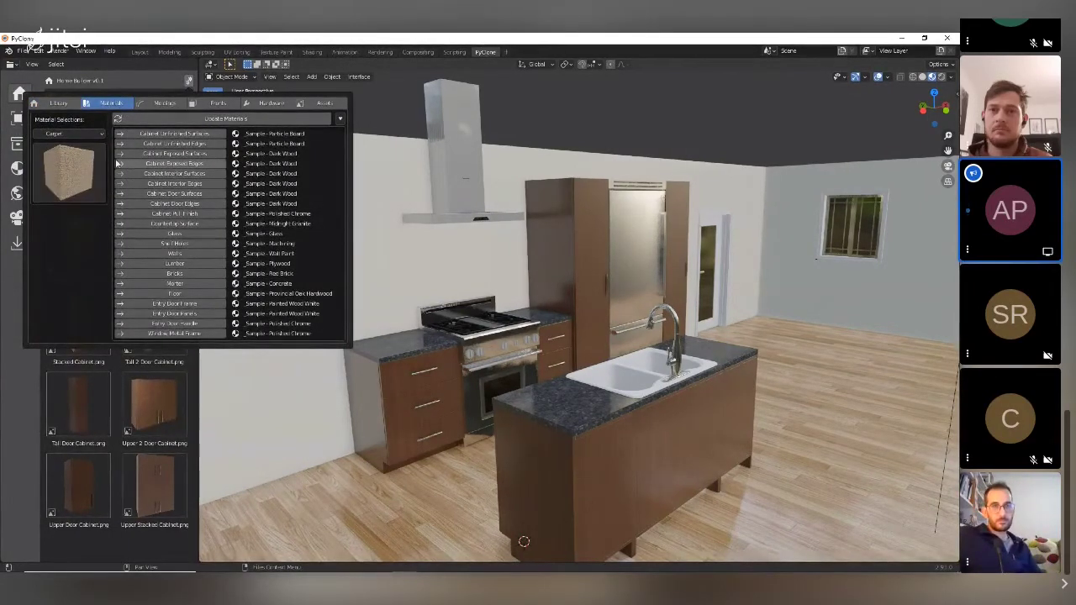
click(86, 165)
click(78, 132)
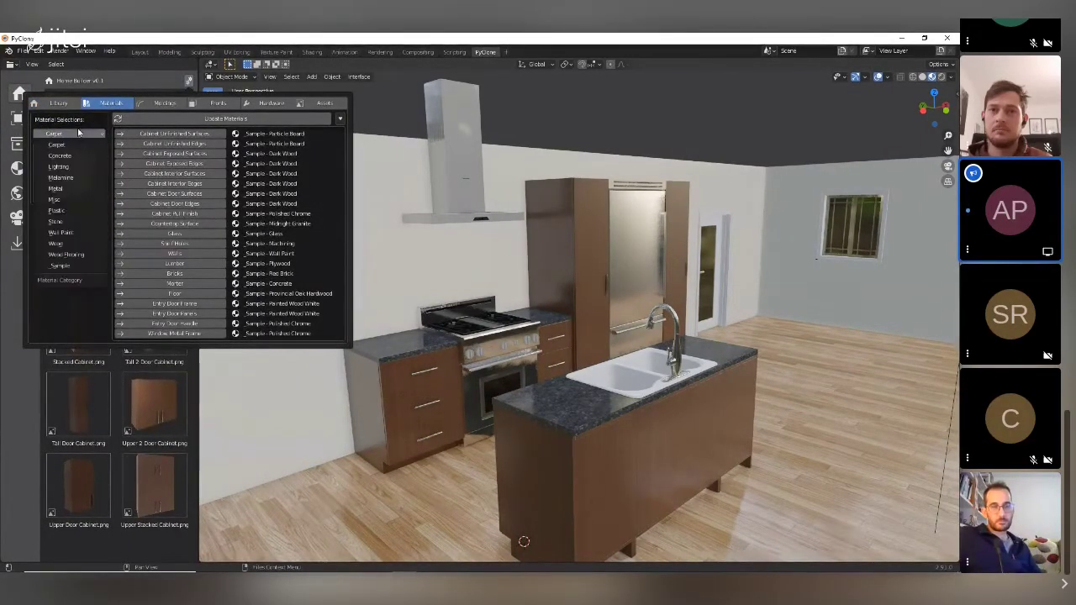
click(71, 266)
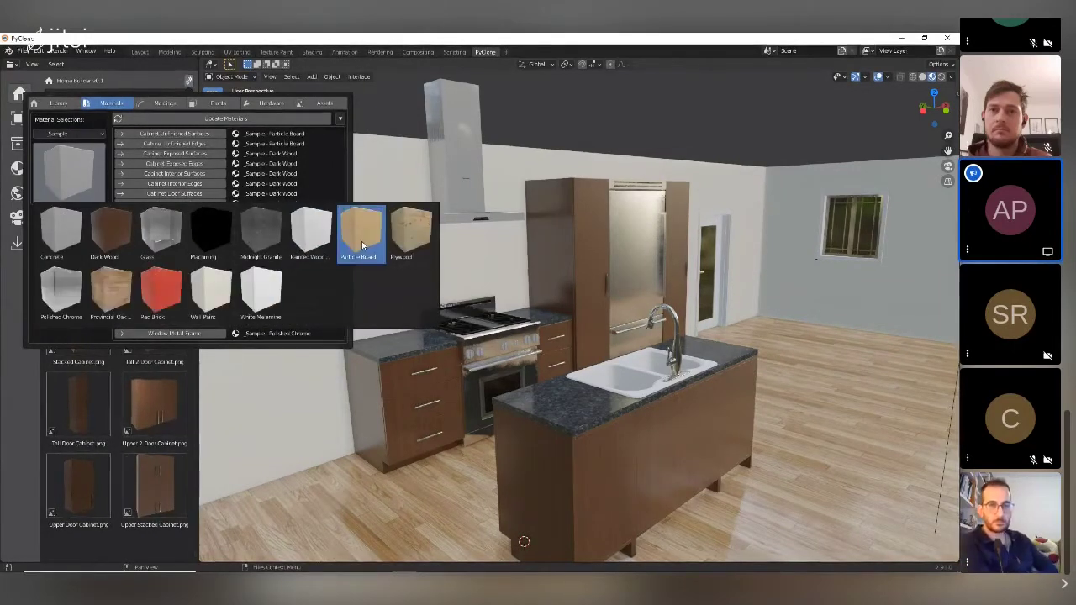
click(265, 292)
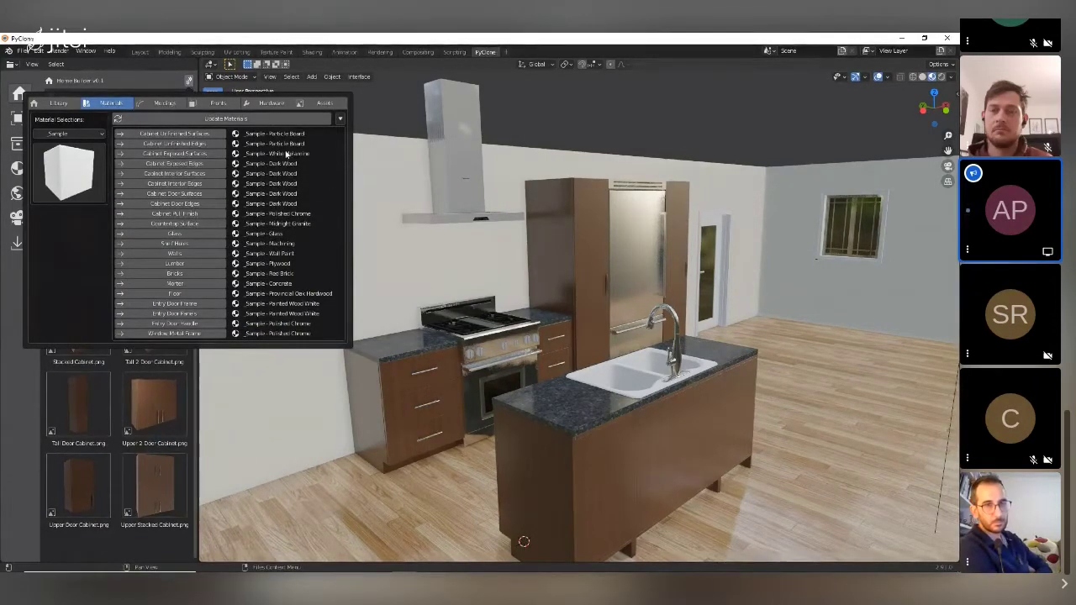
Step: Assign White Melamine to exposed edges, interior surfaces and edges, and door surfaces and edges, then update materials
click(195, 164)
click(194, 174)
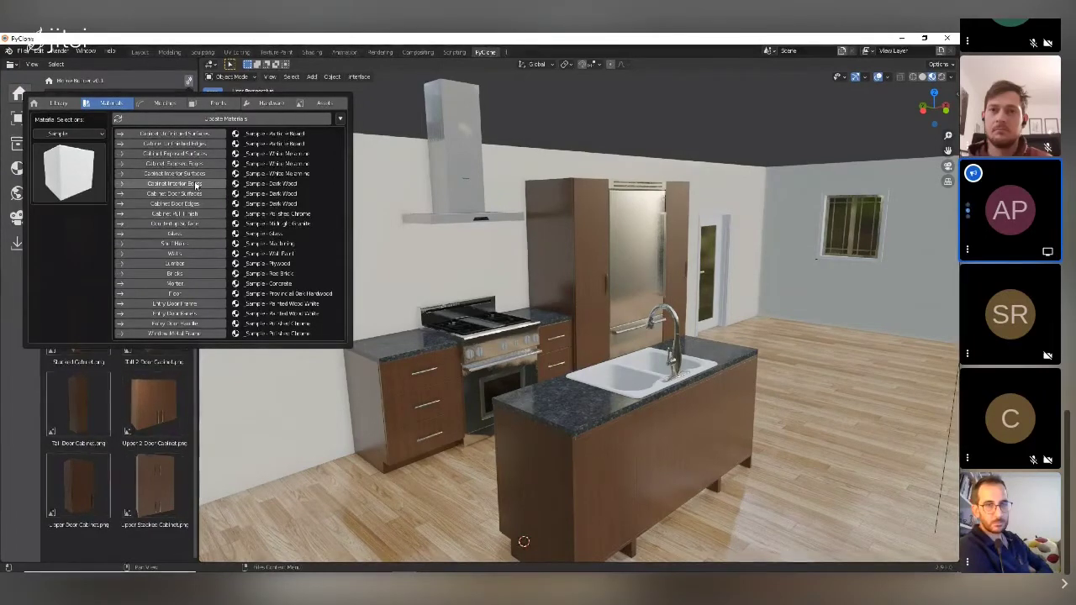
click(196, 184)
click(198, 194)
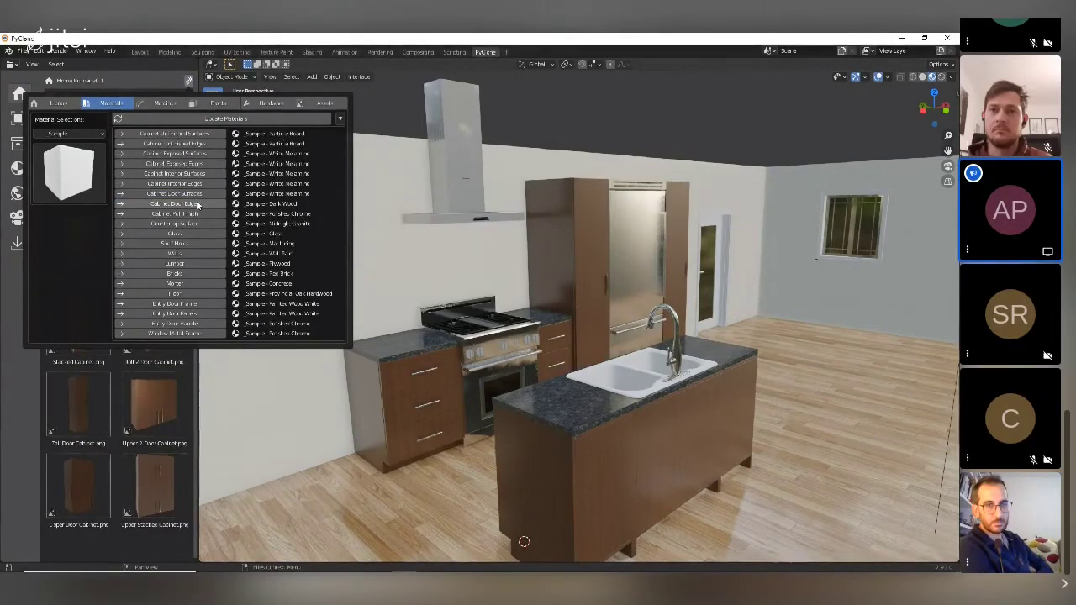
click(200, 207)
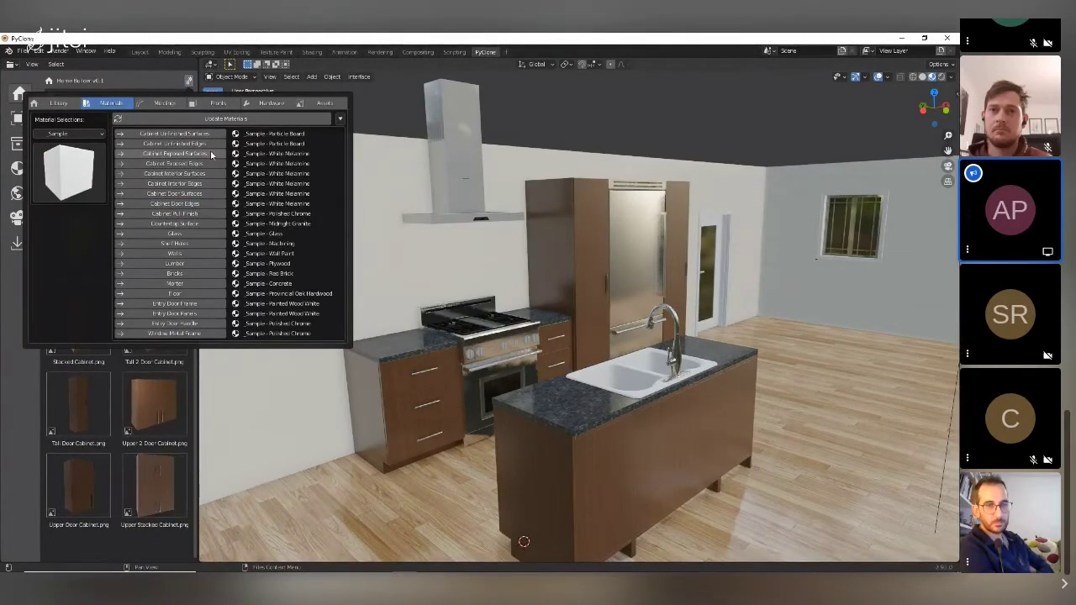
click(228, 122)
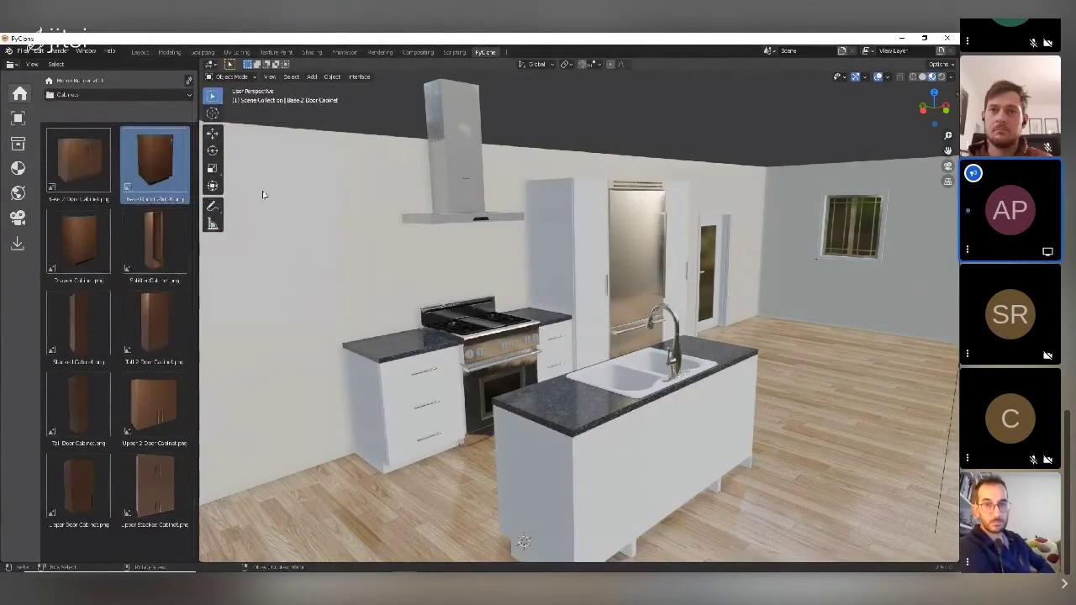
Step: Pick the Raised Panel style in the cabinet front door settings
click(189, 81)
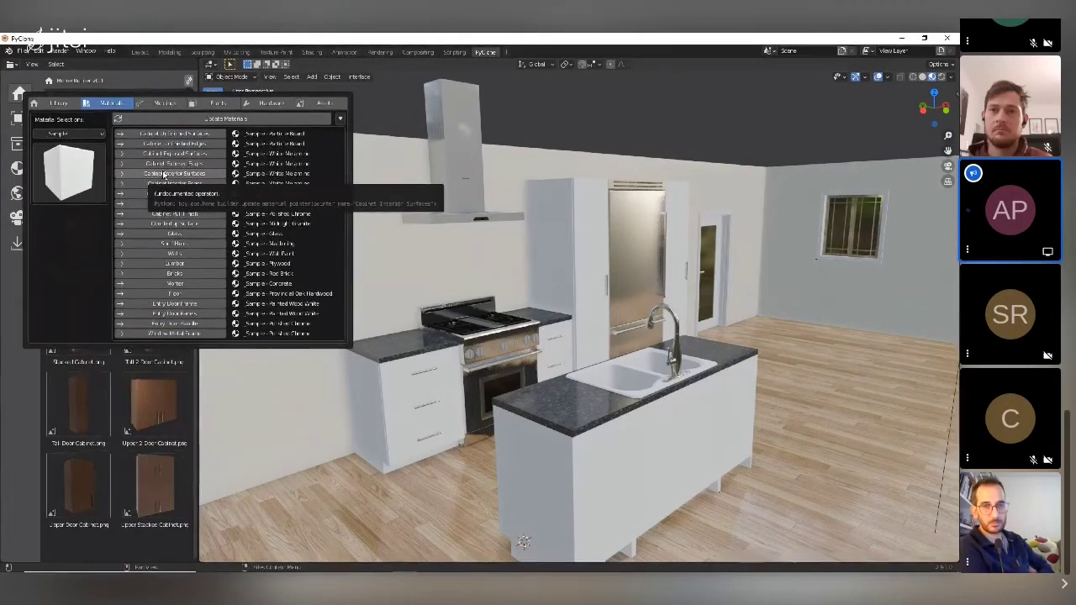
click(164, 103)
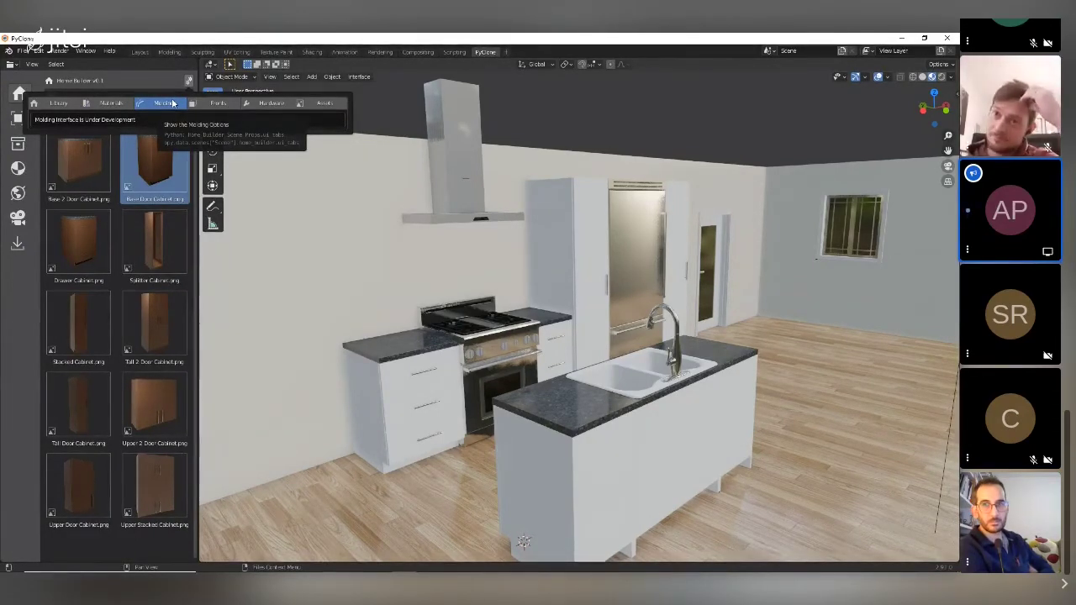
click(209, 105)
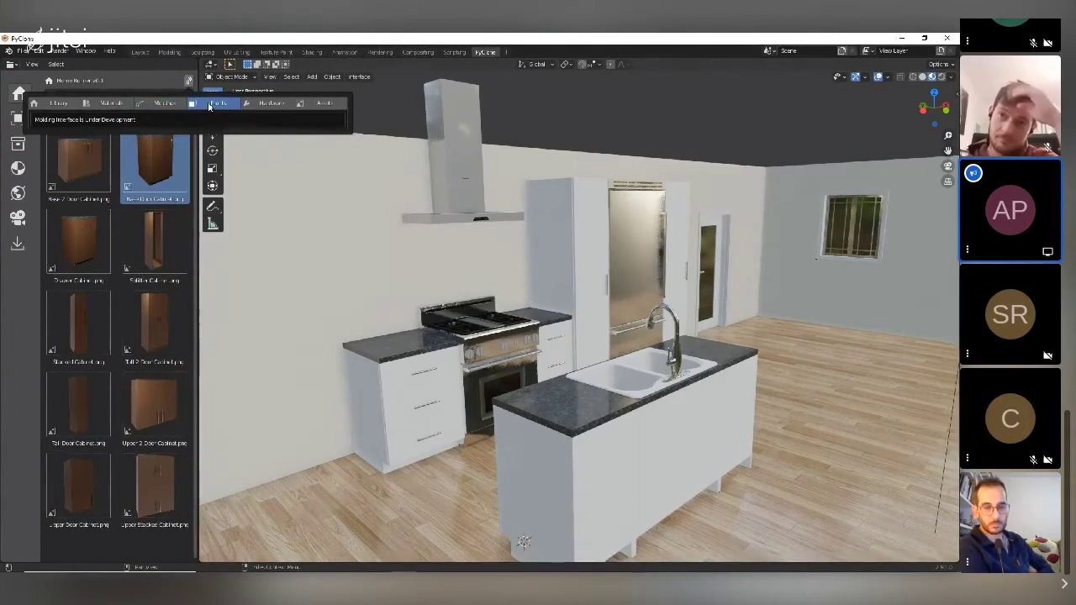
click(66, 180)
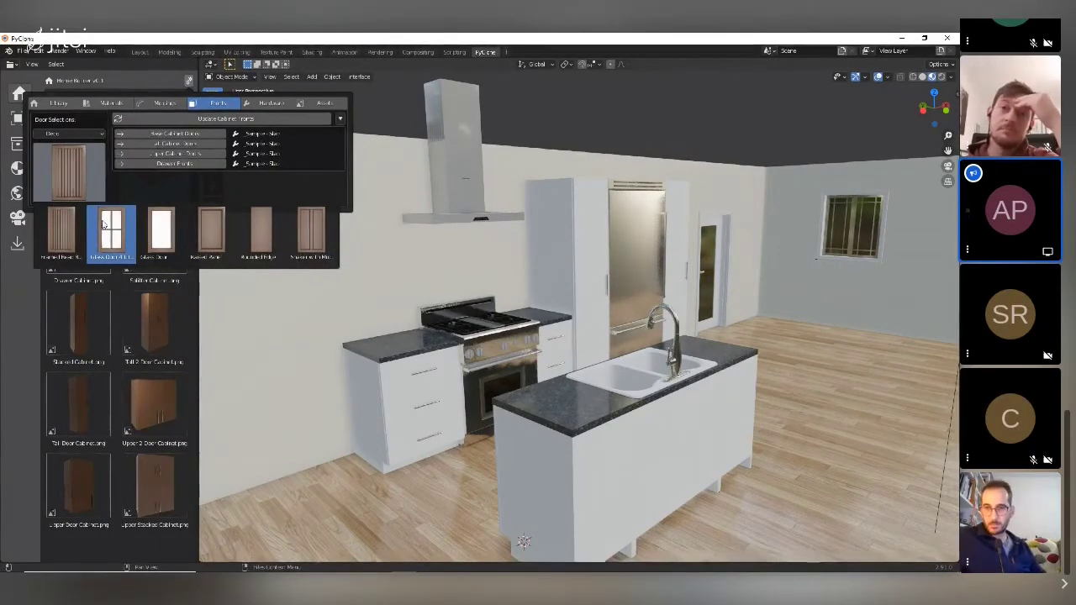
click(69, 172)
click(211, 231)
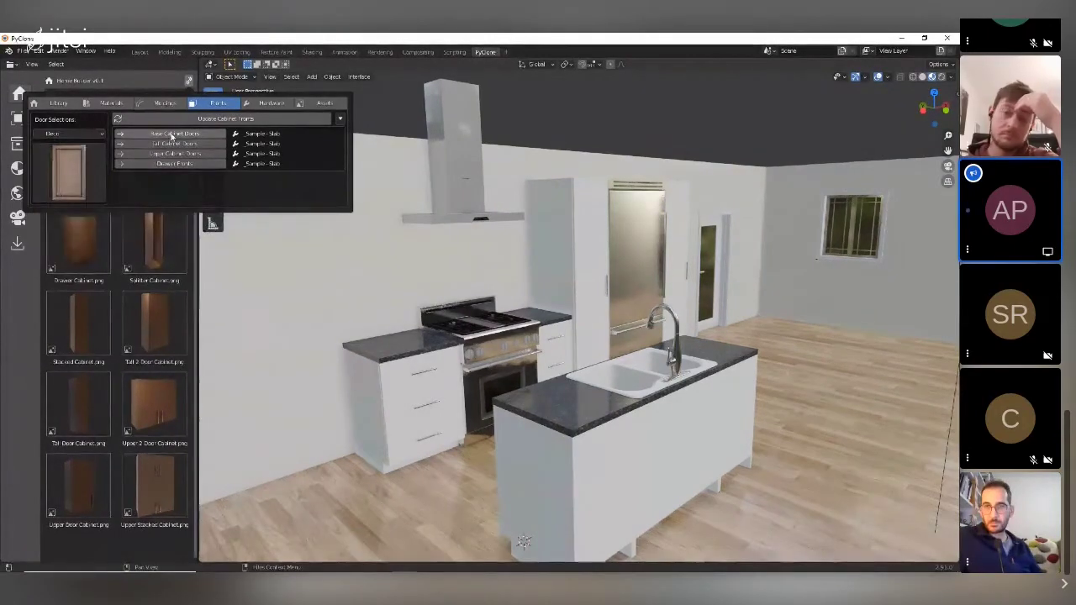
Step: Apply Raised Panel to base, tall and upper doors and drawer fronts, then switch to Solid shading
click(187, 135)
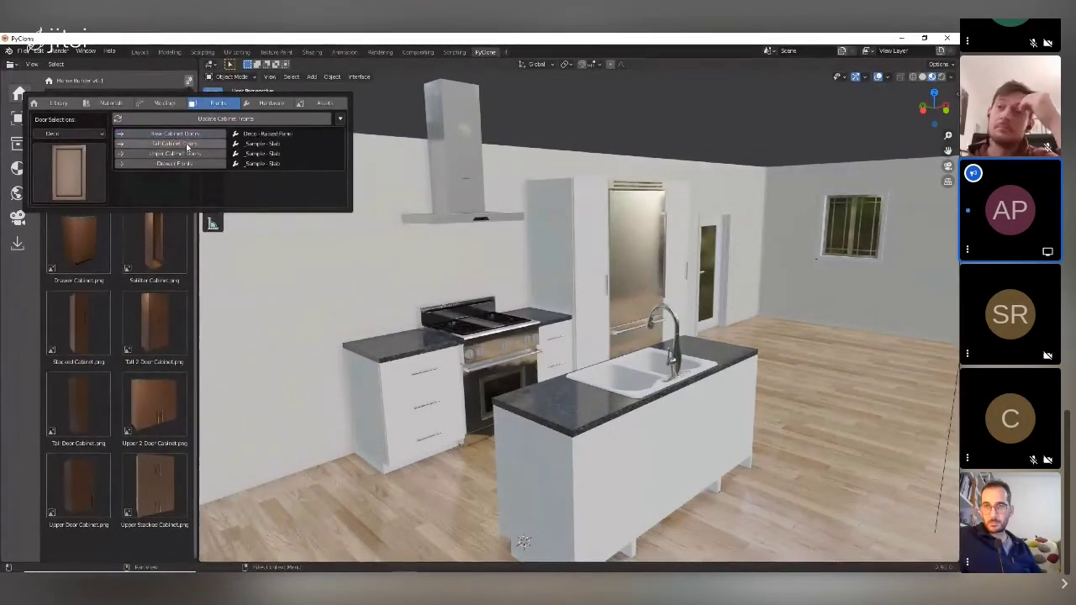
click(171, 144)
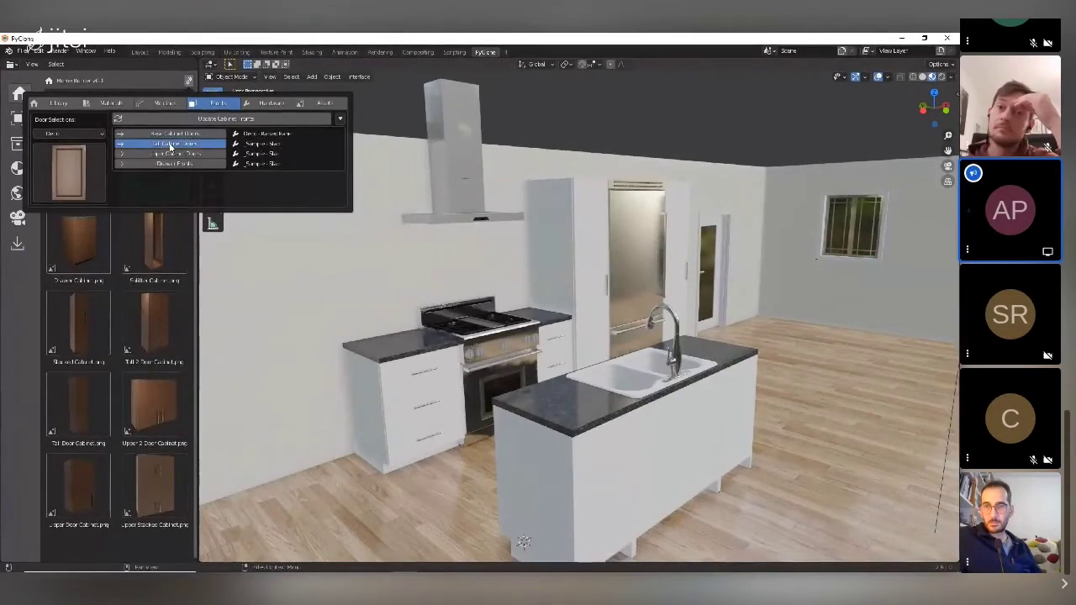
click(173, 153)
click(174, 163)
click(212, 120)
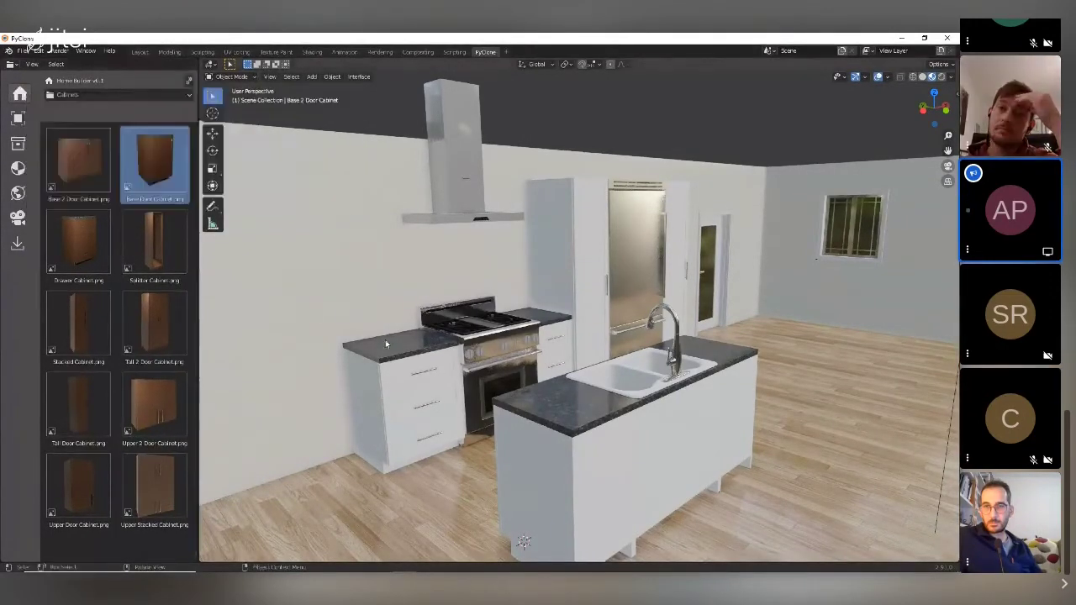
click(923, 76)
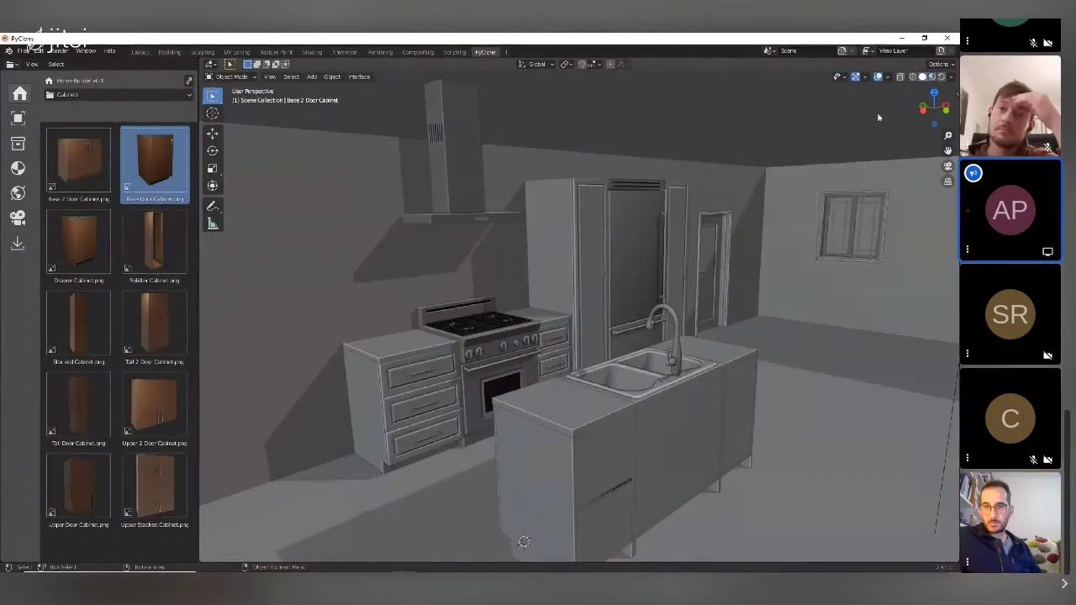
Step: Pick the Rope Handle from the Decorative Pulls category in Home Builder's hardware settings
mouse_move(588, 319)
middle_down()
mouse_move(437, 336)
mouse_move(671, 347)
middle_up()
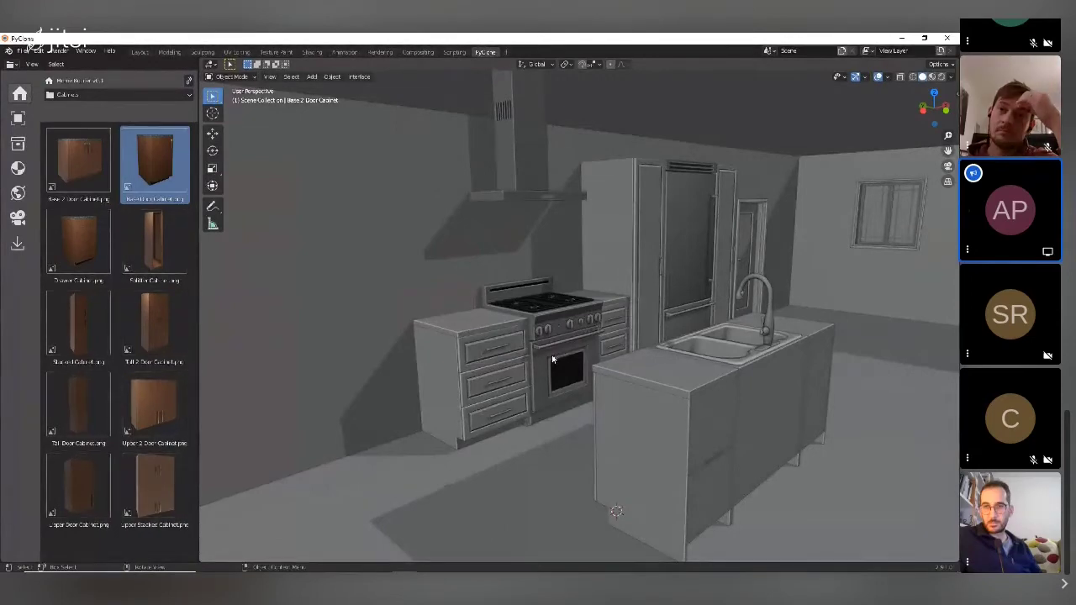
scroll(610, 328, up, 3)
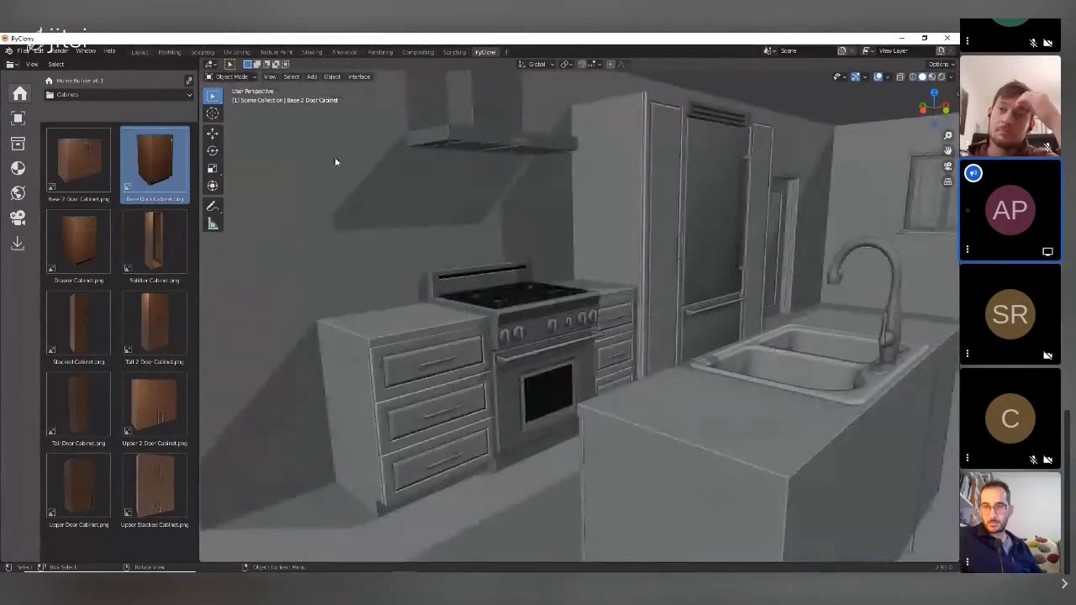
click(187, 80)
click(270, 102)
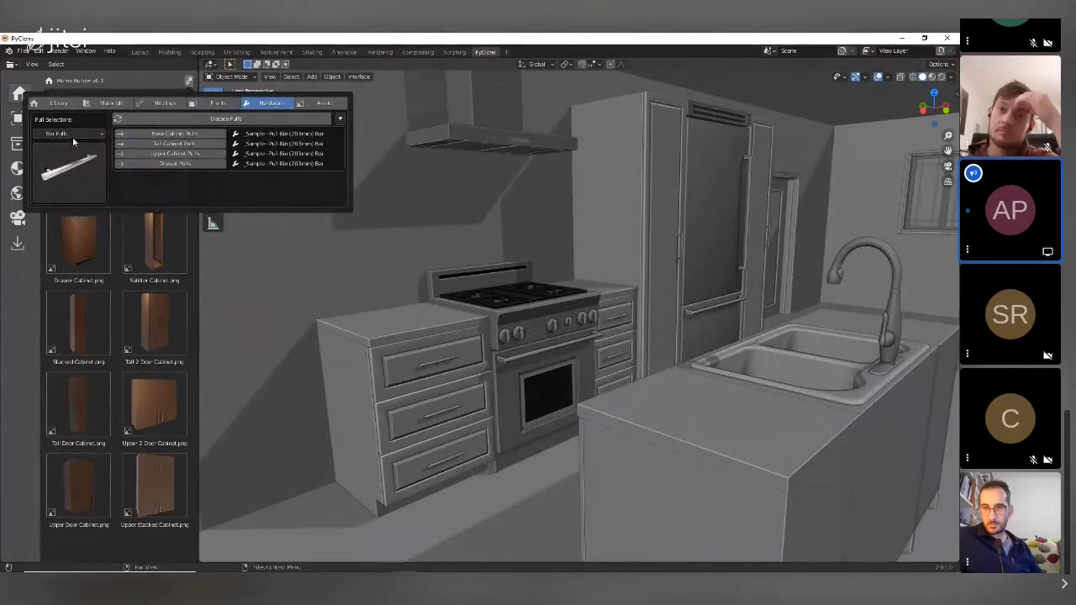
click(73, 135)
click(58, 152)
click(69, 172)
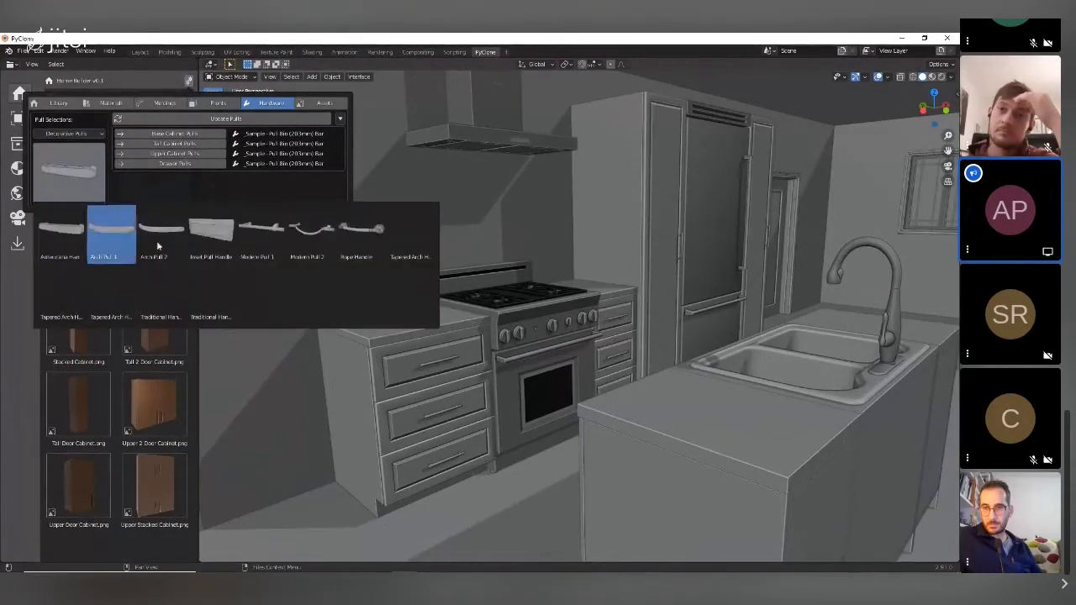
click(363, 241)
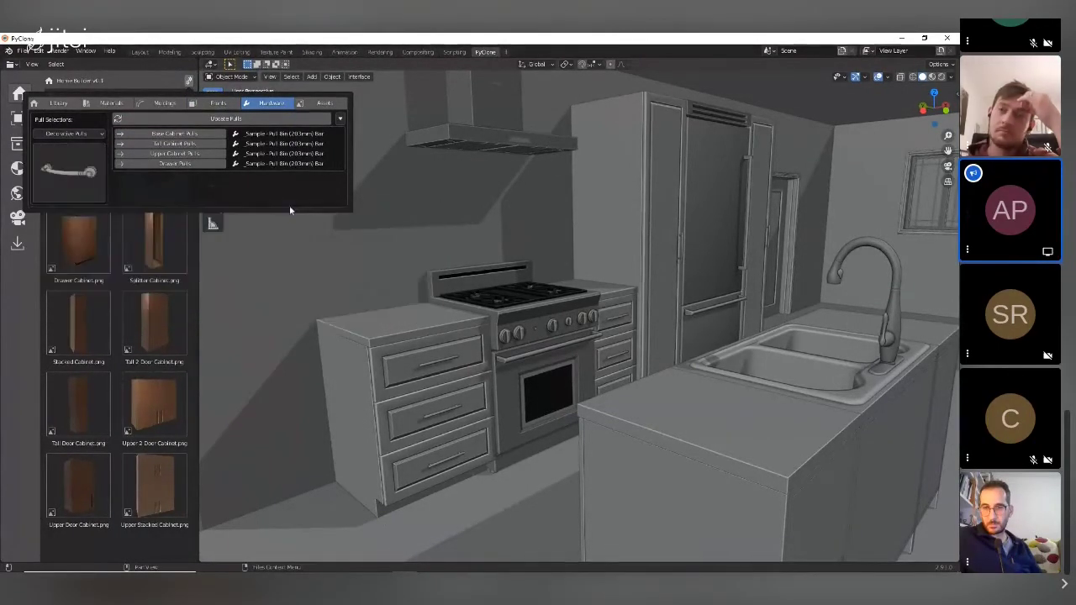
Step: Assign Rope Handle to base, tall, upper and drawer pulls, update pulls, then open the Assets page
click(172, 134)
click(172, 143)
click(172, 154)
click(172, 164)
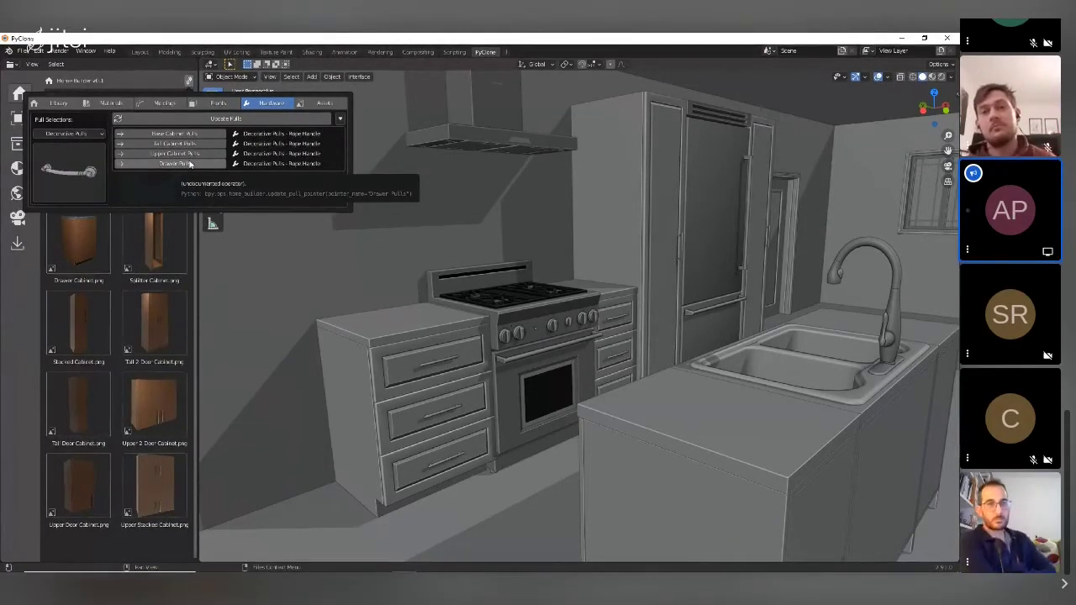
click(221, 122)
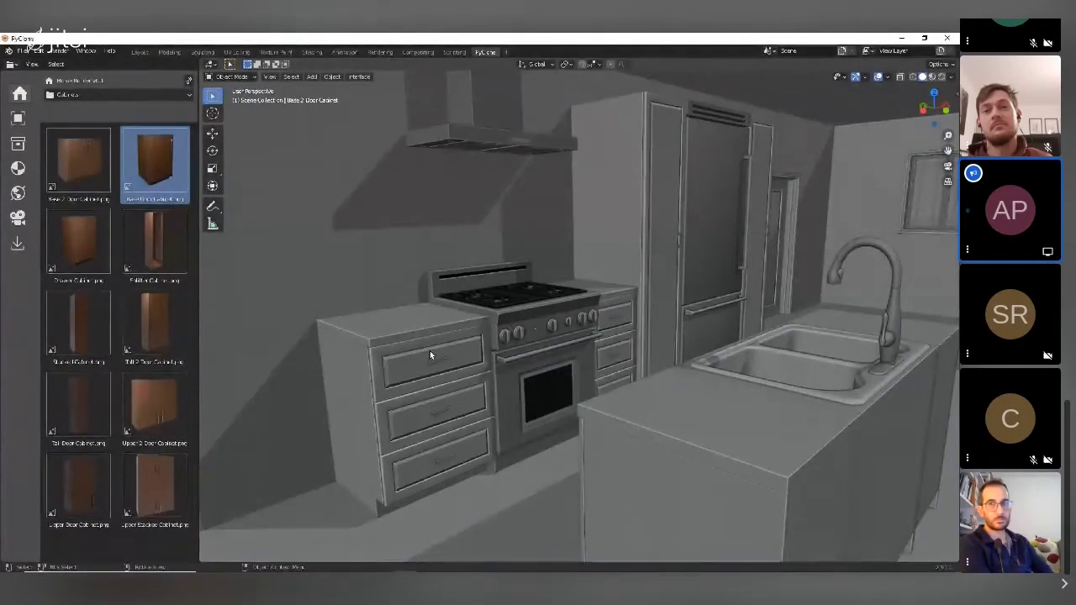
click(189, 81)
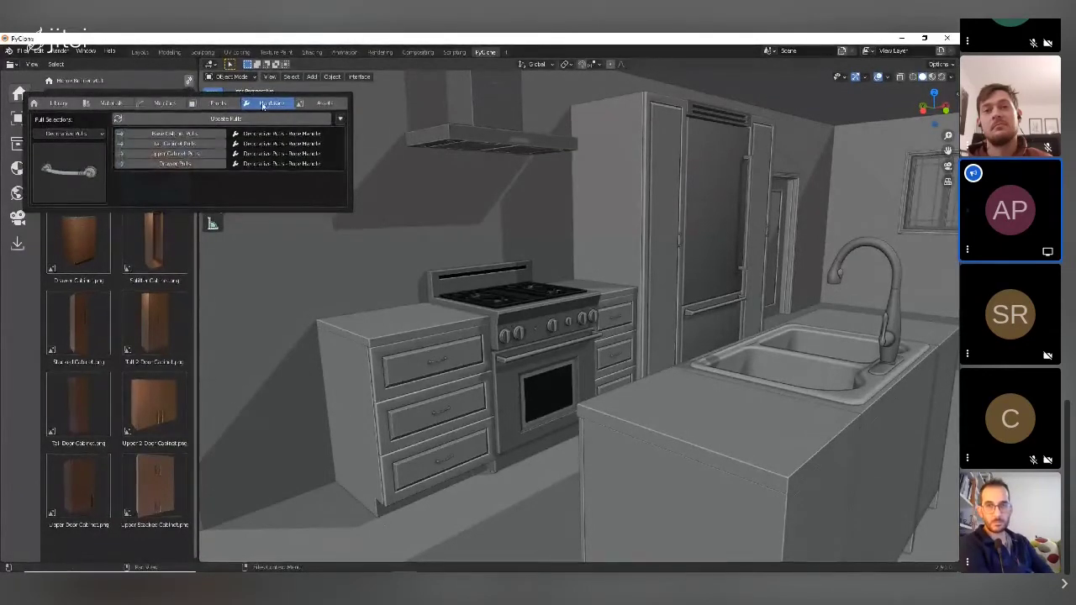
click(322, 104)
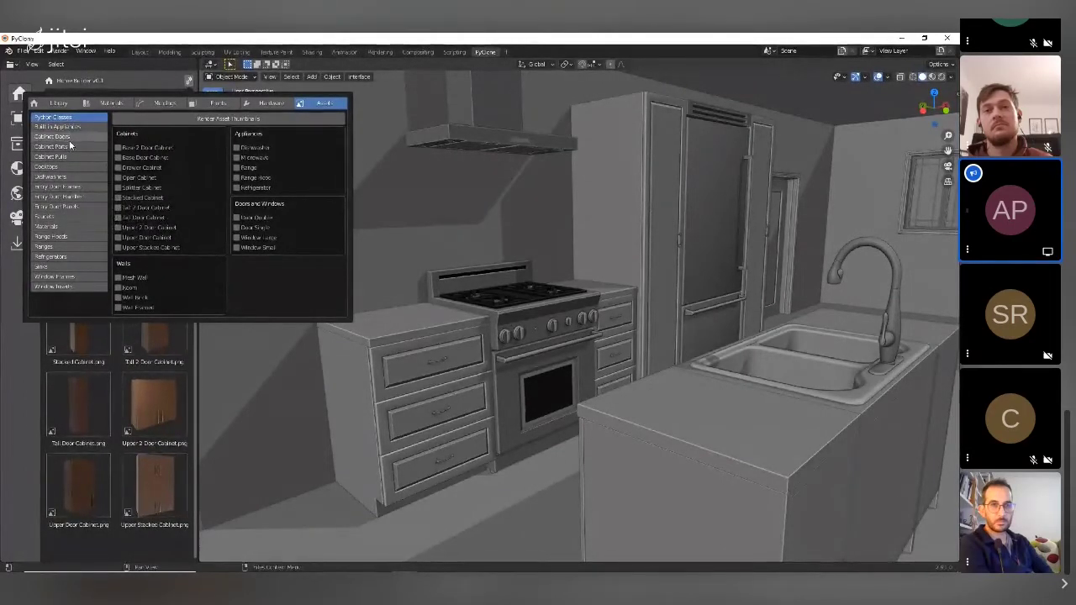
Step: Browse Deco Cabinet Doors, previewing Glass Door 4 Lites, Rounded Edge and Shaker with Mid Stile, then close the popup
click(65, 137)
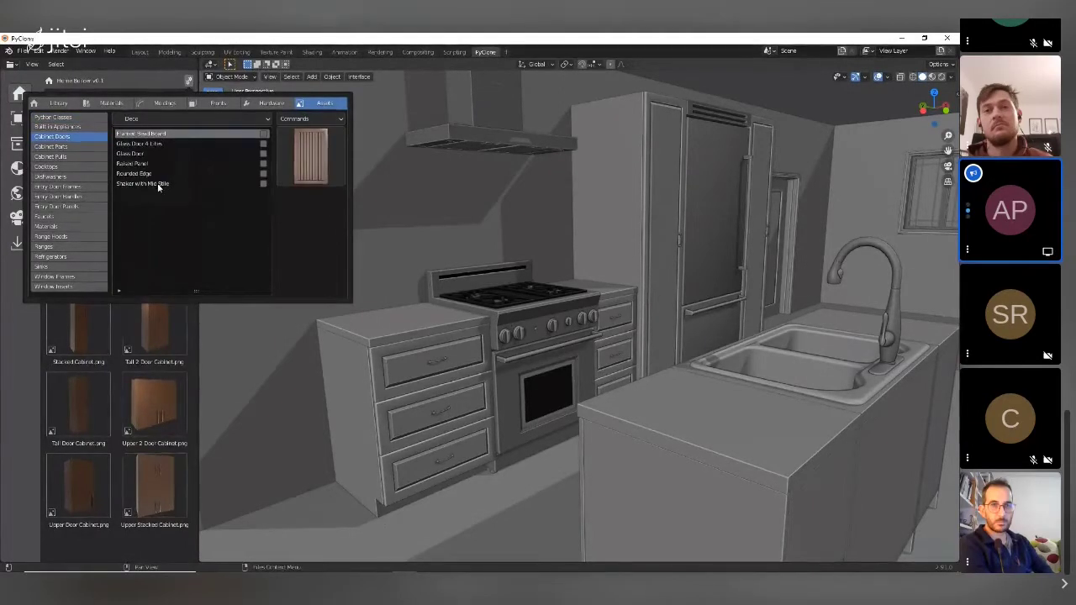
click(173, 121)
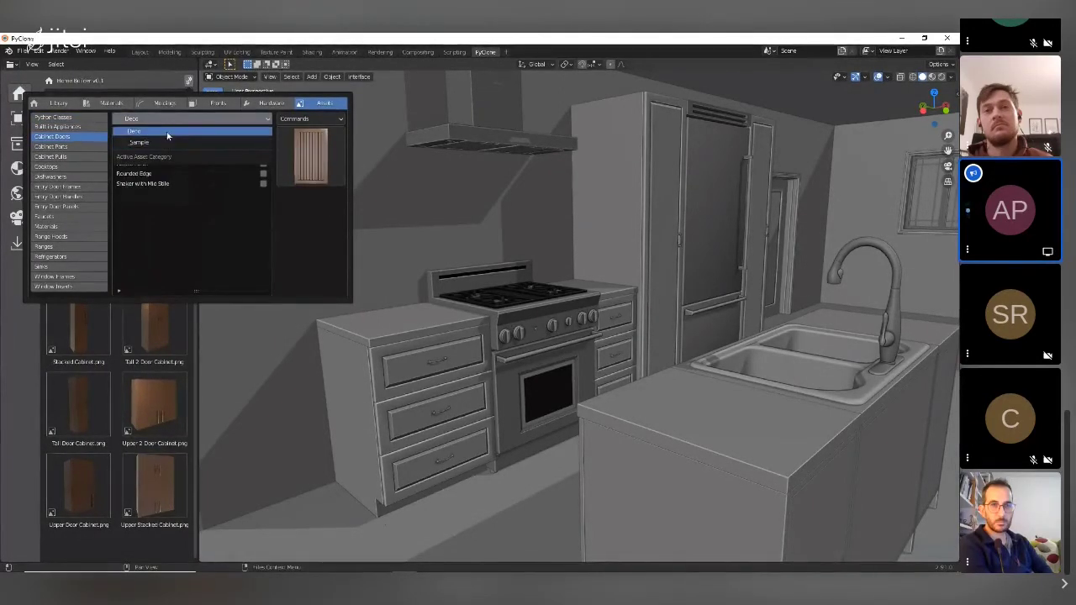
click(171, 126)
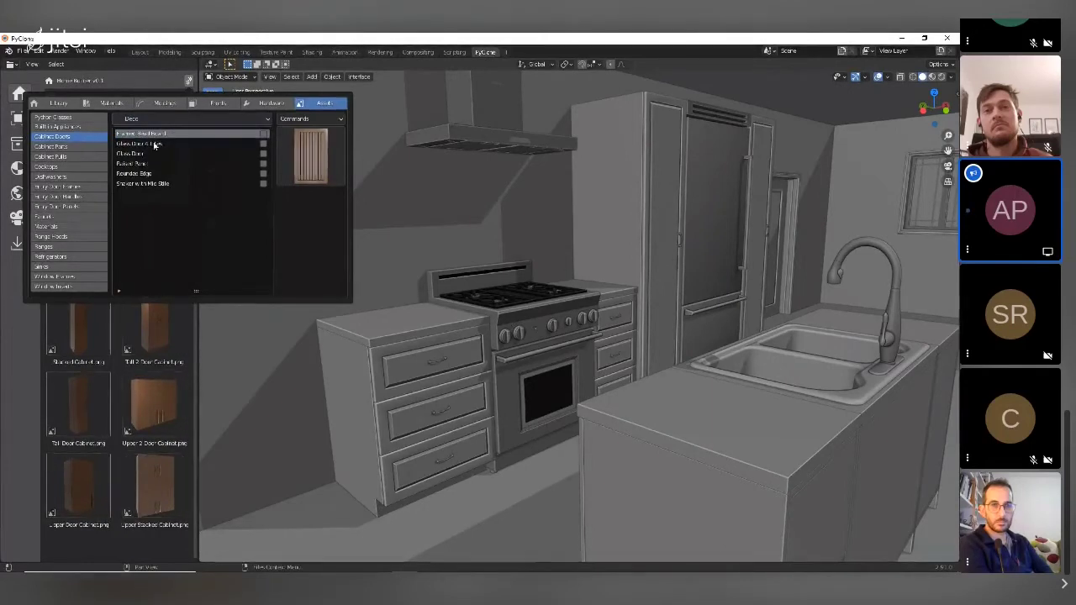
click(159, 144)
click(160, 173)
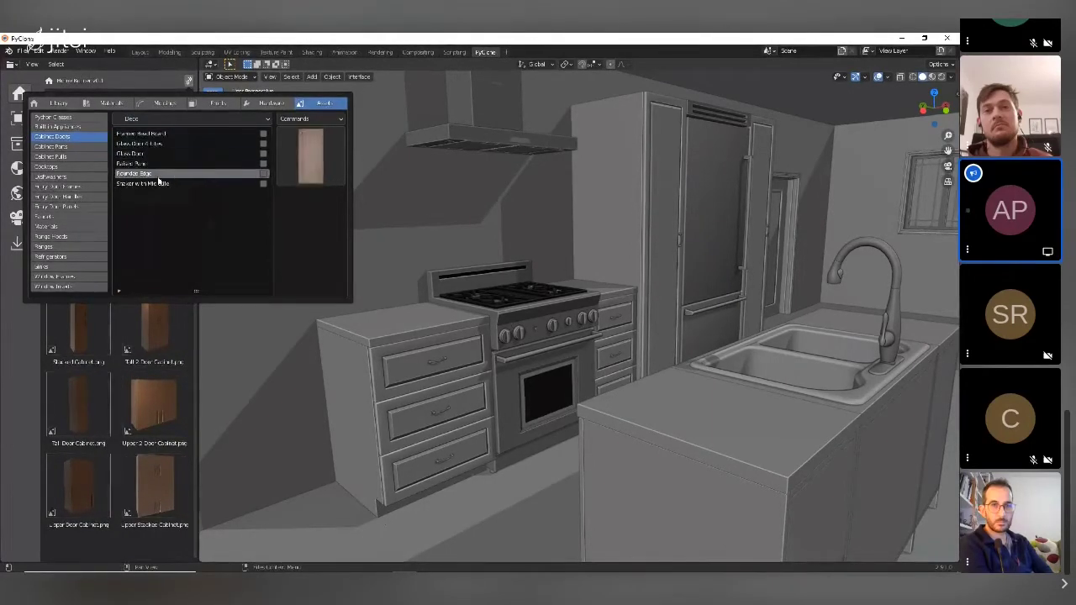
click(161, 183)
click(311, 156)
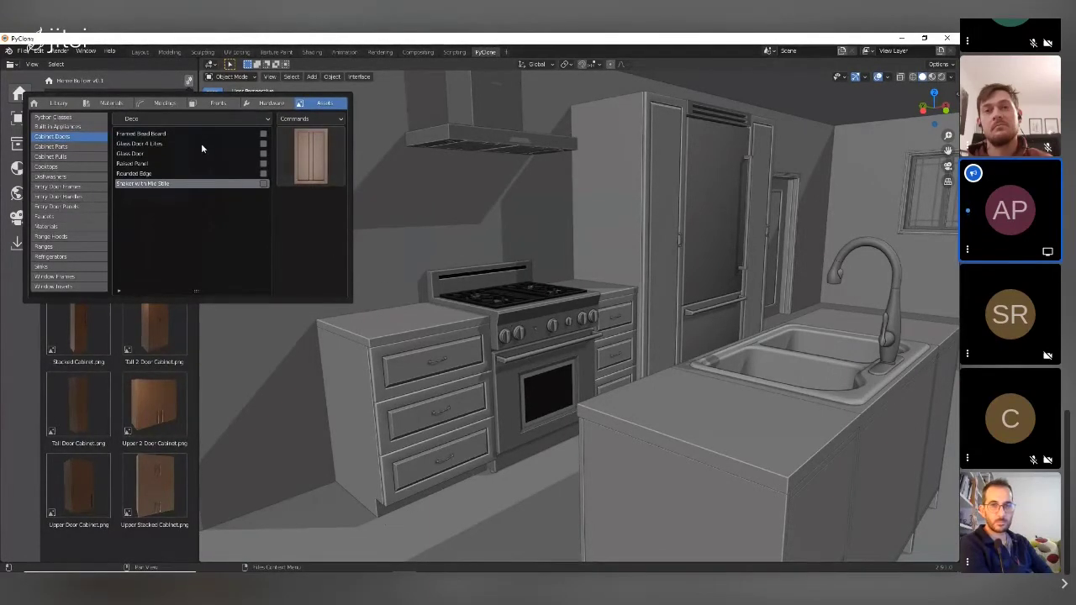
click(304, 118)
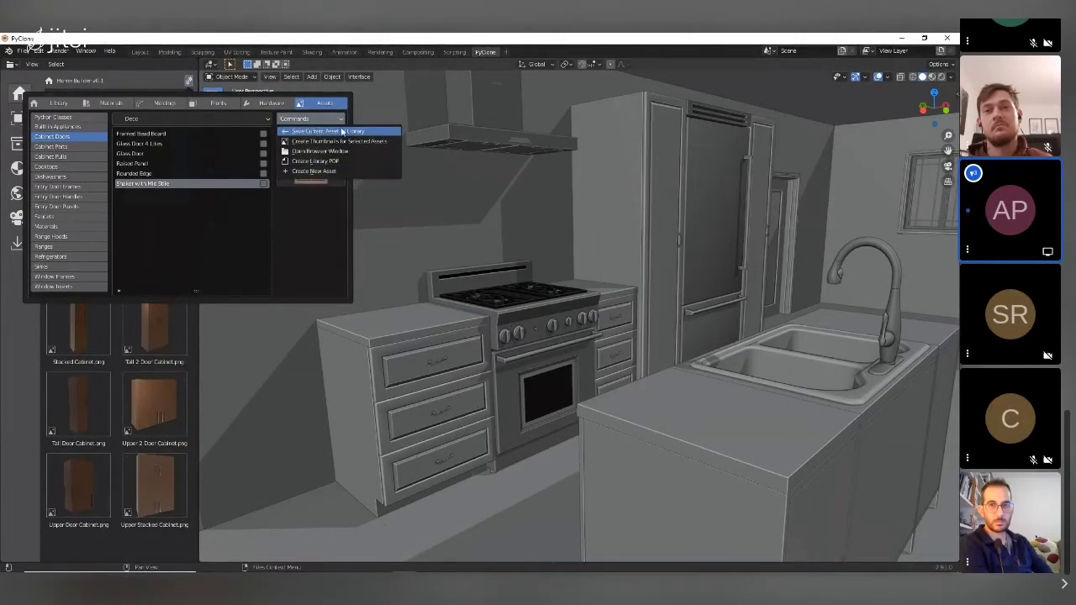
click(156, 80)
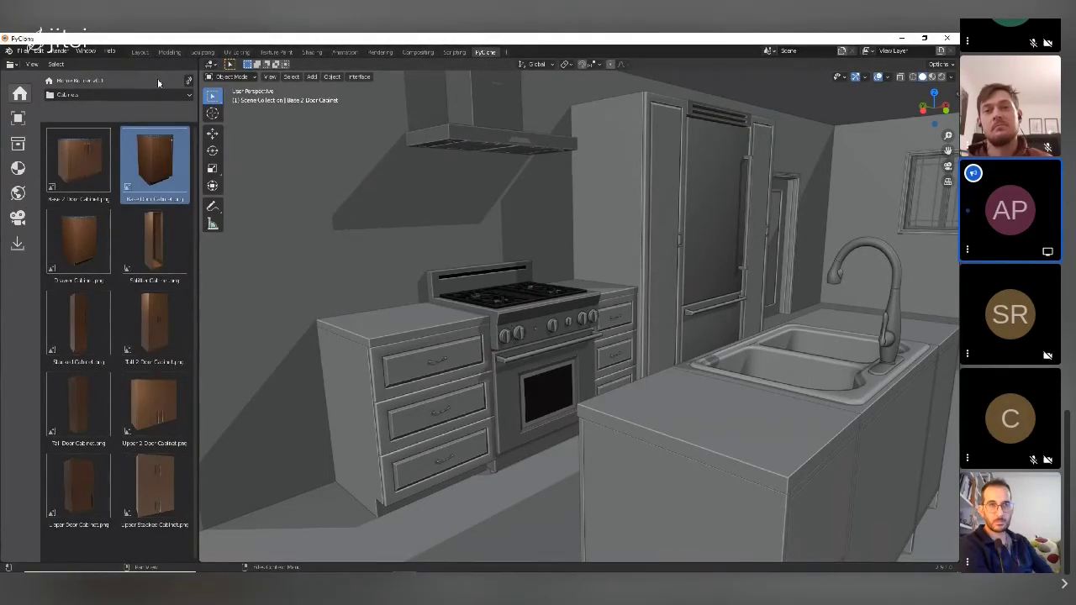
Step: Start a new default scene, discarding the unsaved kitchen
middle_drag(516, 293, 548, 287)
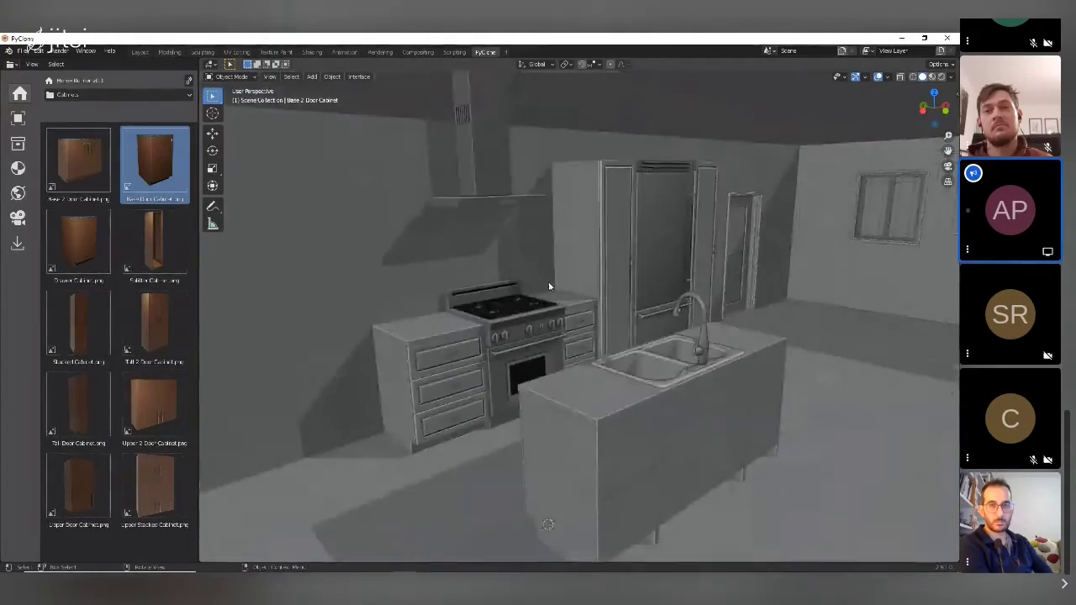
key(ctrl+n)
click(557, 284)
click(506, 325)
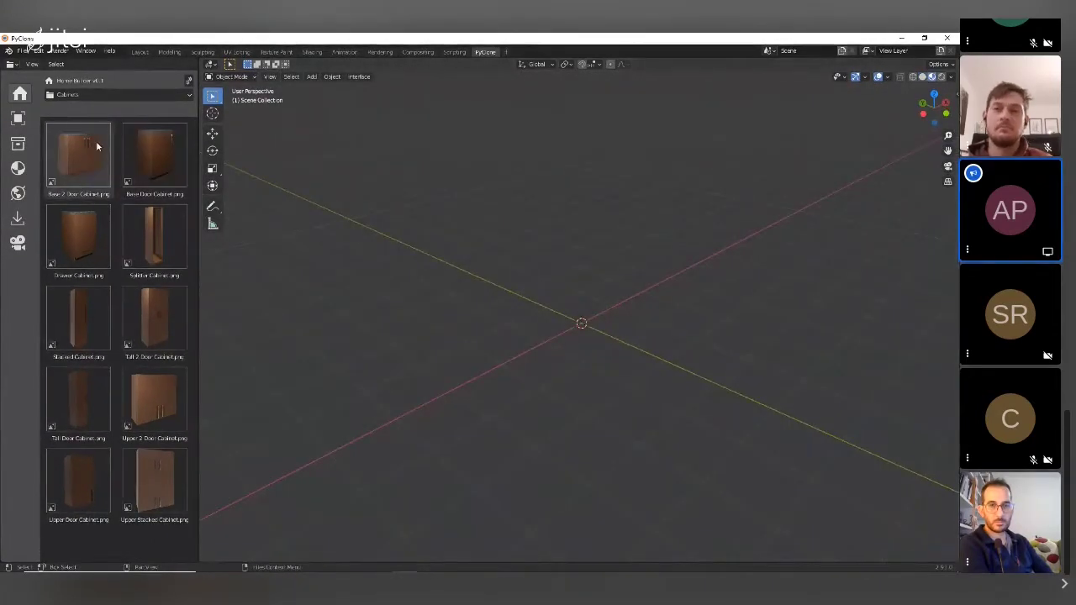
Step: Add an assembly named New Assembly and show the Outliner beside the viewport
click(311, 76)
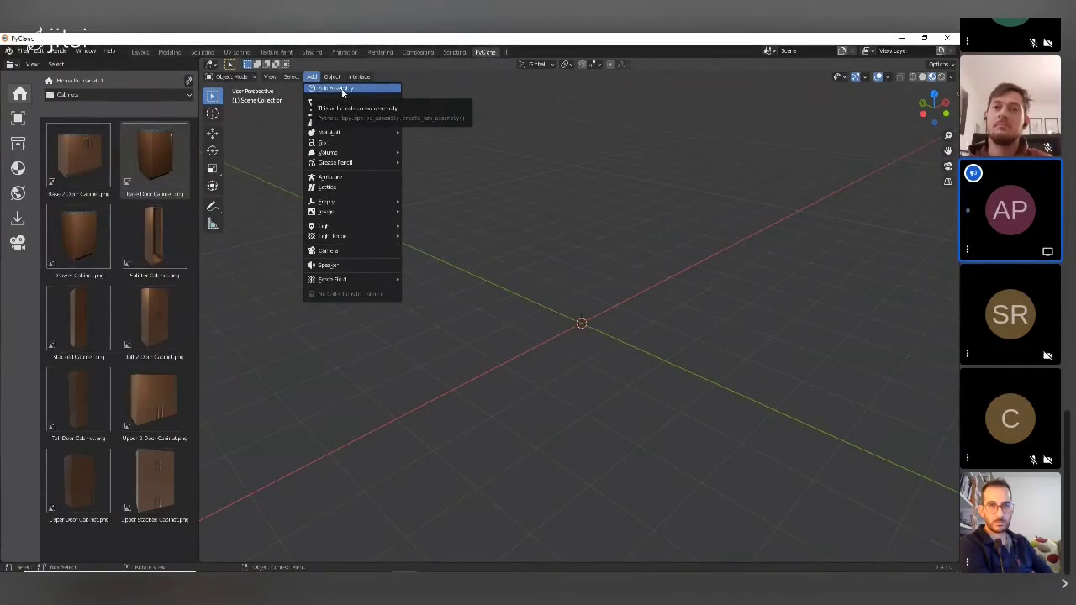
click(345, 90)
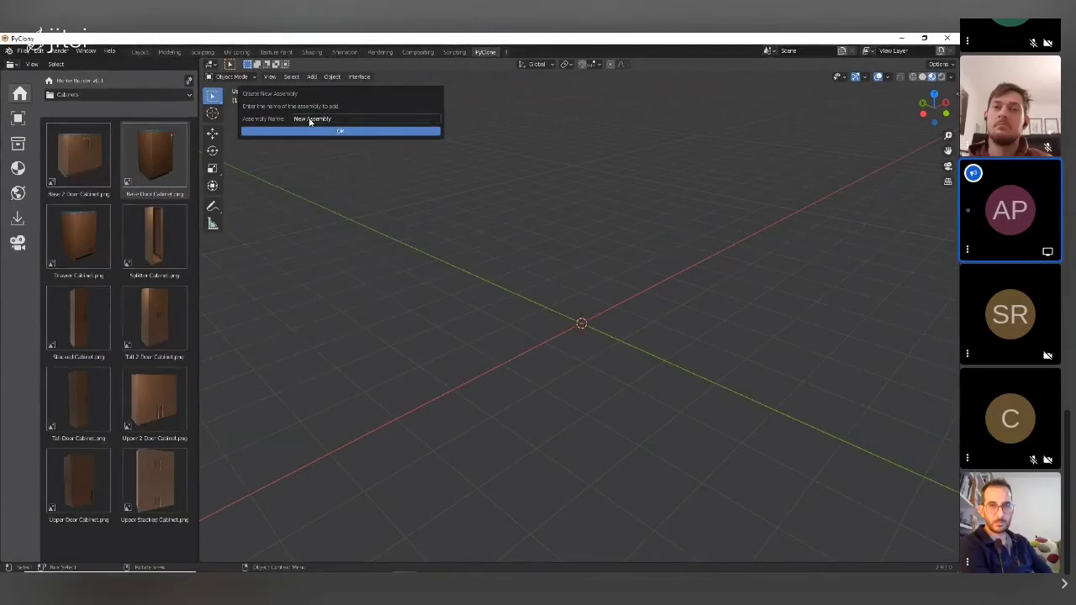
click(341, 132)
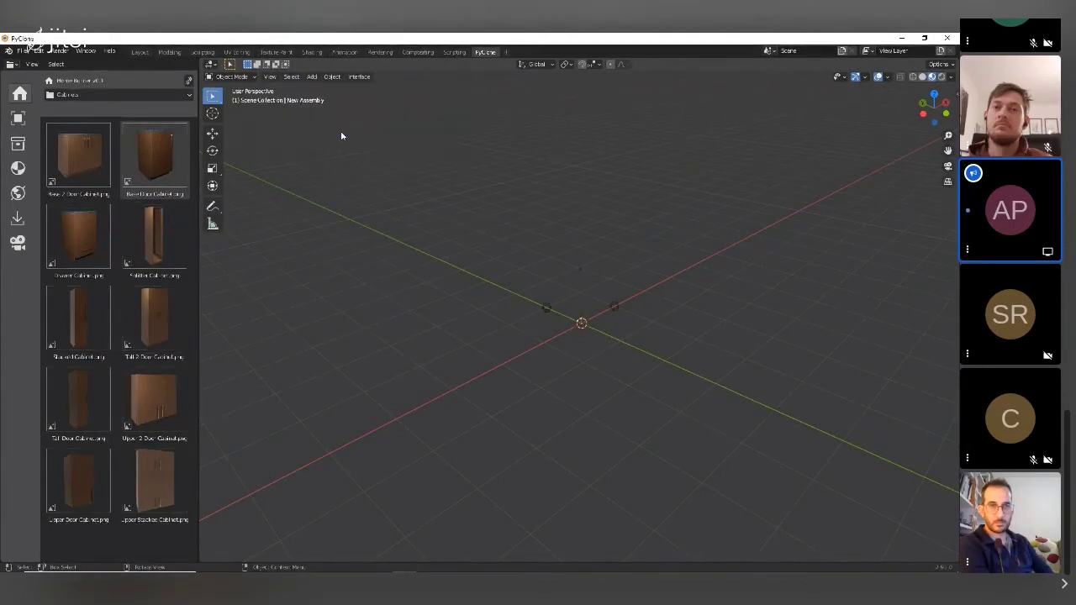
scroll(588, 290, up, 5)
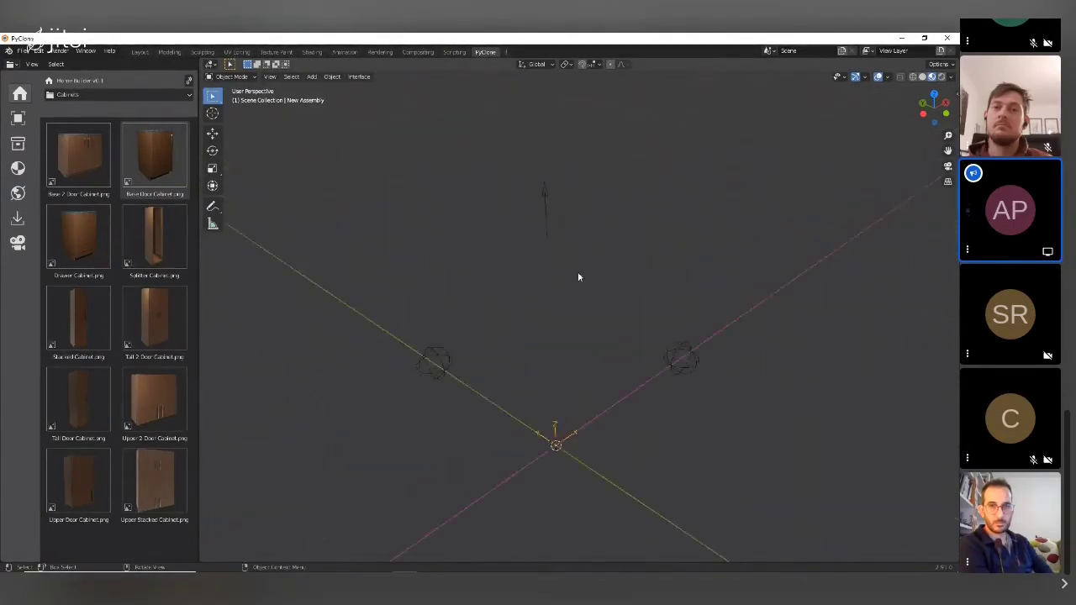
mouse_move(579, 286)
middle_down()
mouse_move(567, 280)
mouse_move(578, 306)
middle_up()
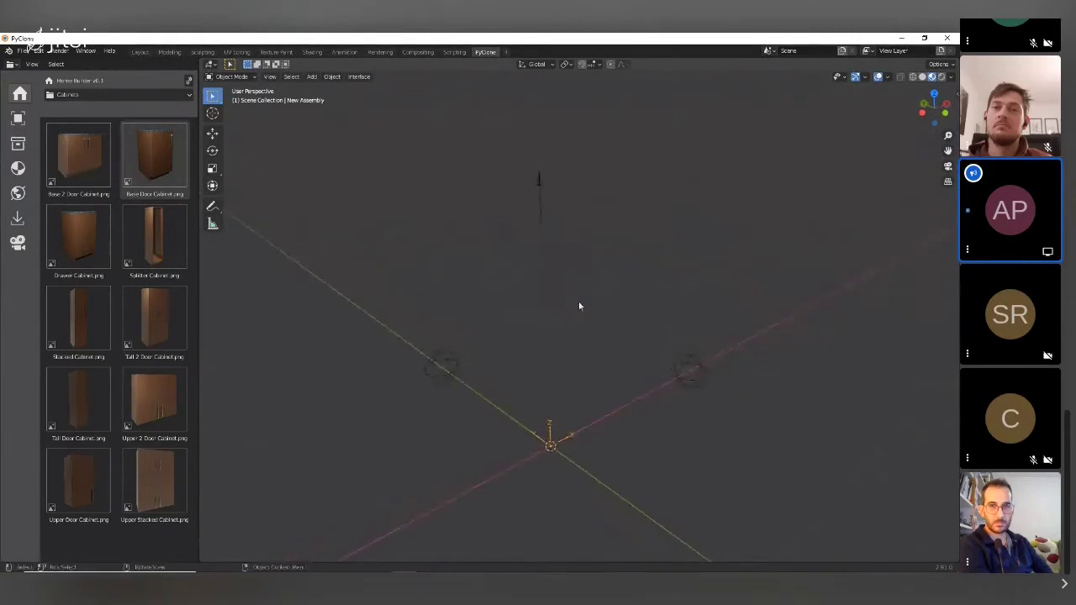
click(360, 76)
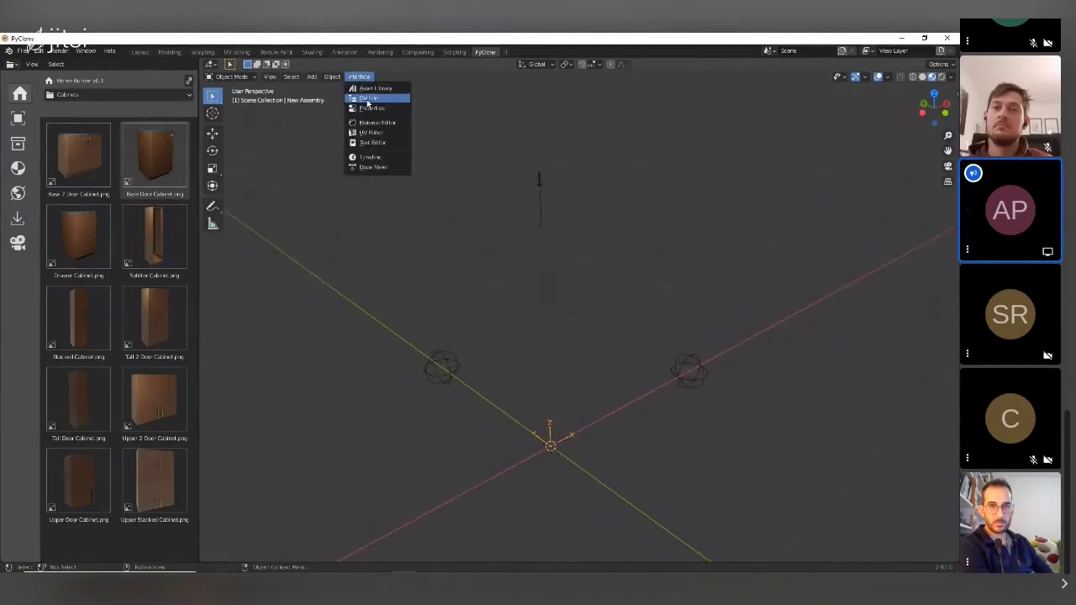
click(367, 100)
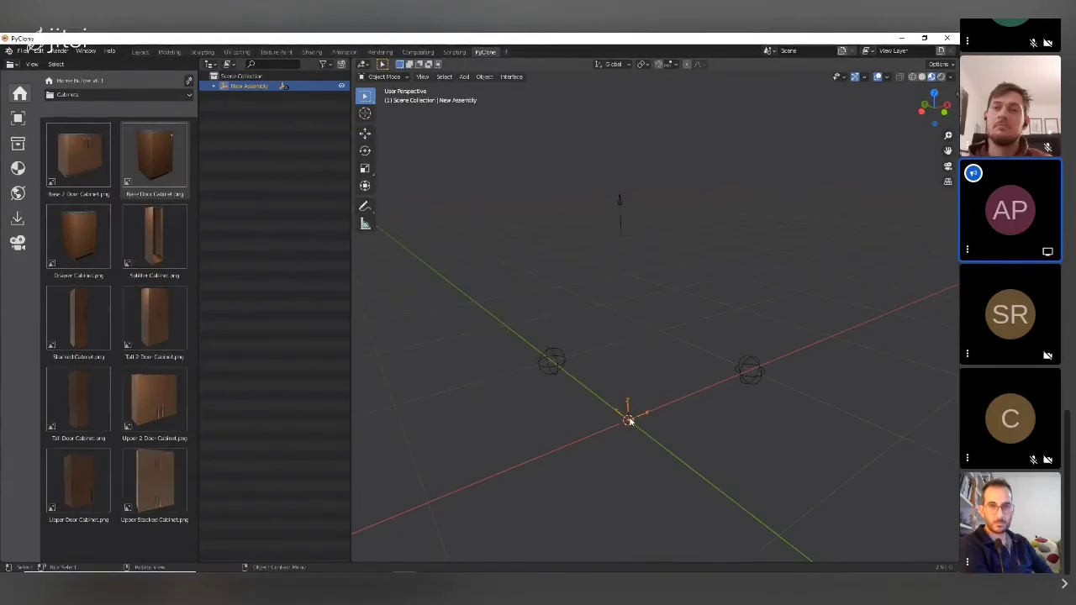
Step: Cancel a trial move of the assembly, then expand New Assembly and move OBJ_X along the red axis
drag(629, 426, 611, 366)
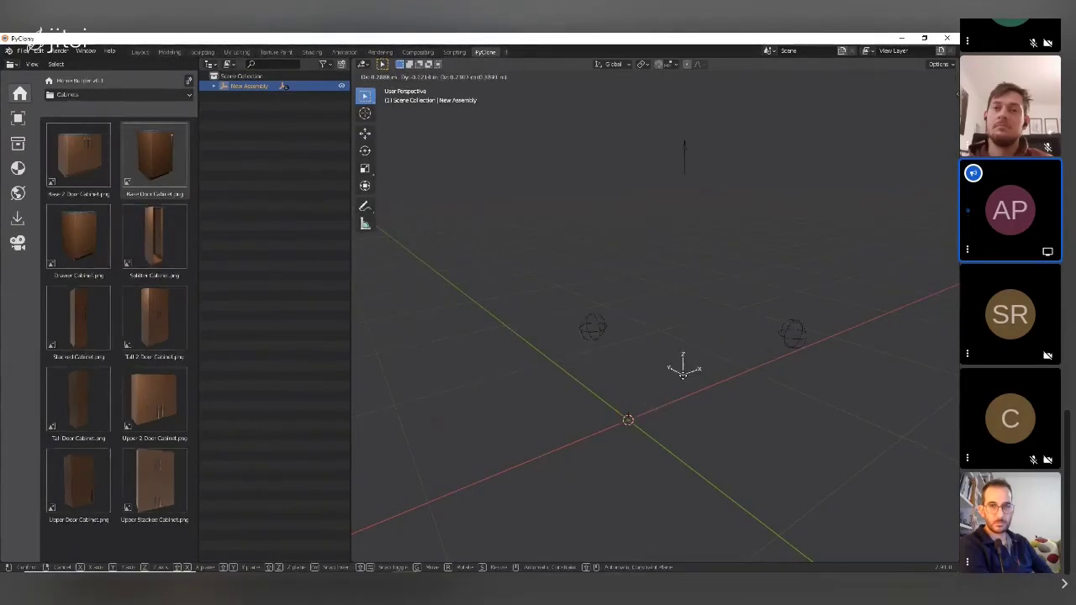
drag(682, 374, 595, 376)
right_click(589, 407)
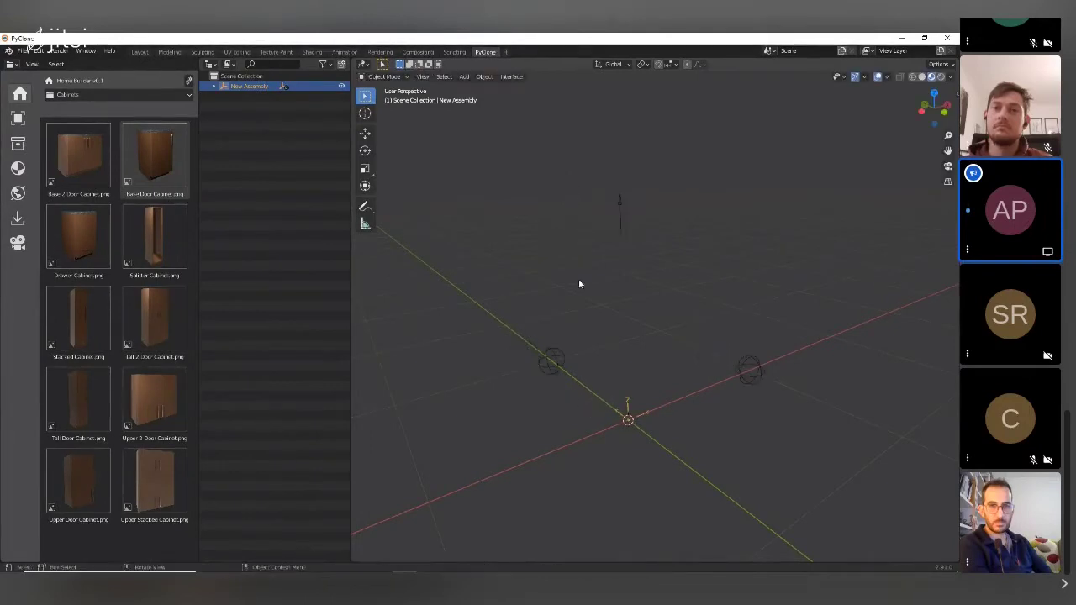
click(213, 86)
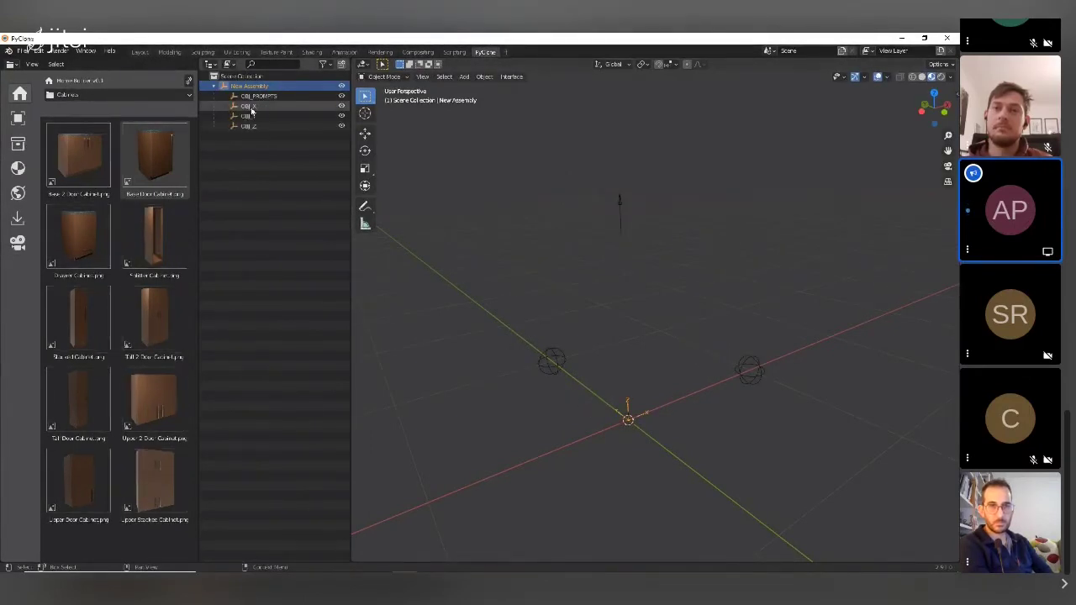
click(259, 107)
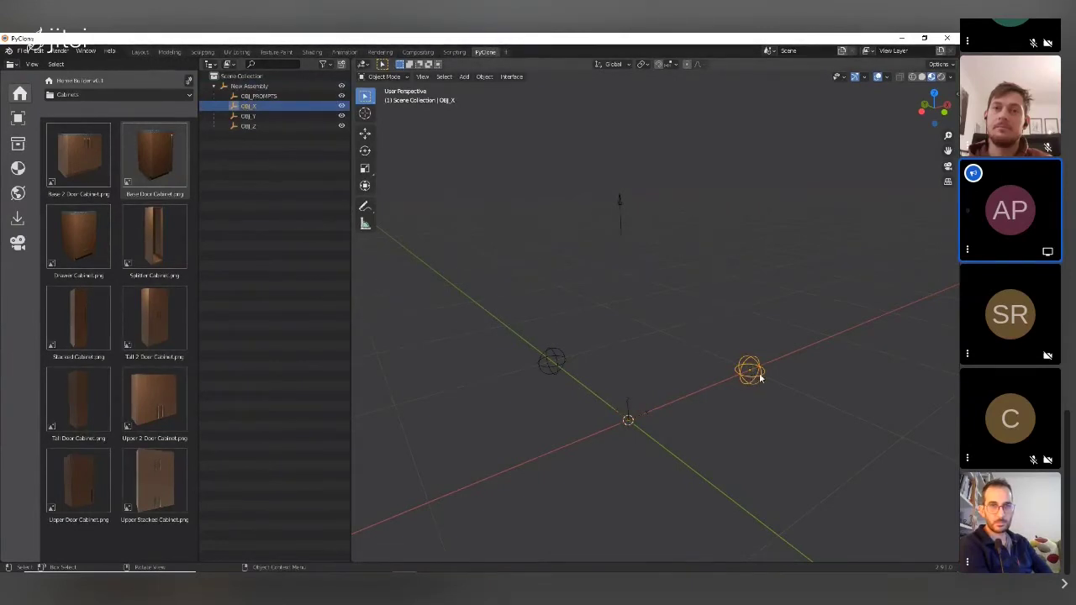
key(g)
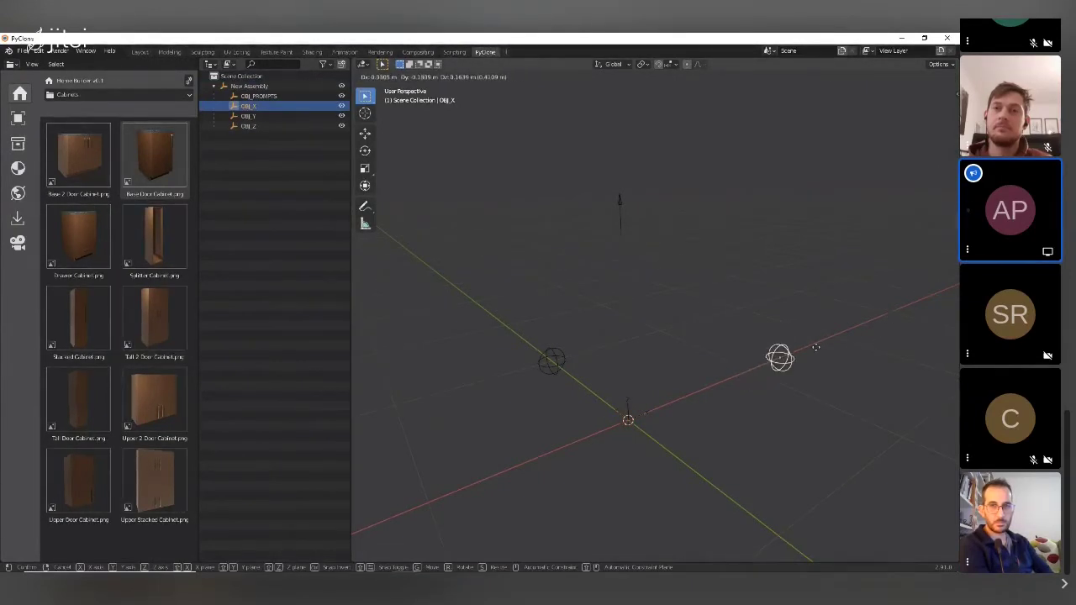
click(763, 375)
Step: Move the OBJ_Y empty and drop it back near its starting spot
click(556, 367)
middle_drag(544, 381, 553, 383)
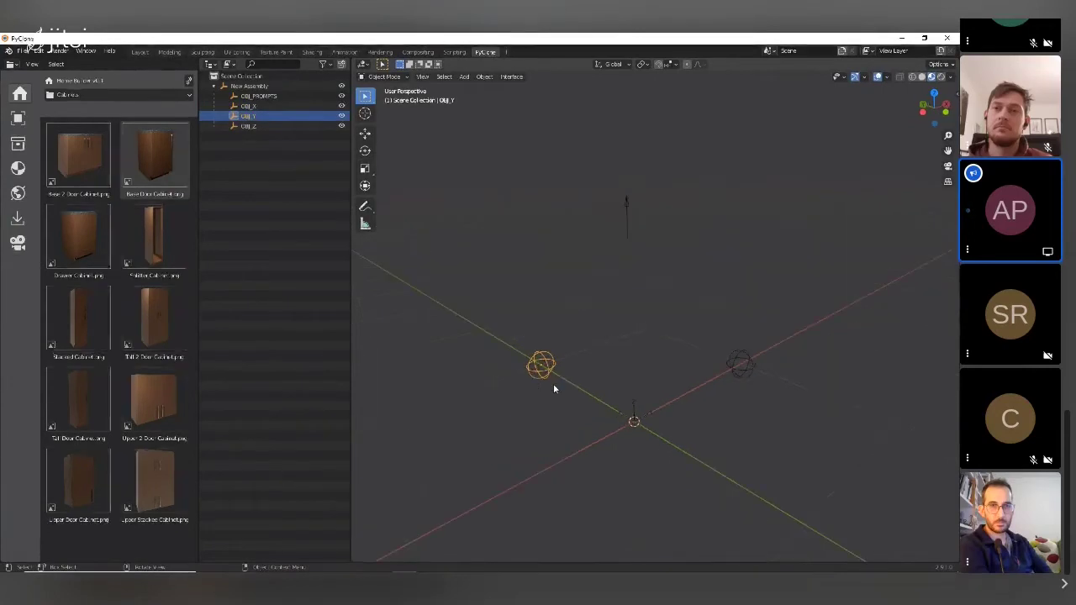
key(g)
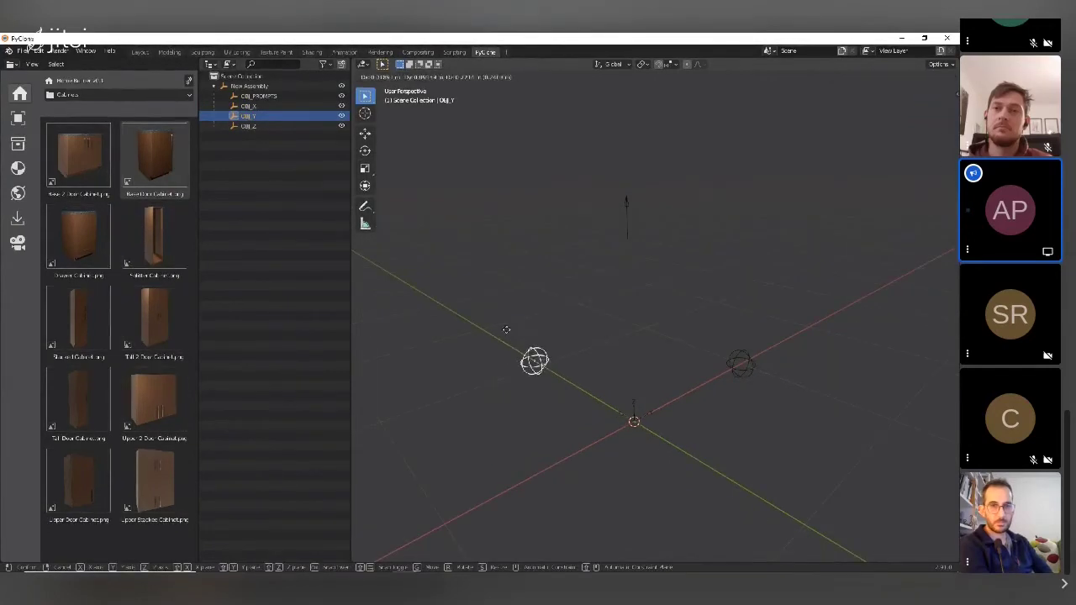
click(525, 369)
click(635, 225)
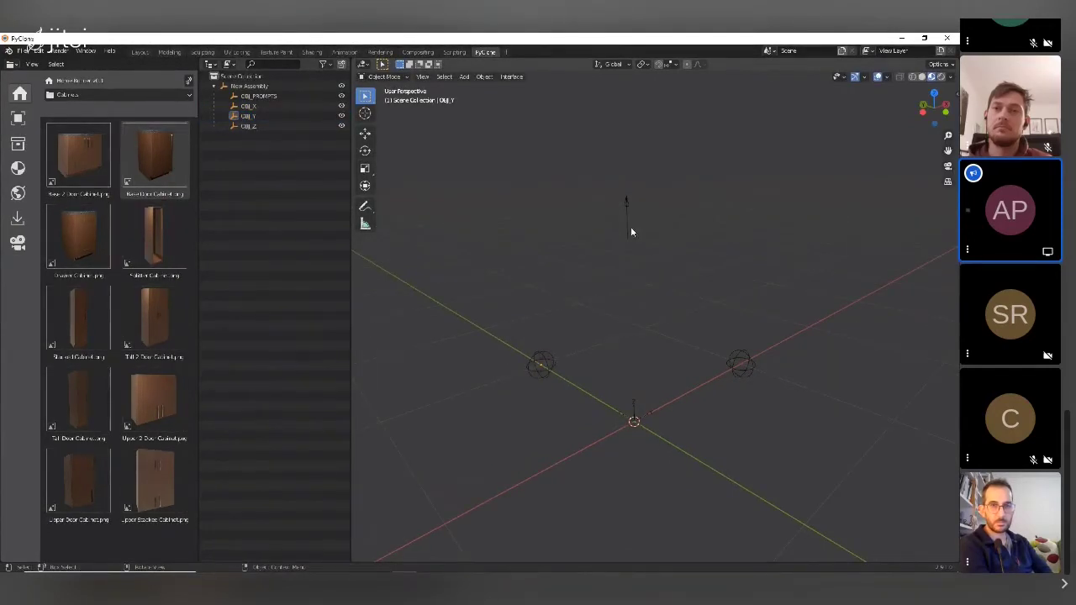
Step: Cancel a move of OBJ_Z, then select New Assembly and bring up its context menu
click(631, 228)
key(g)
right_click(668, 310)
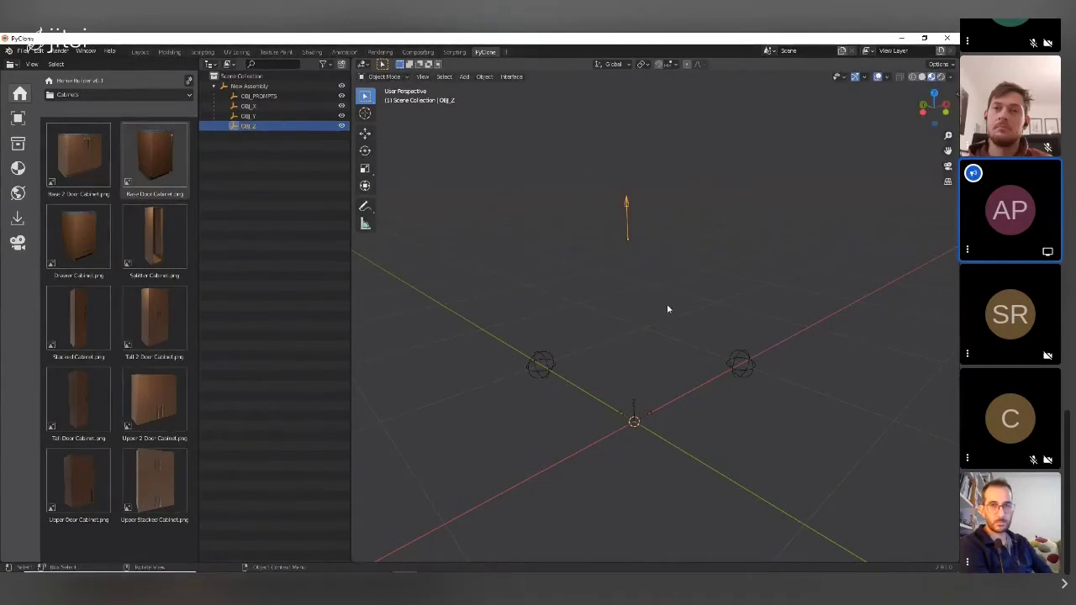
middle_drag(672, 314, 663, 309)
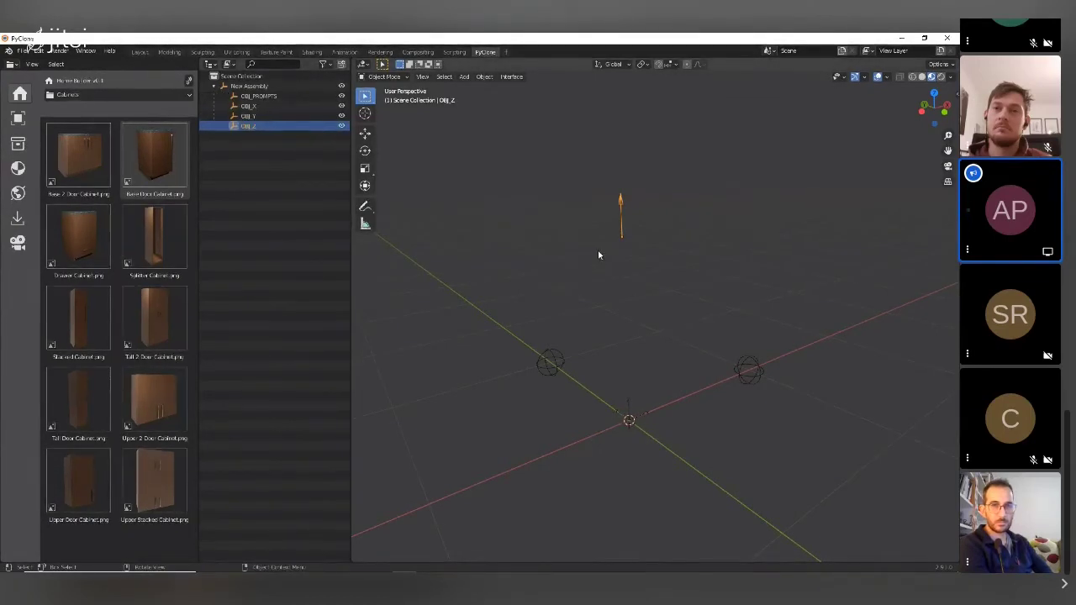
click(695, 242)
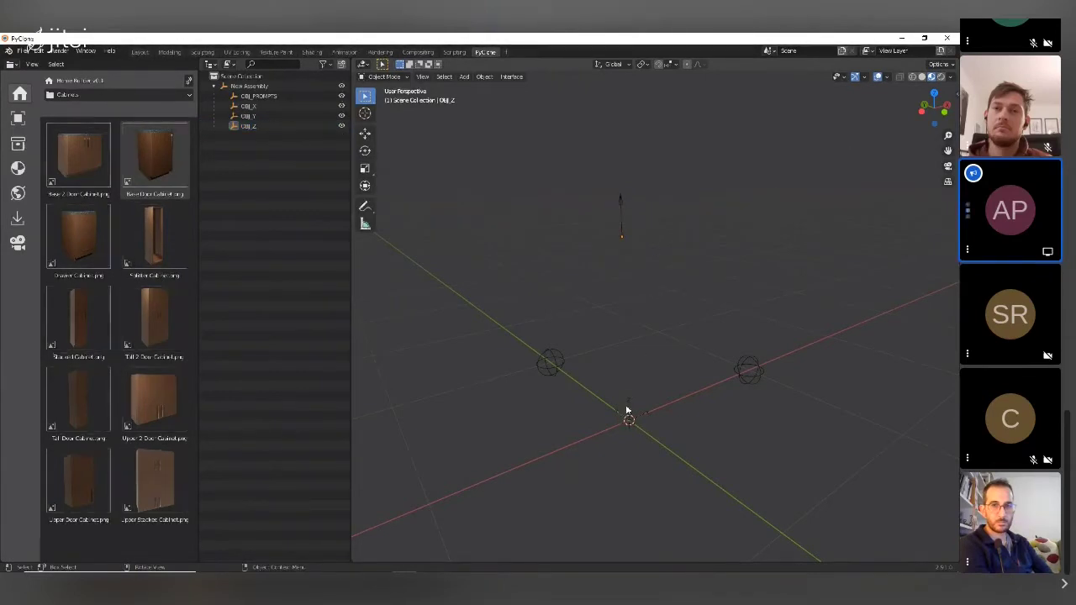
click(250, 86)
right_click(593, 265)
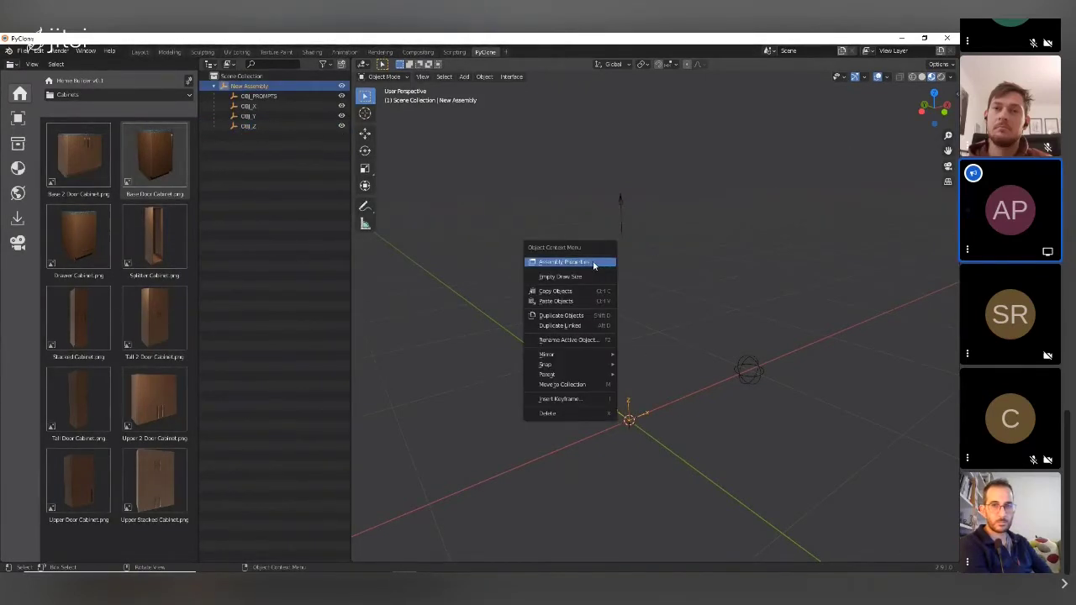
Step: Adjust New Assembly's X and Y dimensions in Assembly Properties, then open the widened sidebar's Prompts page
click(580, 263)
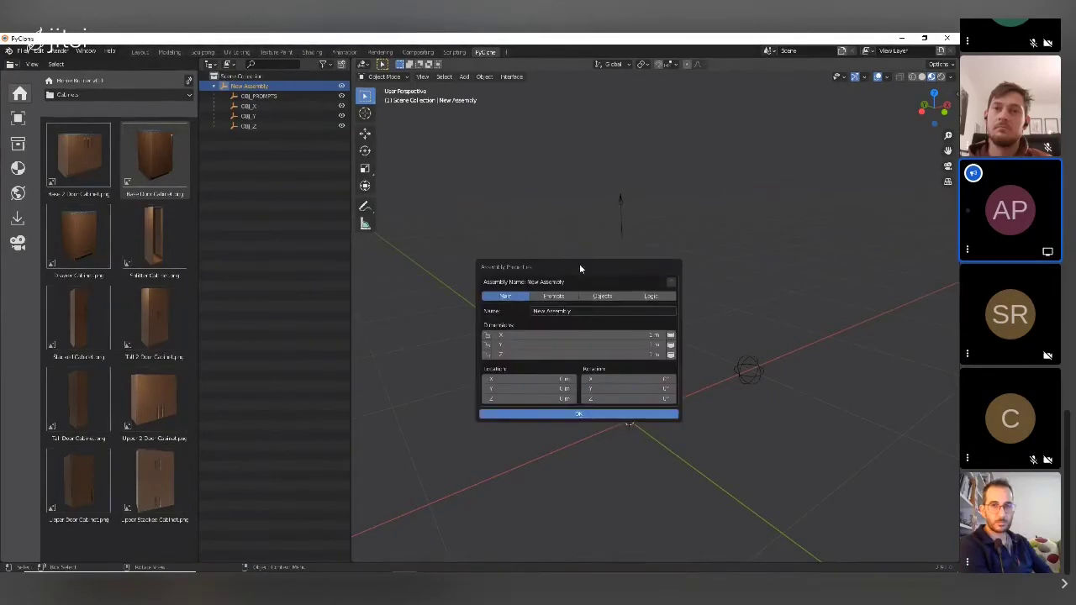
drag(579, 267, 512, 122)
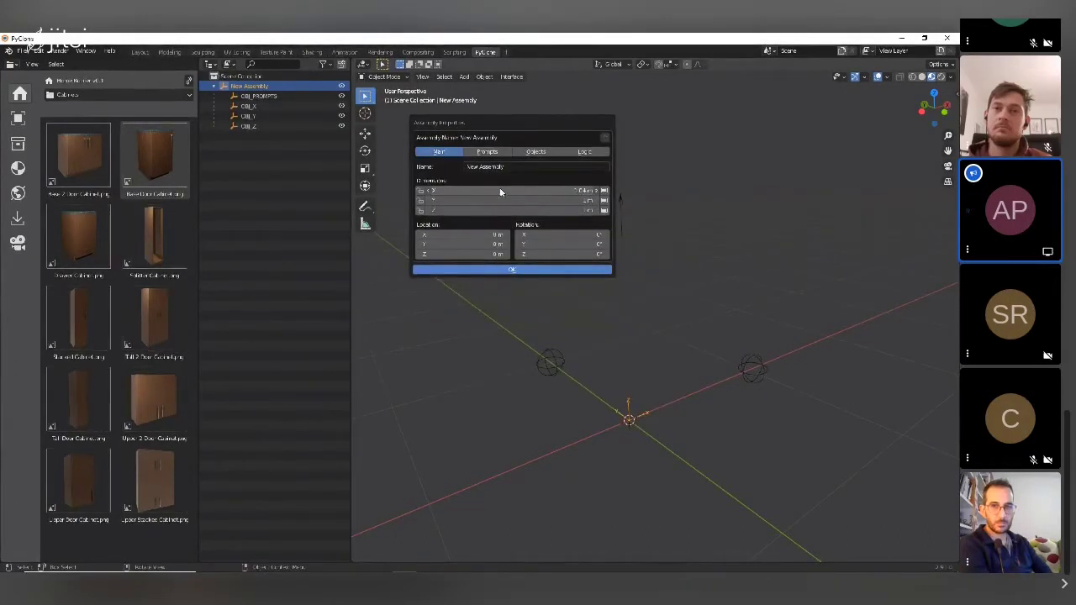
drag(496, 192, 612, 211)
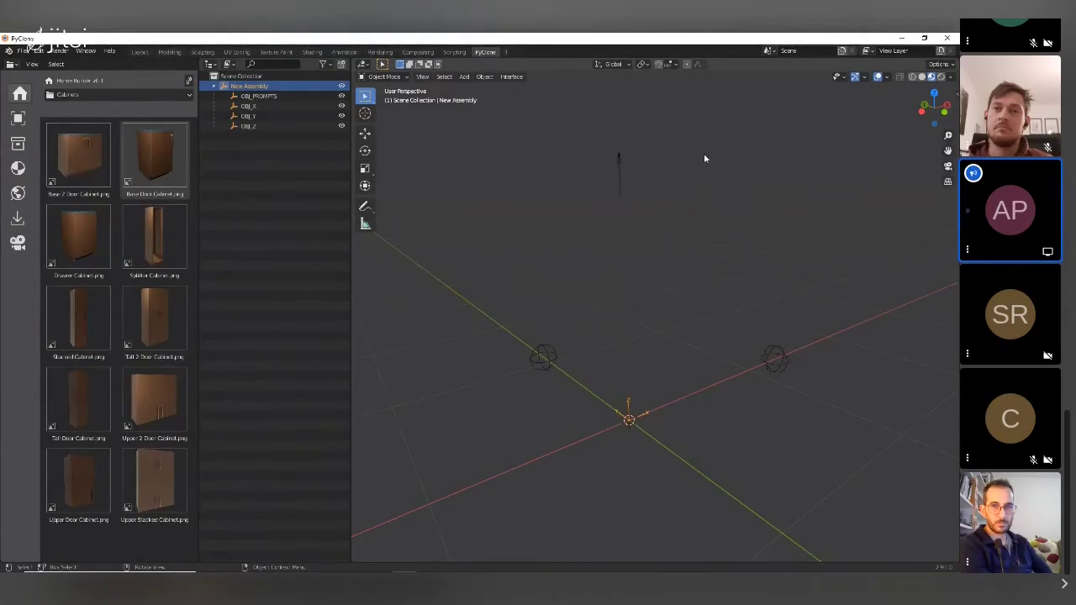
click(956, 93)
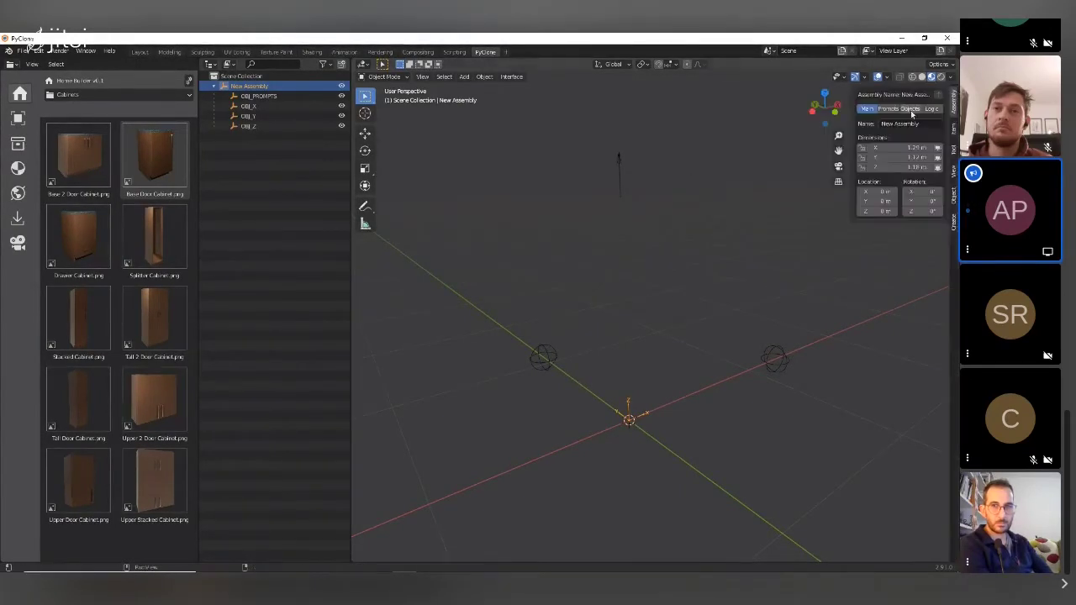
drag(856, 124, 790, 126)
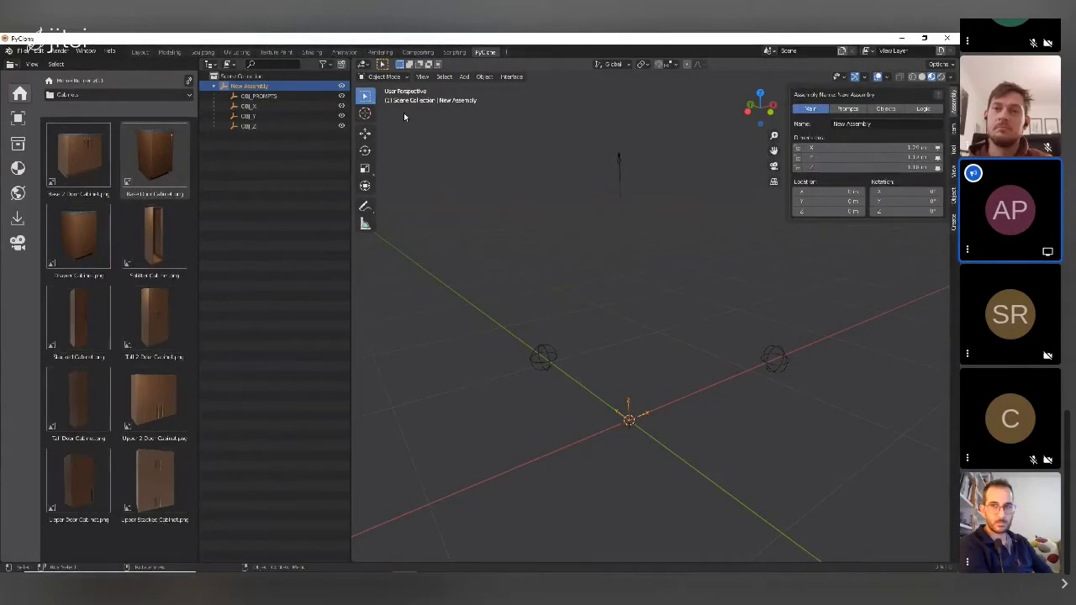
middle_drag(490, 221, 630, 230)
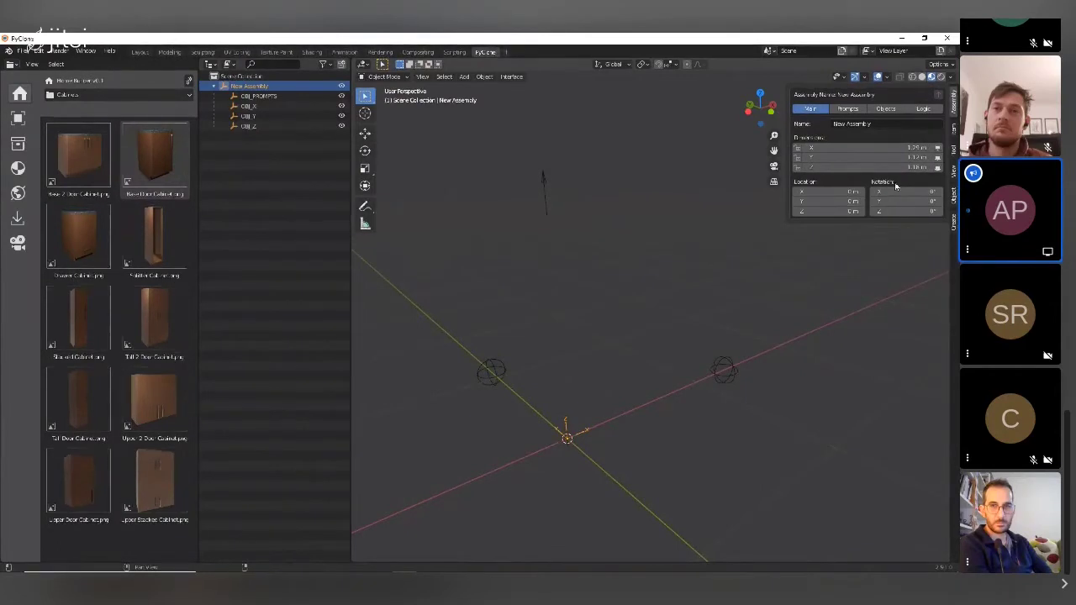
click(847, 108)
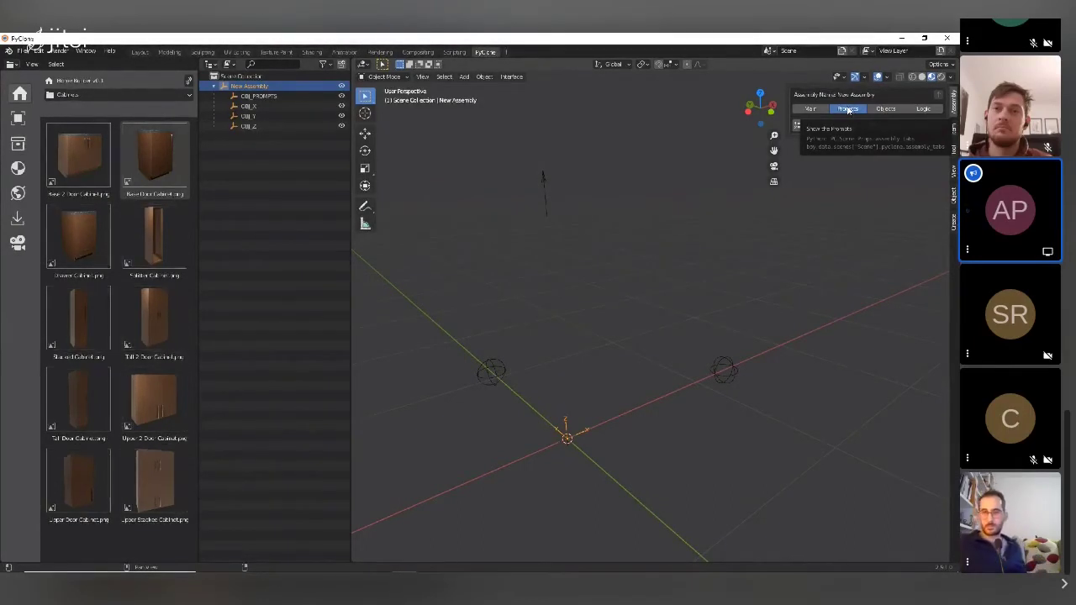
Step: Add a Checkbox prompt named Hide to the assembly and leave it unchecked
click(848, 111)
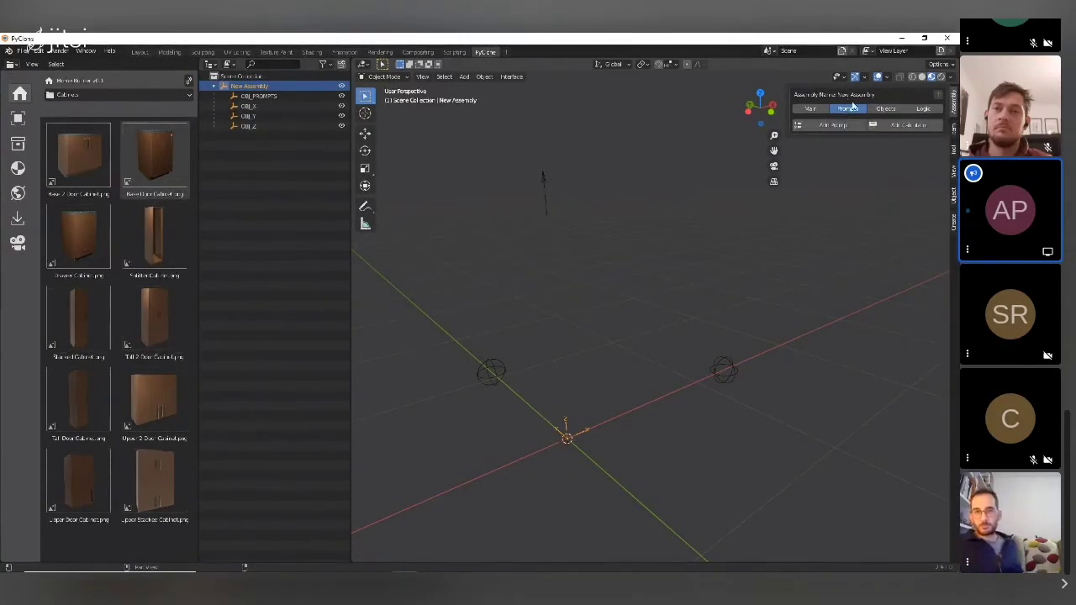
click(830, 126)
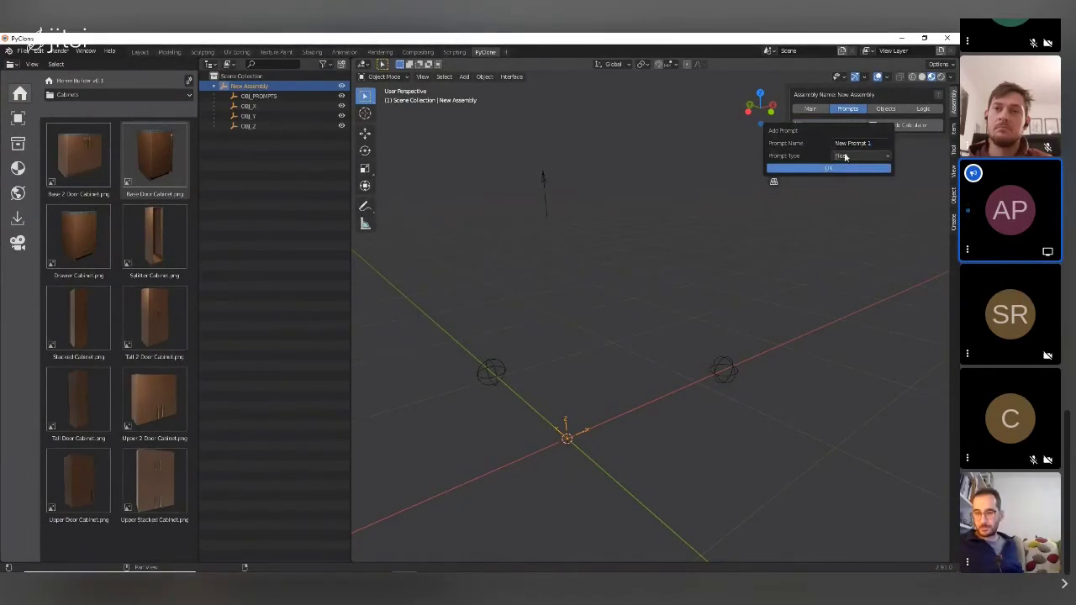
click(845, 156)
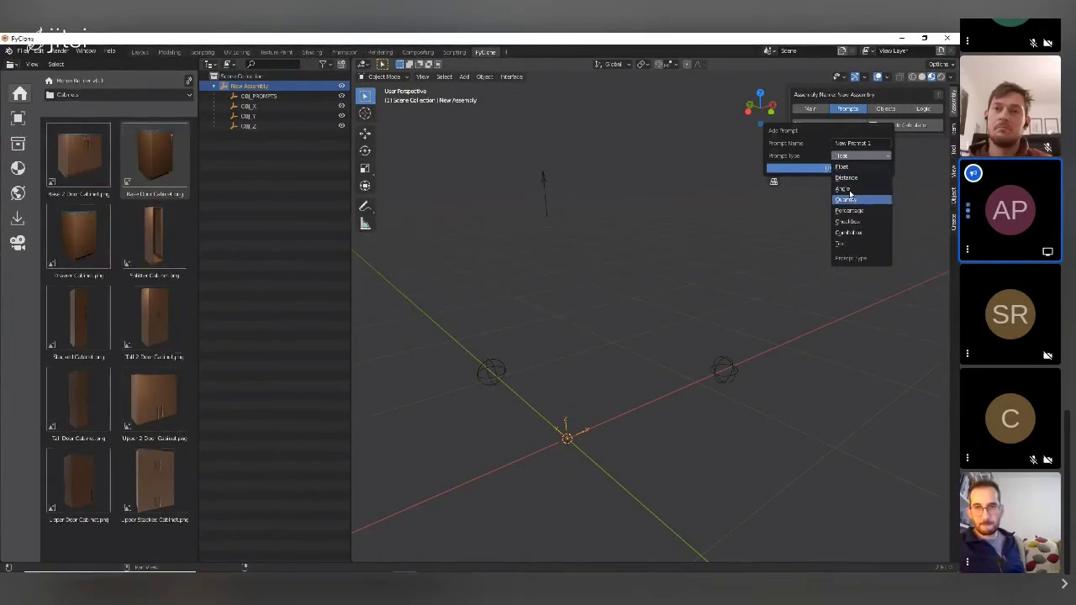
click(851, 222)
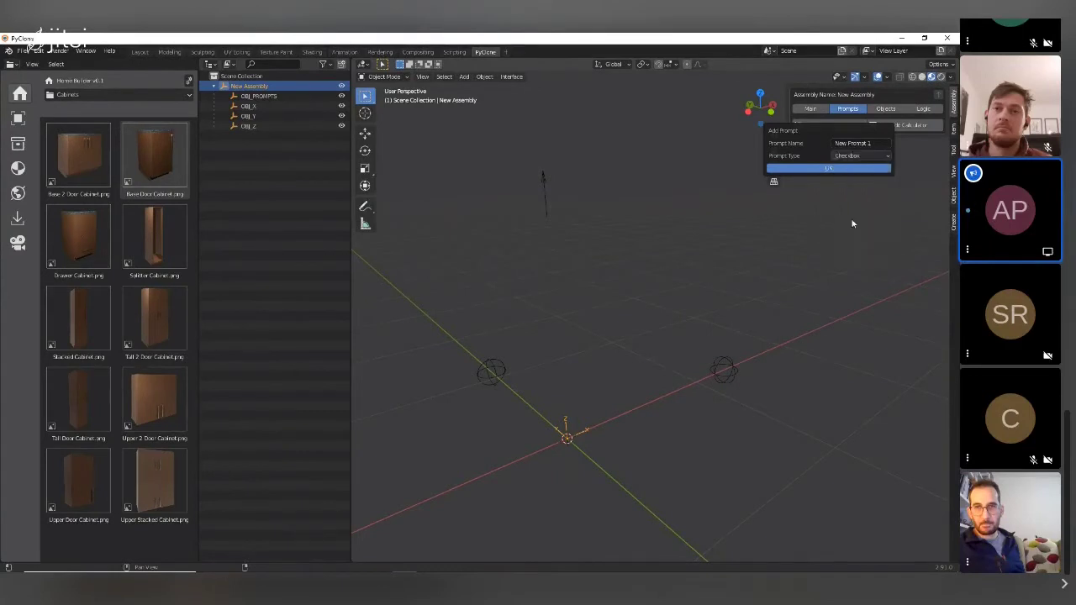
click(870, 146)
text(Hide)
key(Return)
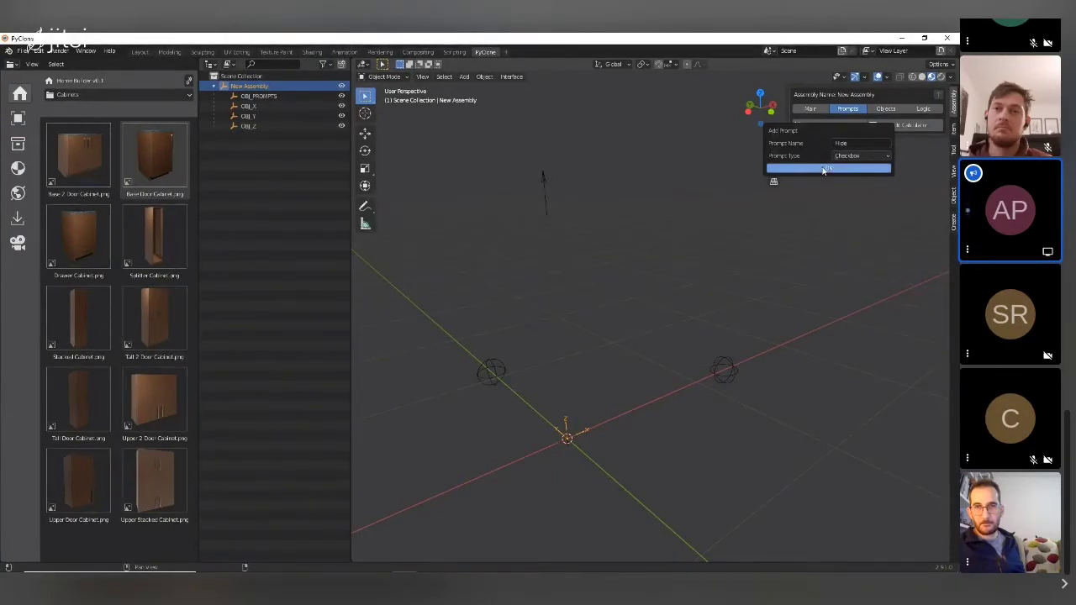
click(824, 169)
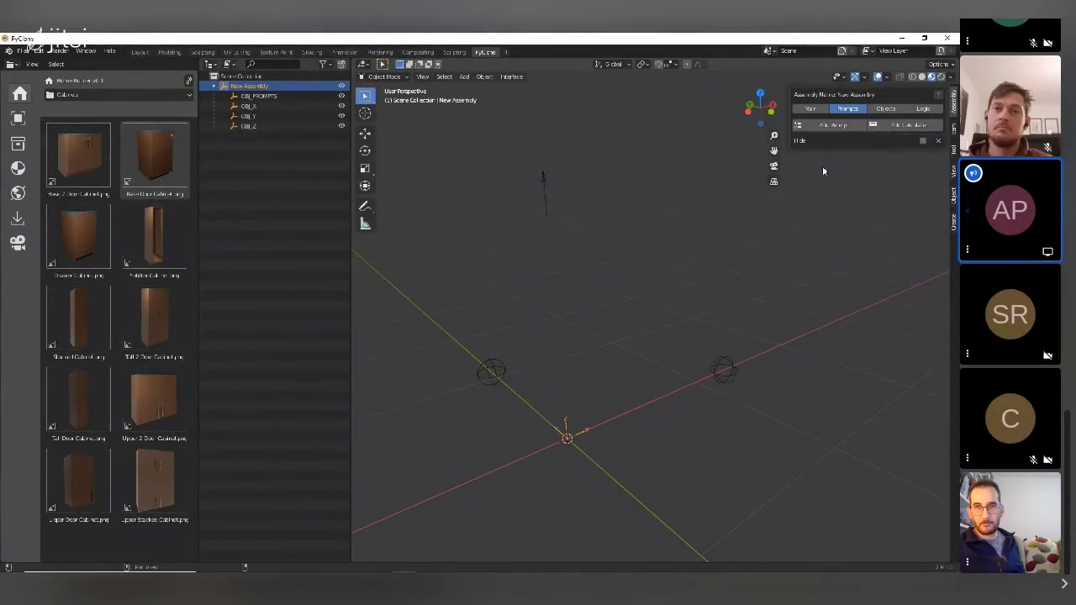
click(922, 142)
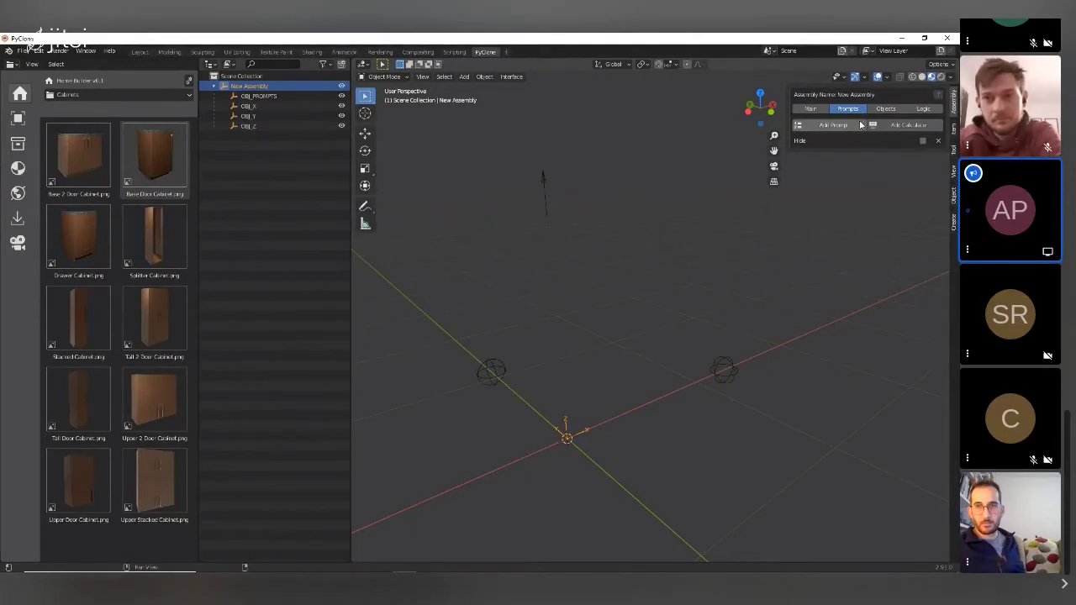
Step: Add a trial Percentage prompt, New Prompt 1, and raise its value
click(832, 125)
click(878, 154)
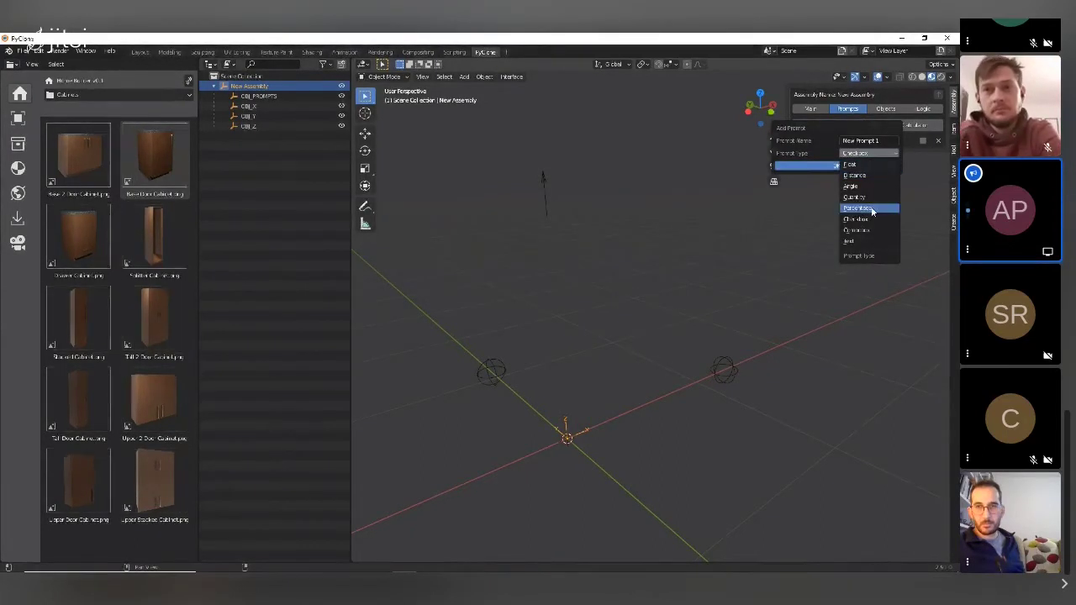
click(859, 208)
click(858, 167)
mouse_move(876, 161)
mouse_down()
mouse_move(931, 158)
mouse_move(903, 169)
mouse_move(935, 178)
mouse_move(863, 158)
mouse_up()
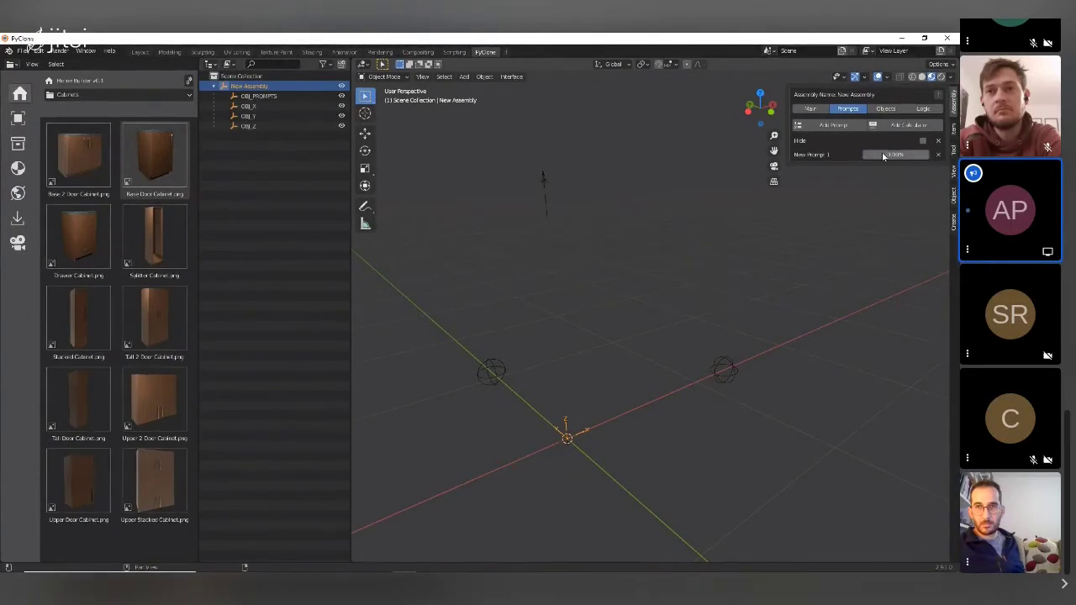
Step: Add a trial Combobox prompt, New Prompt 2, with Combobox Item 2 as its active choice
click(832, 124)
click(872, 151)
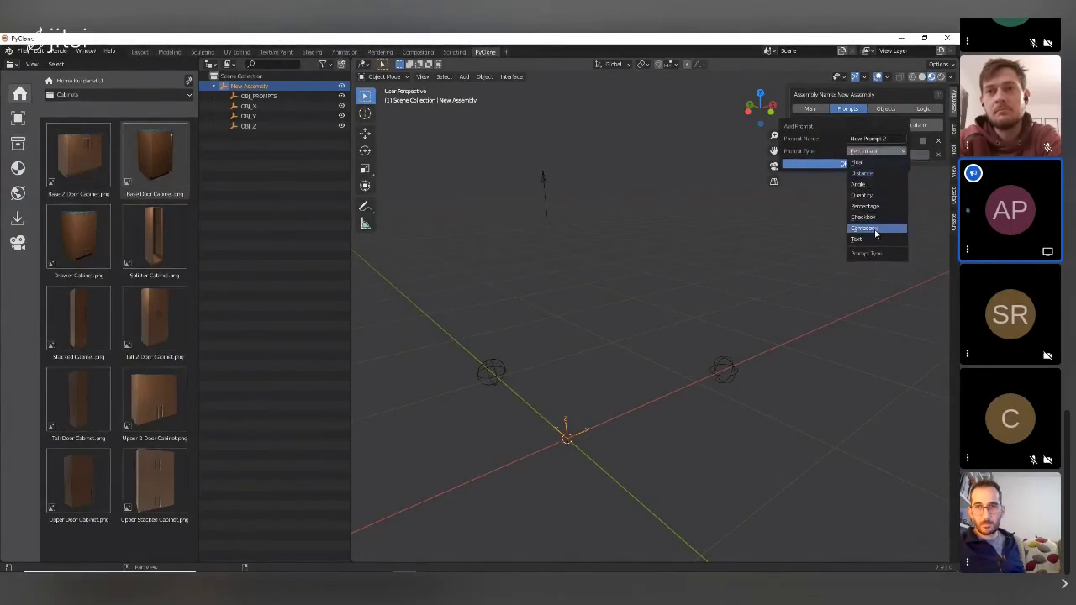
click(874, 229)
click(847, 164)
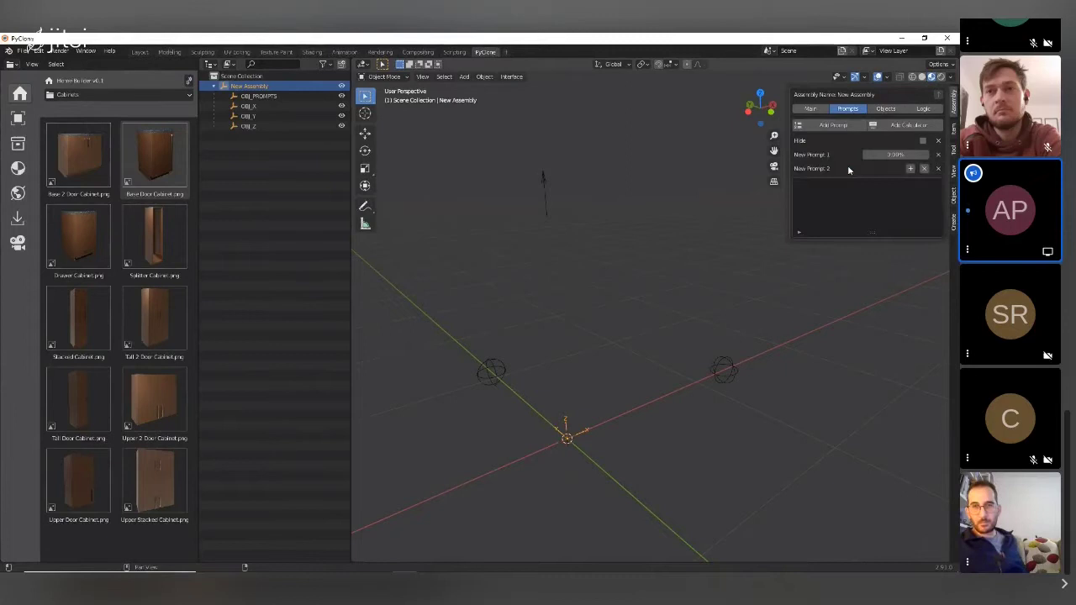
click(910, 169)
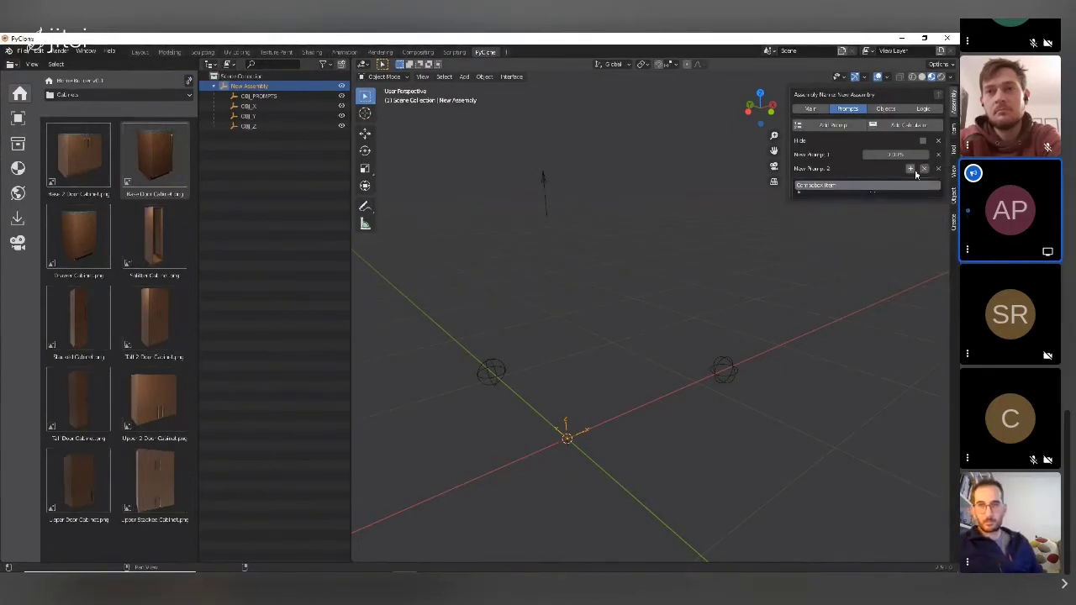
click(912, 170)
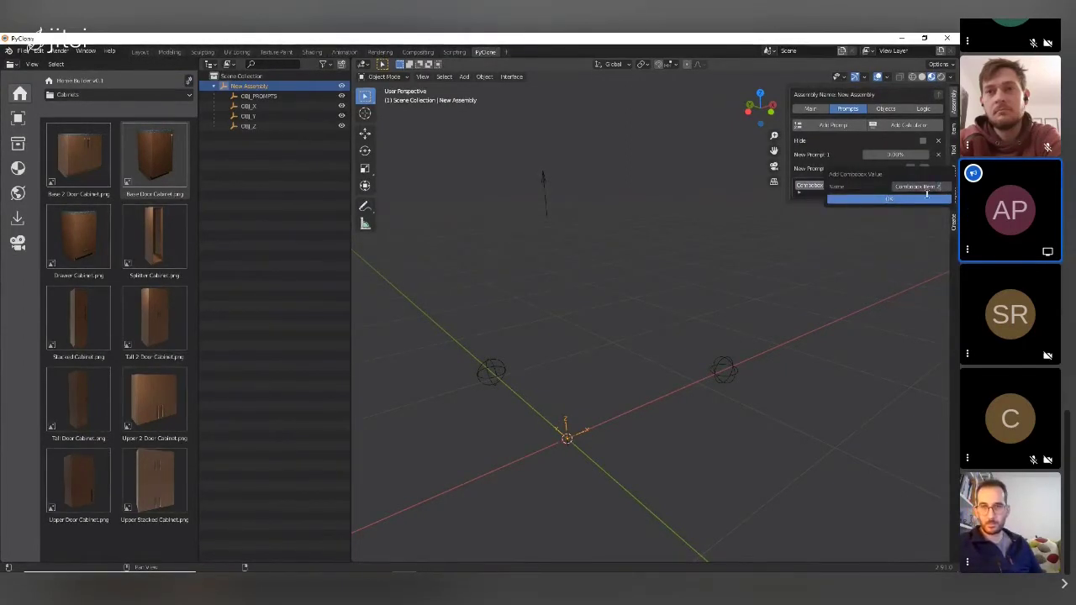
click(910, 200)
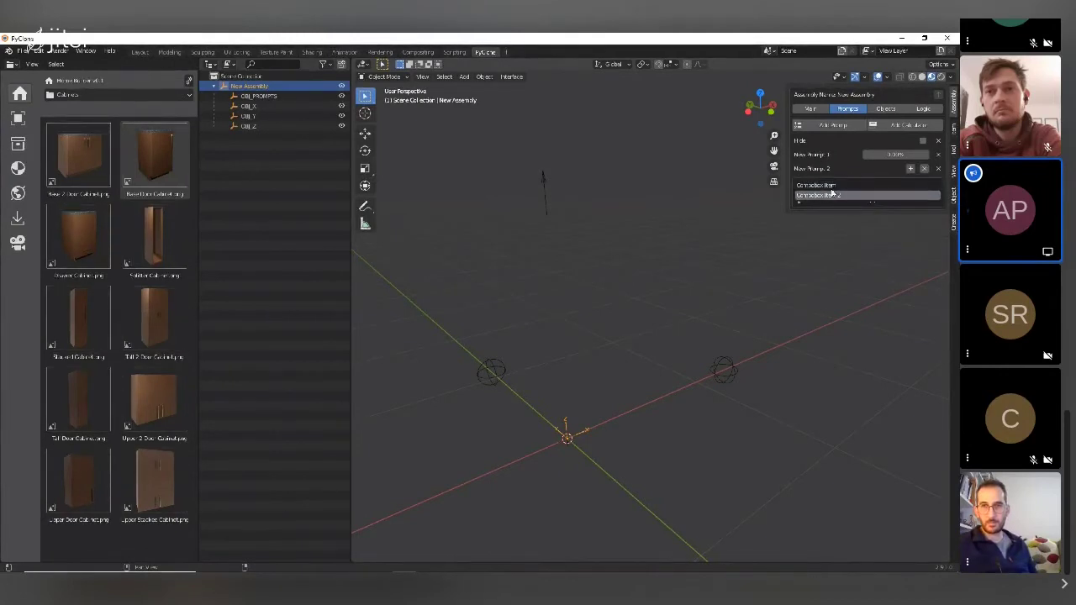
click(830, 194)
Step: Delete New Prompt 2 and New Prompt 1, then show the assembly's Objects page
click(938, 168)
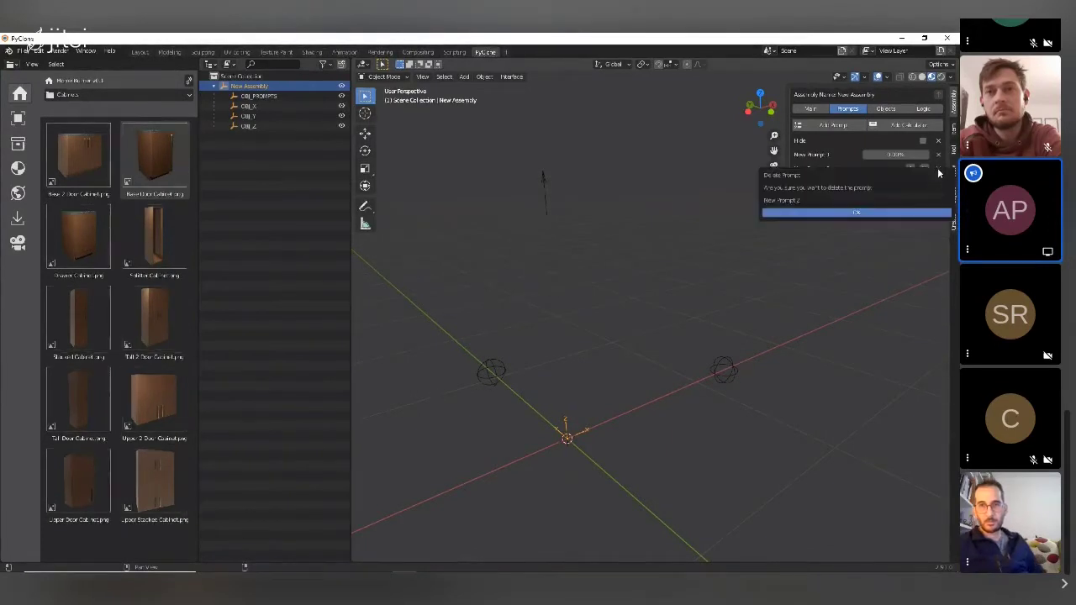
click(862, 215)
click(938, 155)
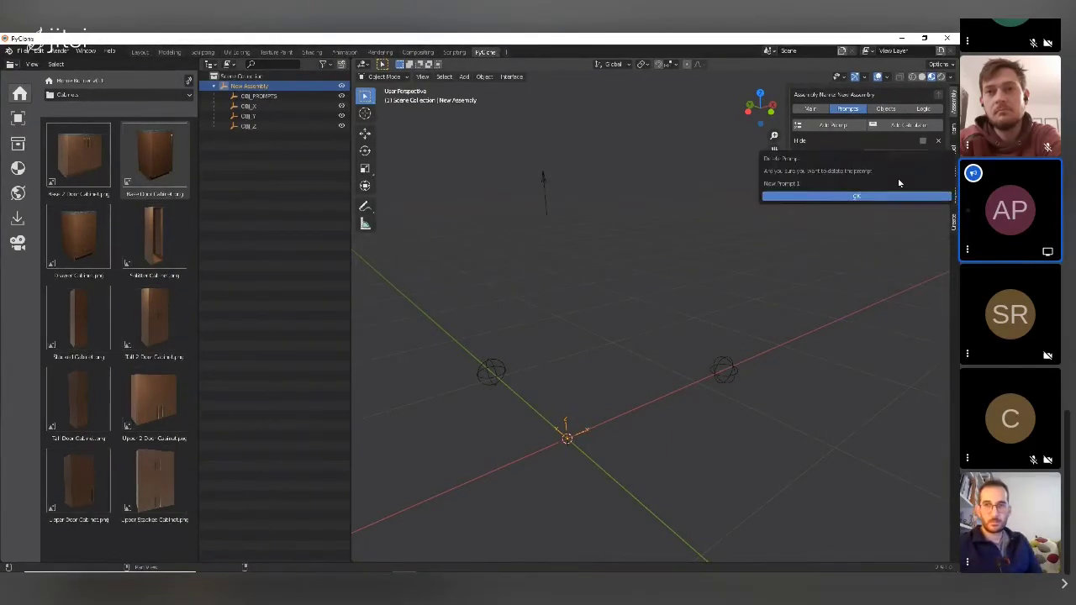
click(892, 196)
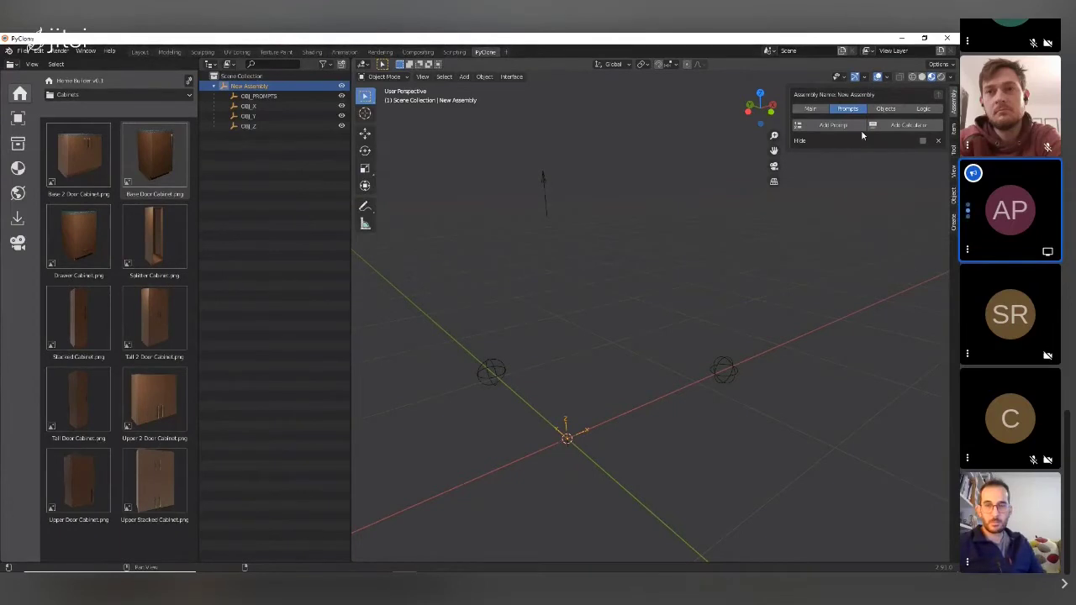
click(887, 110)
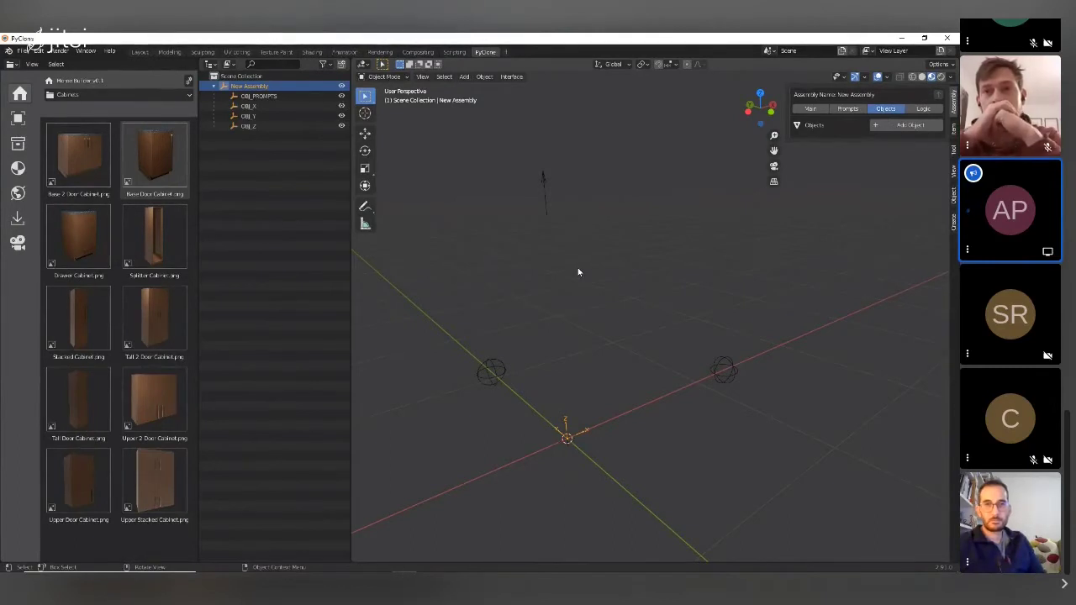
Step: Add a Mesh object named New Object to the assembly and orbit to view the cube
click(906, 125)
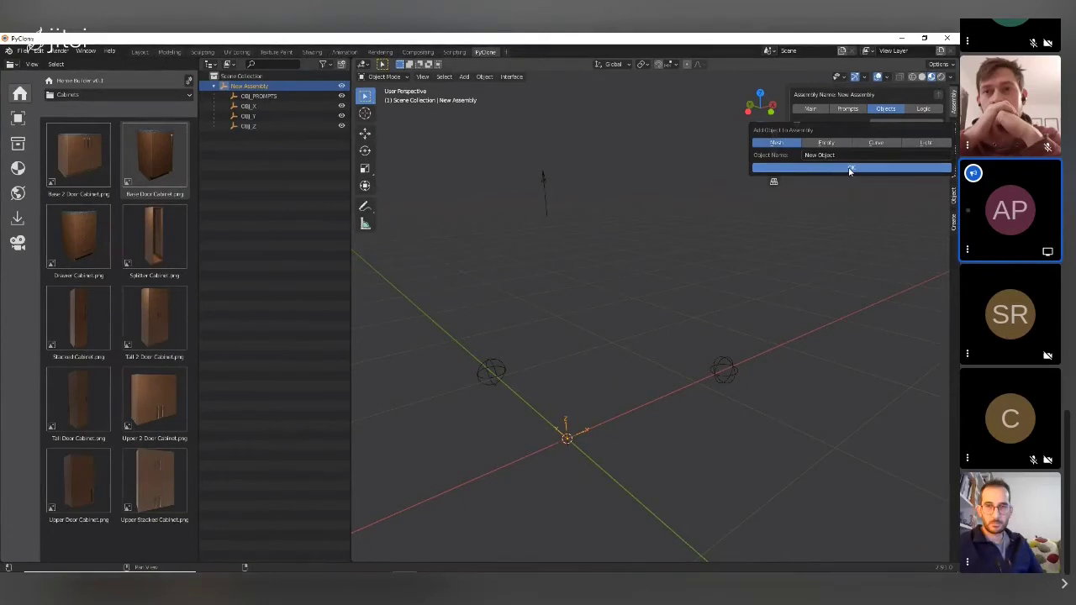
click(849, 170)
mouse_move(635, 251)
middle_down()
mouse_move(591, 230)
mouse_move(591, 249)
mouse_move(730, 228)
mouse_move(635, 265)
middle_up()
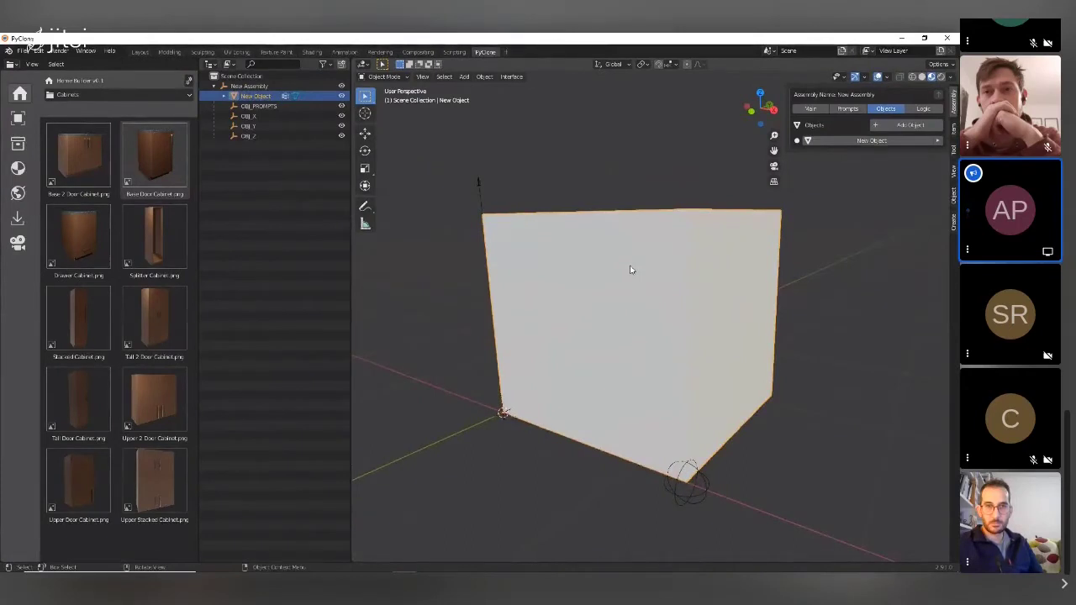
scroll(628, 270, down, 1)
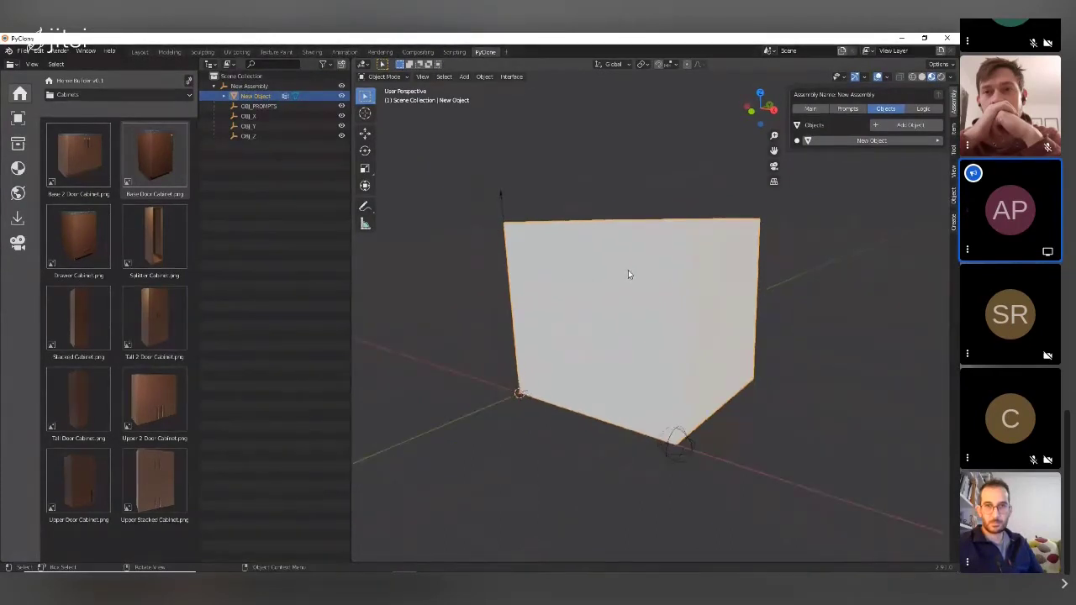
middle_drag(622, 278, 585, 300)
scroll(563, 294, up, 1)
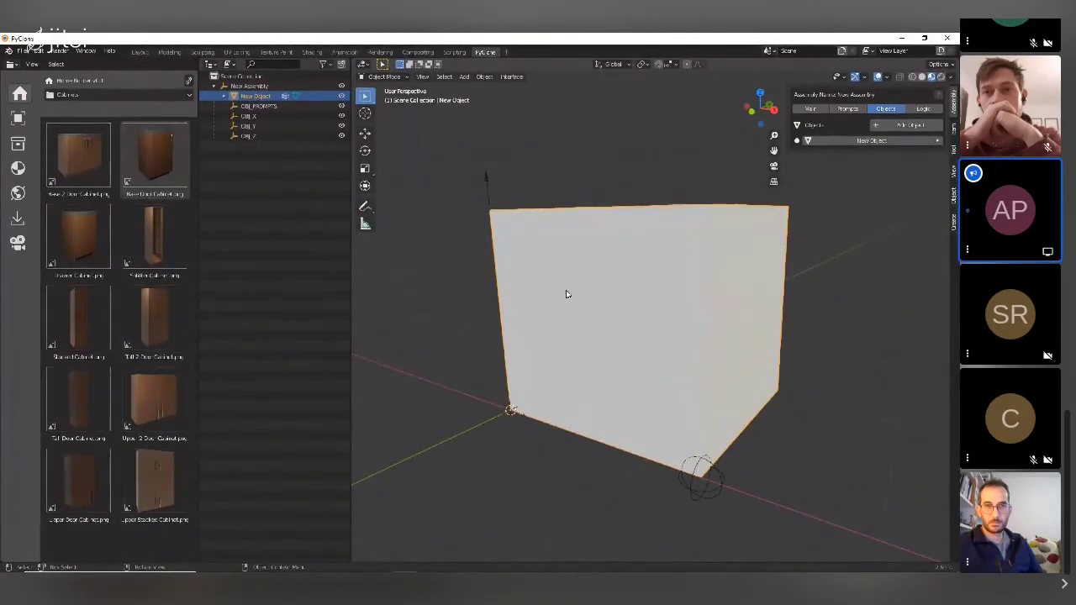
Step: Inset and extrude the cube's front face inward to form an open box, then show Main properties
key(Tab)
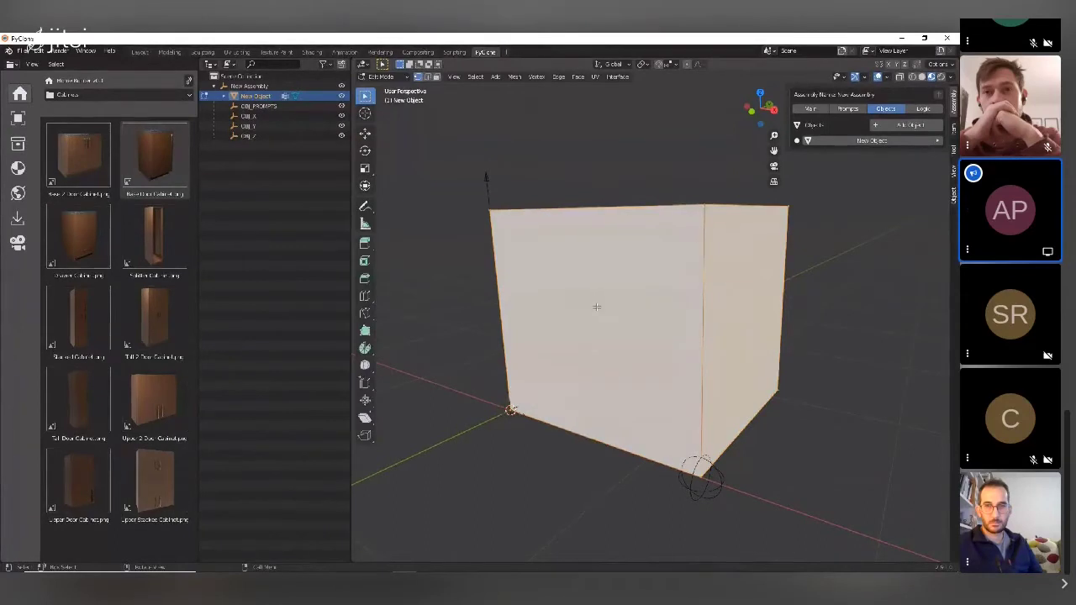
key(3)
key(i)
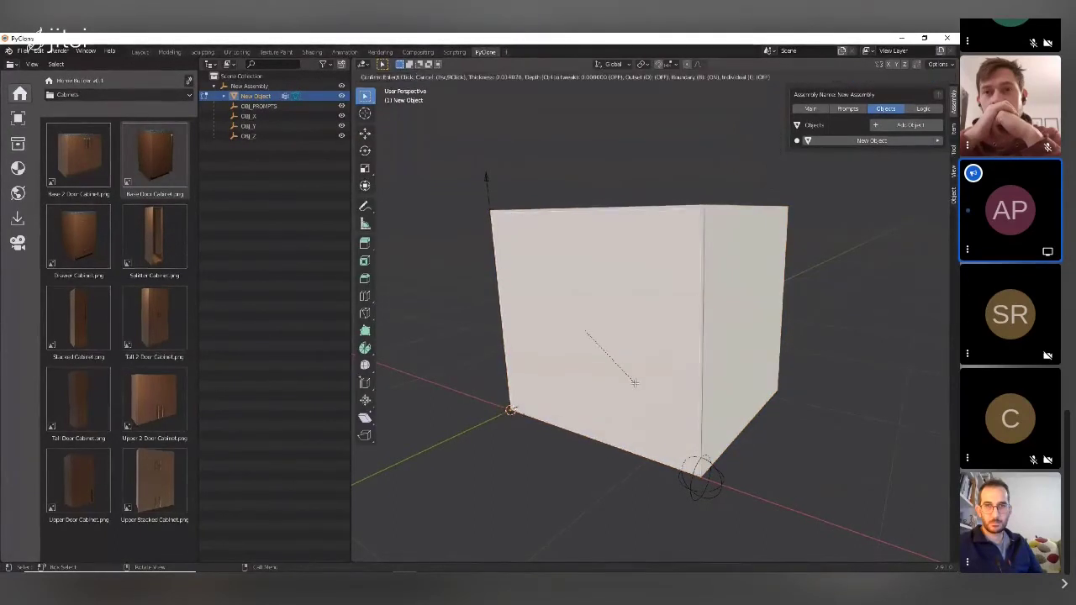
click(617, 357)
key(e)
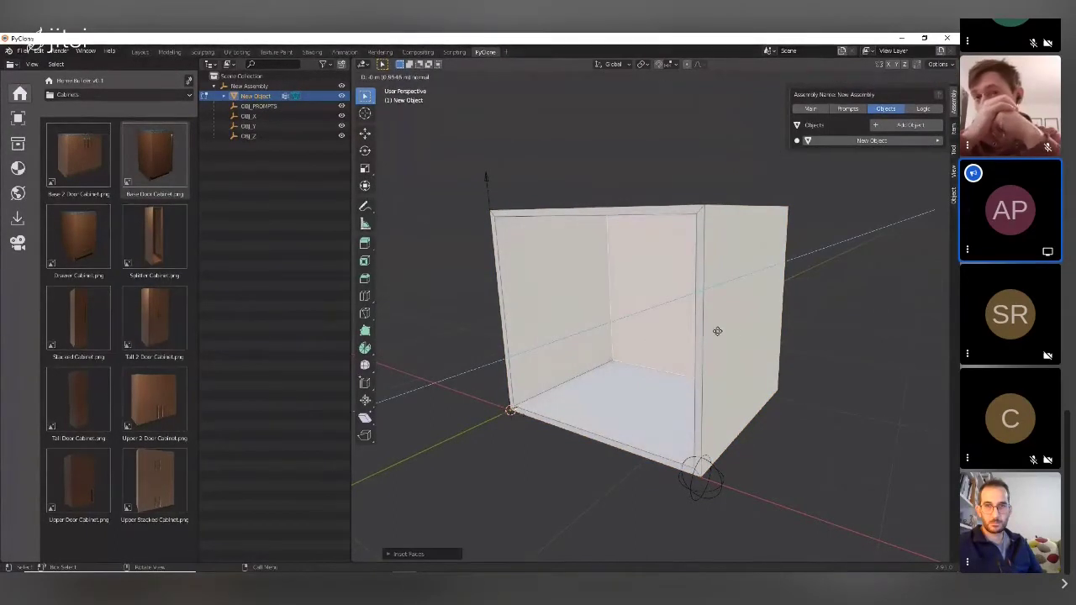
click(703, 332)
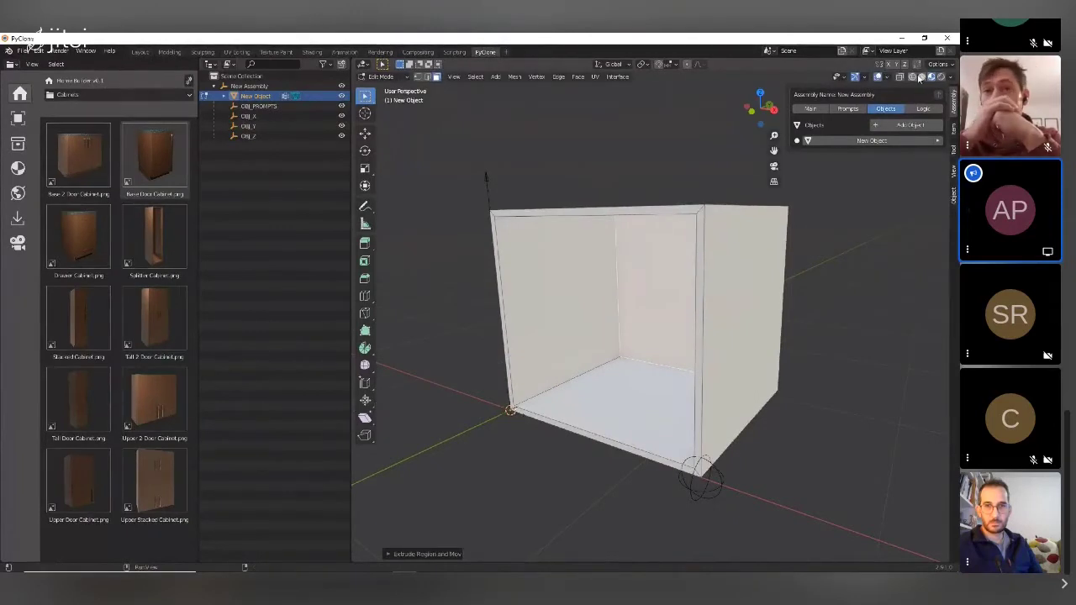
mouse_move(757, 287)
middle_down()
mouse_move(654, 212)
mouse_move(631, 235)
middle_up()
key(Tab)
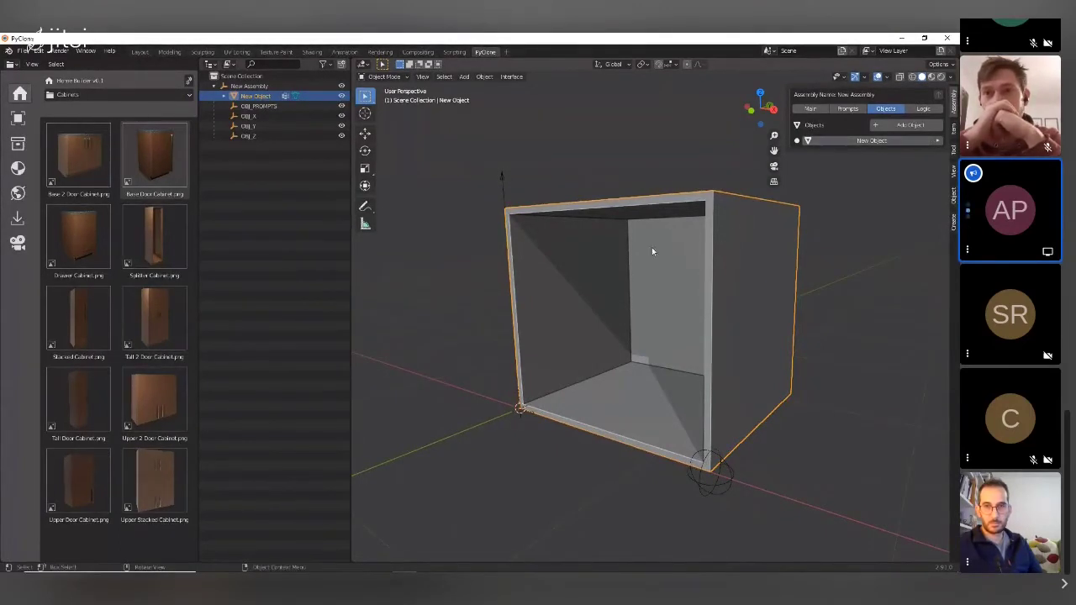
middle_drag(667, 274, 611, 235)
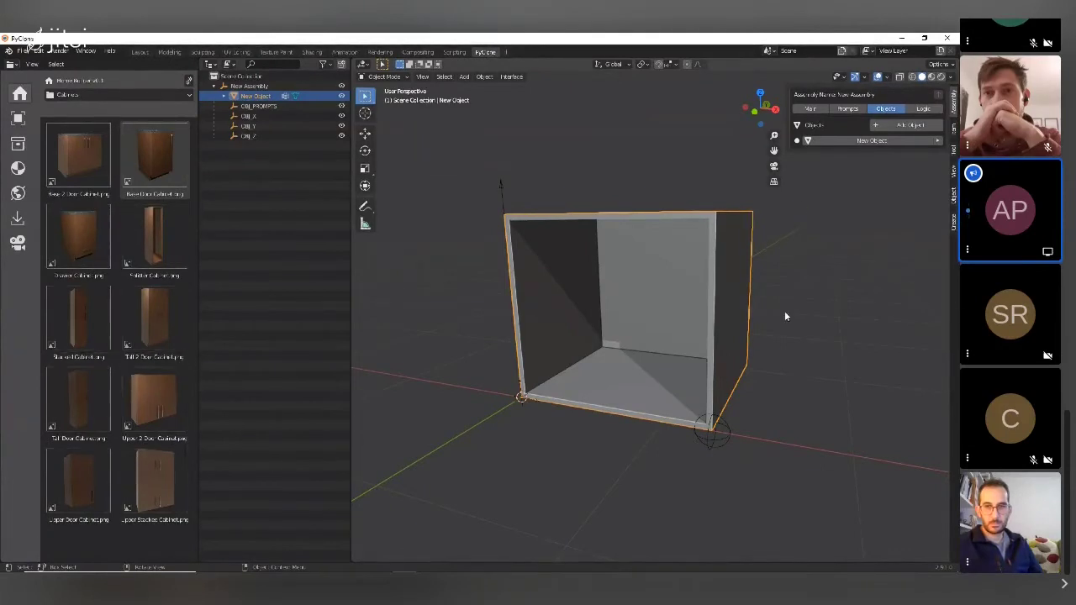
click(809, 108)
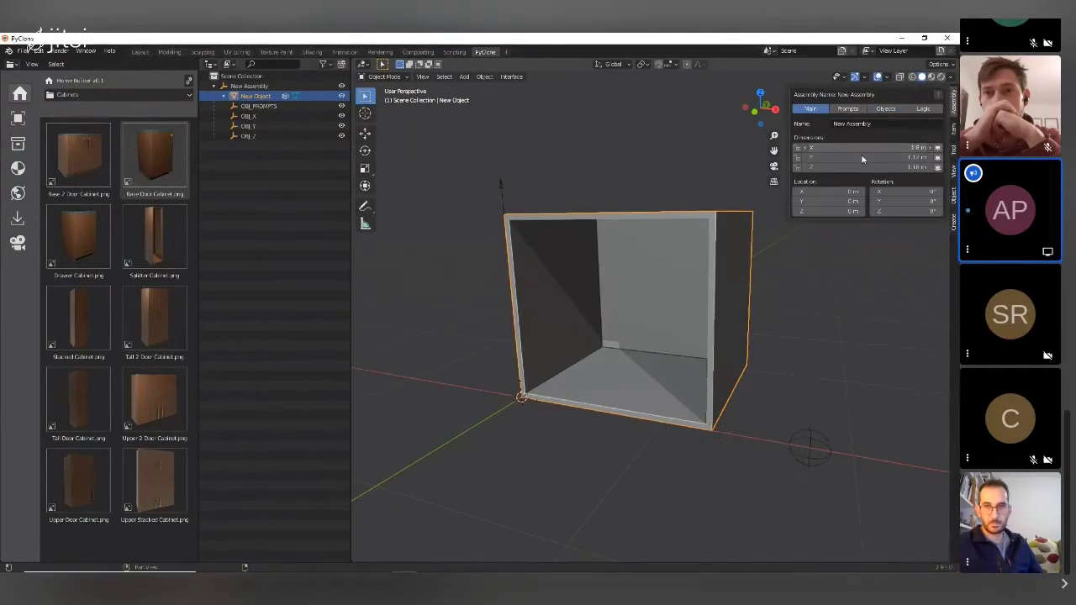
Step: Widen the assembly's X dimension to 1.52 m and expand New Object in the objects list
drag(850, 157, 842, 166)
click(885, 110)
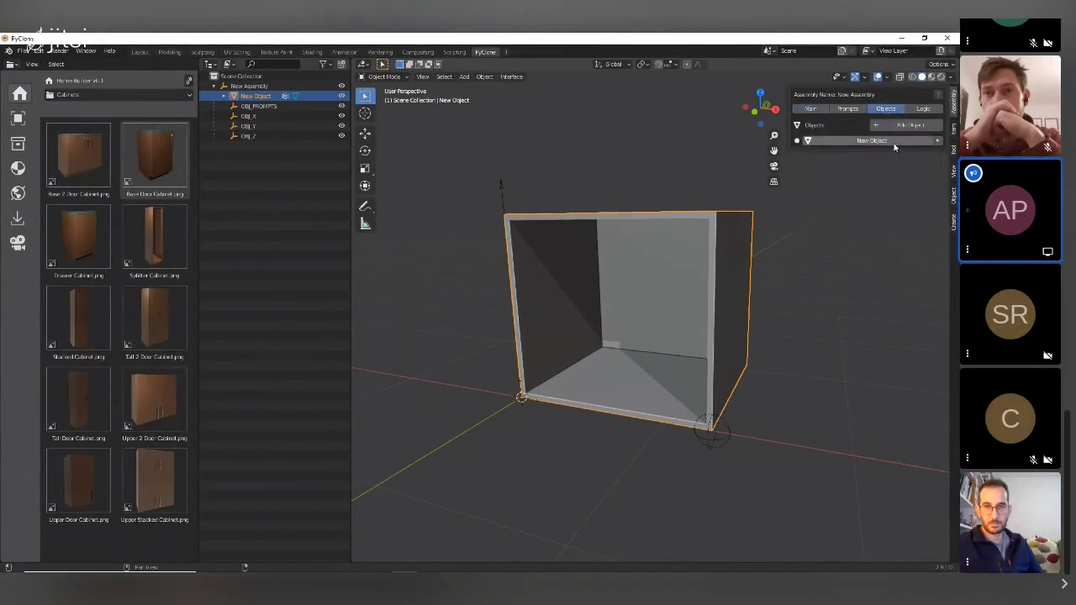
click(938, 141)
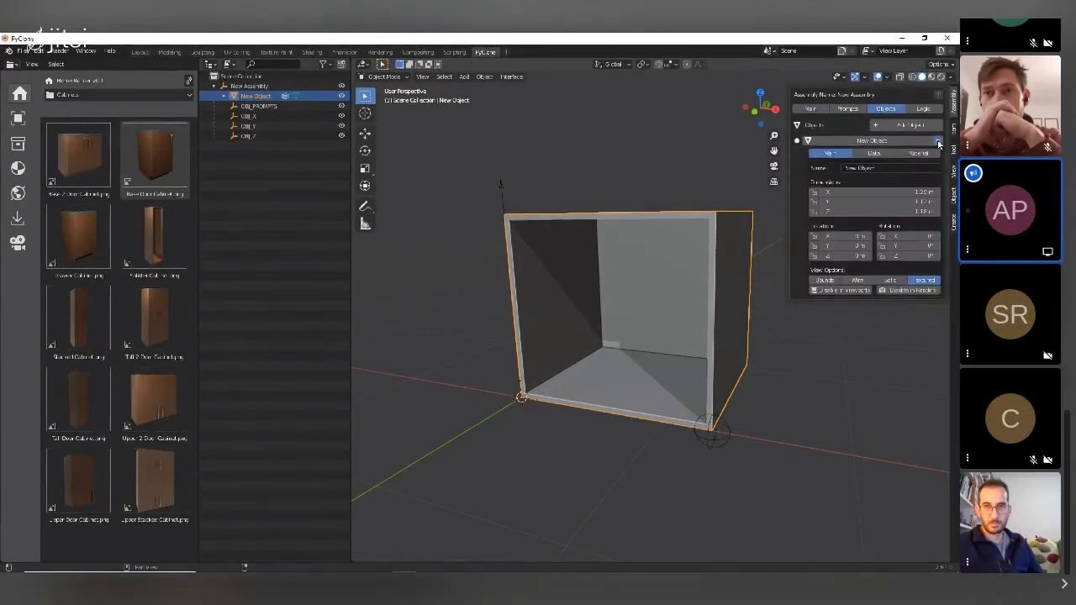
Step: Put the New Object mesh into edit mode from its Data options
click(873, 154)
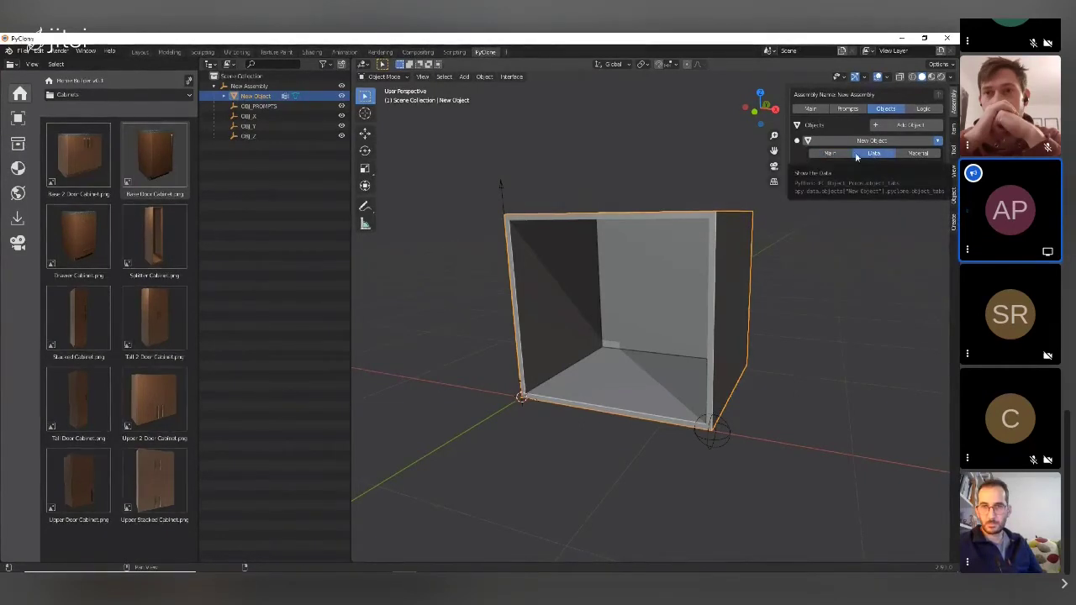
click(830, 153)
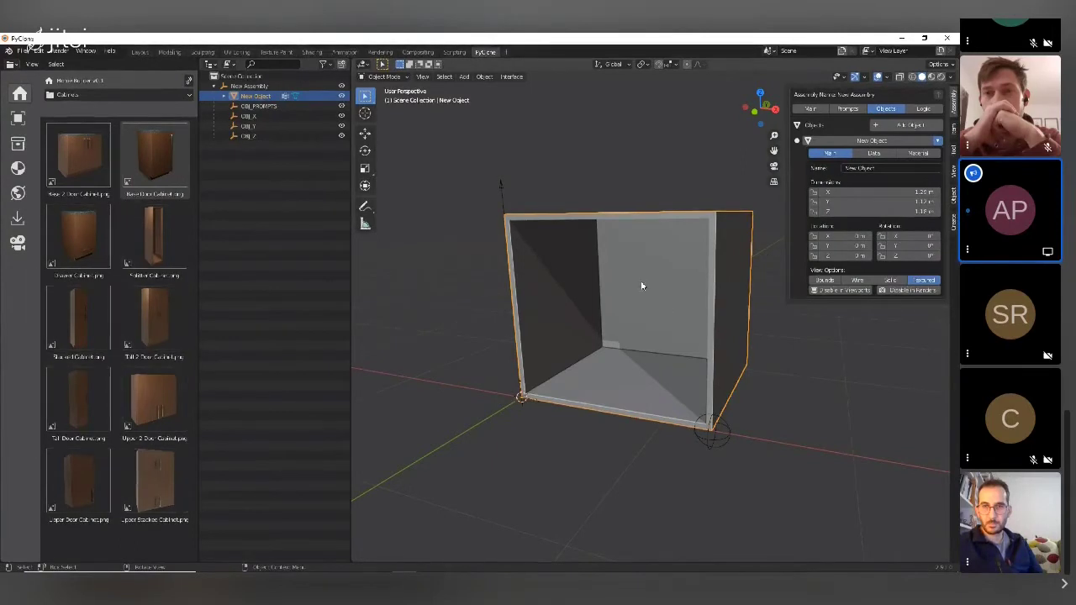
click(871, 155)
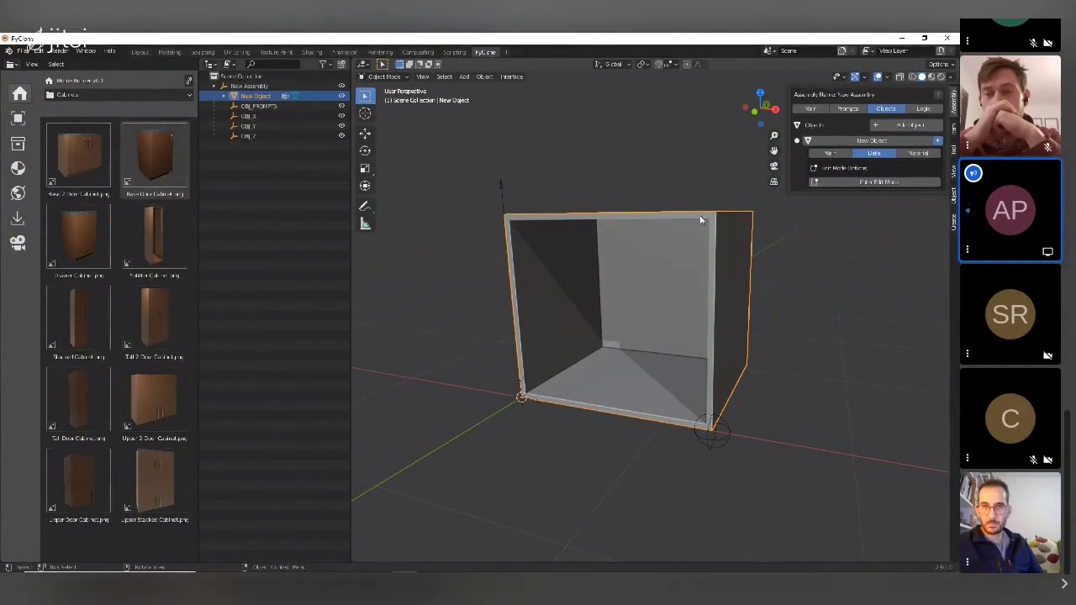
click(873, 183)
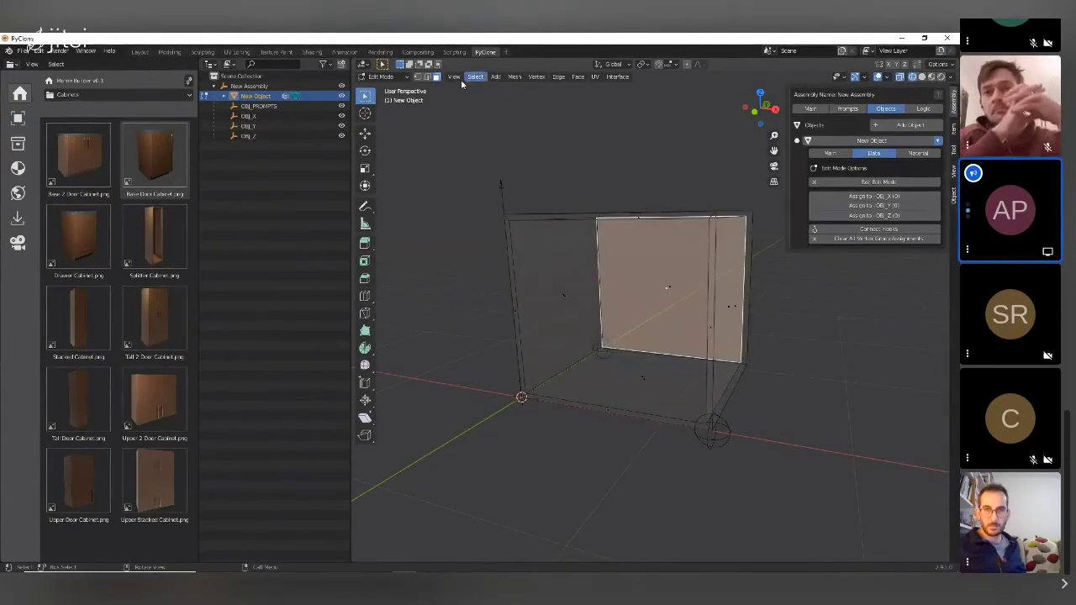
Step: Select the box's right side faces, then the faces along its top
middle_drag(546, 105, 739, 241)
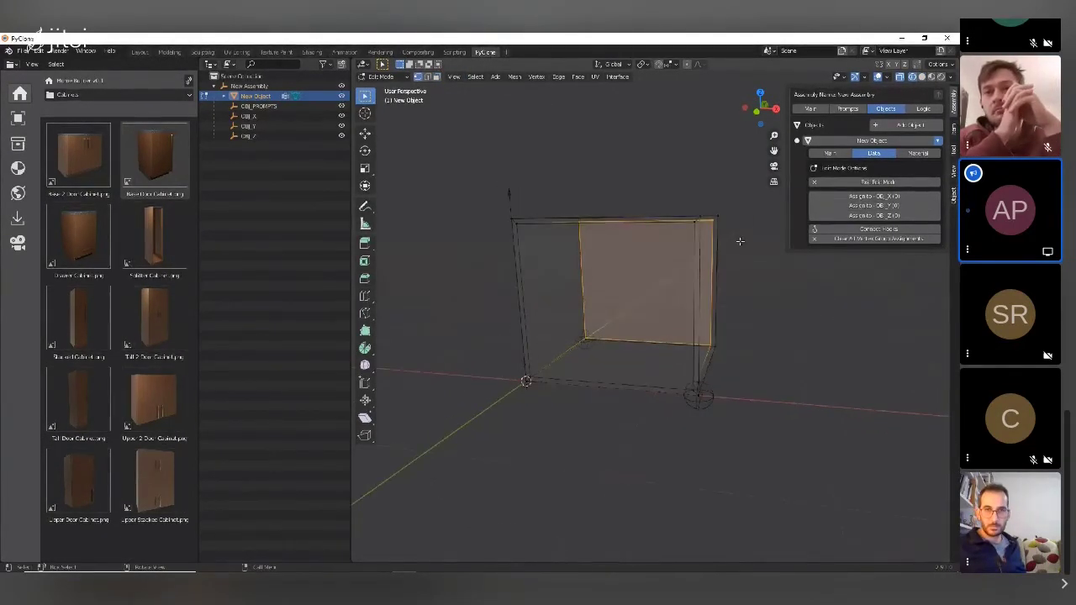
click(736, 195)
drag(666, 168, 778, 463)
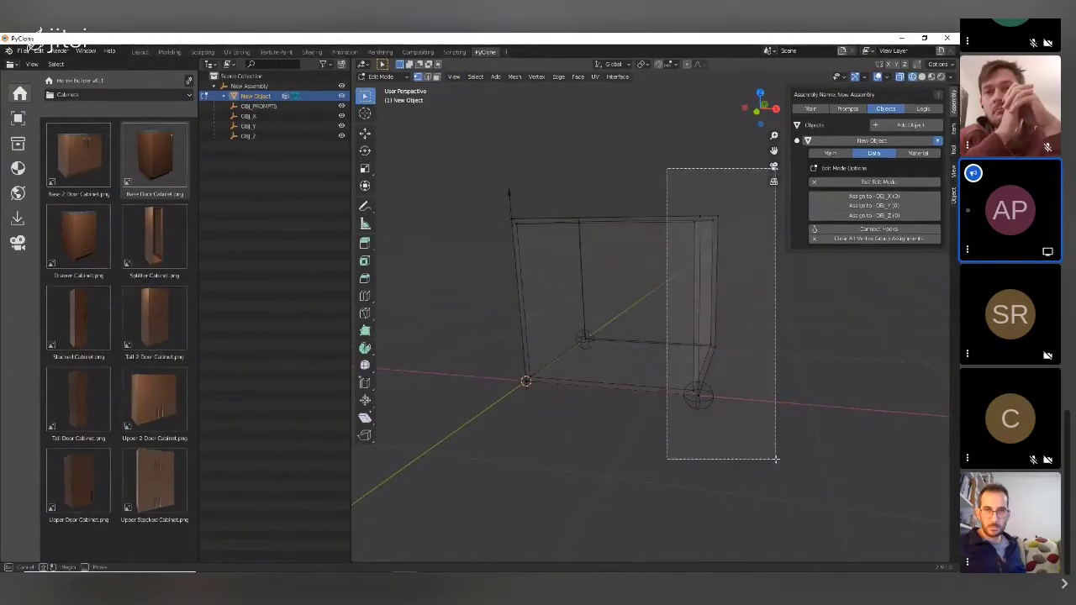
middle_drag(719, 316, 696, 351)
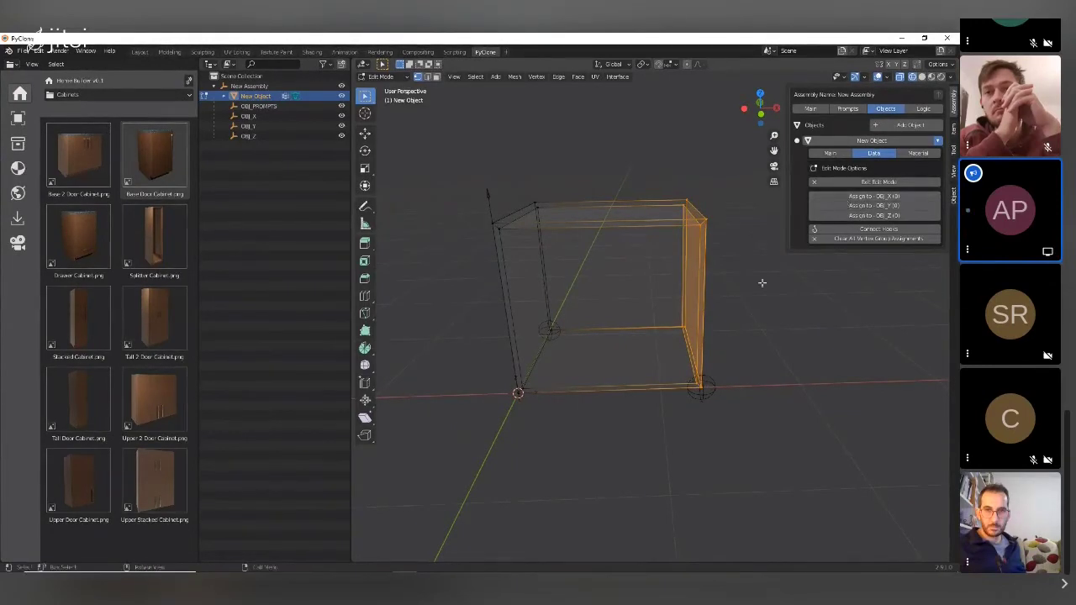
middle_drag(764, 279, 745, 277)
drag(435, 152, 745, 245)
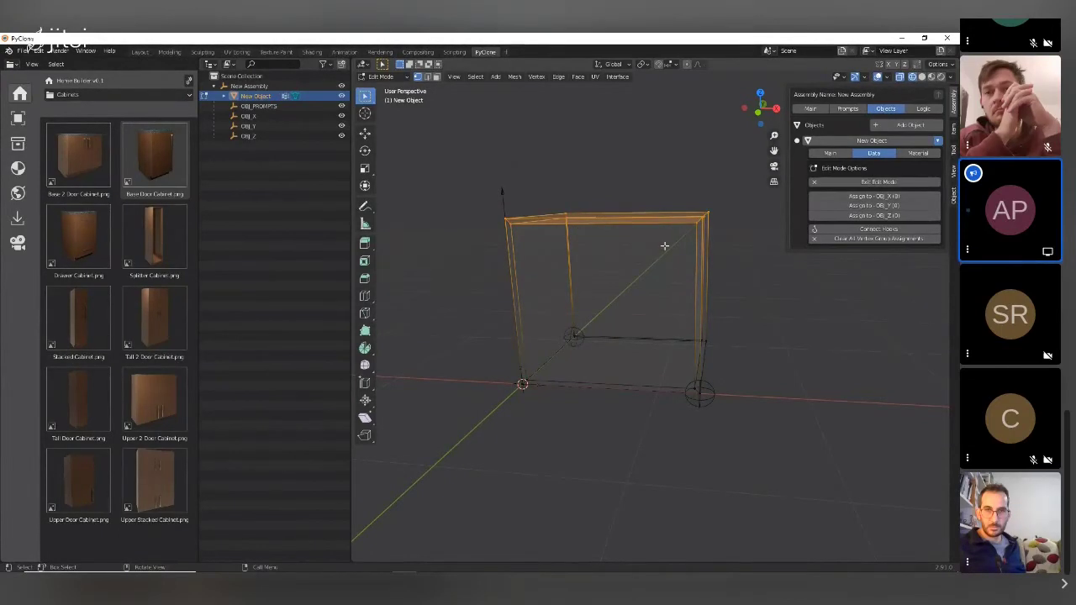
Step: Reselect the right side faces and connect the hooks to their vertex groups
middle_drag(664, 245, 706, 271)
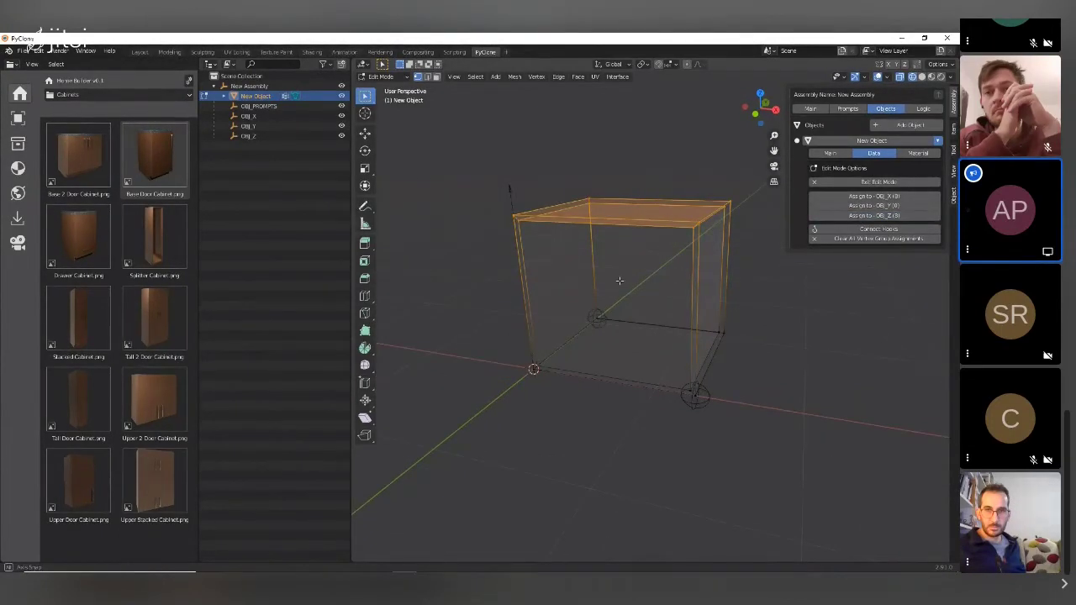
middle_drag(619, 280, 658, 215)
drag(631, 174, 773, 417)
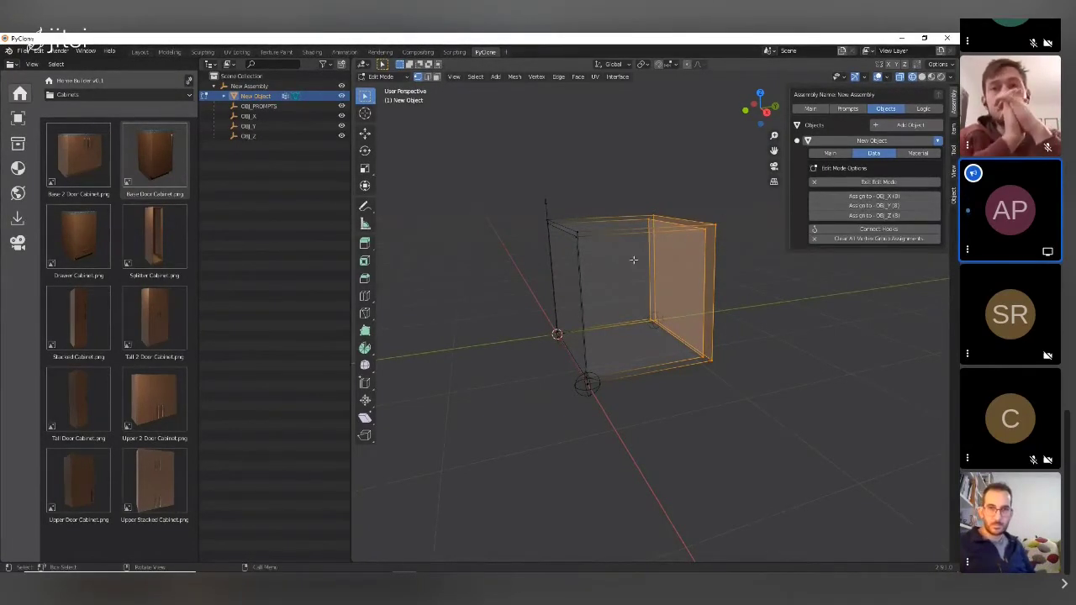
middle_drag(600, 264, 630, 283)
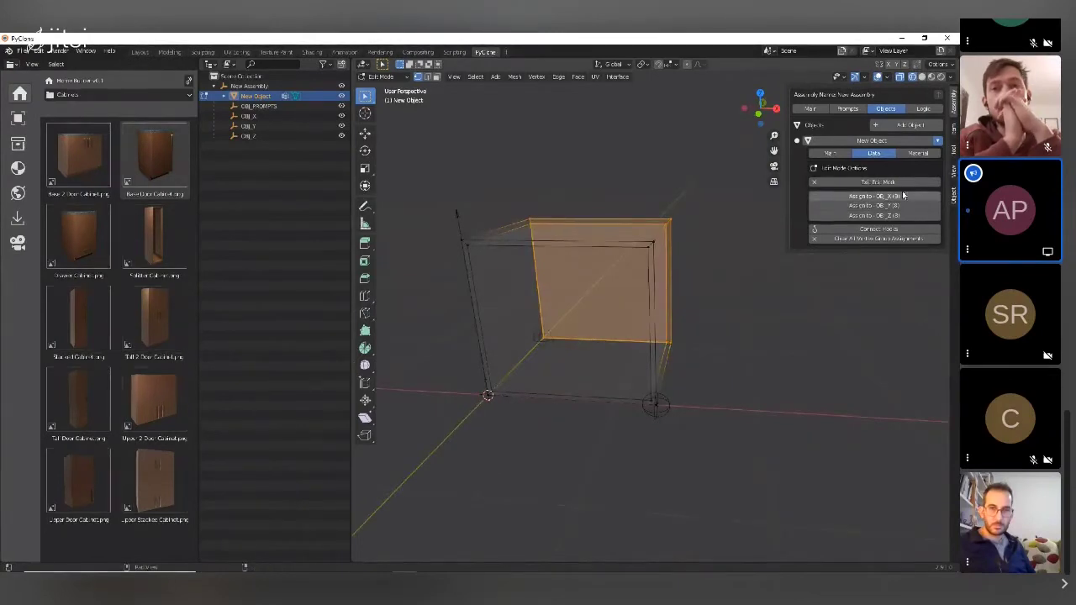
click(874, 230)
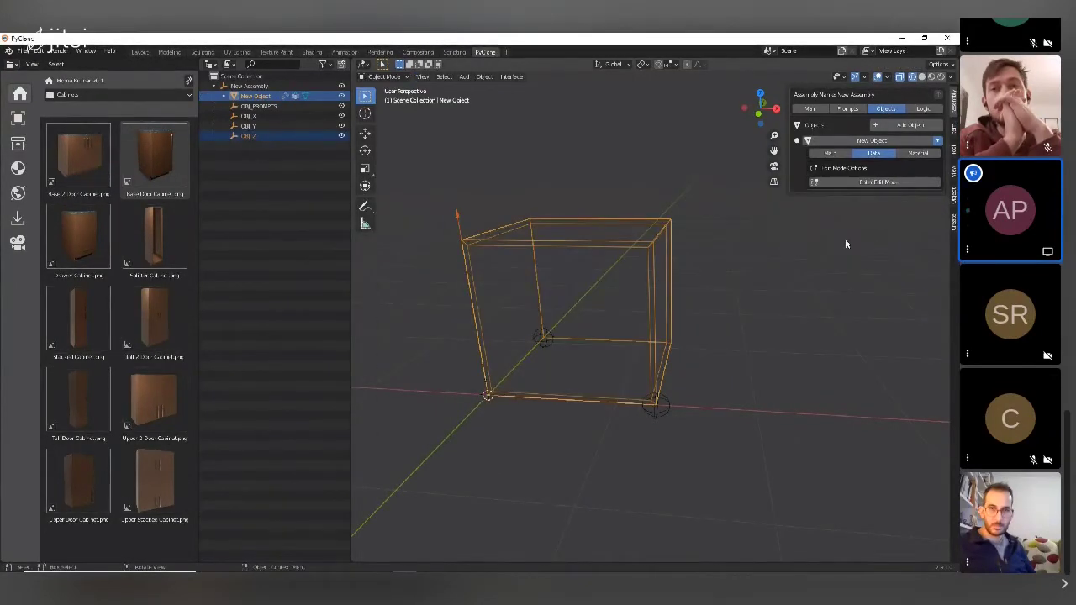
Step: Test the hooks by slightly moving OBJ_X, then starting and cancelling a move of OBJ_Z
click(664, 412)
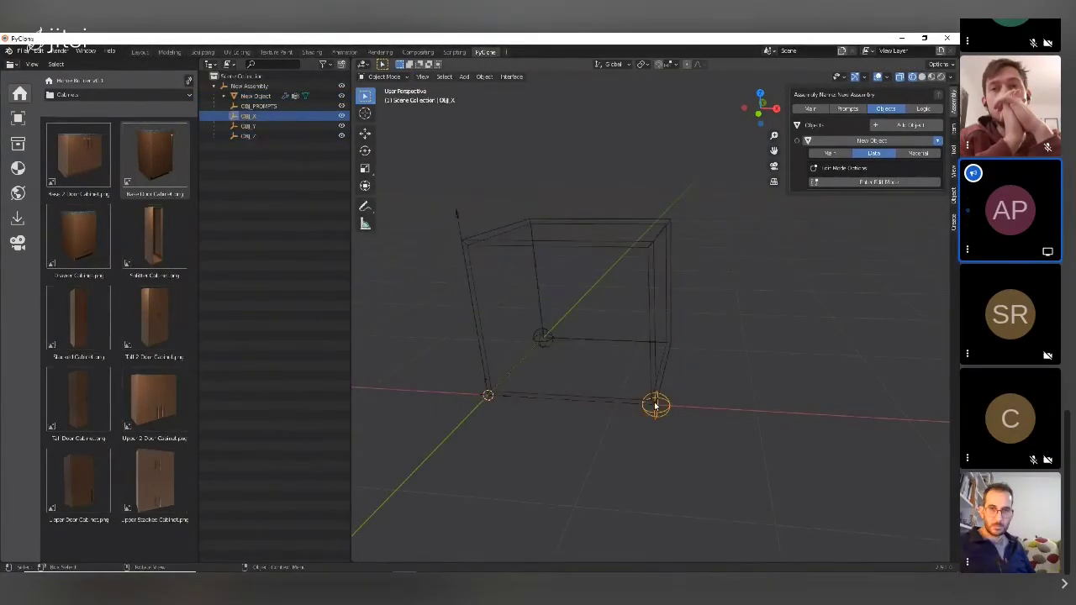
key(g)
click(632, 389)
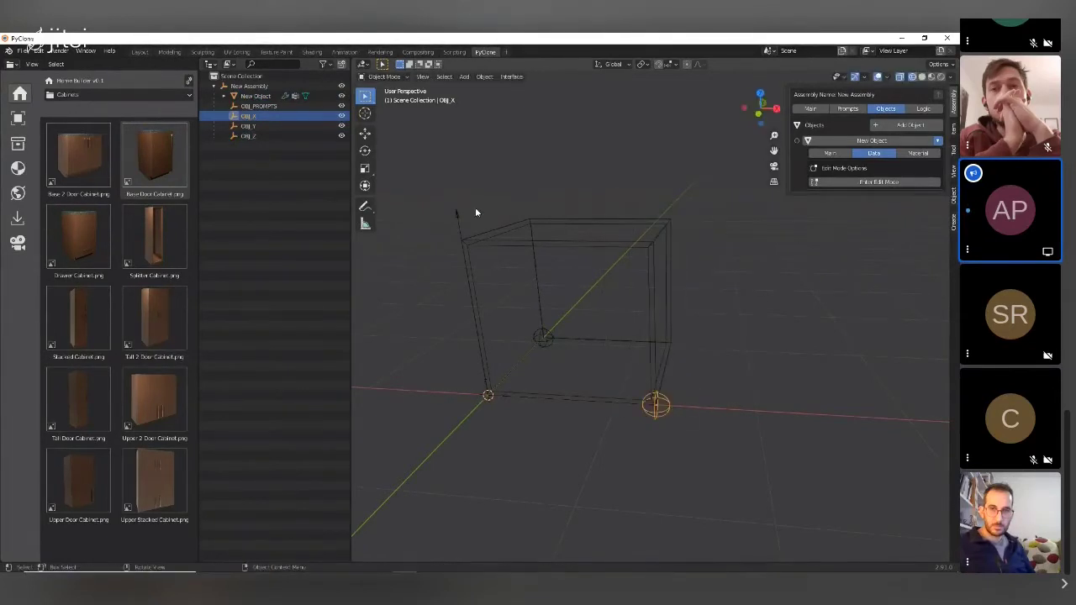
click(460, 218)
key(g)
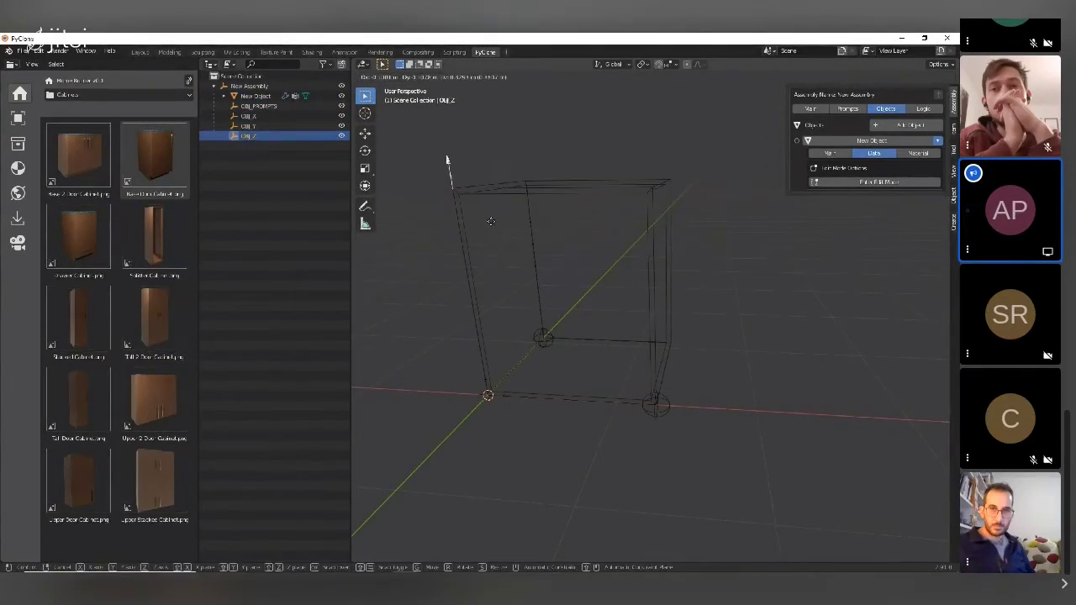
key(Escape)
Step: Select the New Object box and show its transform and dimensions in the sidebar Item tab
click(547, 340)
middle_drag(579, 341, 634, 295)
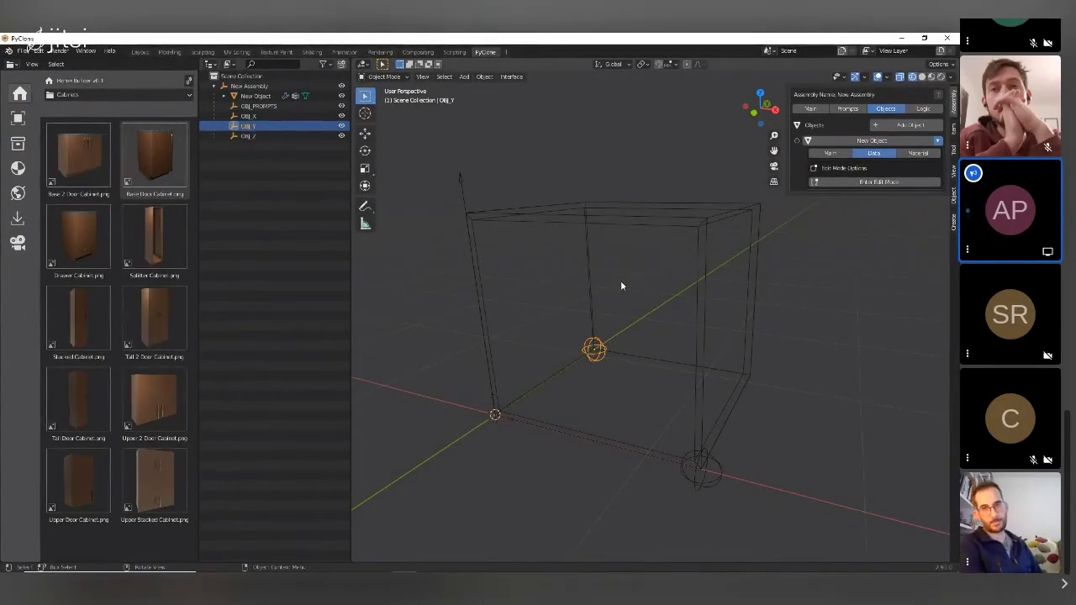
click(596, 226)
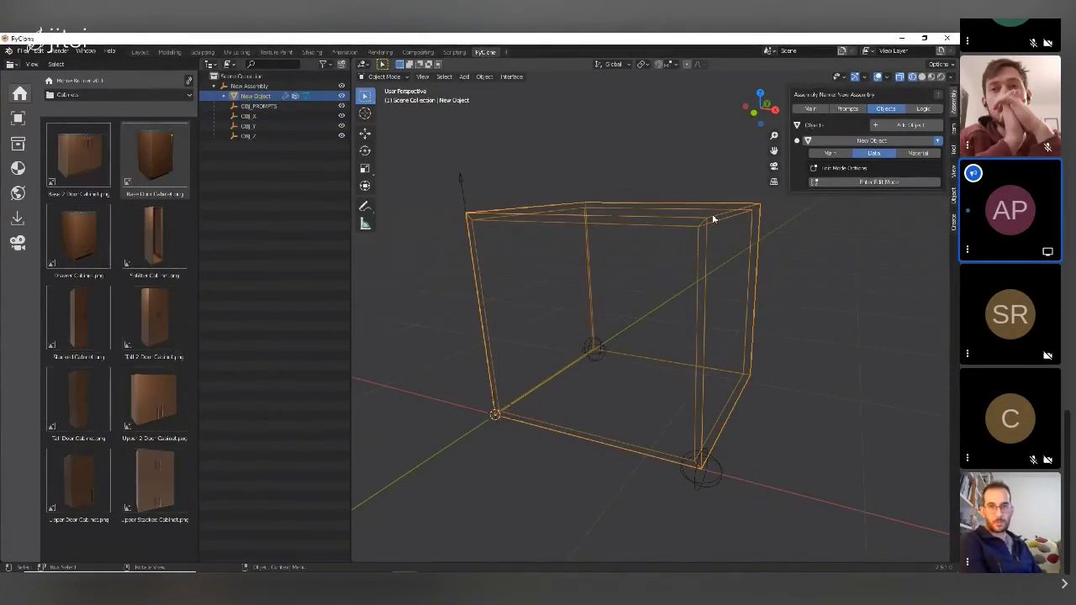
click(954, 135)
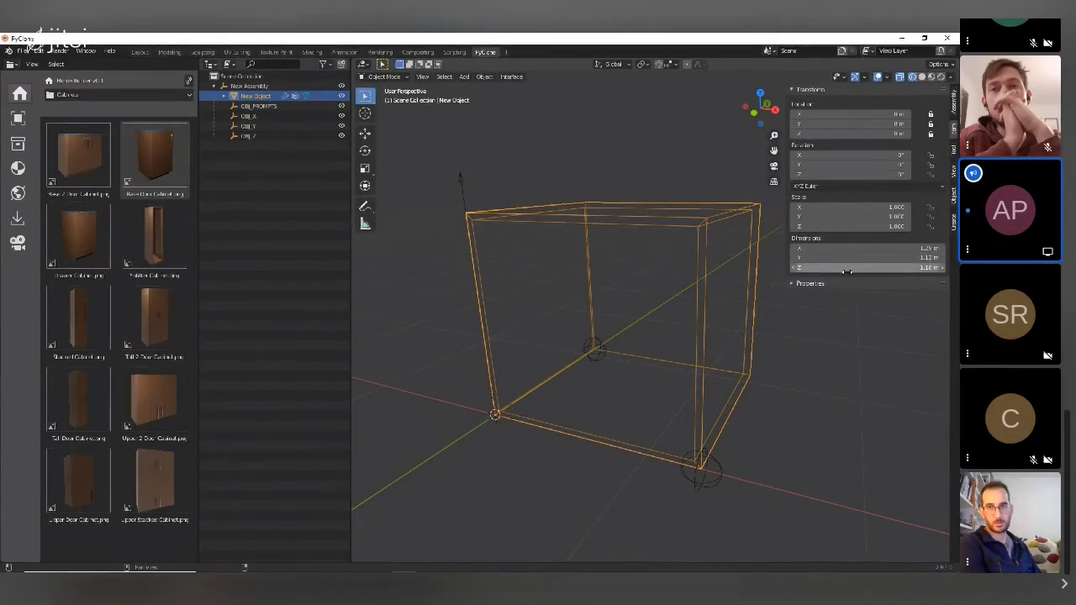
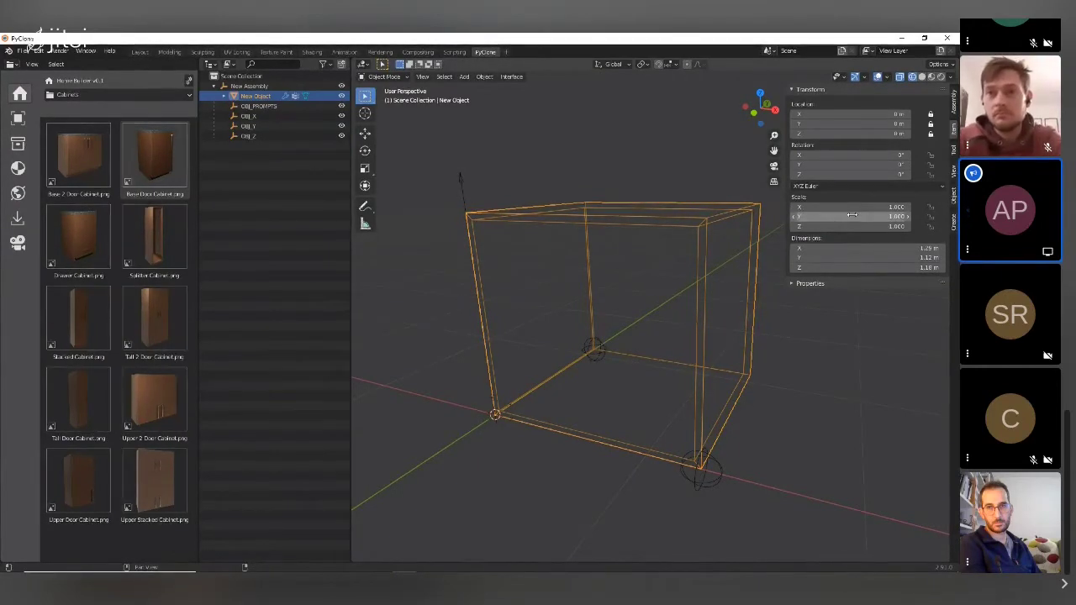
Step: Move the OBJ_X width empty to 0.75 m along X, then reselect the cabinet box
click(701, 467)
drag(721, 472, 659, 385)
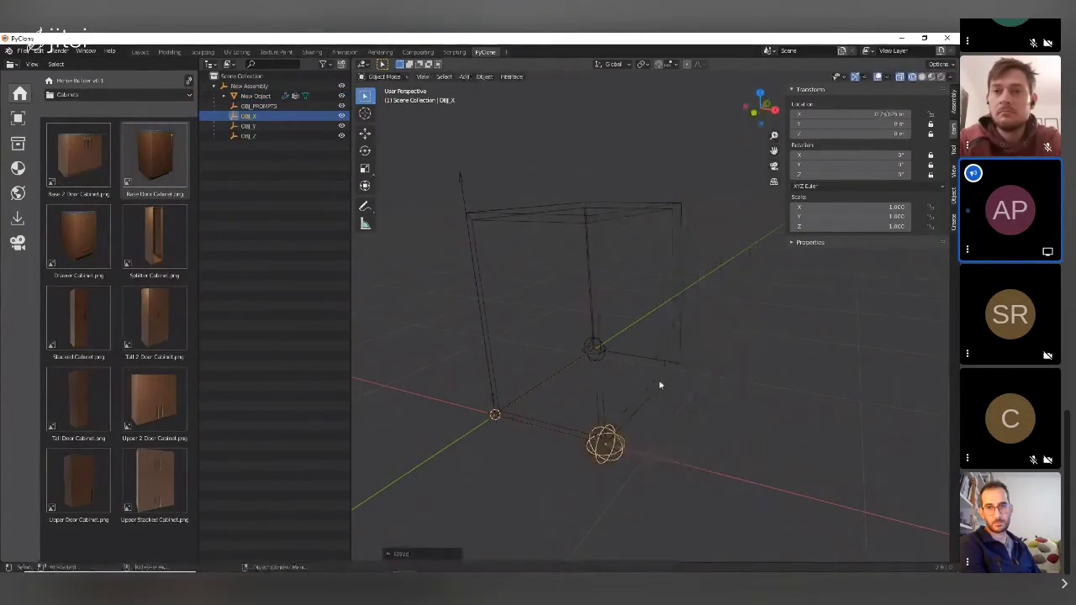
click(660, 385)
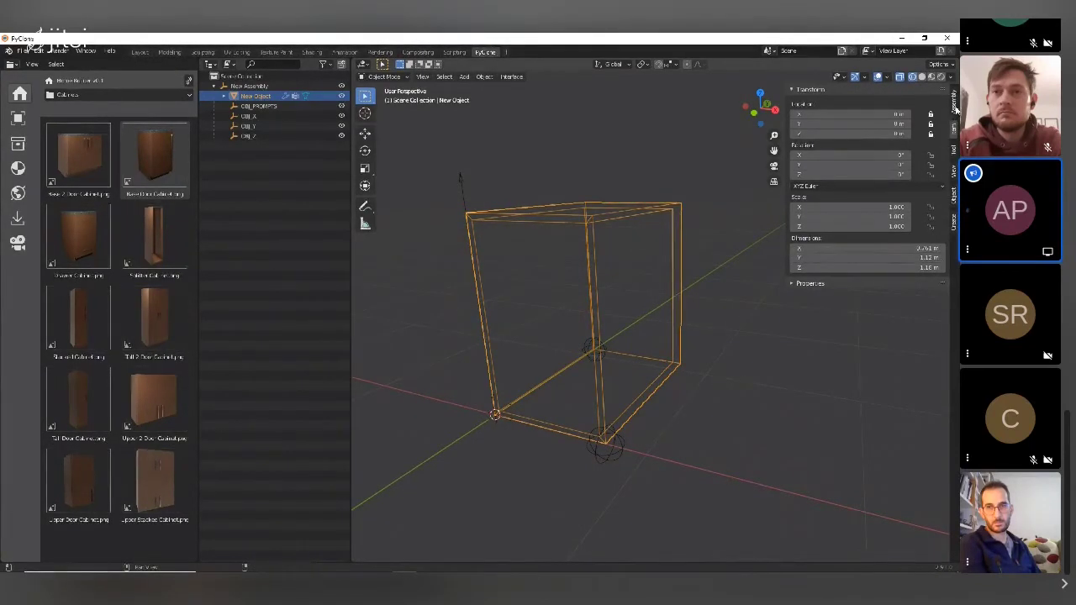
Step: Show the Assembly tab's Material options and switch the viewport to Solid shading
click(953, 105)
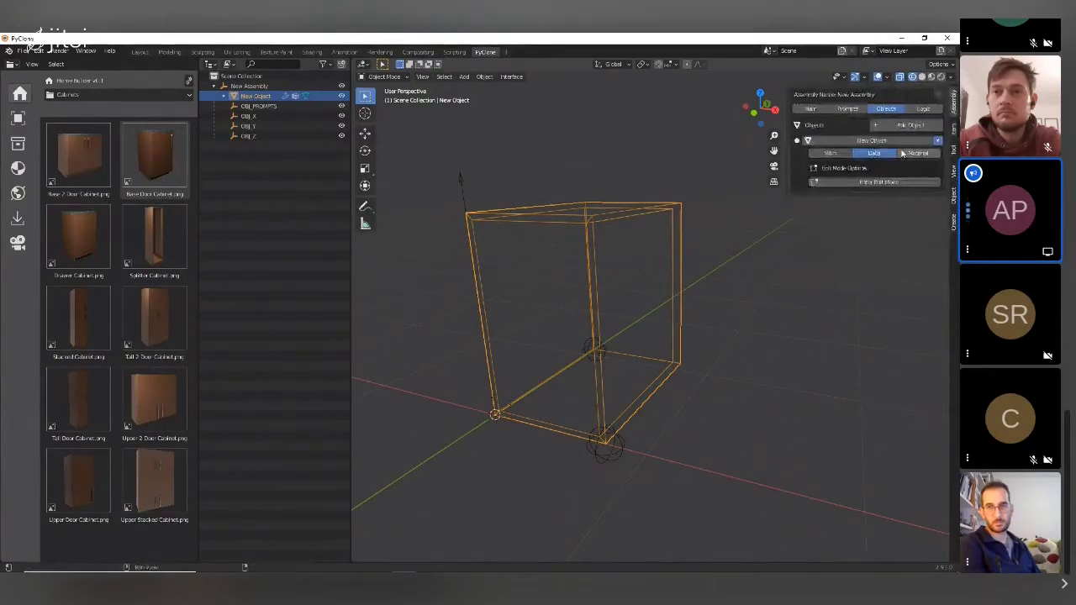
click(918, 154)
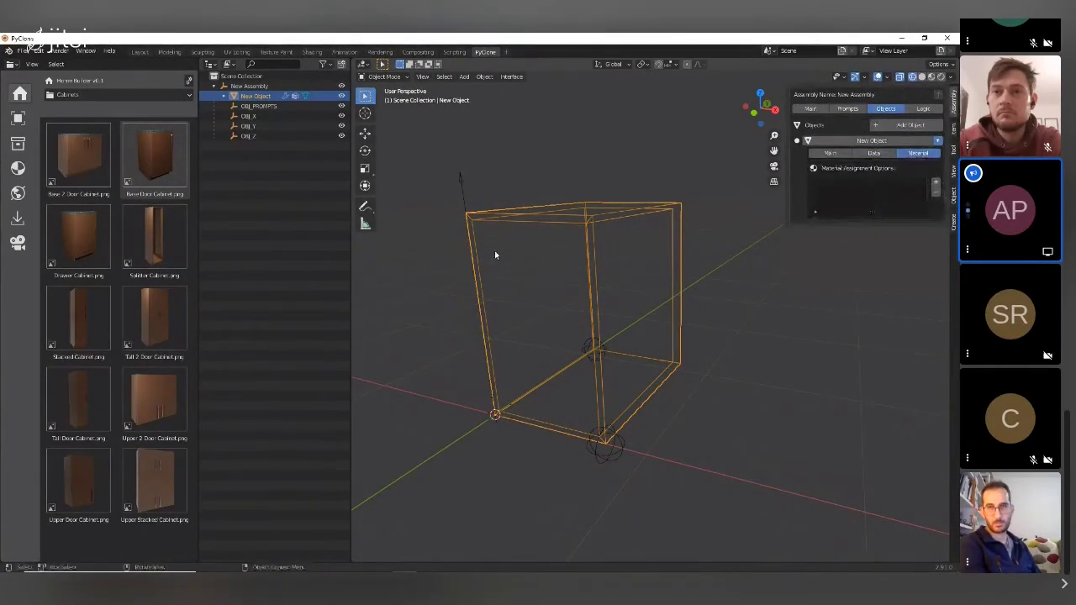
middle_drag(495, 254, 544, 276)
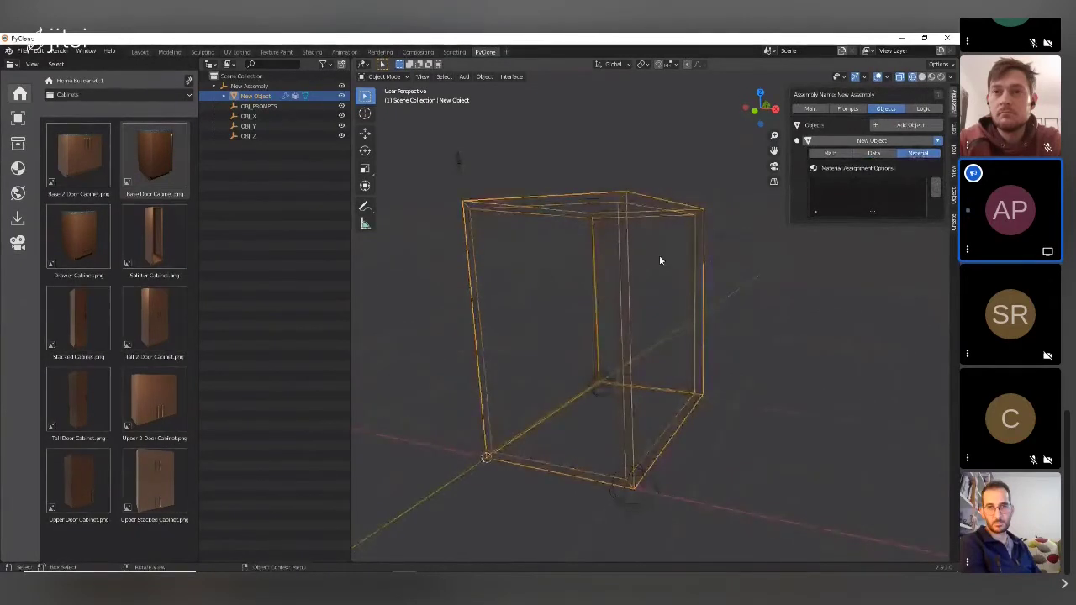
click(922, 76)
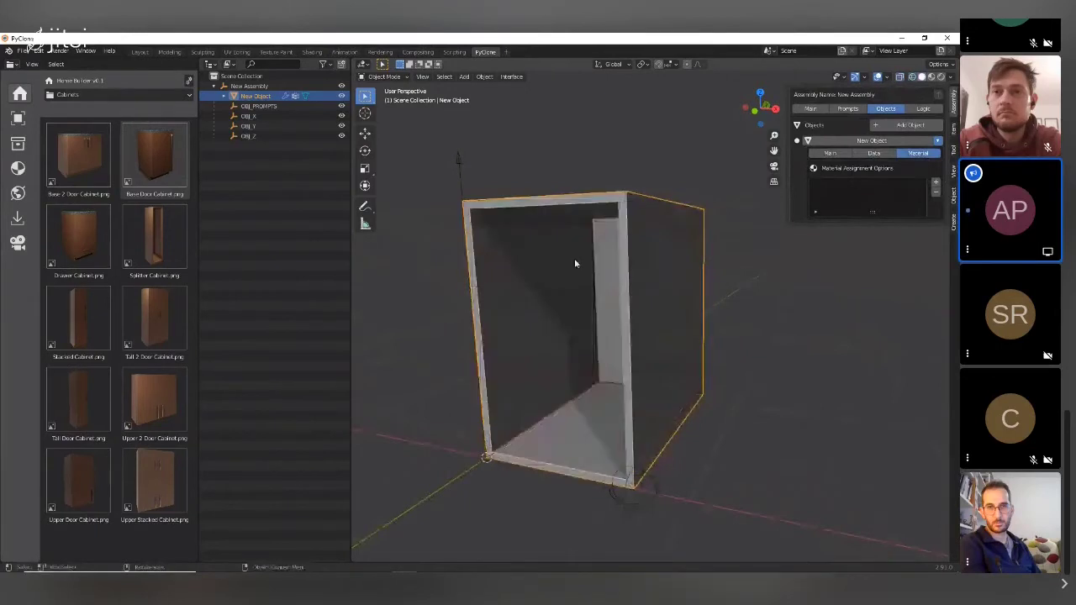
Step: Add two material assignment slots and name the first one Cabinet Exterior
click(936, 183)
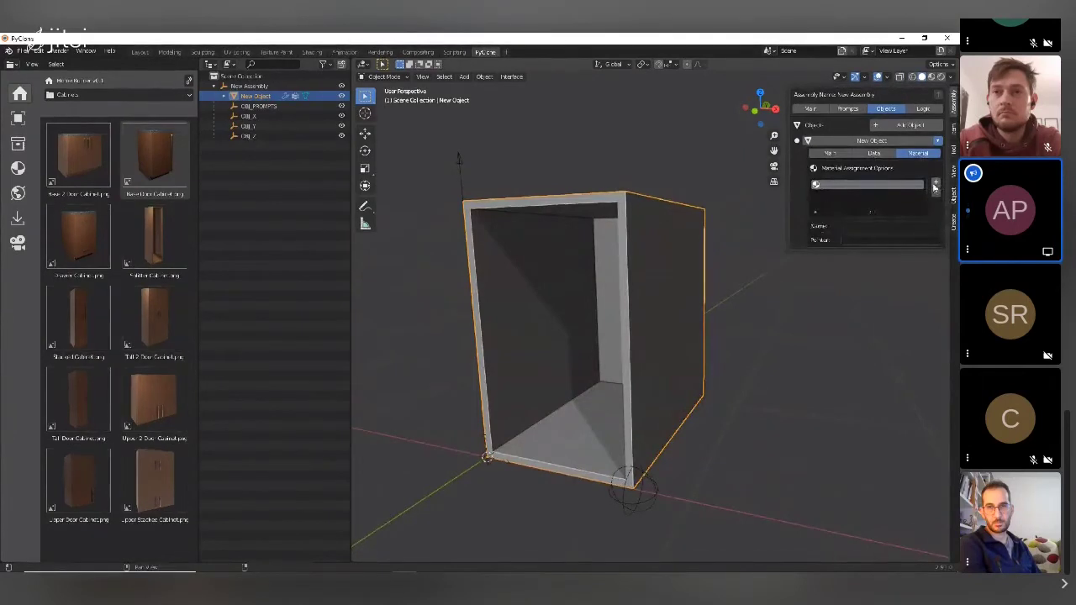
click(937, 183)
click(829, 185)
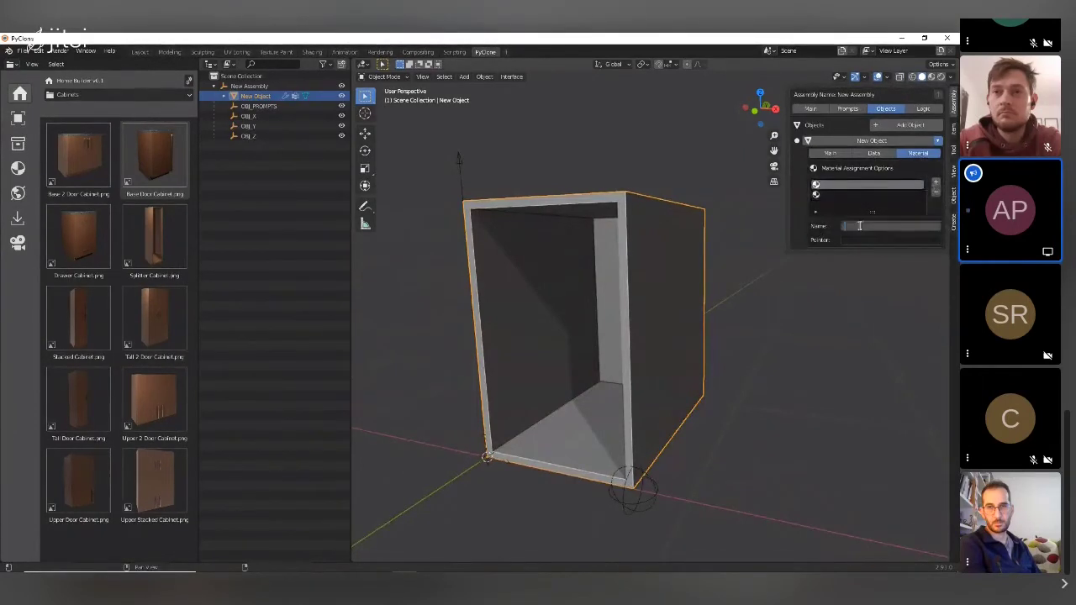
click(860, 225)
text(Cabin)
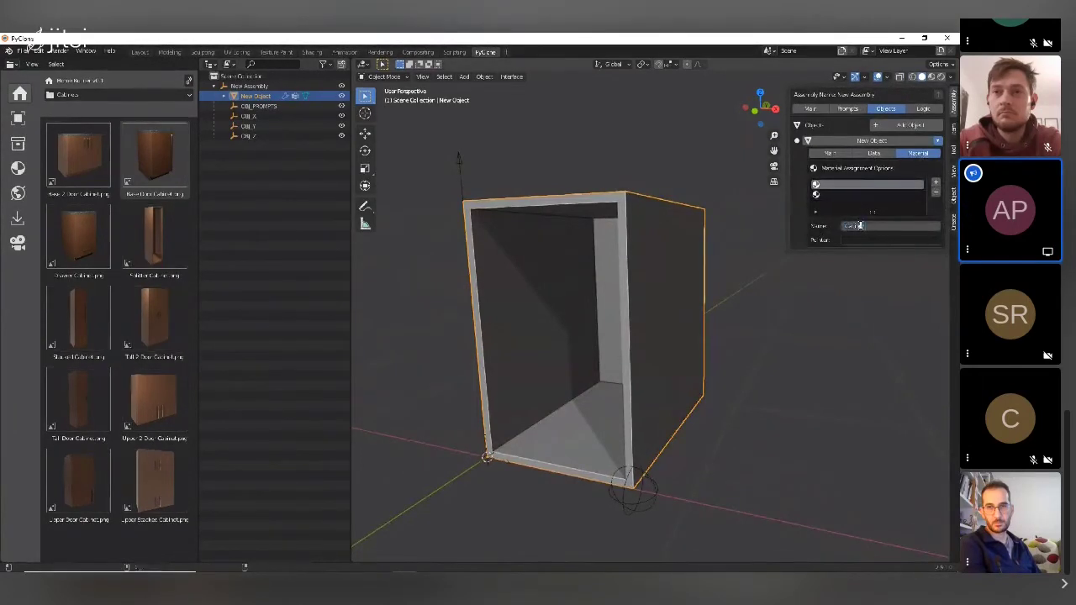
text(et Exterior)
key(Return)
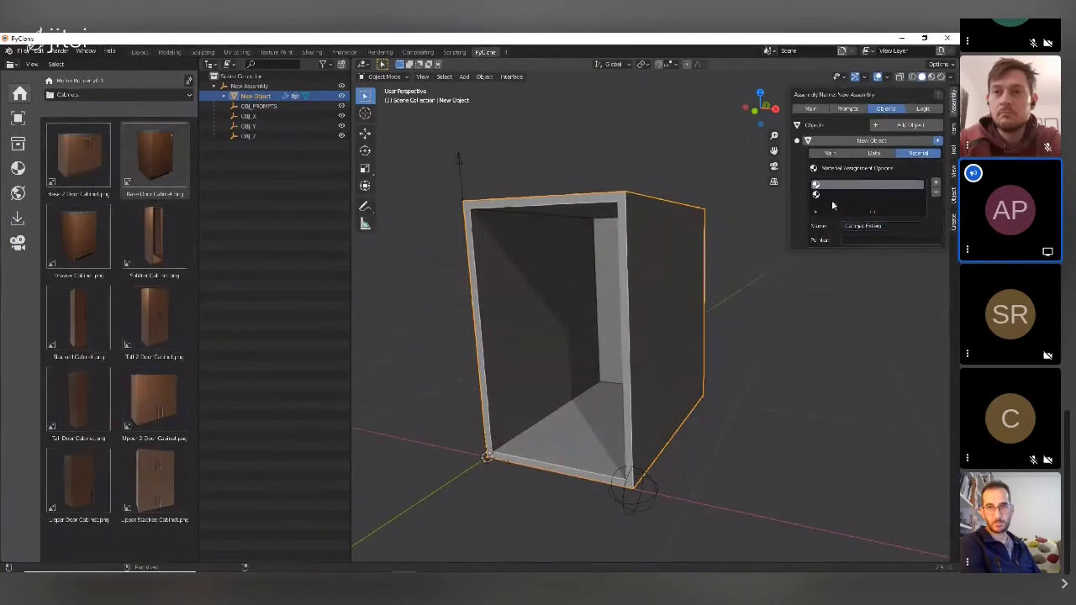
Step: Name the second slot Cabinet Interior and check both slot names
click(831, 194)
click(875, 225)
text(Cabinet Inter)
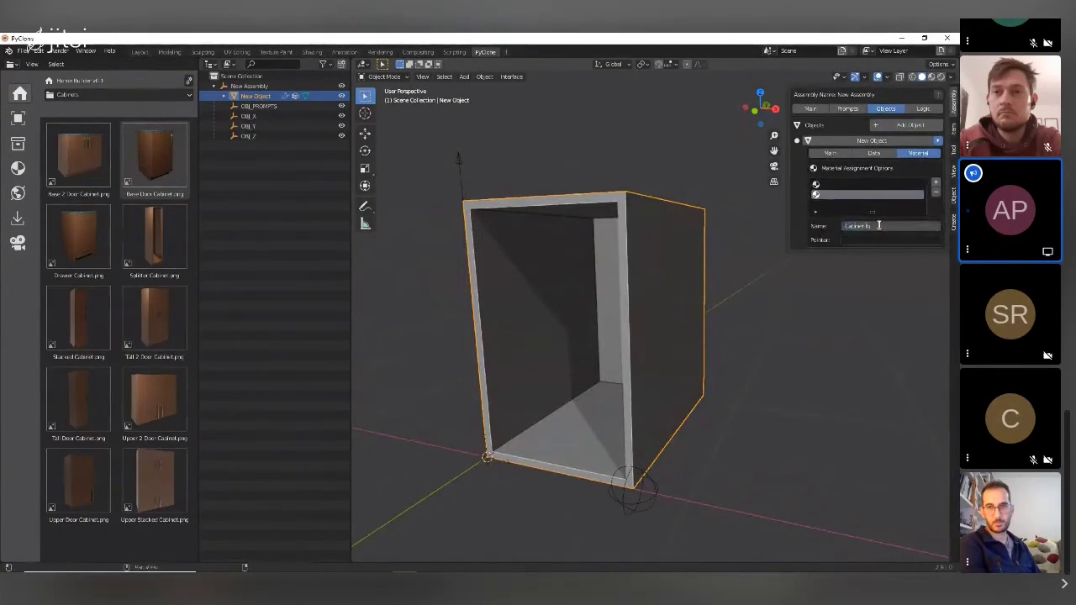
text(ior)
key(Return)
click(837, 184)
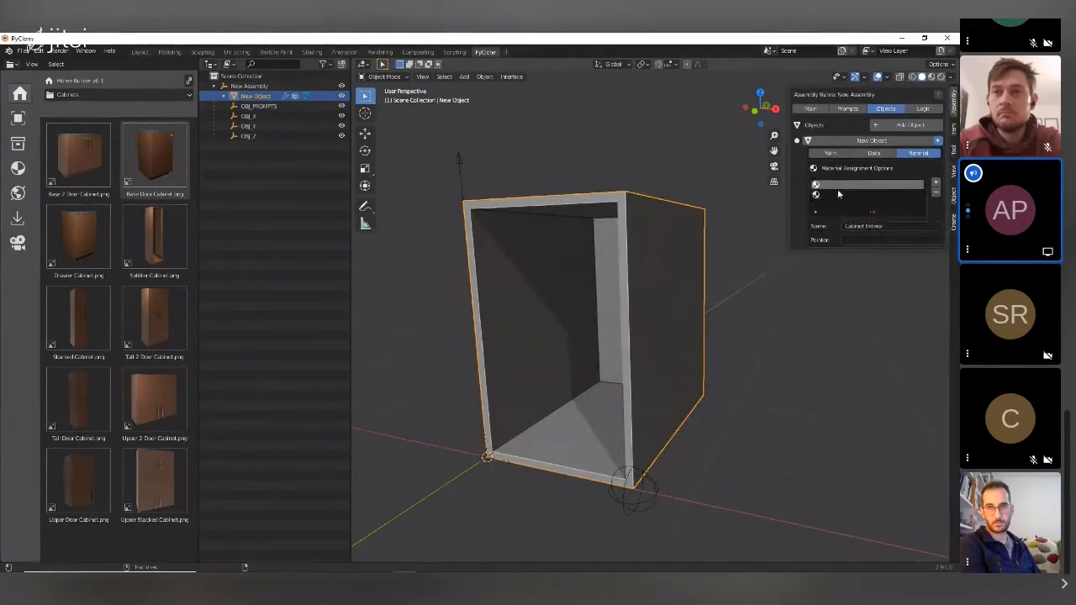
click(835, 195)
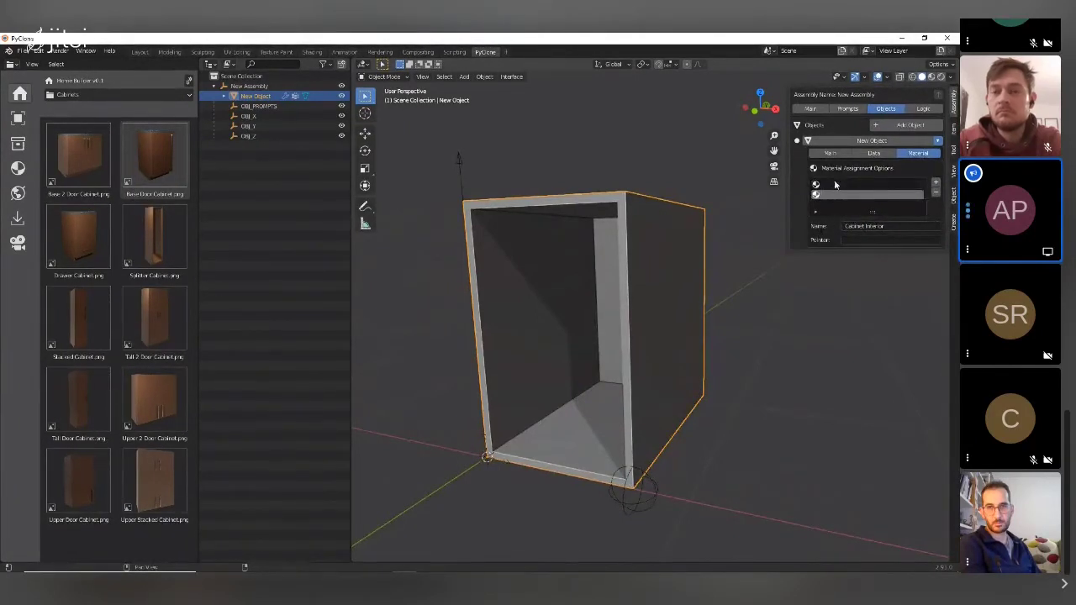
click(832, 184)
click(830, 195)
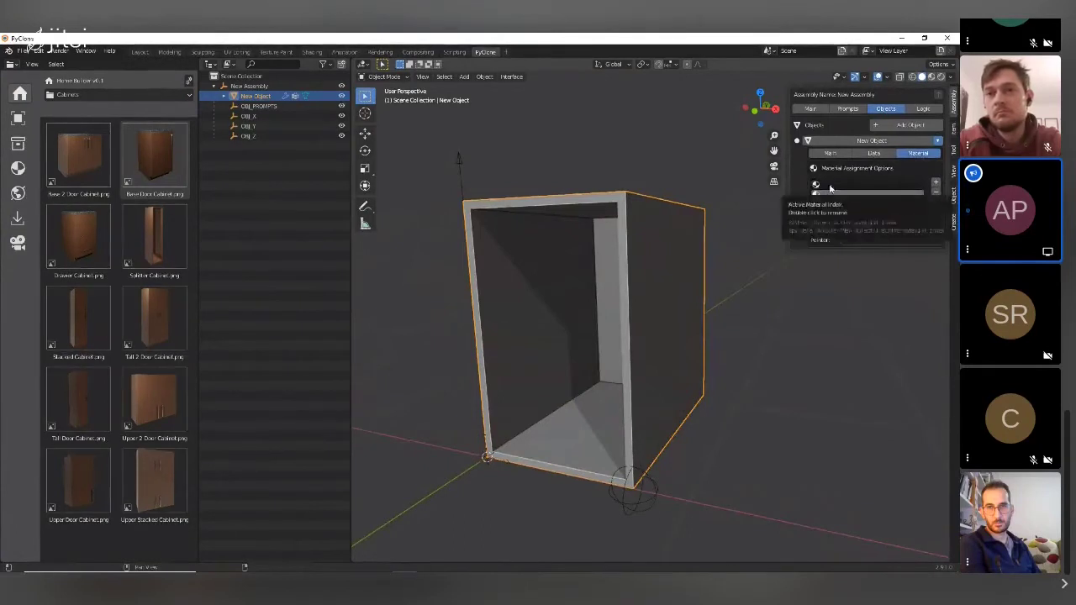
click(830, 185)
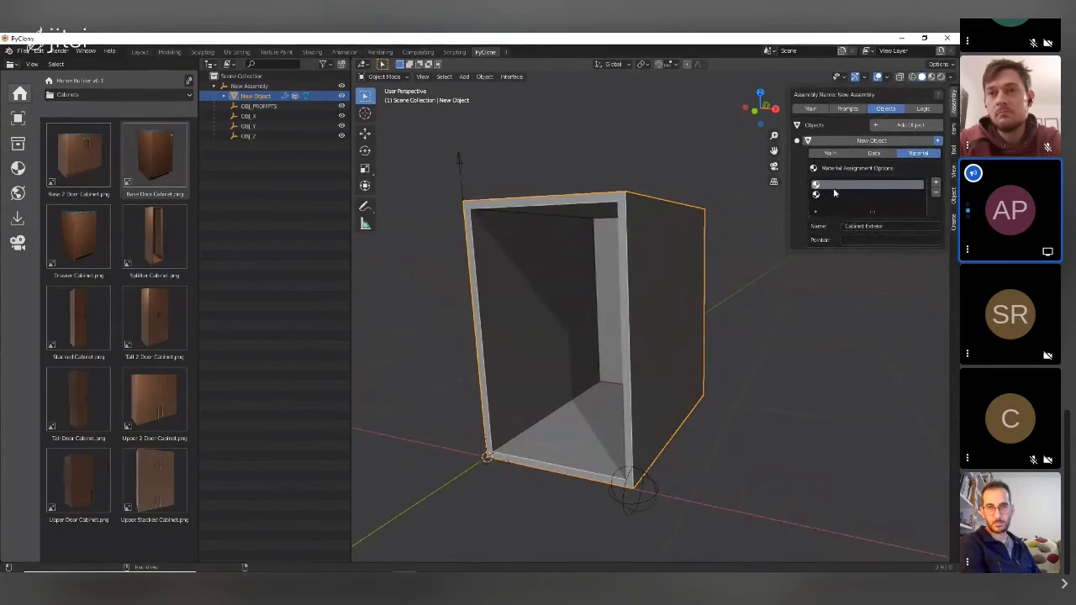
click(830, 195)
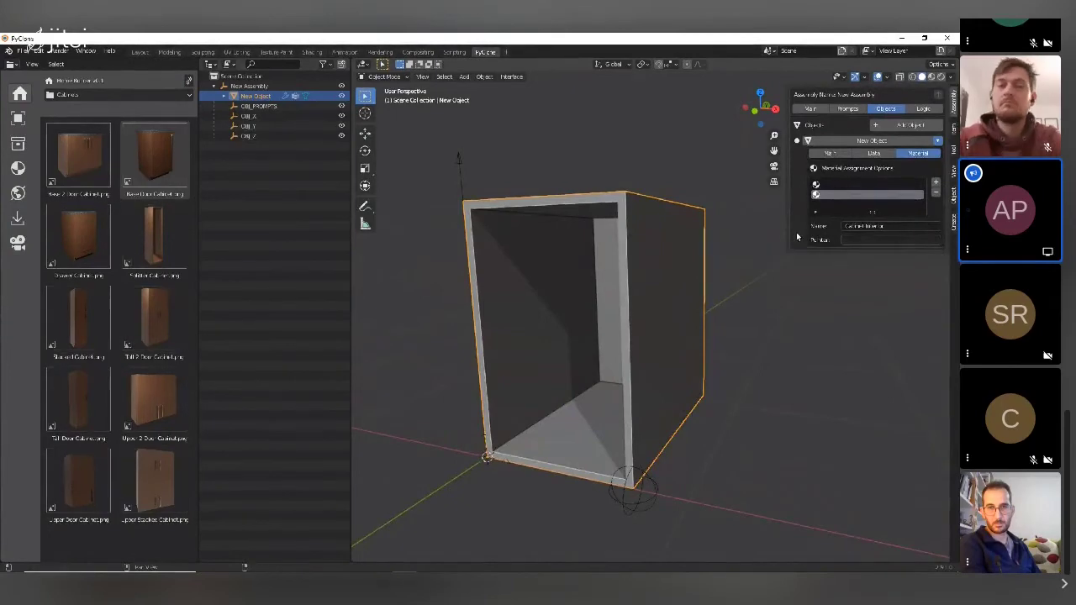
click(190, 82)
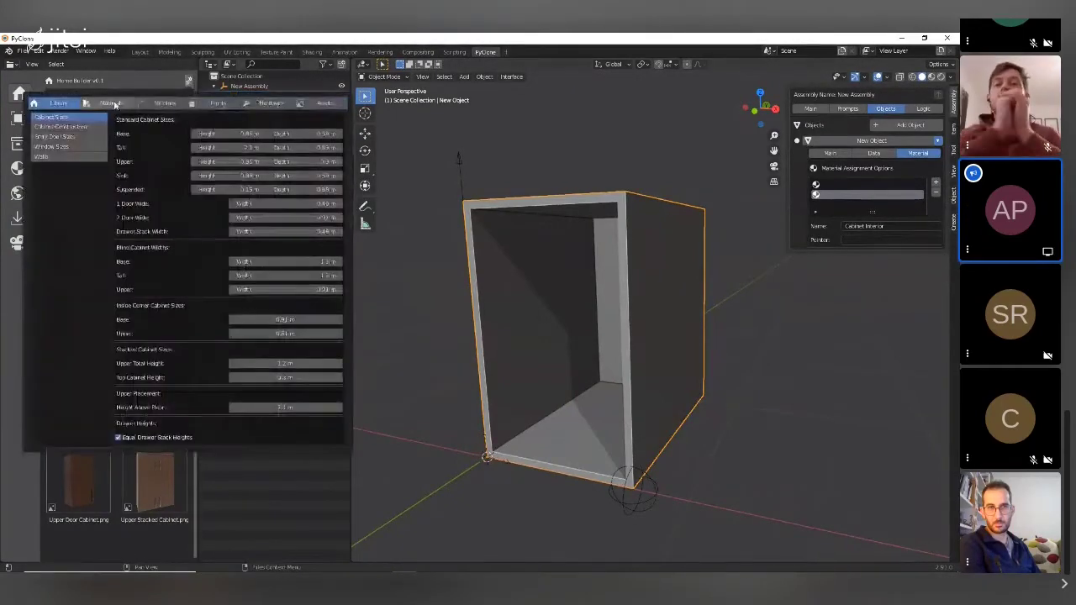
click(110, 103)
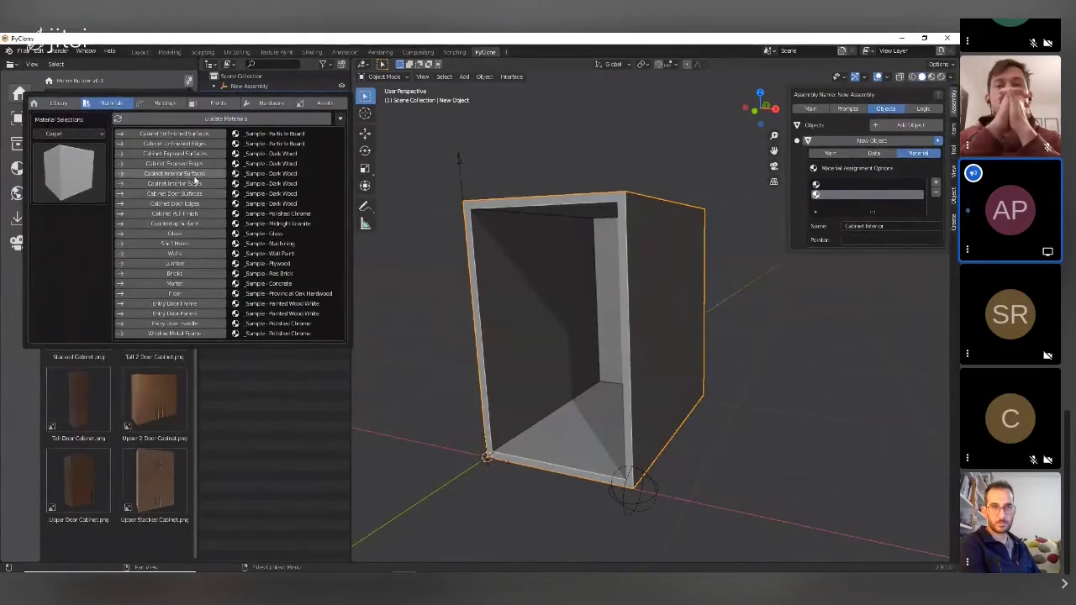
Step: Set the Cabinet Interior slot's pointer to Cabinet Interior Surfaces
click(828, 184)
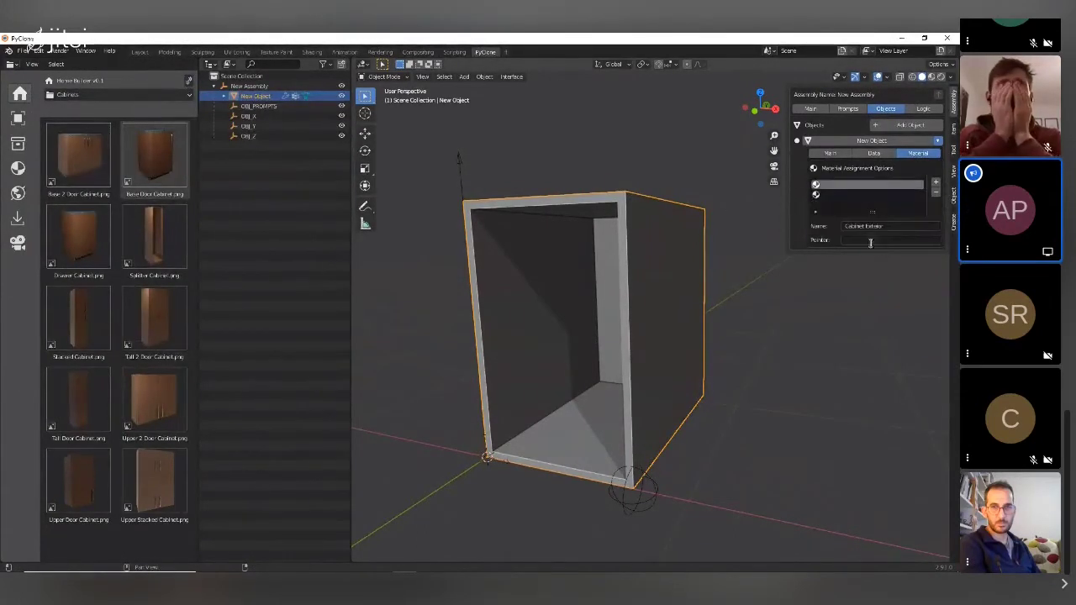
click(825, 194)
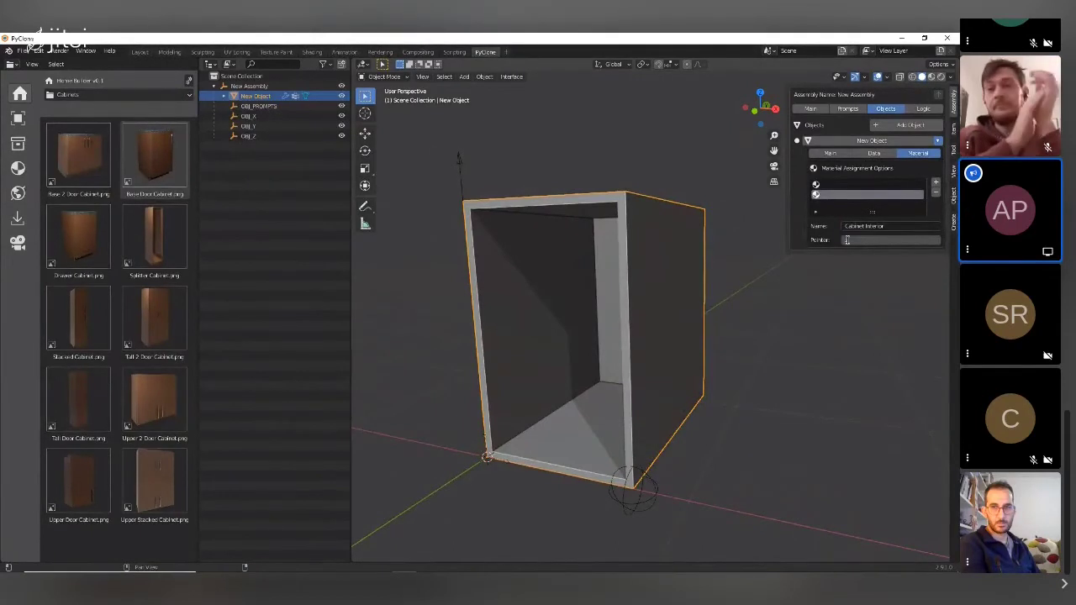
key(BackSpace)
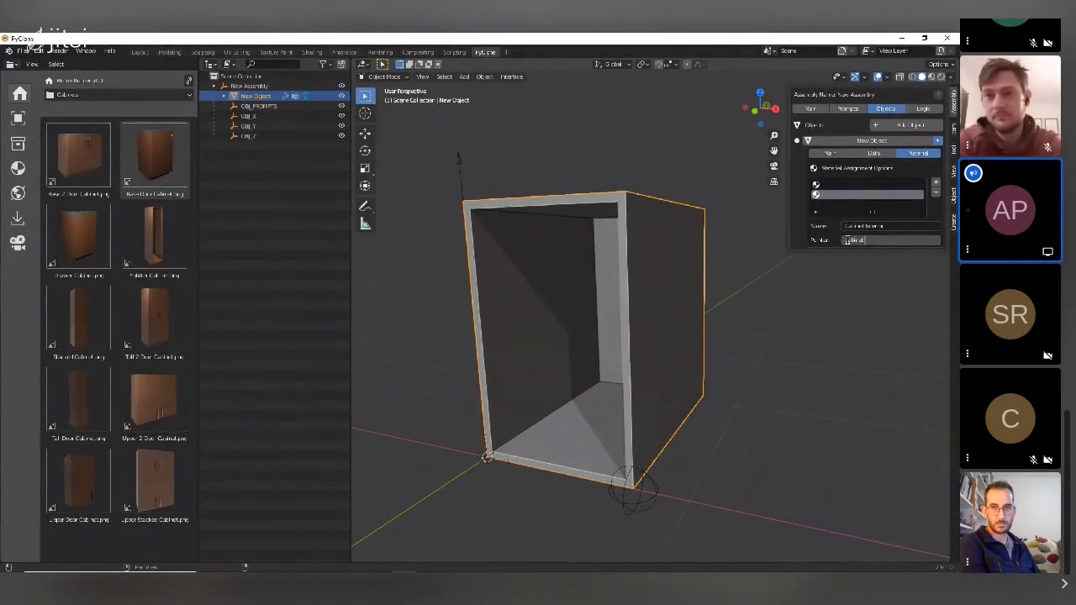
text(Cabinet Interior Su)
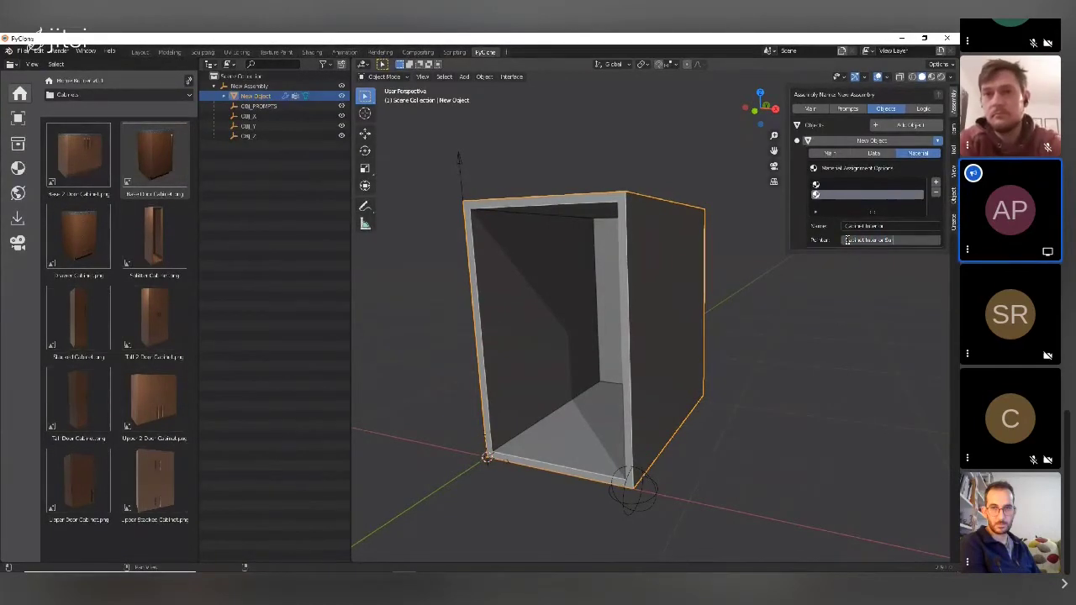
text(rfaces)
key(Return)
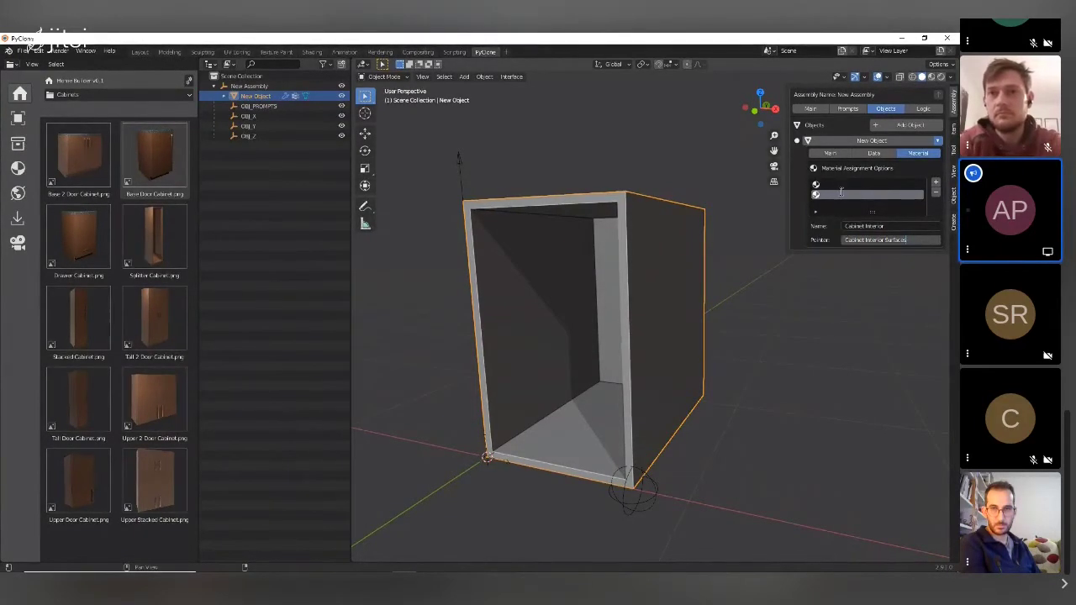
Step: Enter Cabinet Exterior Surfaces as the Cabinet Exterior slot's pointer
click(837, 184)
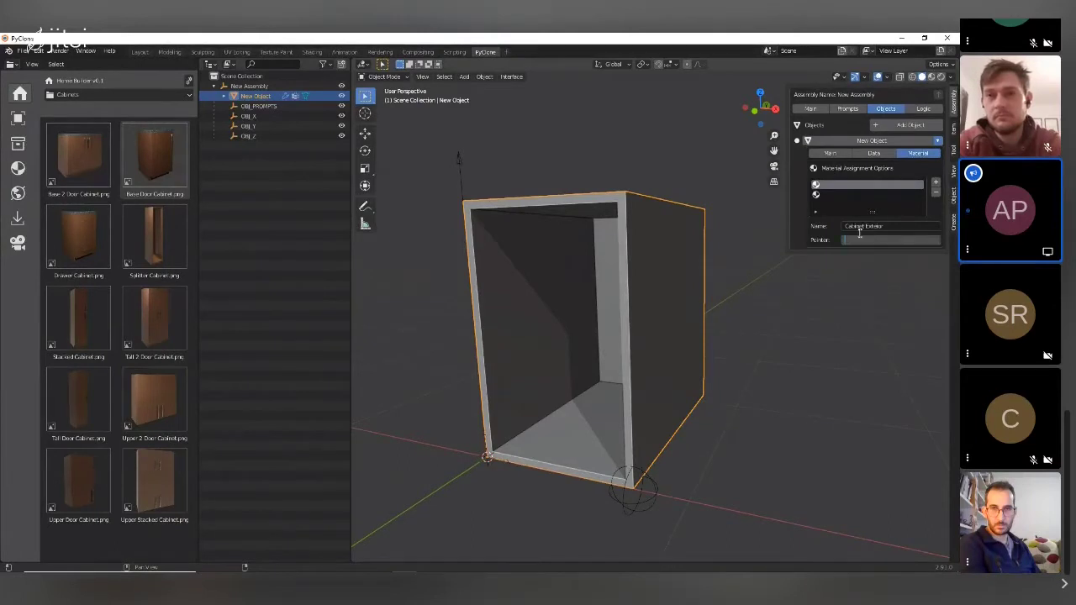
click(859, 233)
text(Cabinet)
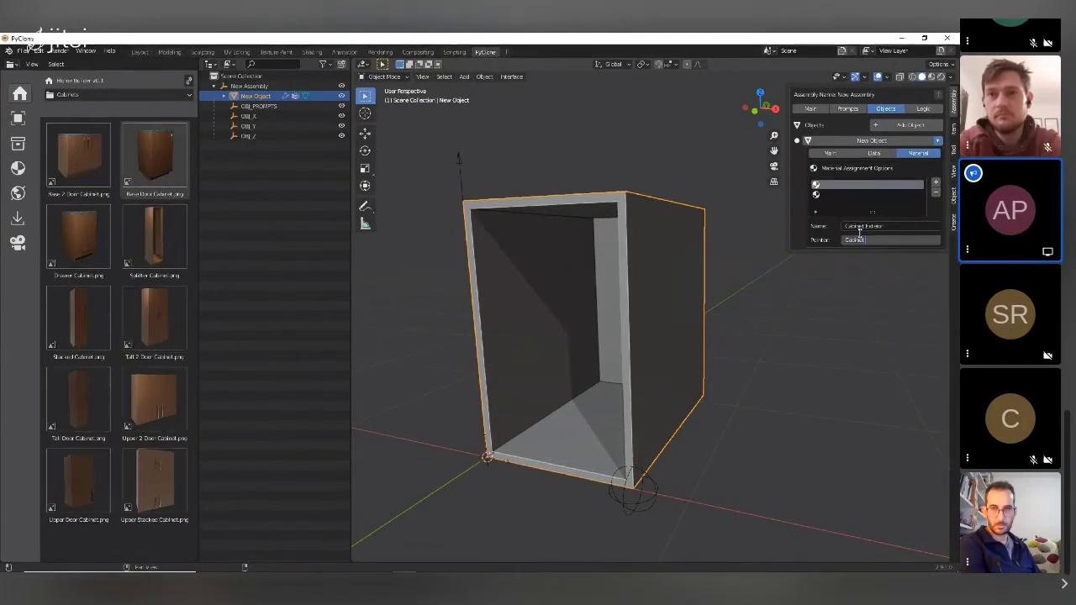
text( Ext)
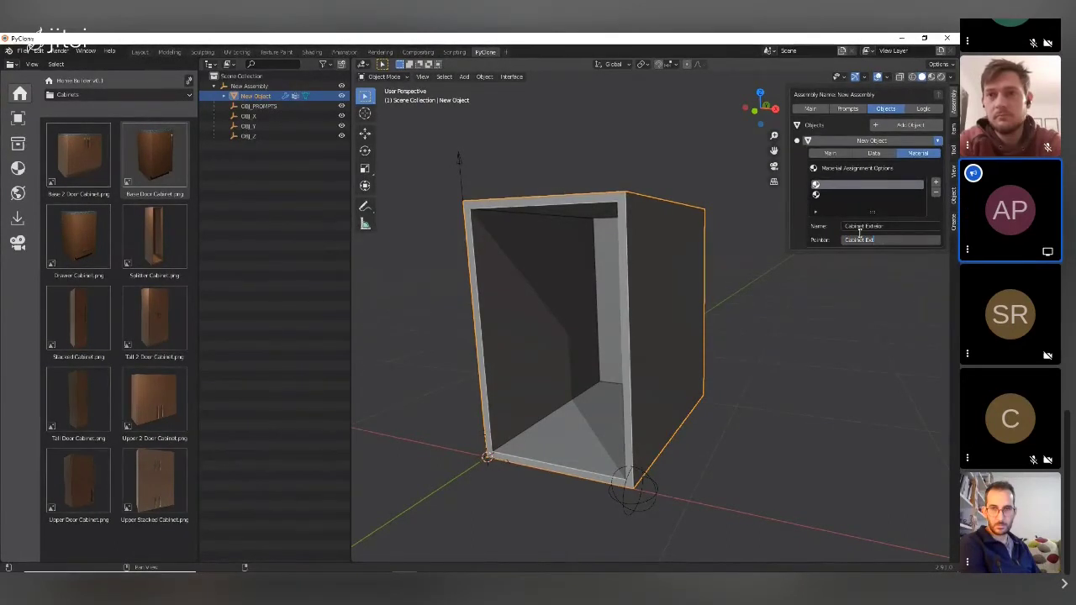
text(erior Surfaces)
Step: Commit the exterior pointer, then assign all cabinet faces to the Cabinet Interior slot in Edit Mode
key(Return)
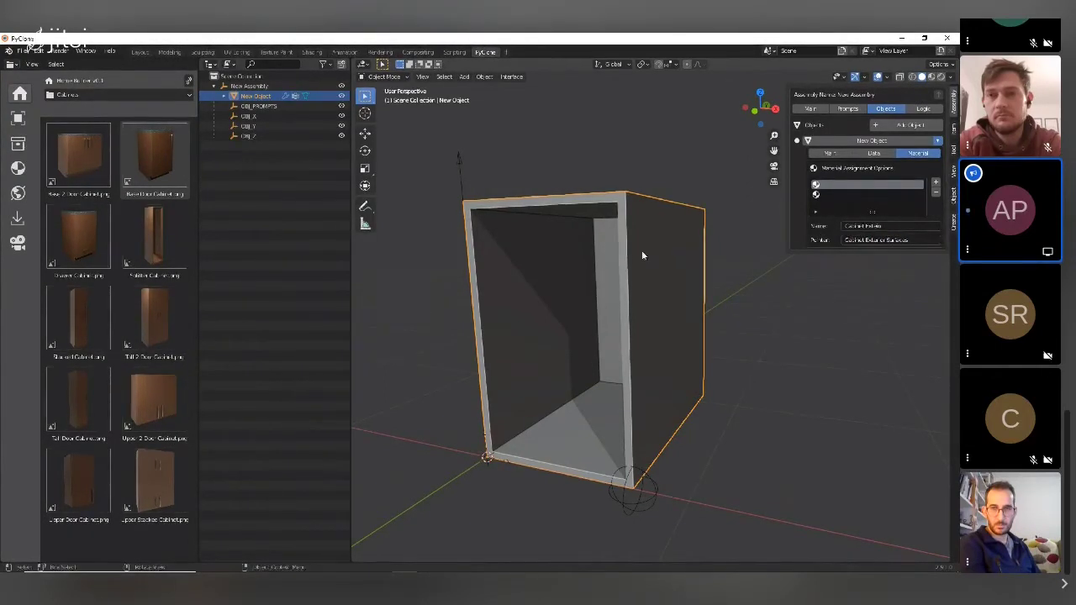
middle_drag(641, 249, 650, 255)
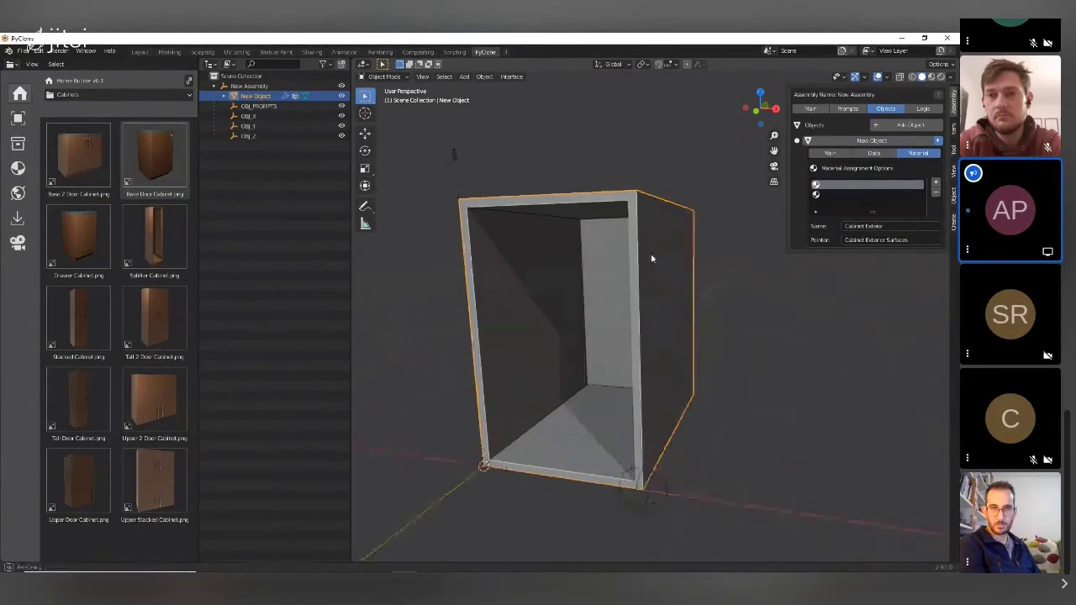
key(Tab)
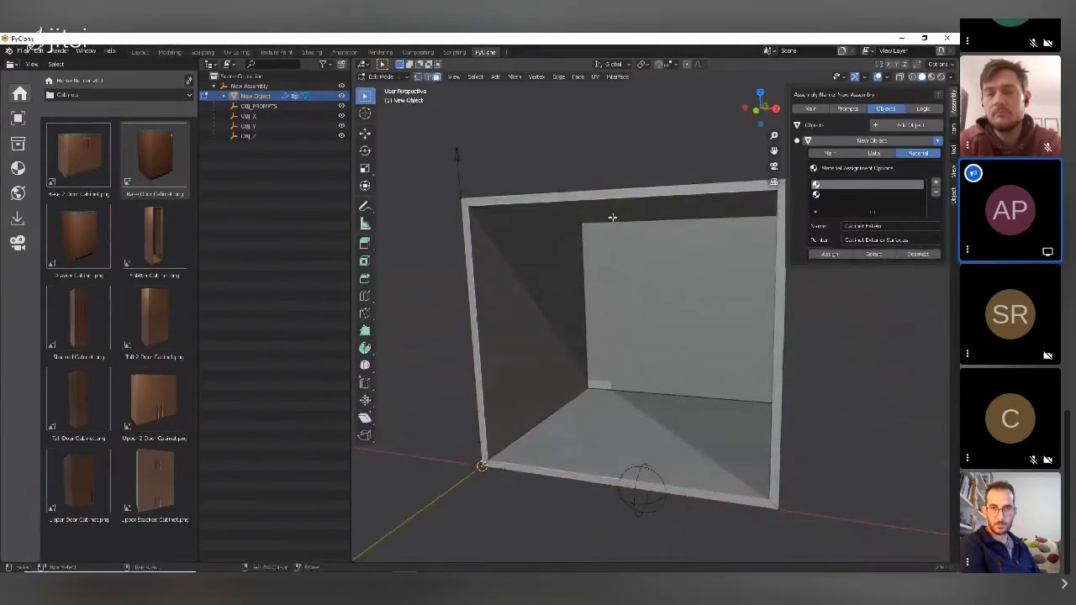
key(a)
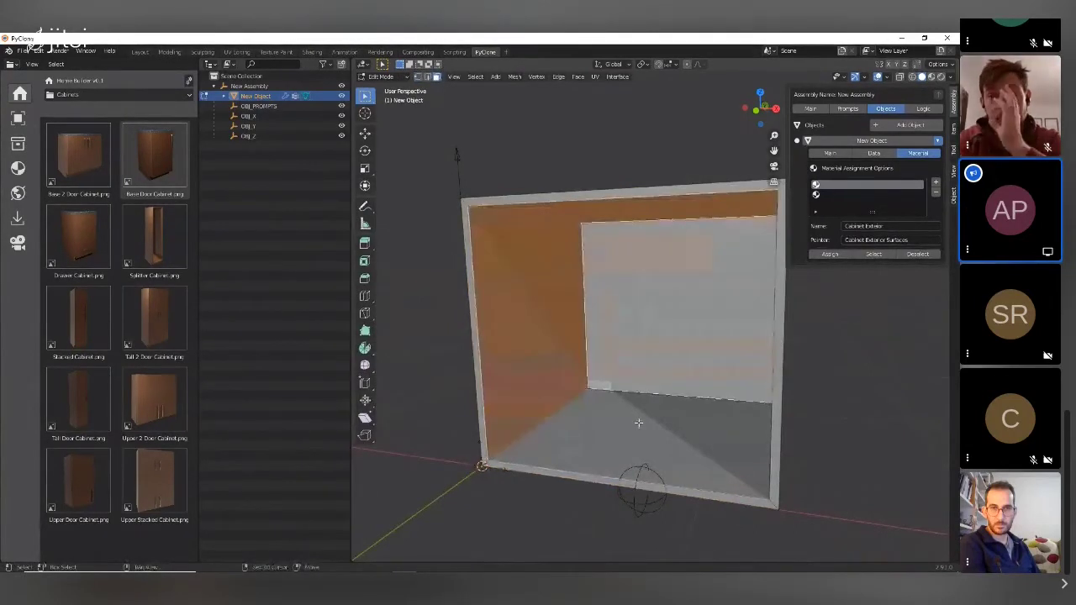
middle_drag(638, 423, 813, 206)
click(819, 194)
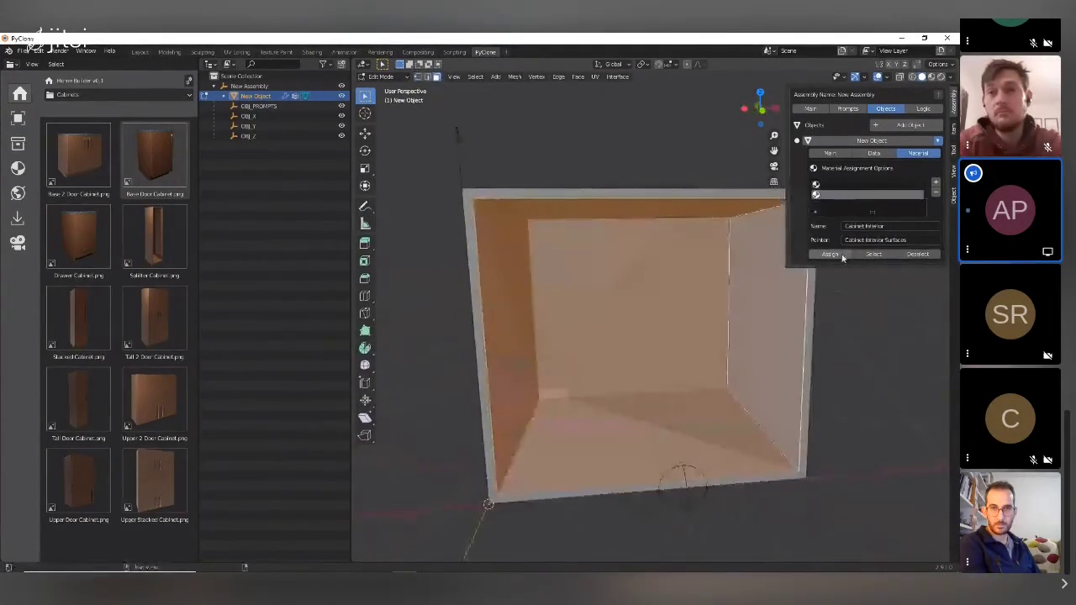
click(830, 255)
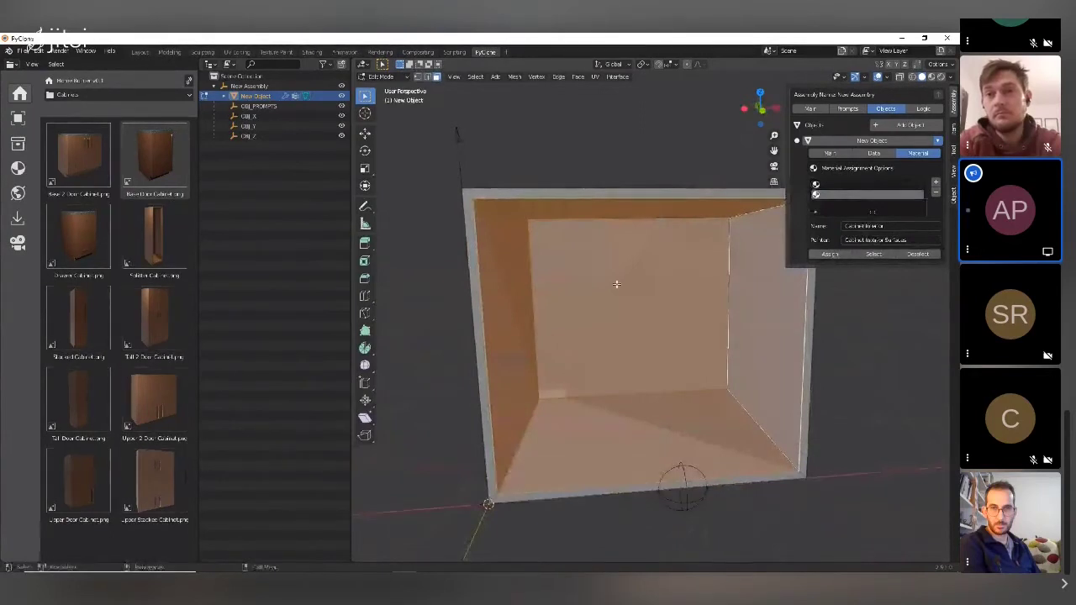
key(KP_6)
key(KP_6)
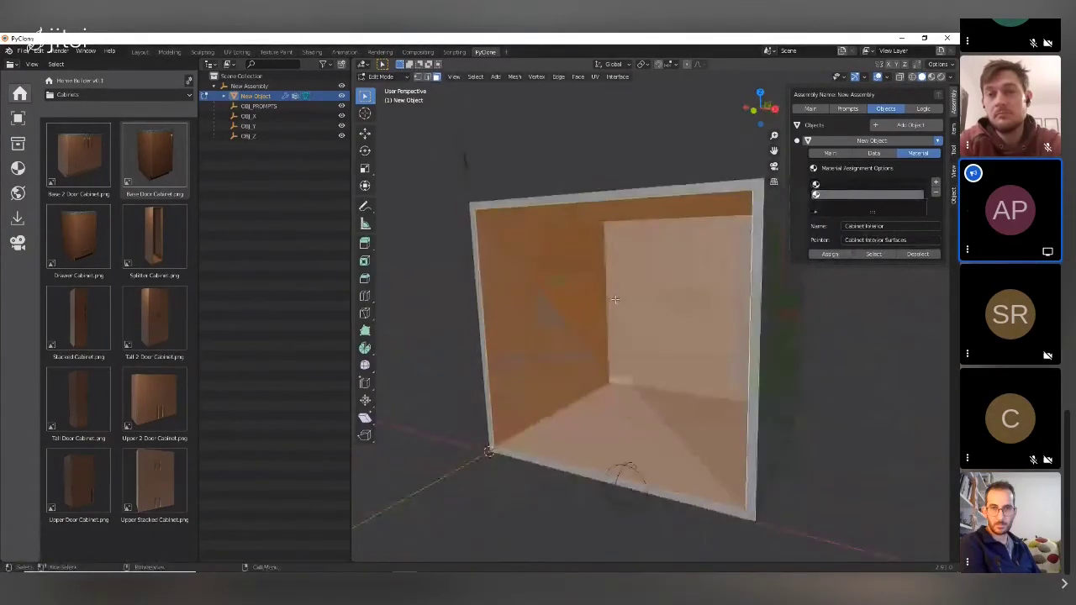
key(Tab)
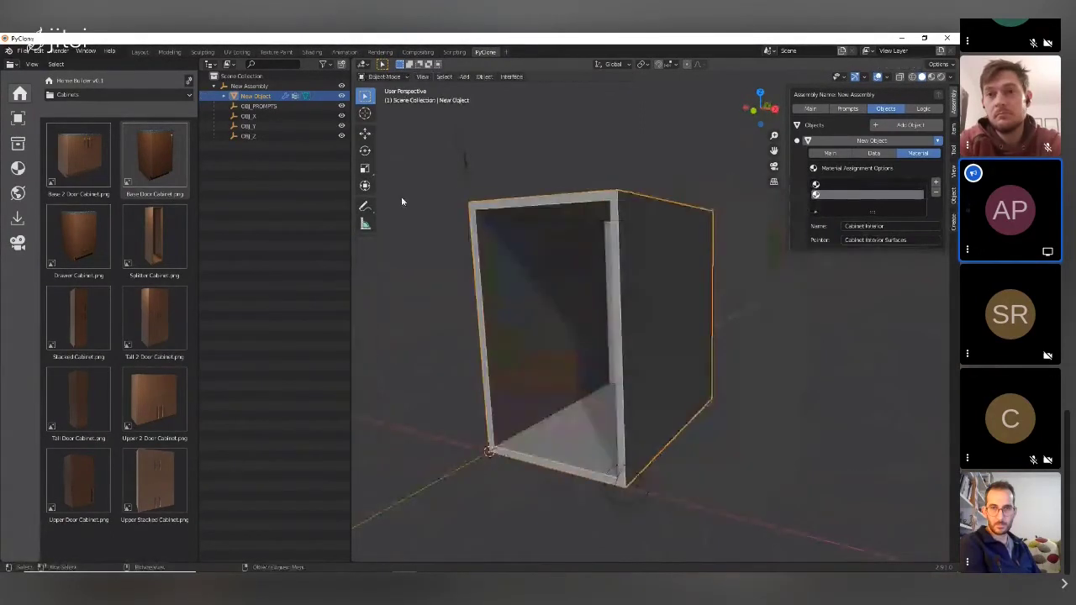
Step: Switch to Material Preview shading and apply Dark Wood to the cabinet interior
click(931, 77)
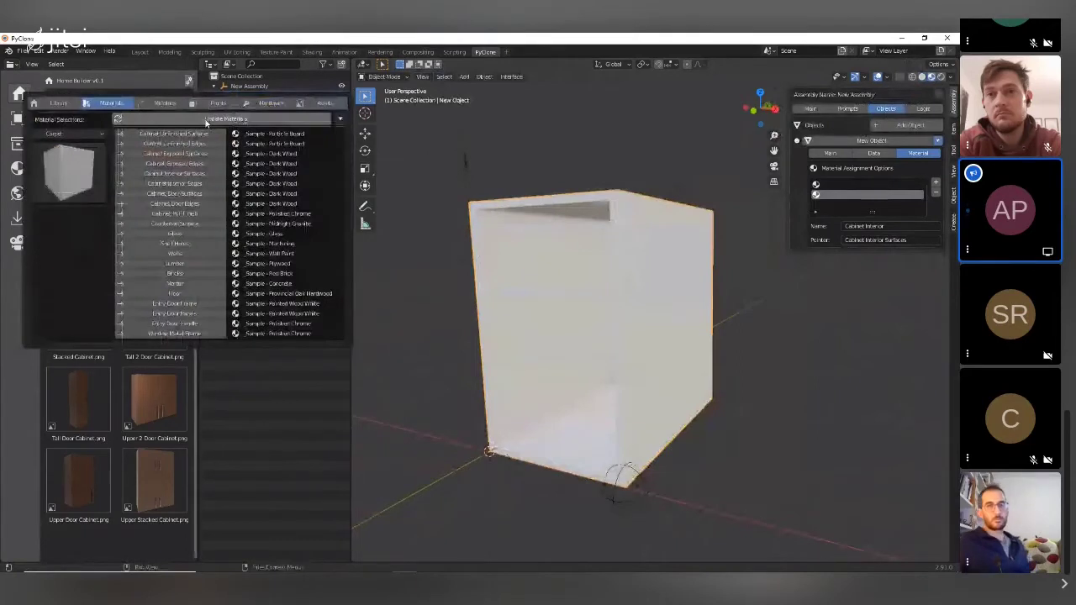
click(206, 120)
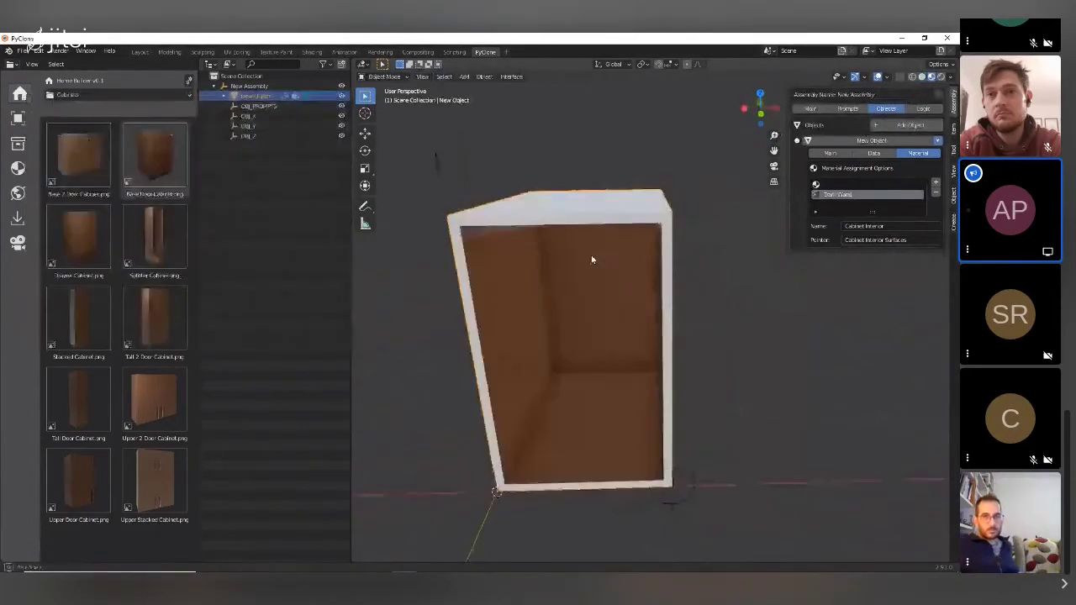
middle_drag(592, 260, 534, 215)
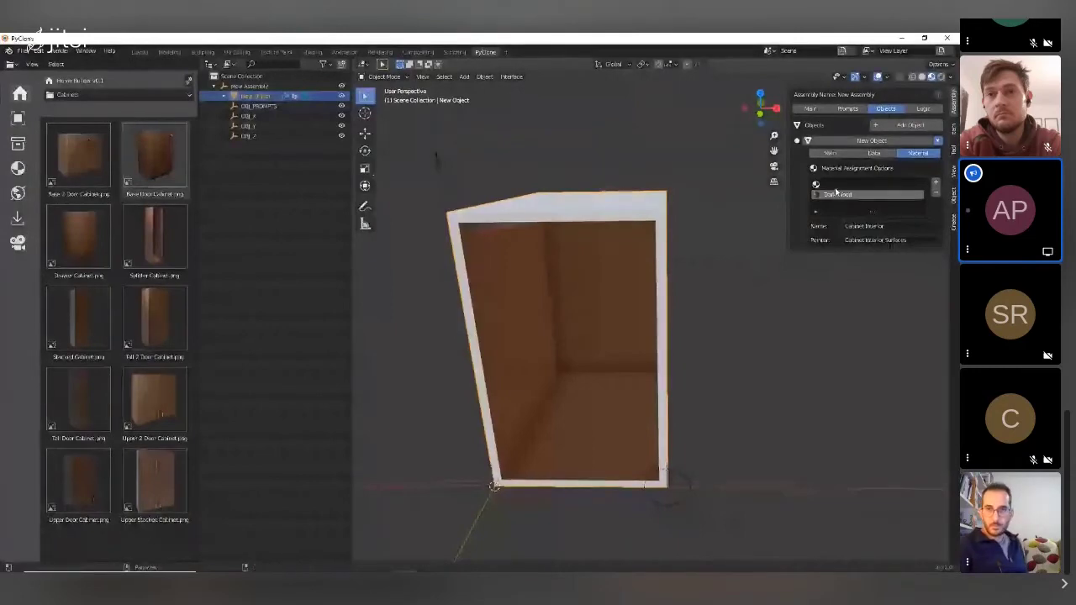
Step: Select the Cabinet Exterior slot and browse the material list, leaving the exterior white
click(866, 184)
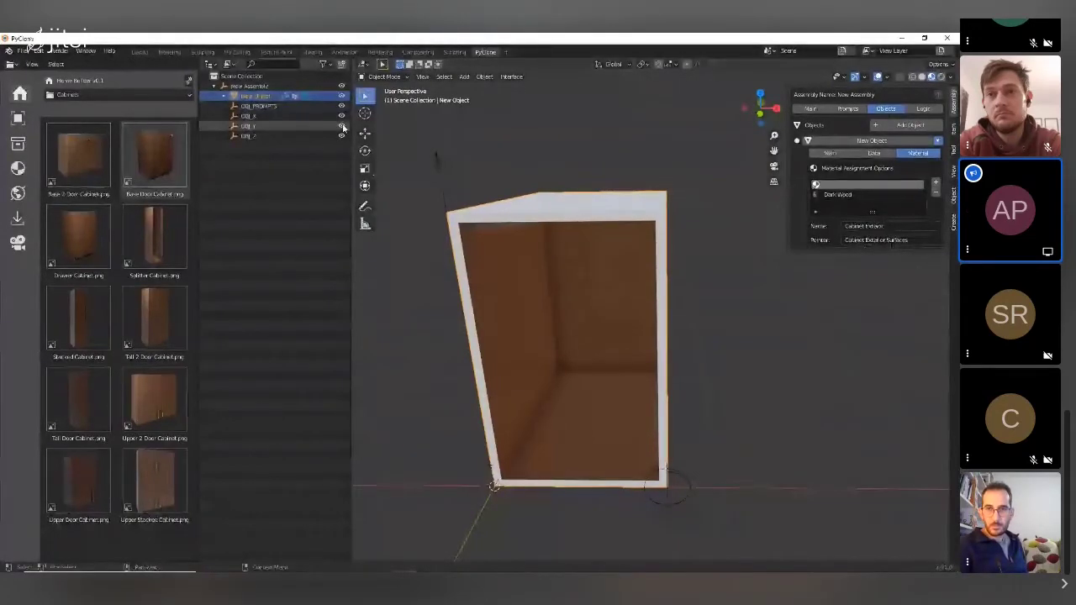
click(189, 81)
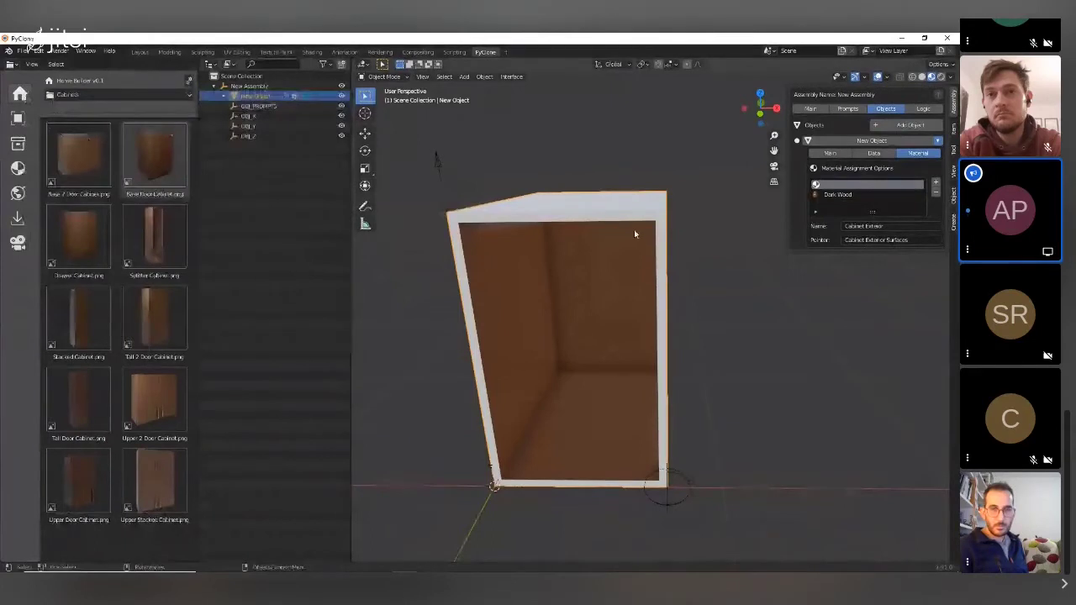
middle_drag(635, 234, 883, 242)
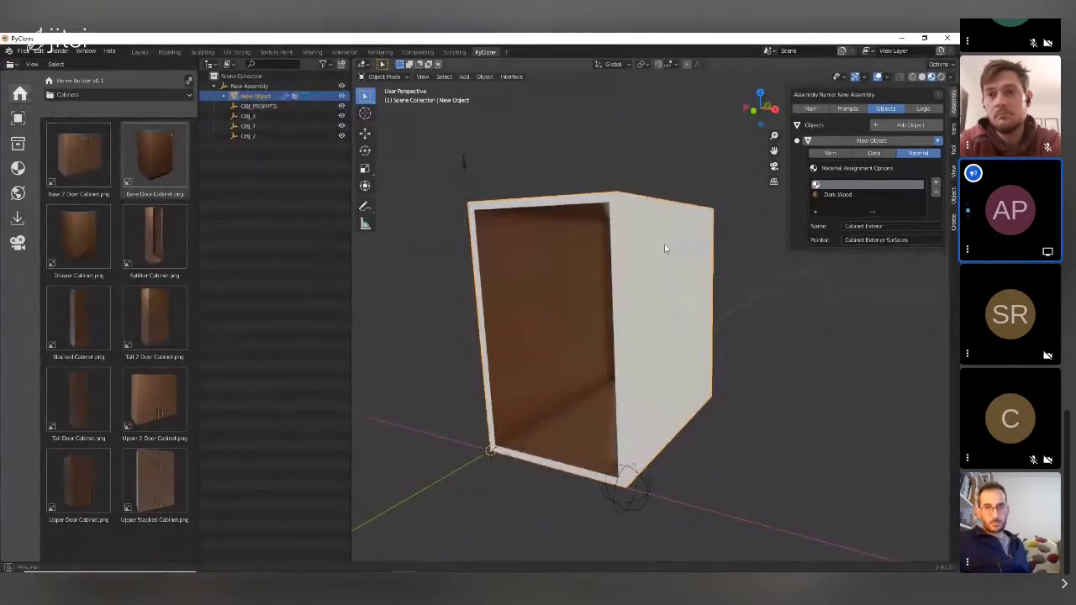
middle_drag(664, 249, 605, 227)
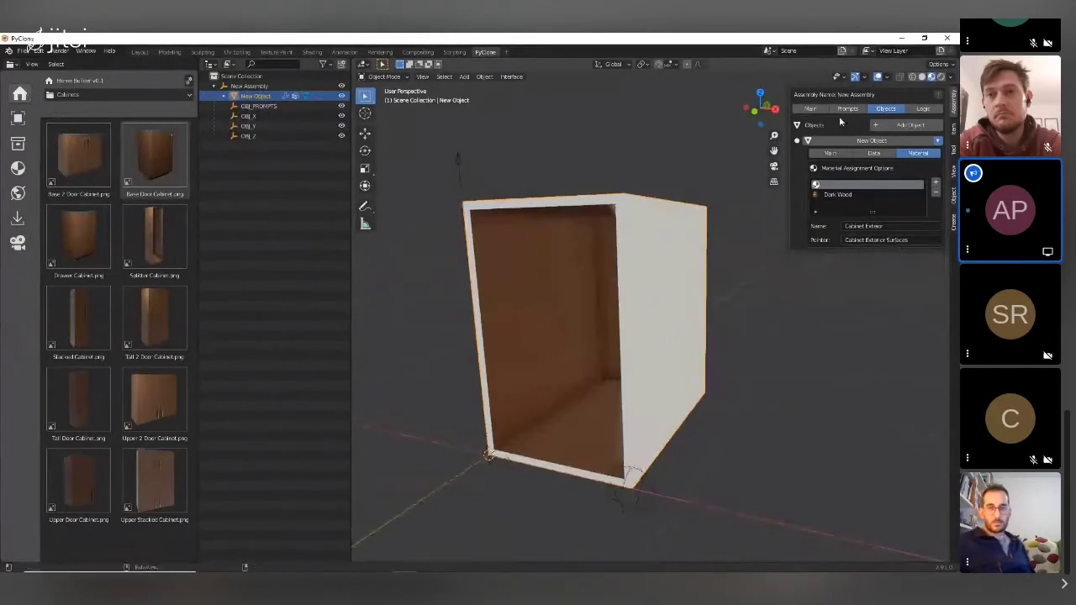
Step: Add a driver to the New Object's Disable in Viewports option and delete its default var variable
click(924, 109)
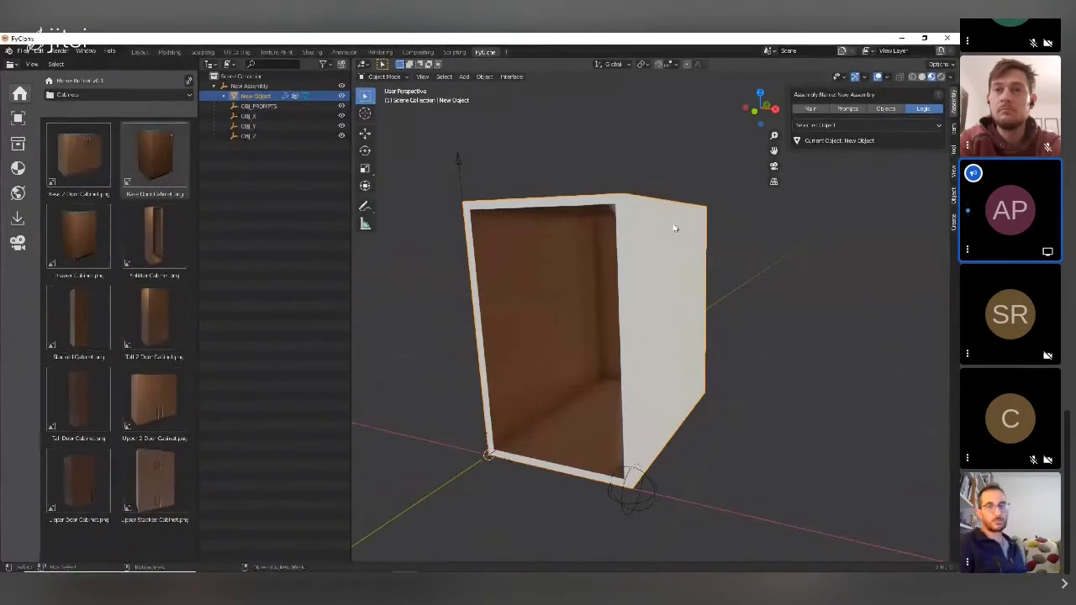
click(827, 111)
click(885, 108)
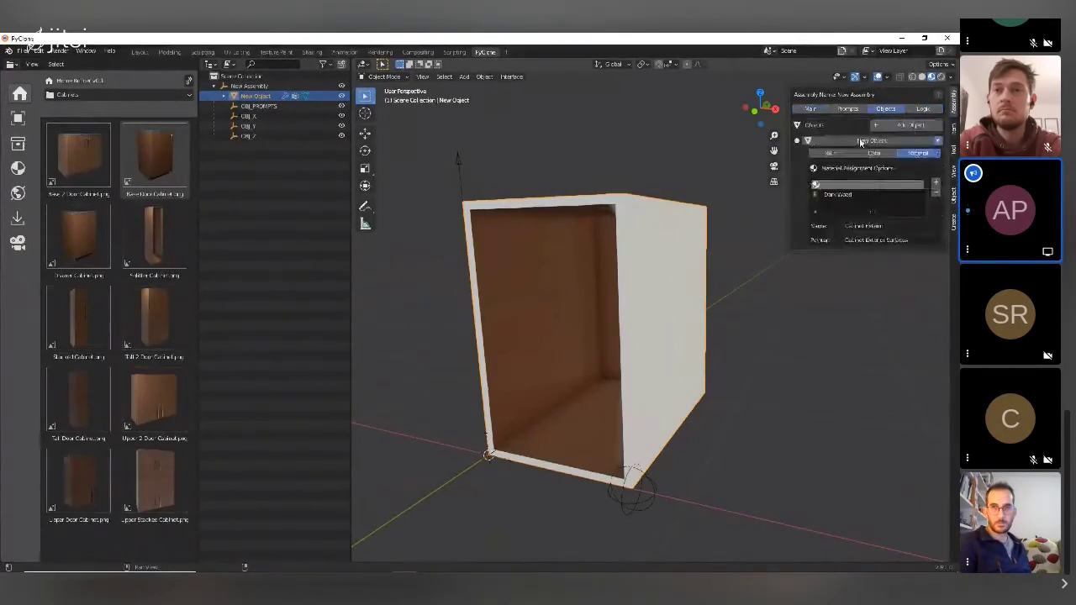
click(844, 155)
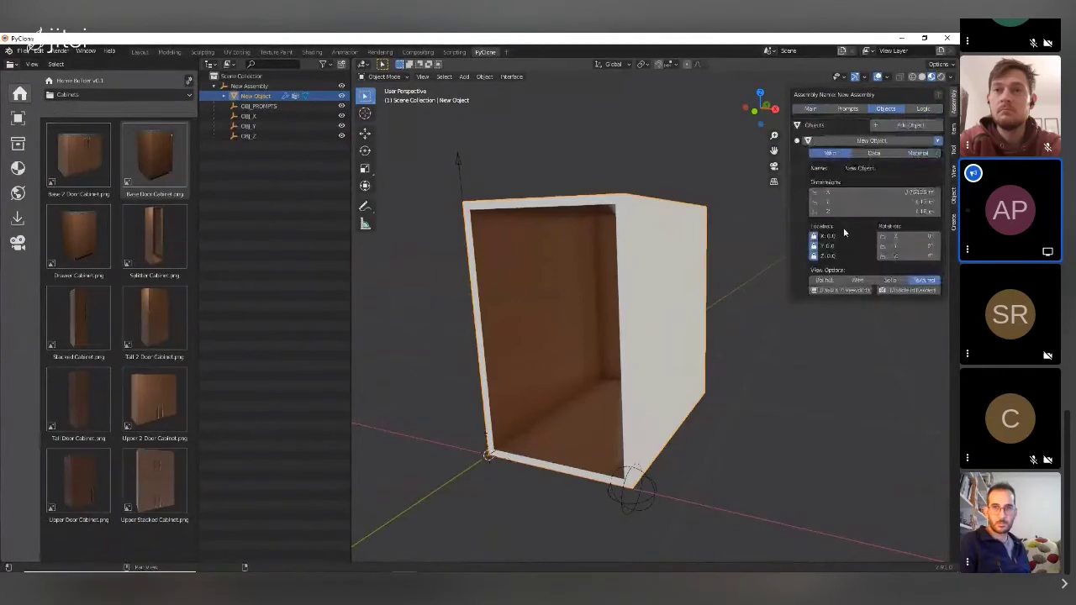
right_click(835, 291)
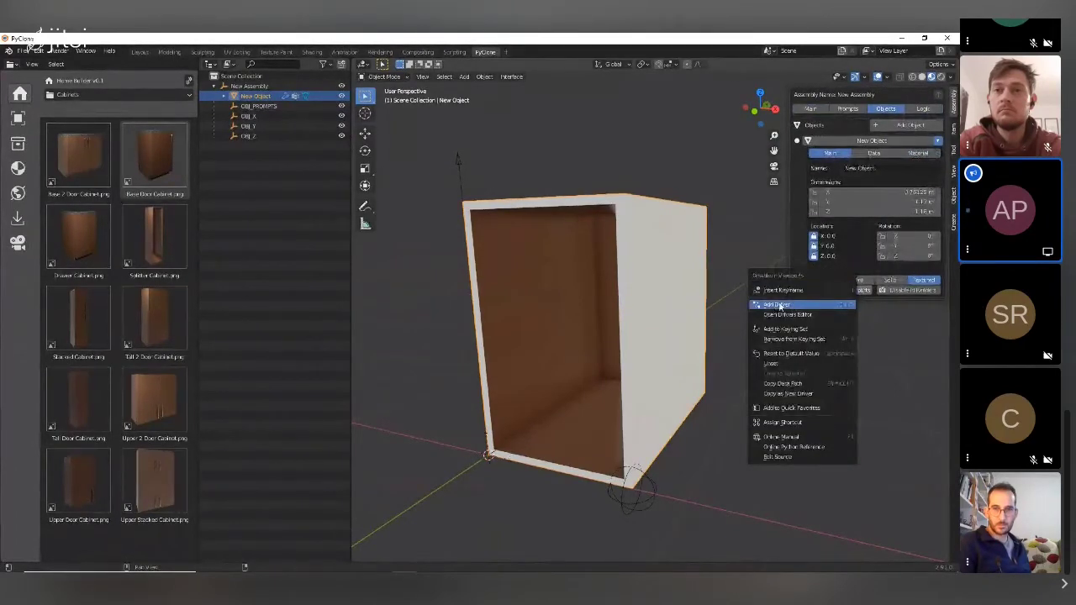
click(781, 304)
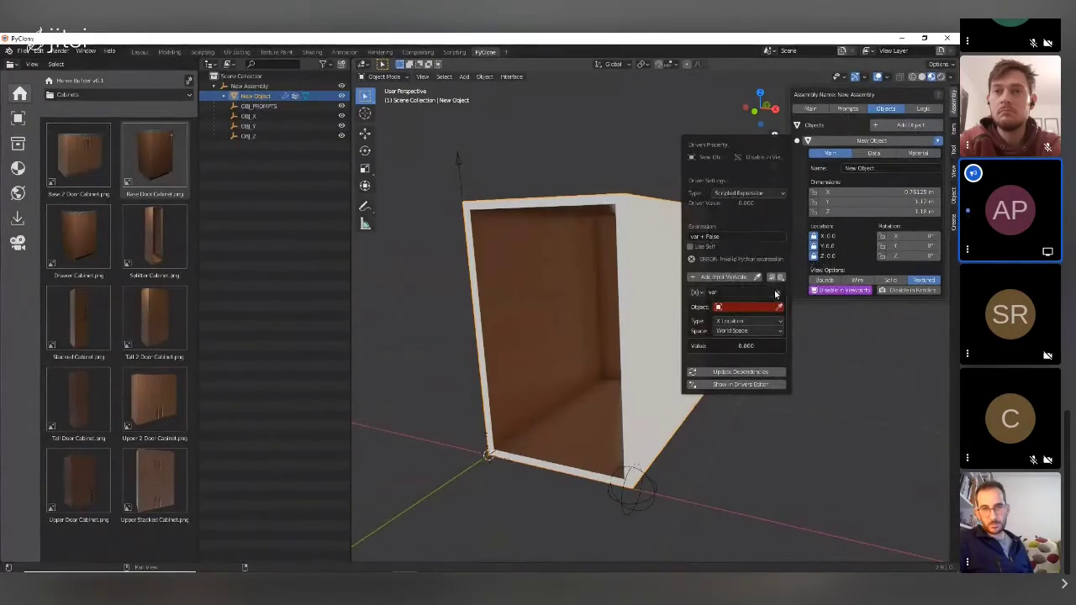
click(778, 292)
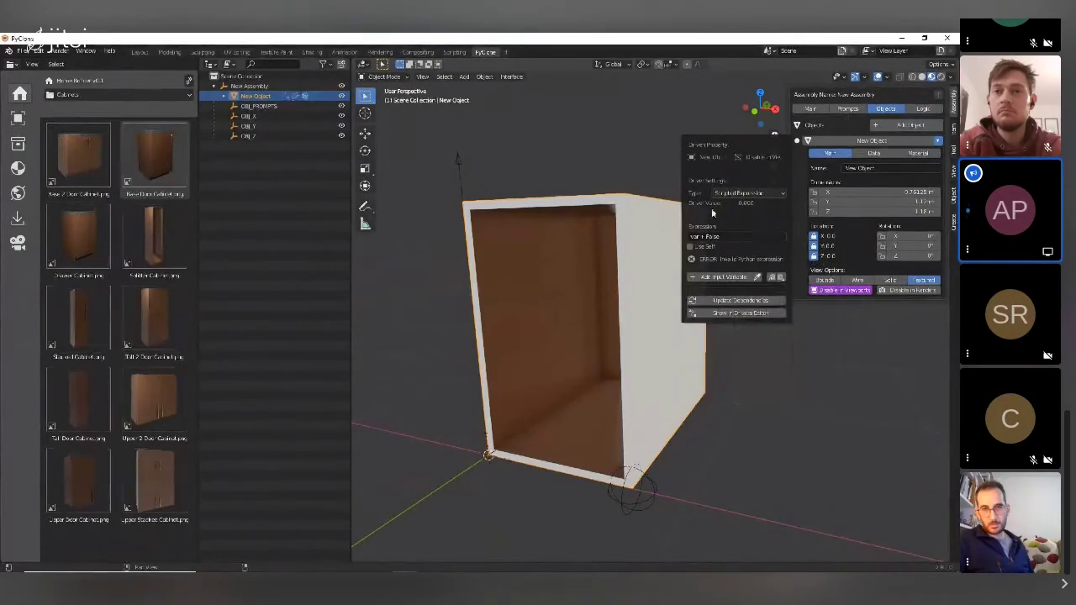
Step: Browse the assembly's Logic, Objects and Prompts tabs, opening and dismissing the driven-property list
click(919, 109)
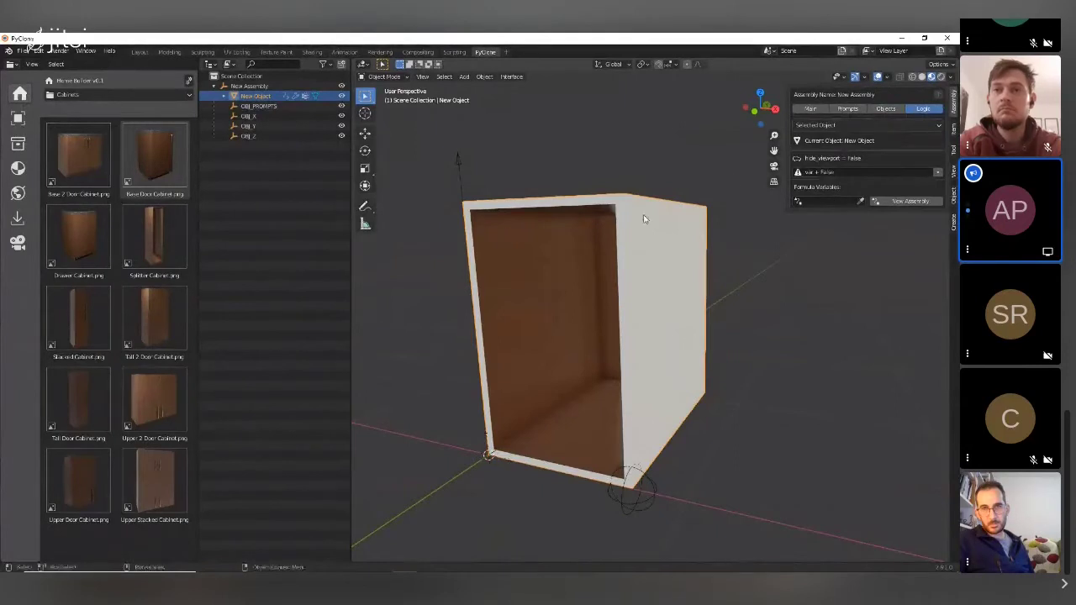
click(815, 125)
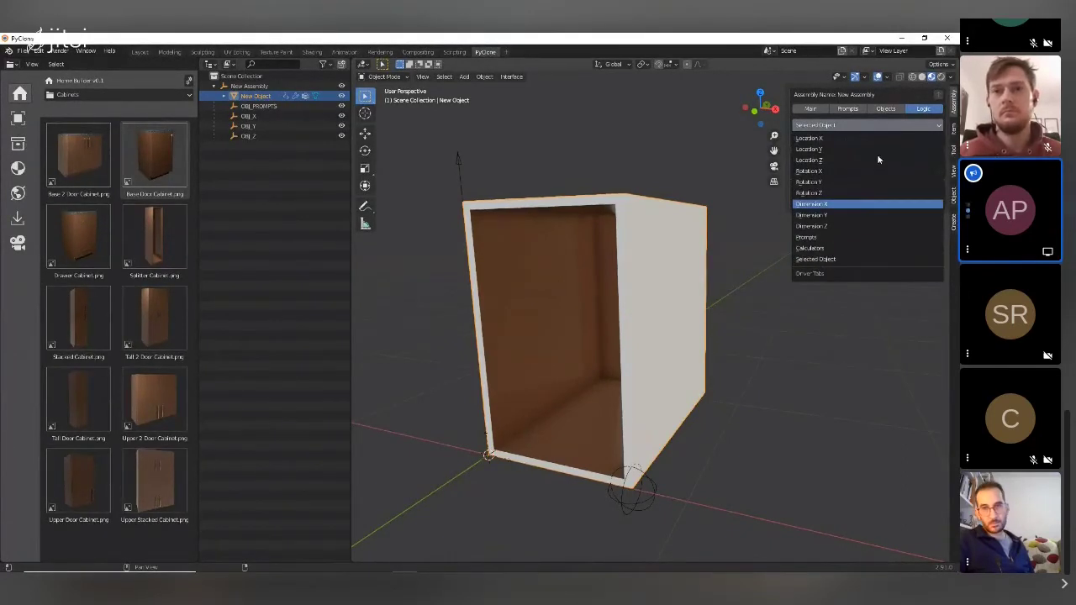
key(Escape)
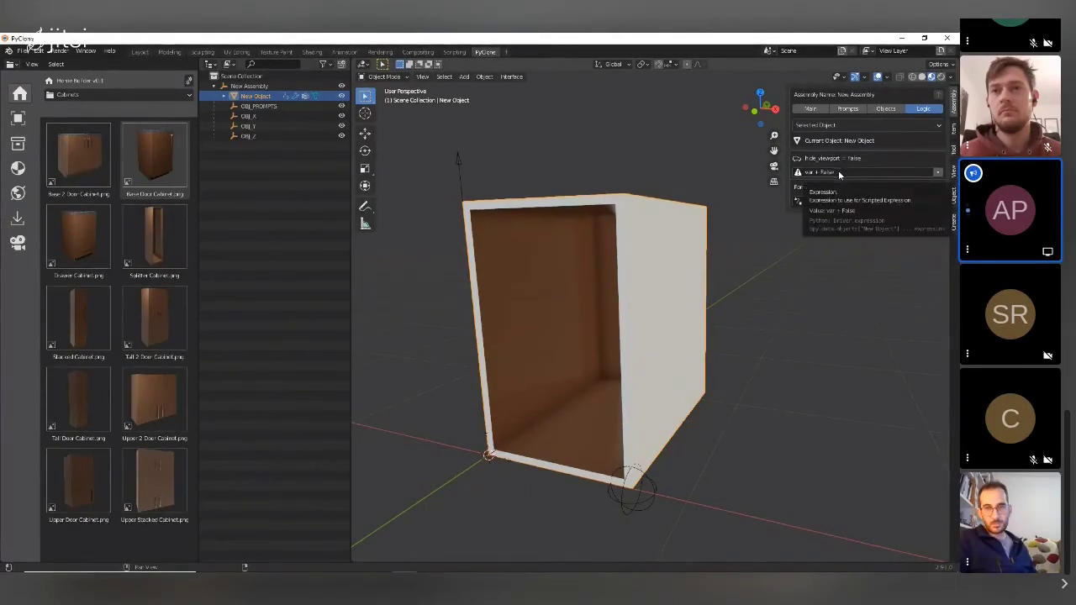
click(896, 110)
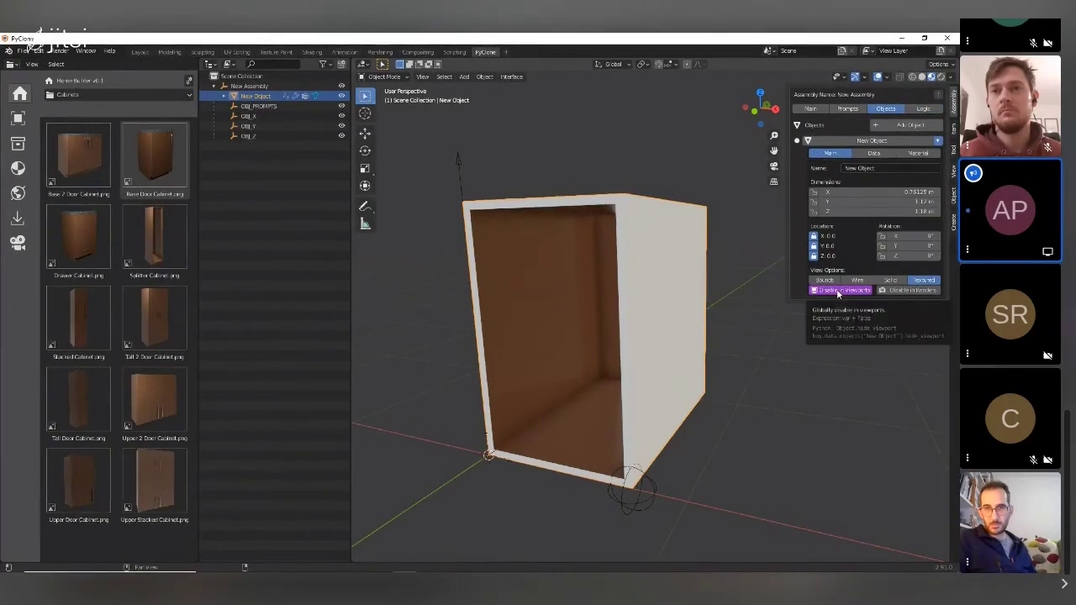
click(849, 110)
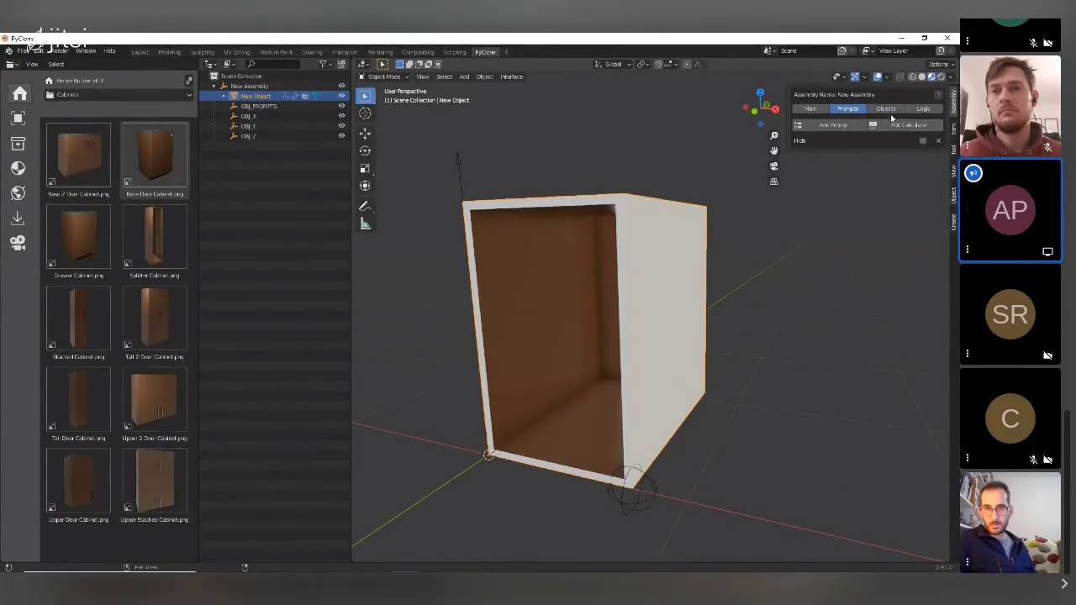
click(889, 110)
click(923, 109)
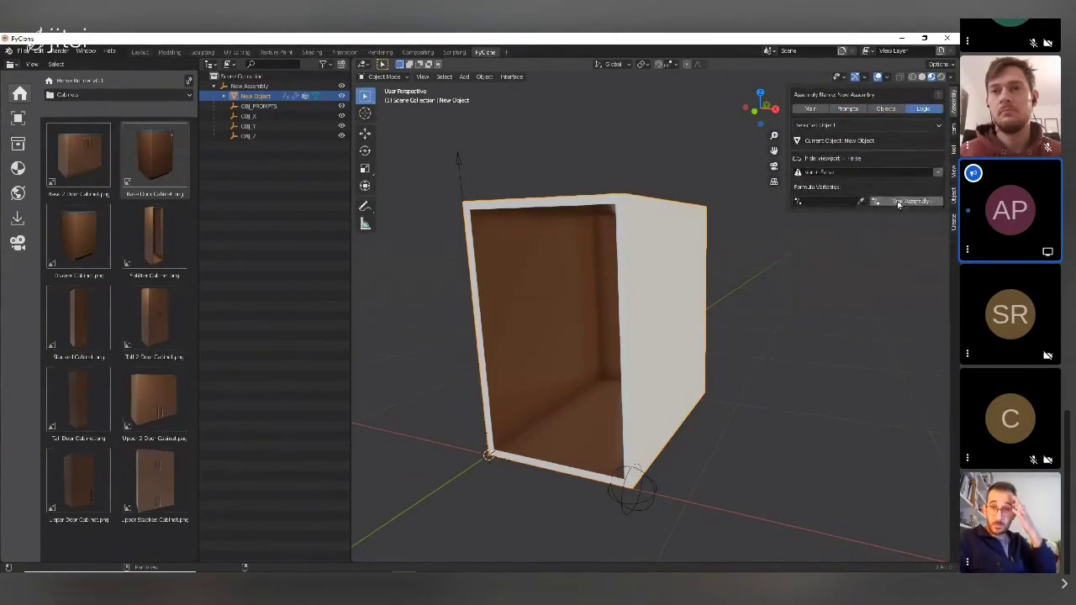
Step: Add the Hide prompt as a driver variable and set the formula to Hide
click(901, 204)
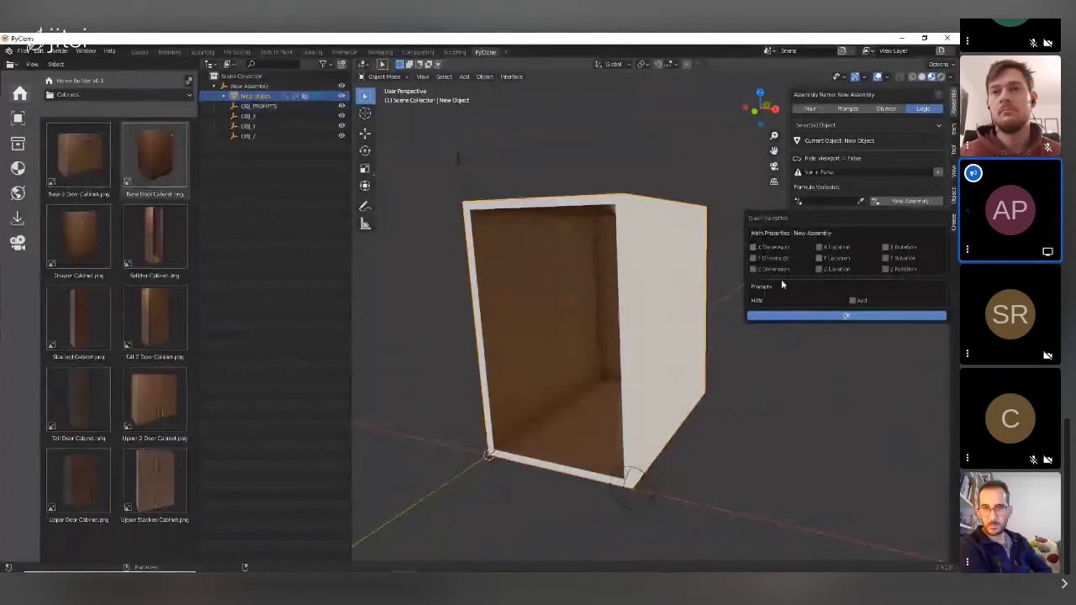
click(851, 315)
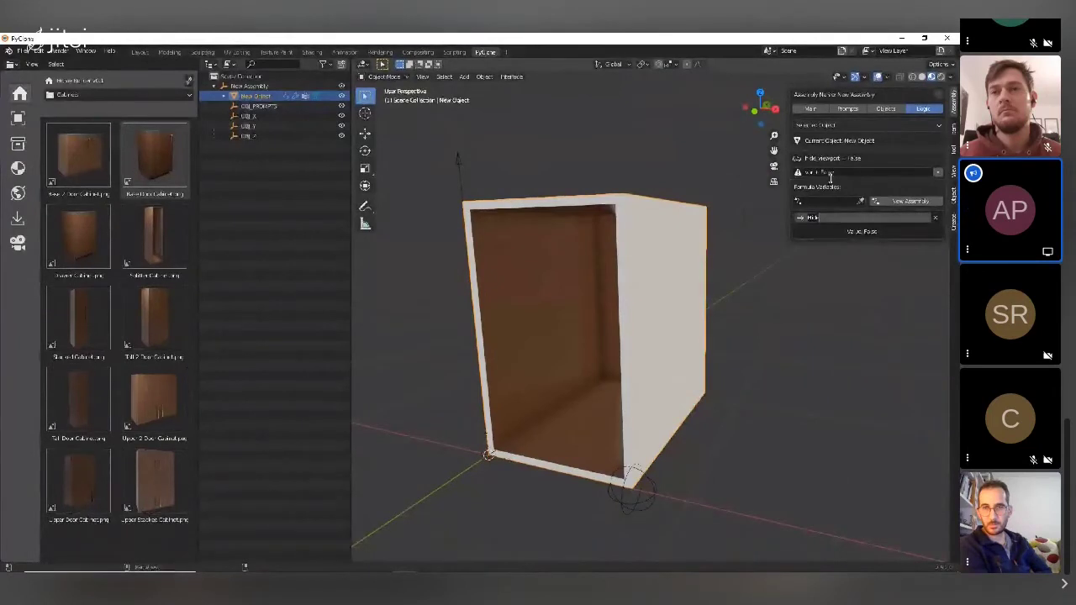
click(828, 217)
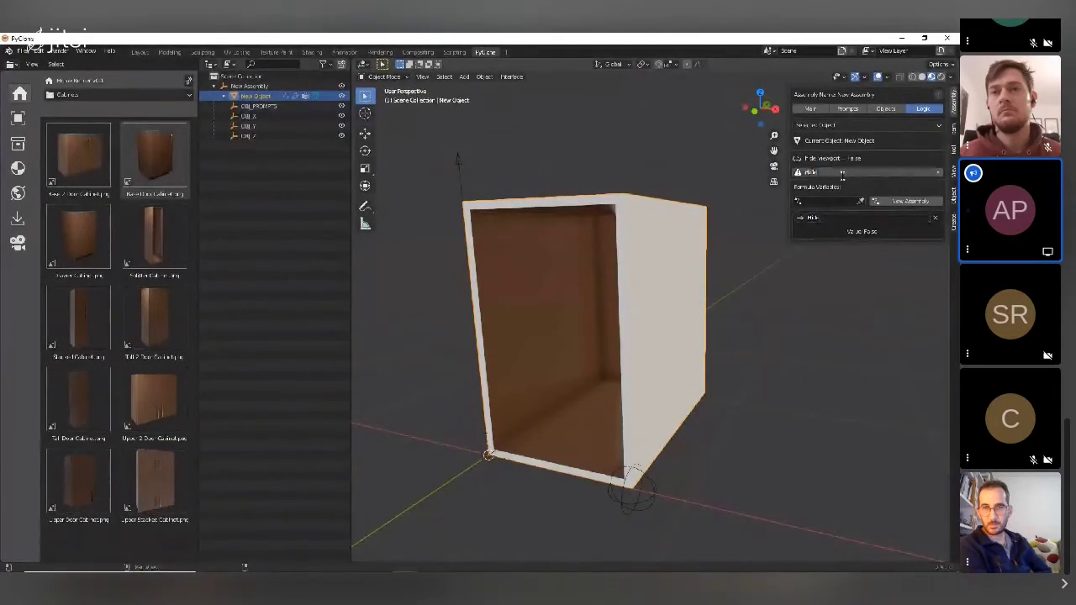
Step: Toggle the Hide prompt on and off to hide and show the cabinet
click(848, 109)
click(922, 141)
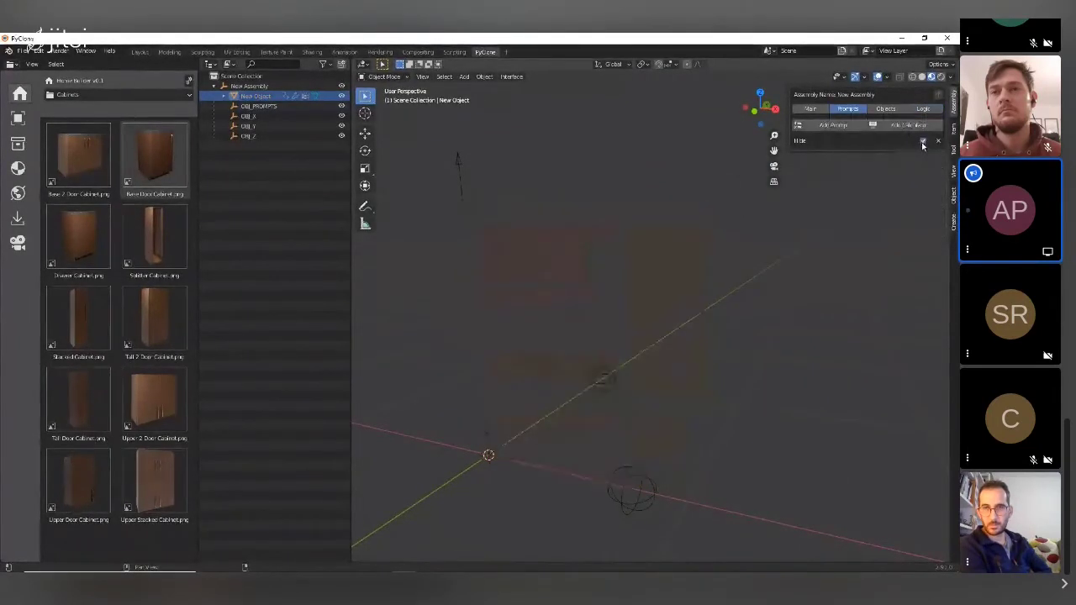
click(922, 143)
click(923, 143)
click(923, 142)
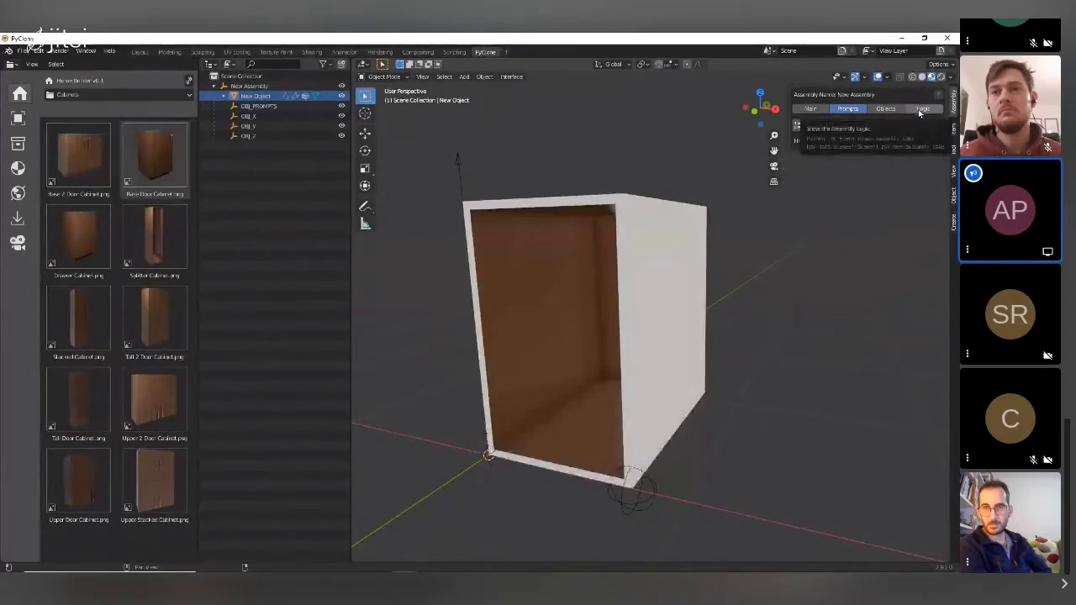
Step: Place a Base Door Cabinet from the library beside the cabinet box
scroll(578, 292, down, 2)
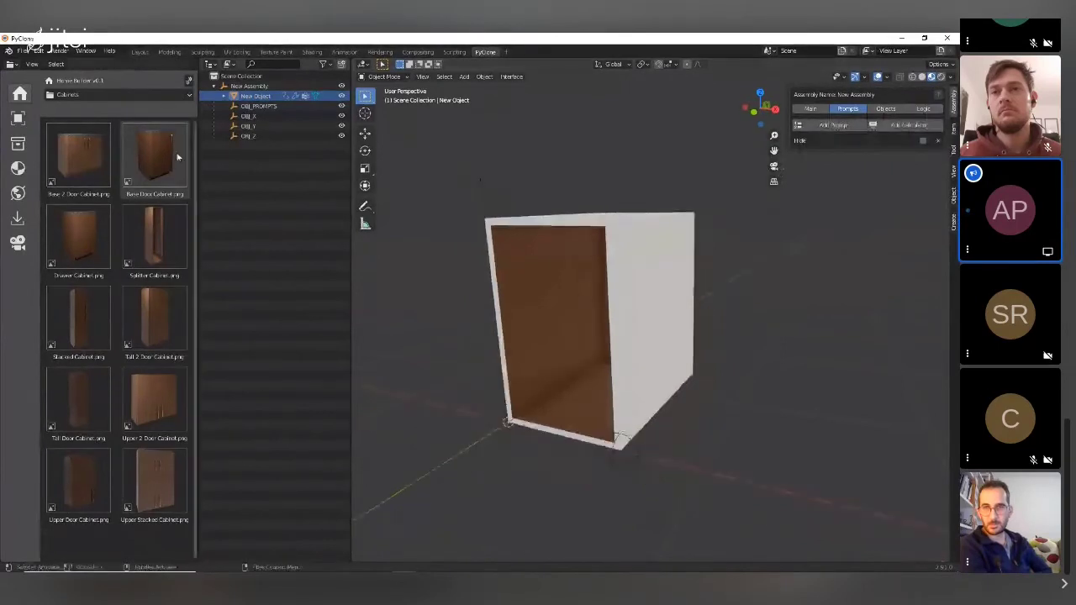
drag(177, 156, 745, 400)
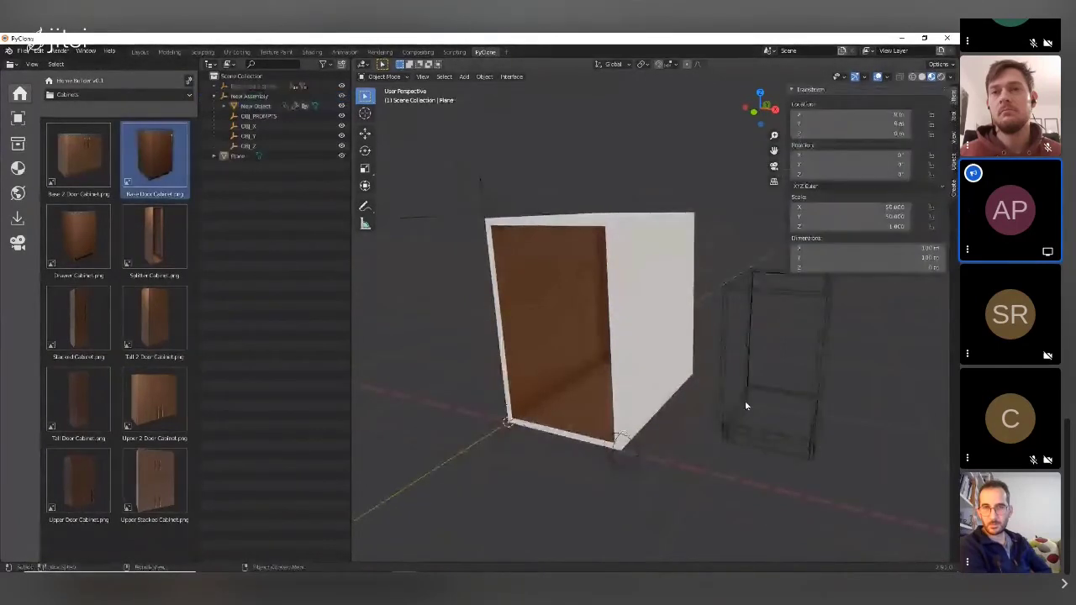
click(745, 400)
scroll(717, 357, up, 2)
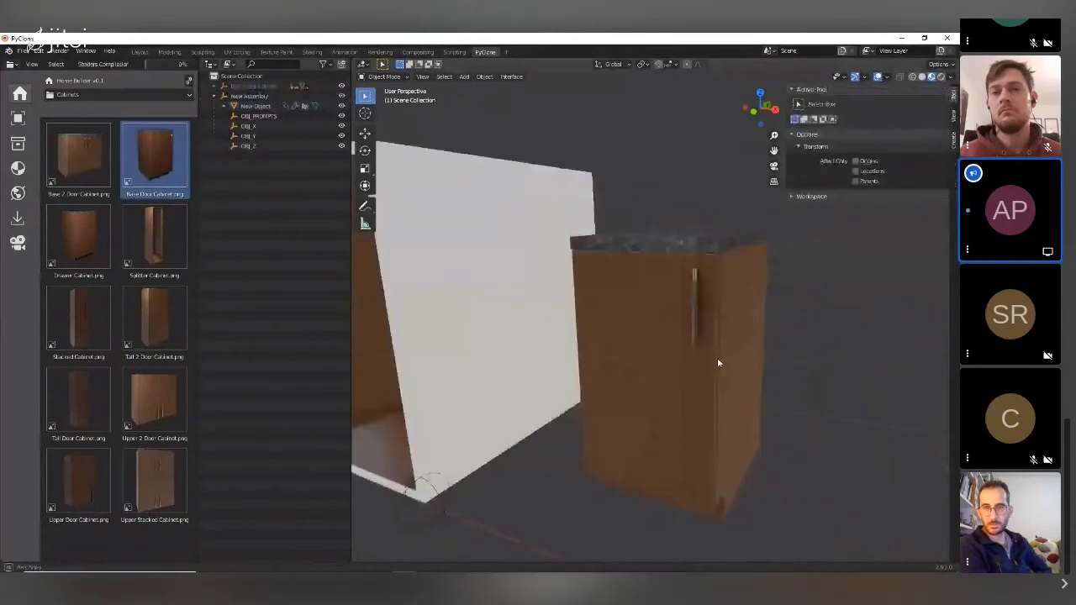
Step: Inspect the right side panel's X and Z dimension formulas
click(718, 362)
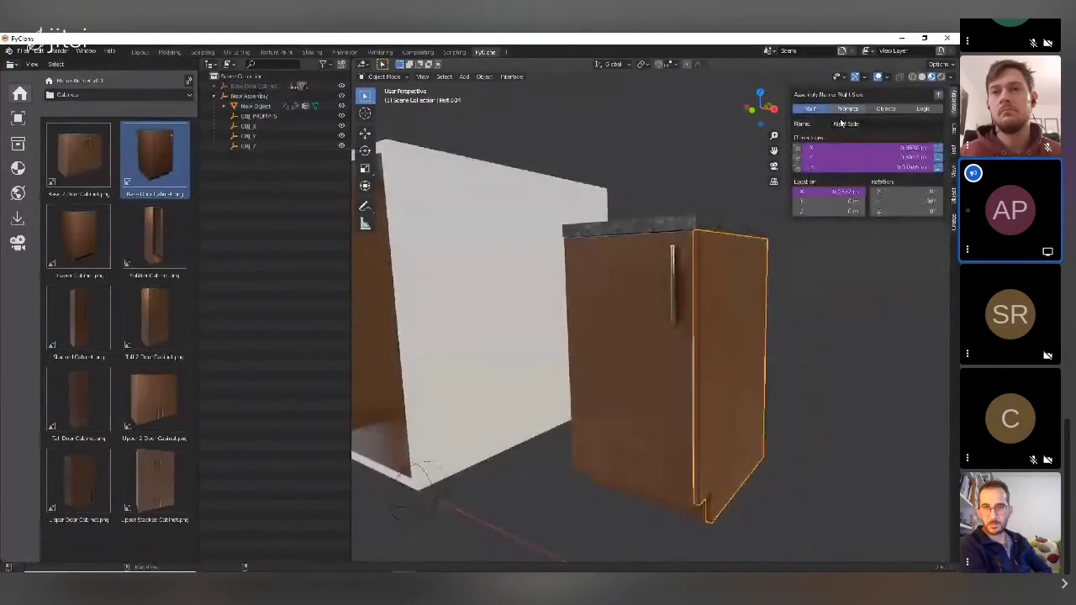
click(868, 151)
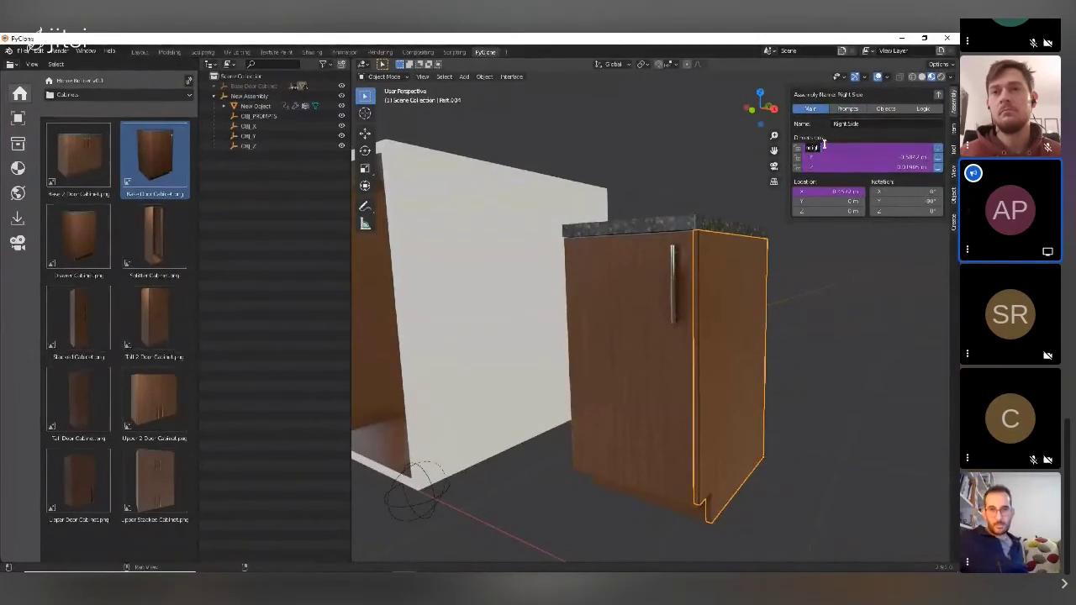
click(840, 167)
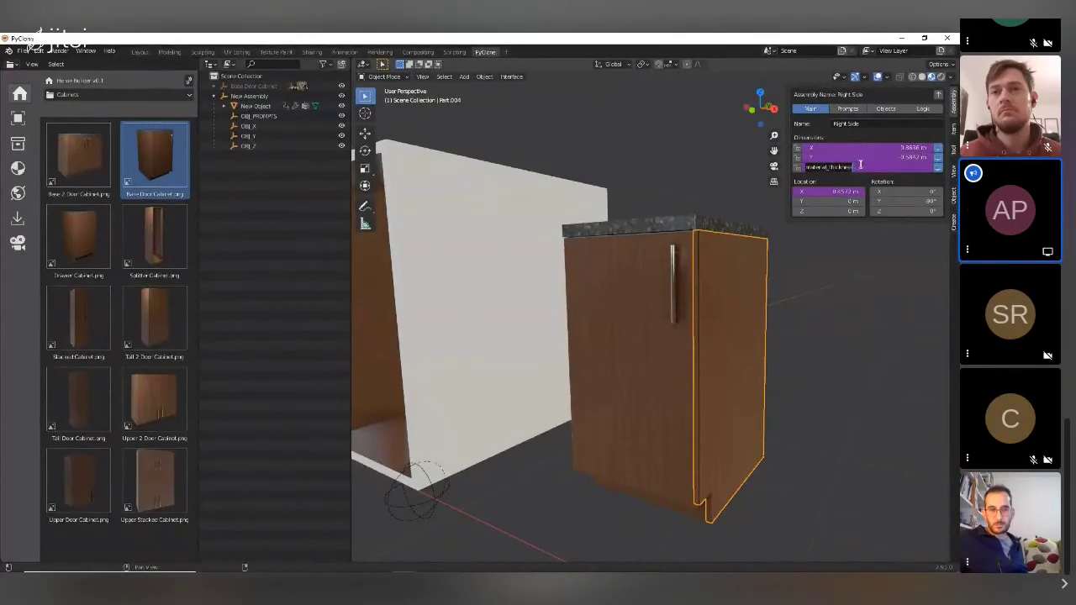
key(Return)
Step: Hide the door, select the shelf, and open its width expression
click(636, 300)
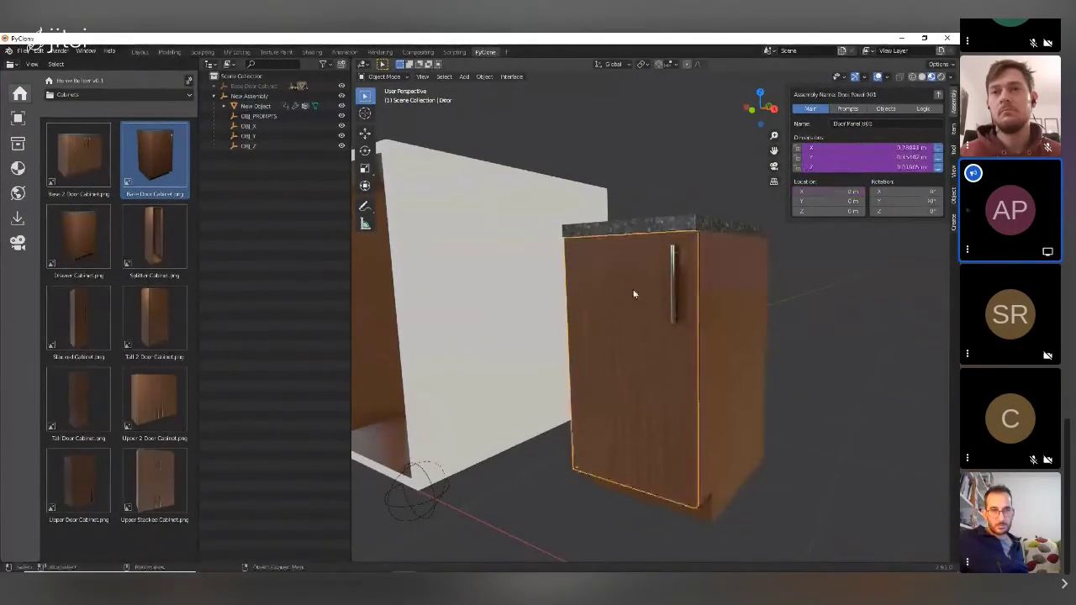
key(h)
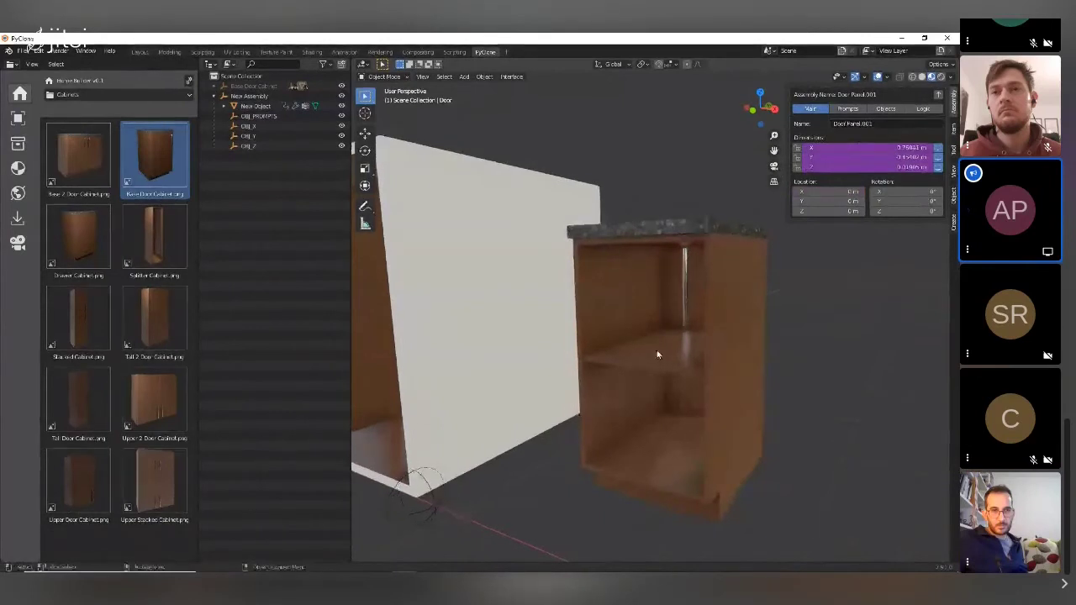
click(661, 351)
double_click(868, 148)
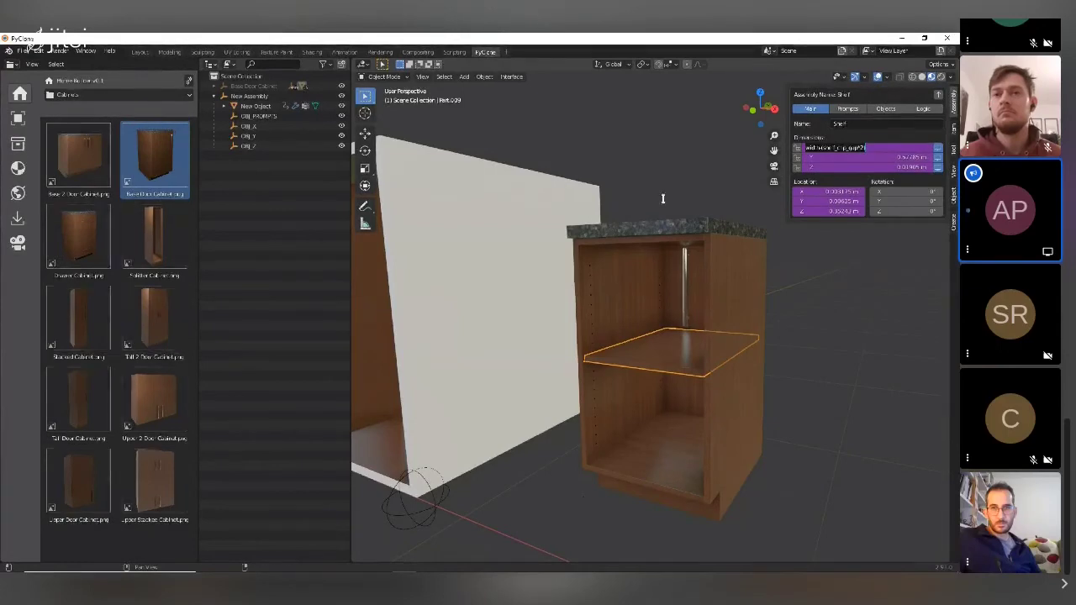
Step: Confirm the shelf width formula, orbit the view, and open the asset browser's category dropdown
key(Return)
middle_drag(688, 266, 689, 257)
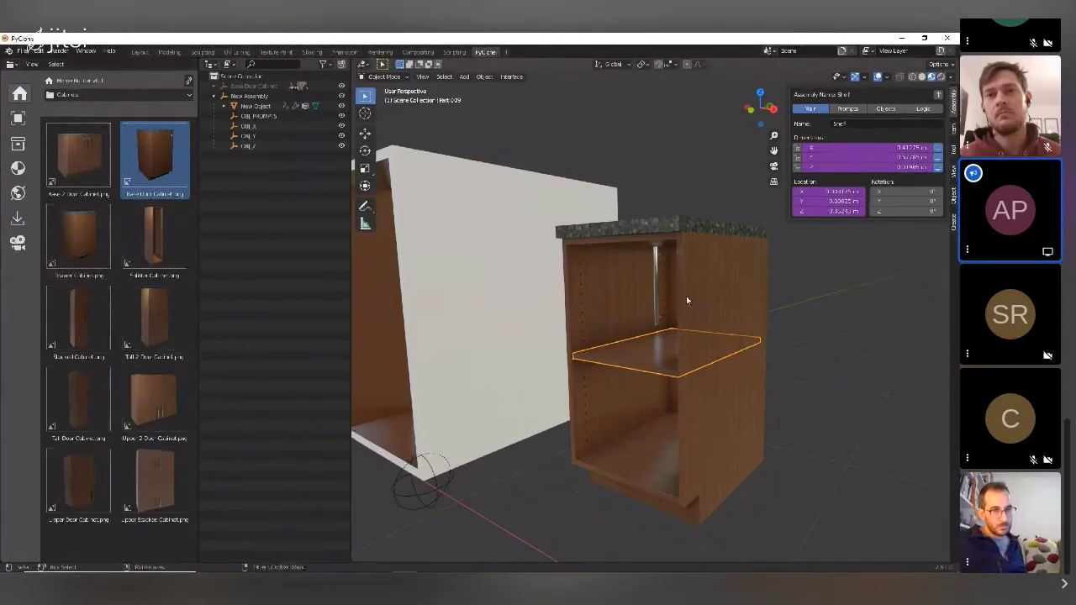
middle_drag(686, 295, 639, 290)
click(85, 94)
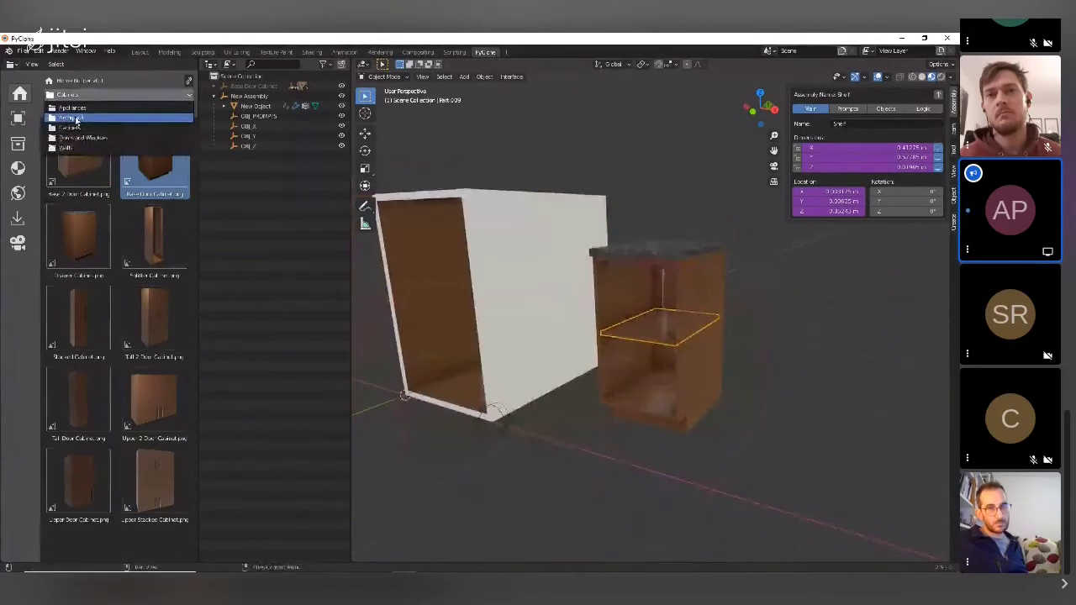
Step: Switch the library to Archipack and draw the first wall segment from Wall.png
click(77, 119)
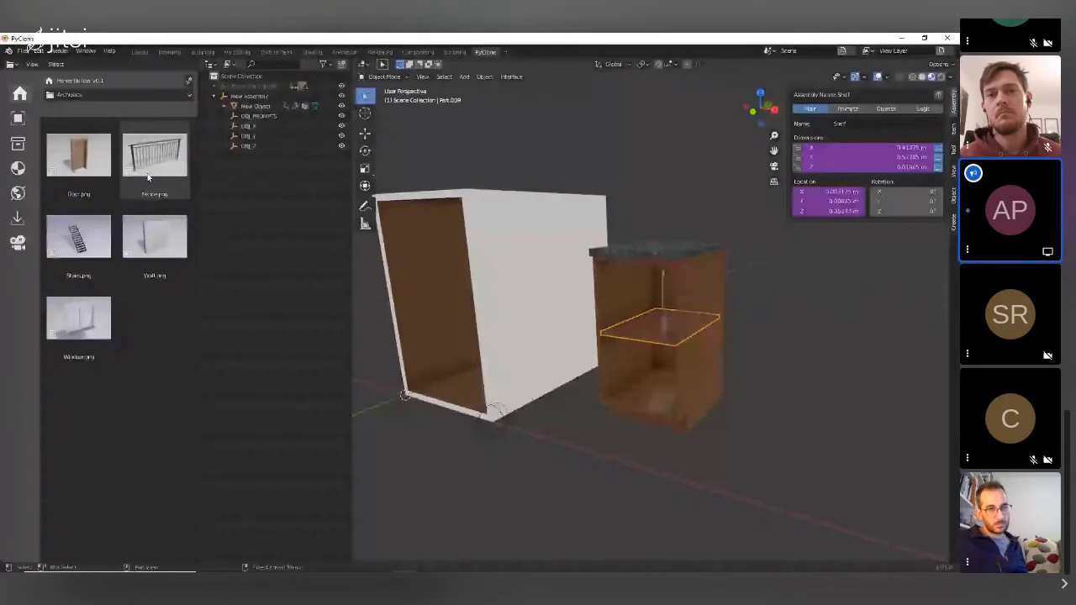
scroll(546, 254, down, 4)
middle_drag(547, 255, 404, 209)
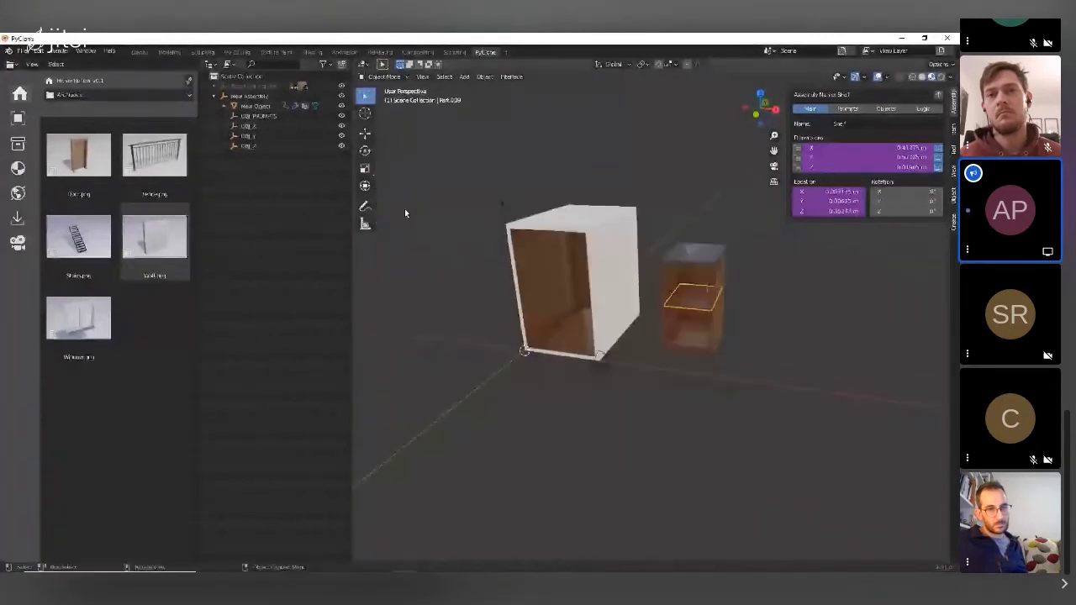
scroll(404, 208, up, 3)
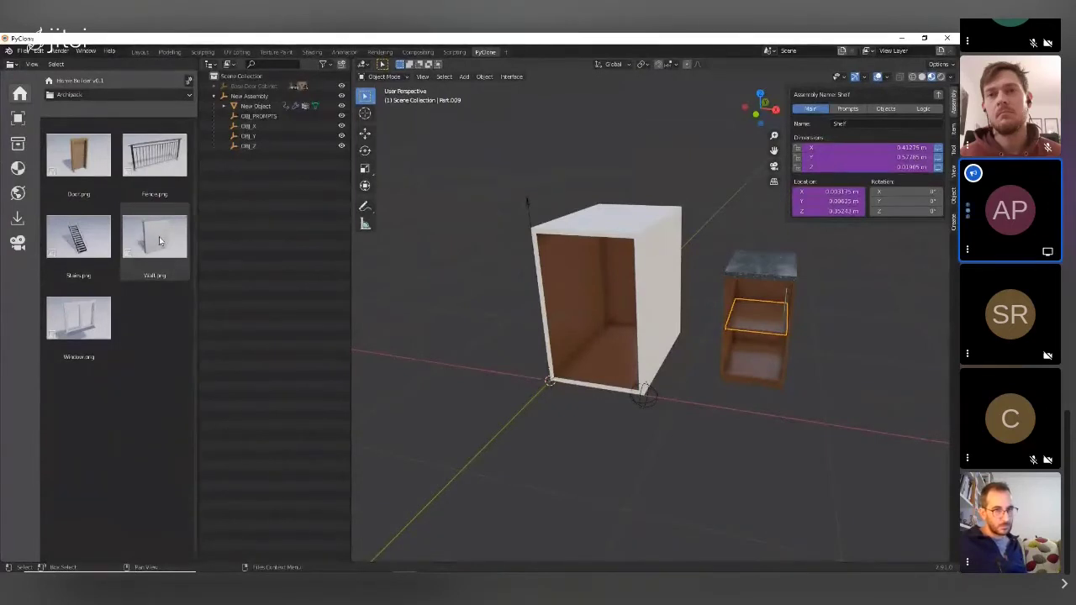
drag(153, 240, 495, 428)
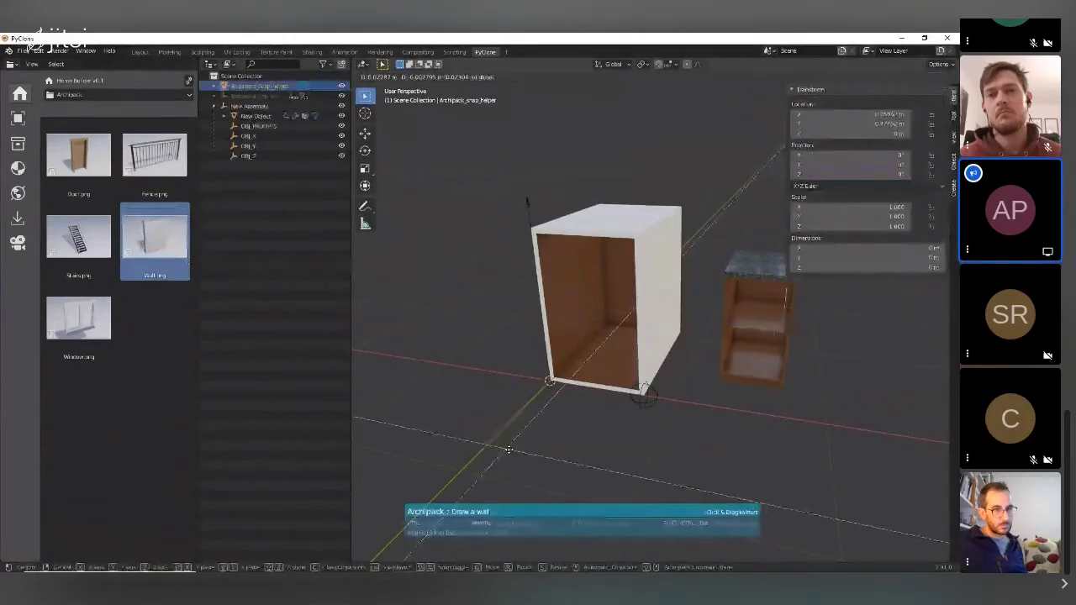
click(508, 450)
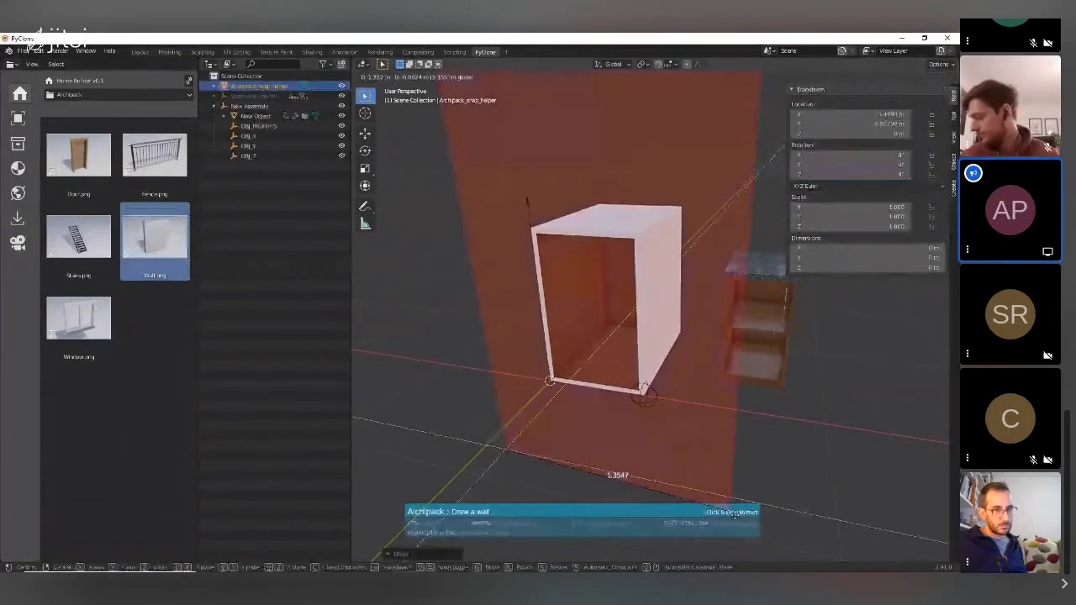
click(826, 535)
Step: Add a second wall segment to form an L, then stop drawing walls
scroll(664, 399, down, 3)
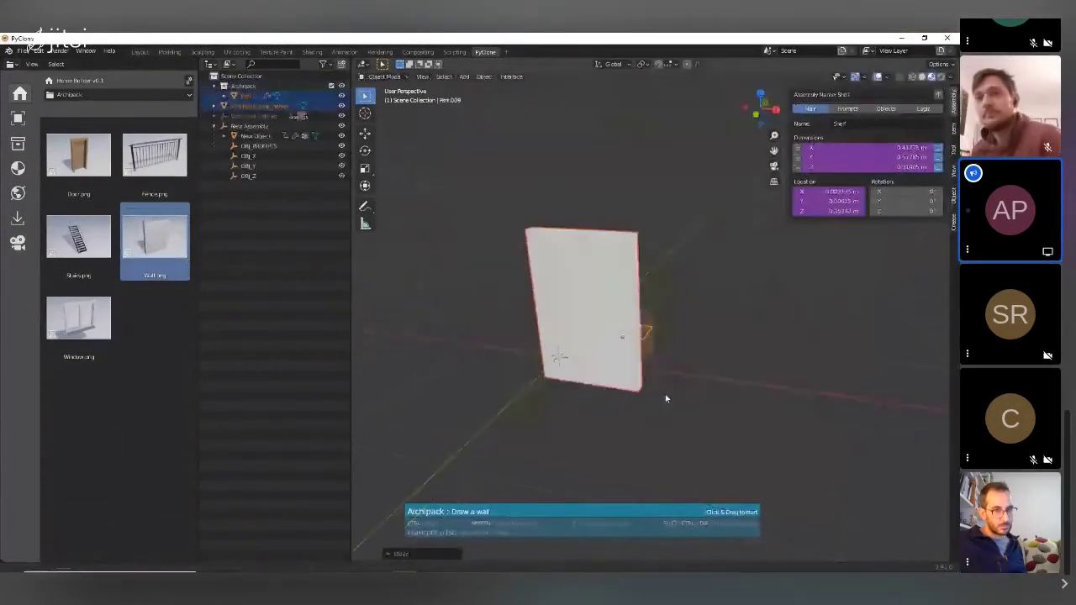
middle_drag(665, 398, 717, 390)
click(717, 391)
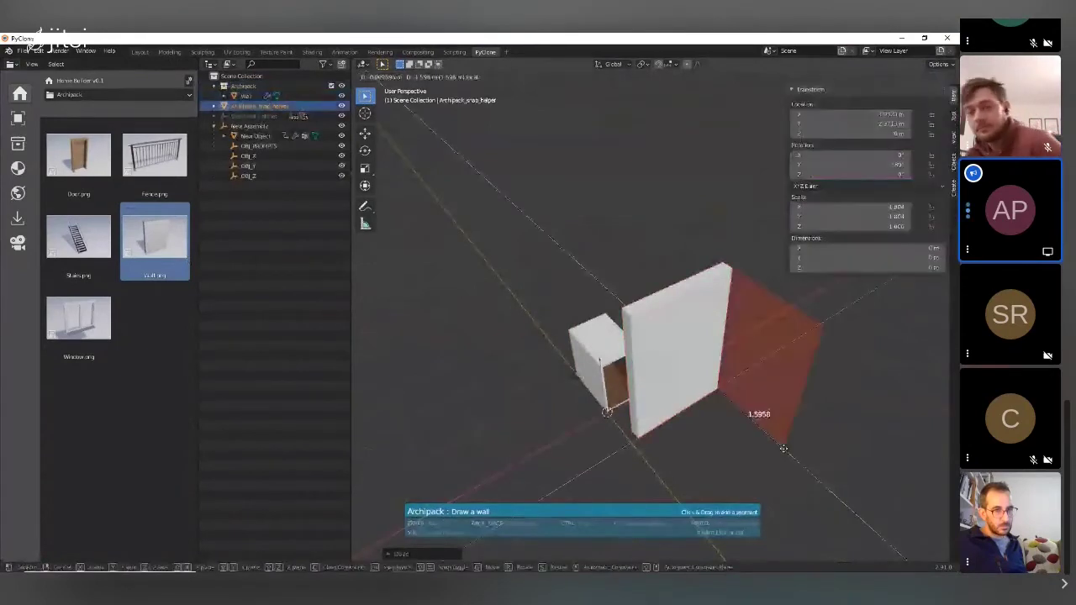
click(783, 448)
right_click(684, 412)
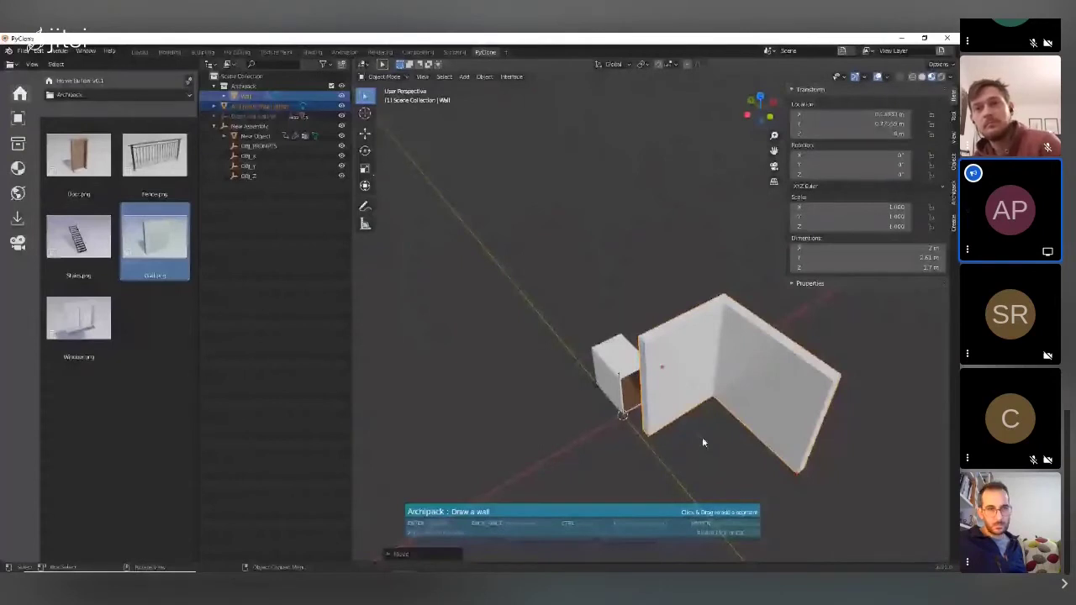
middle_drag(703, 442, 692, 411)
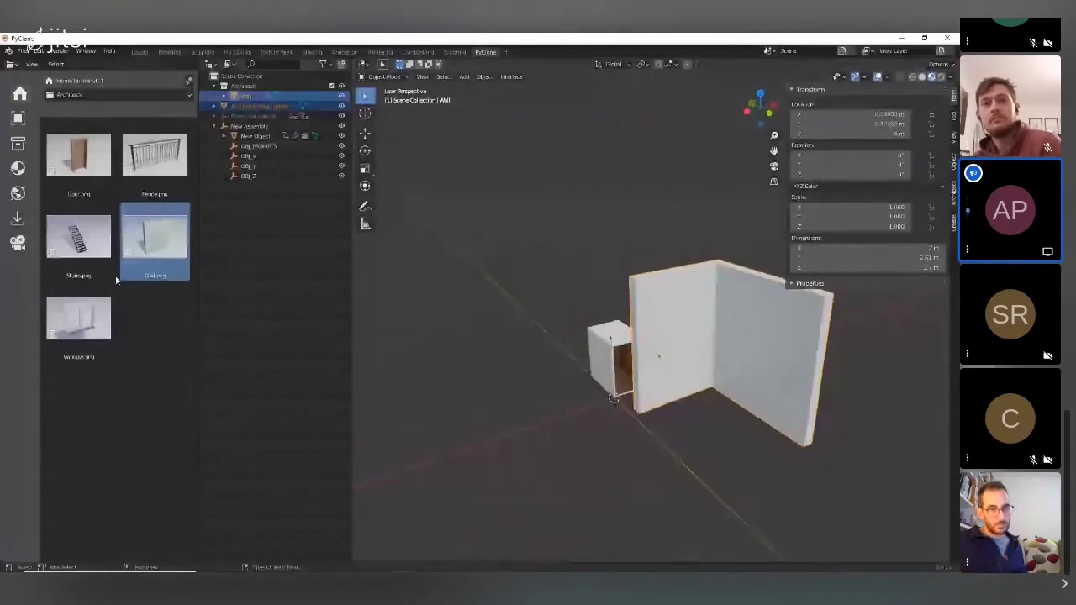
Step: Drop Door.png into the L-shaped wall to set a door opening
drag(78, 155, 675, 329)
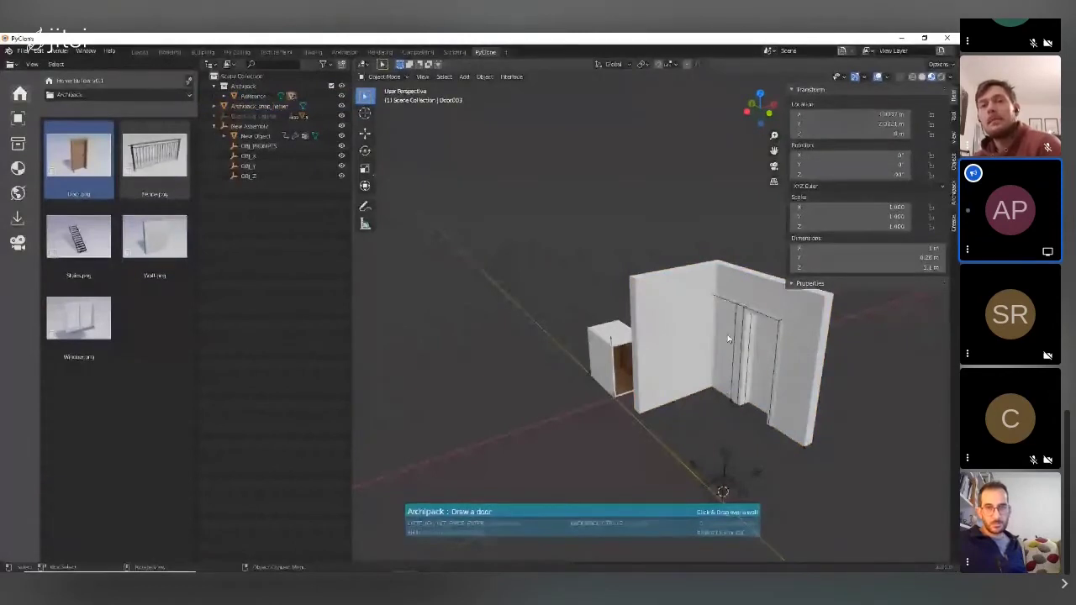
click(728, 338)
scroll(499, 305, up, 2)
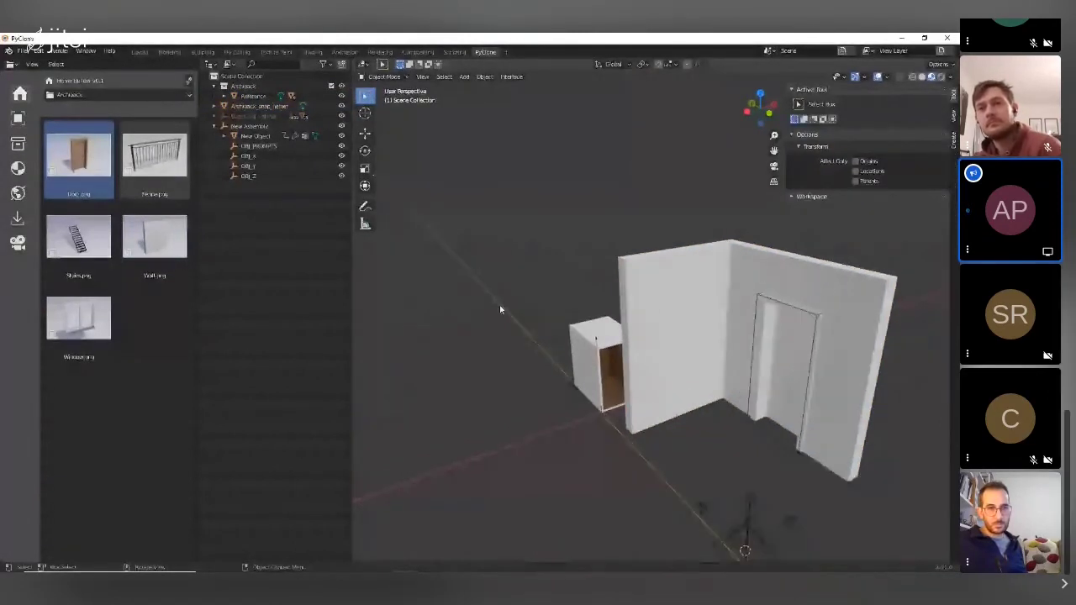
scroll(499, 310, down, 2)
middle_drag(499, 310, 676, 329)
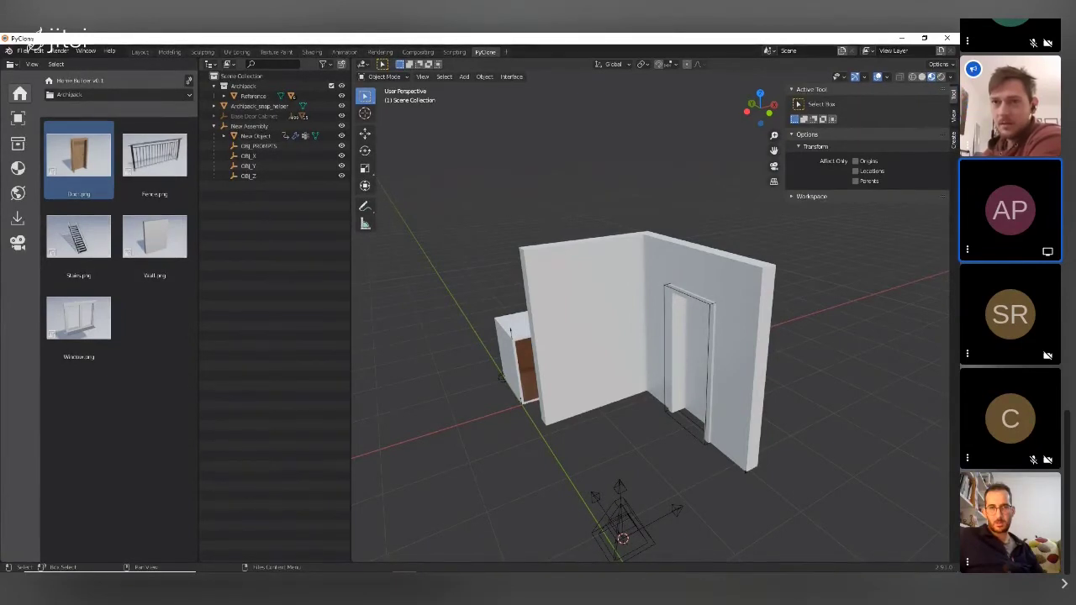
Step: Start a new file with Ctrl+N, bringing up the save-changes prompt for Untitled
key(ctrl+n)
Step: Create a new General file without saving and place a Base Door Cabinet
click(507, 211)
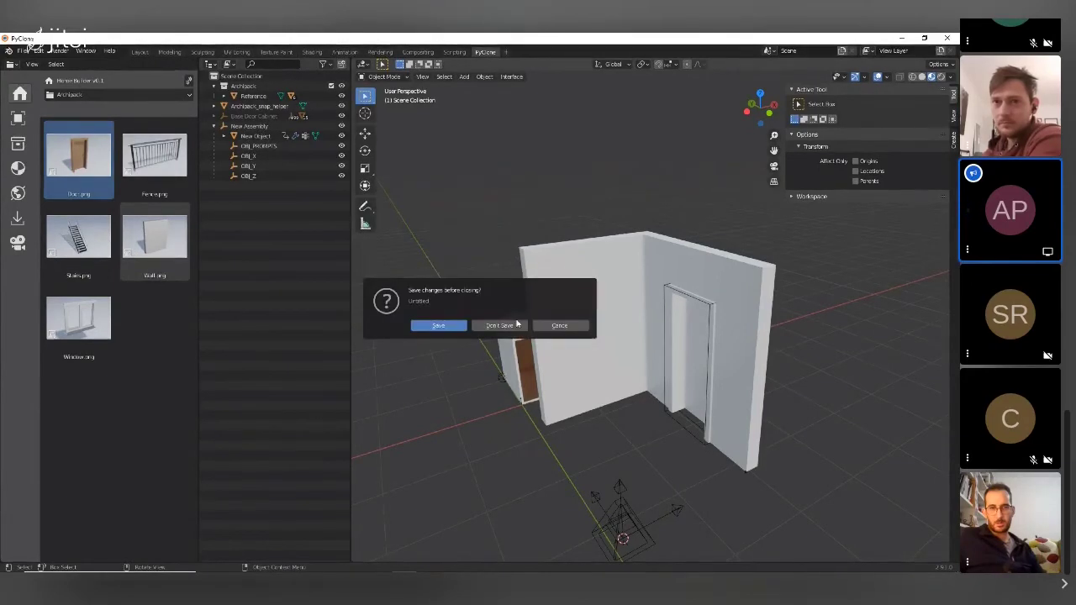
click(510, 323)
drag(155, 156, 522, 320)
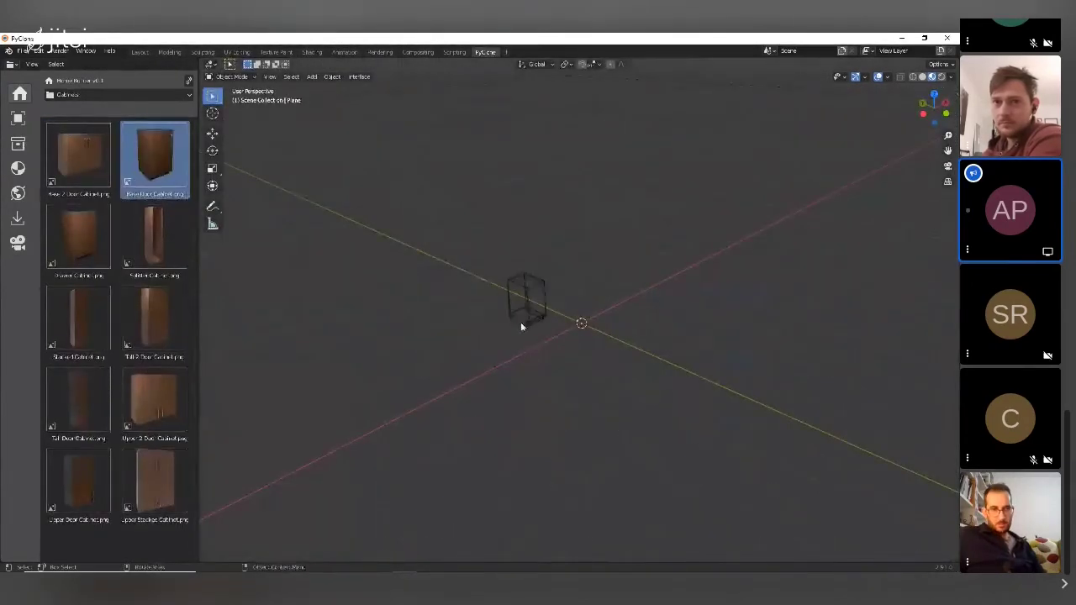
click(562, 309)
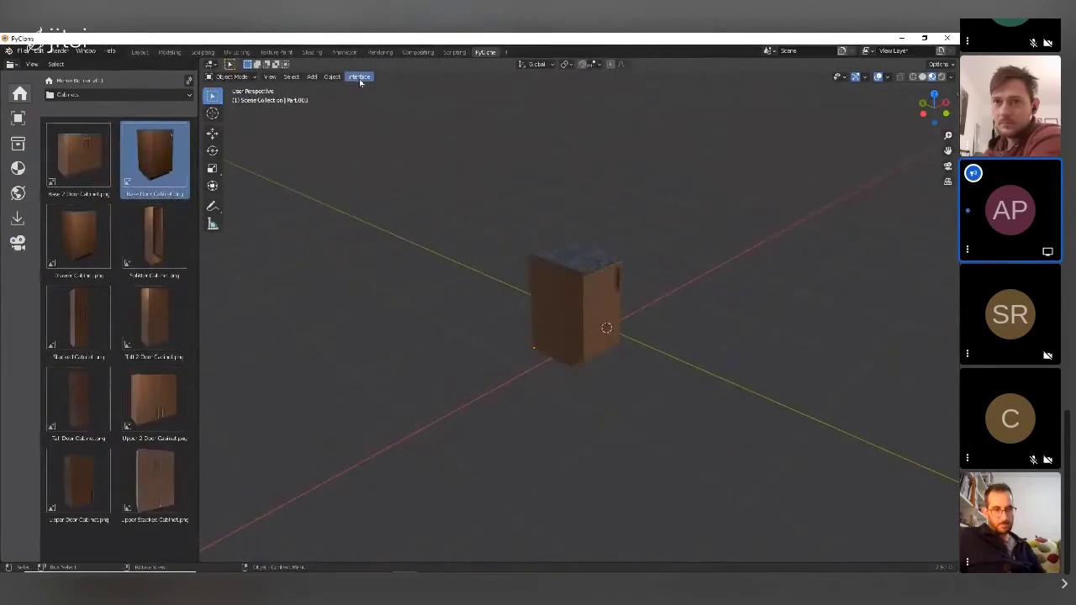
Step: Show the Outliner beside the 3D view and switch to wireframe shading
click(359, 77)
click(370, 98)
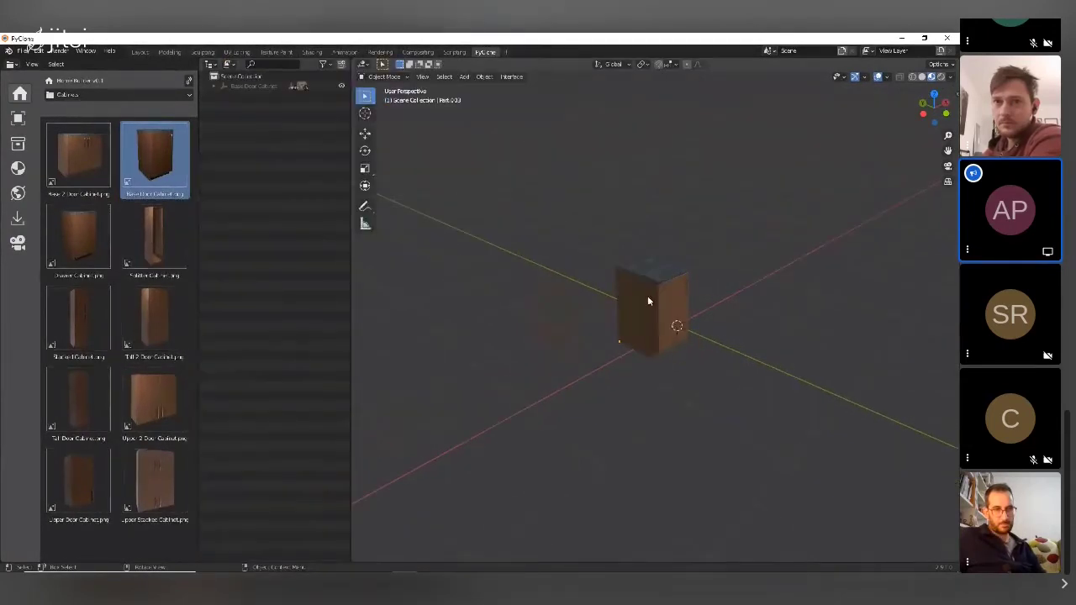
scroll(647, 295, up, 3)
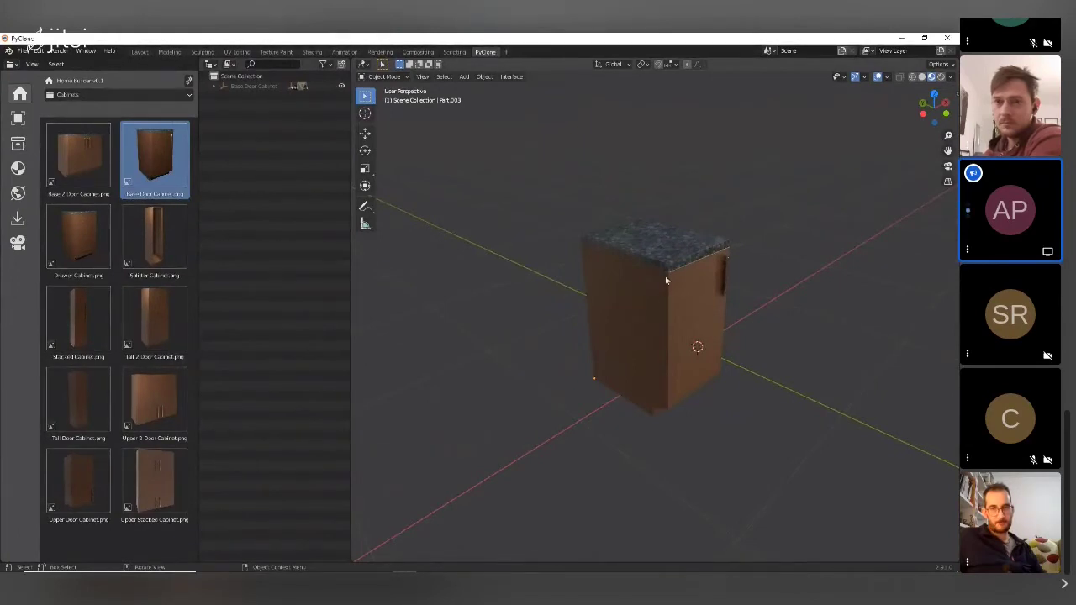
scroll(665, 280, up, 3)
middle_drag(669, 284, 687, 295)
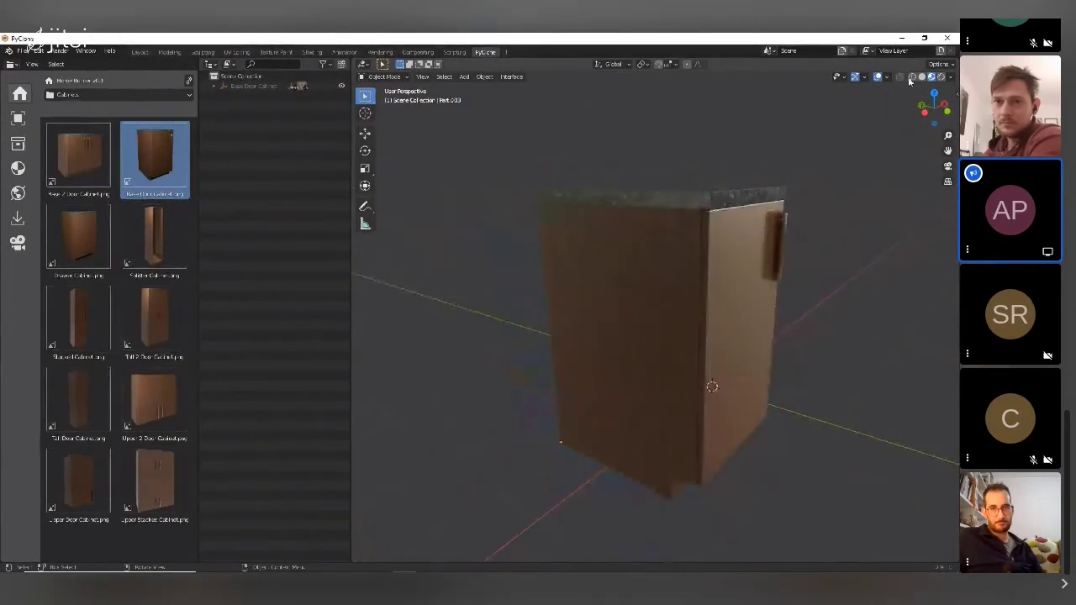
key(shift+z)
Step: Expand Base Door Cabinet and its Carcass in the Outliner, making the cabinet active
middle_drag(718, 224, 689, 240)
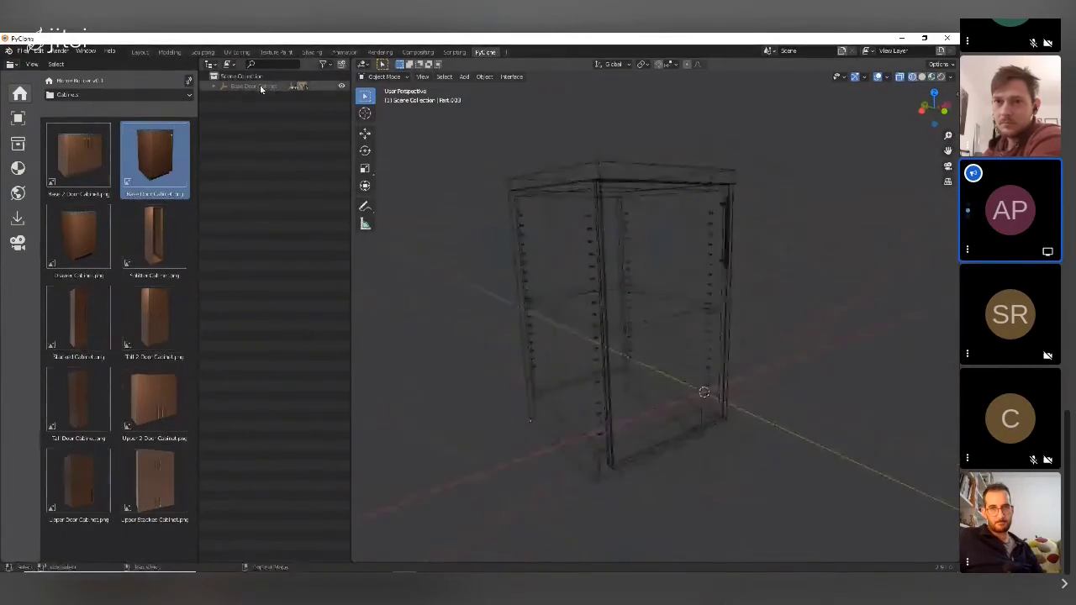
click(224, 85)
click(239, 98)
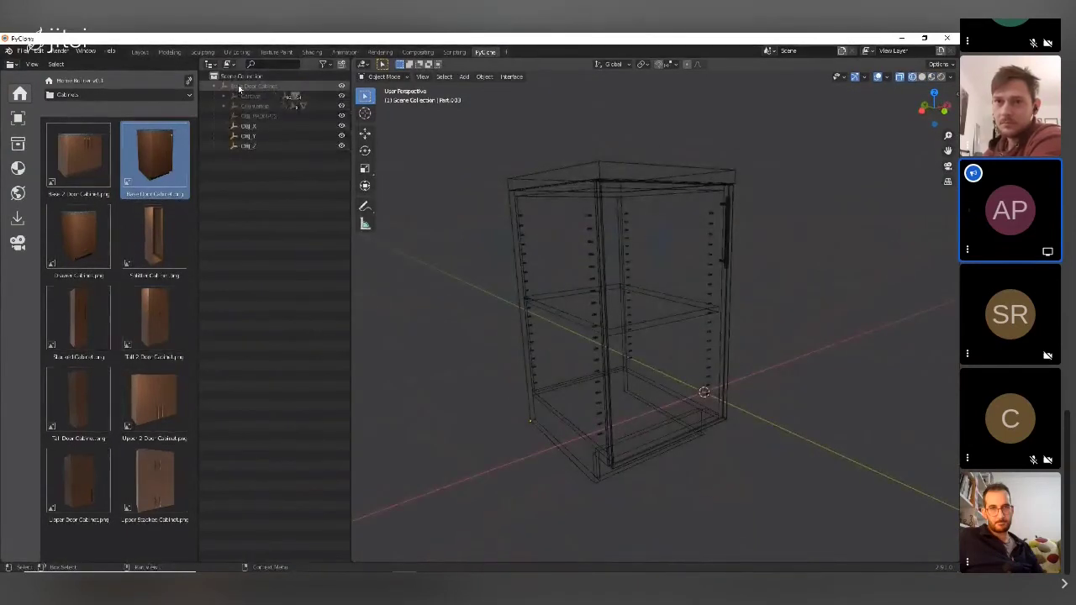
click(244, 86)
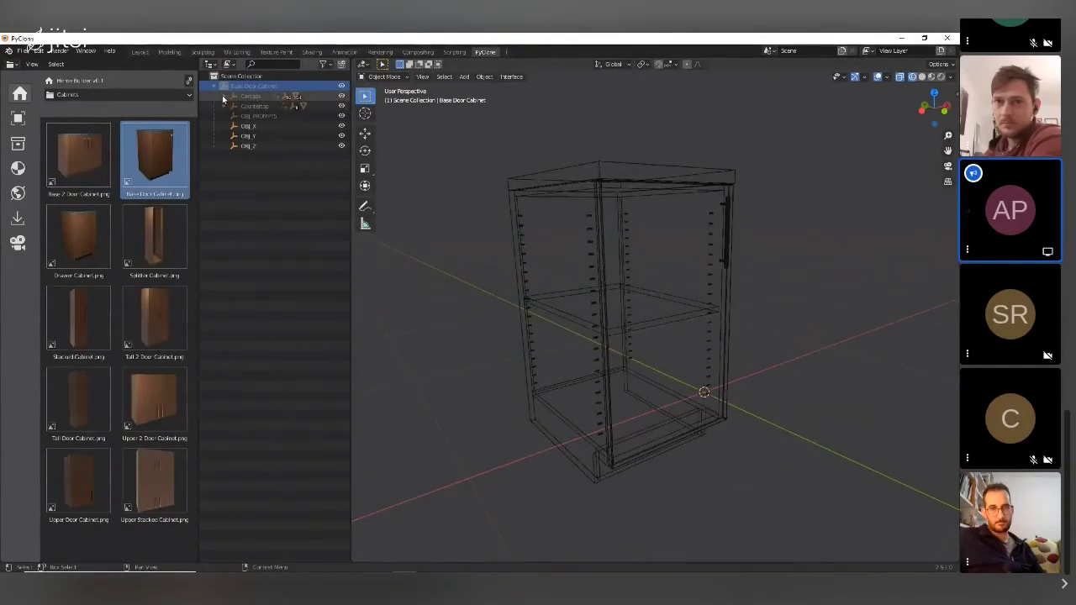
click(224, 98)
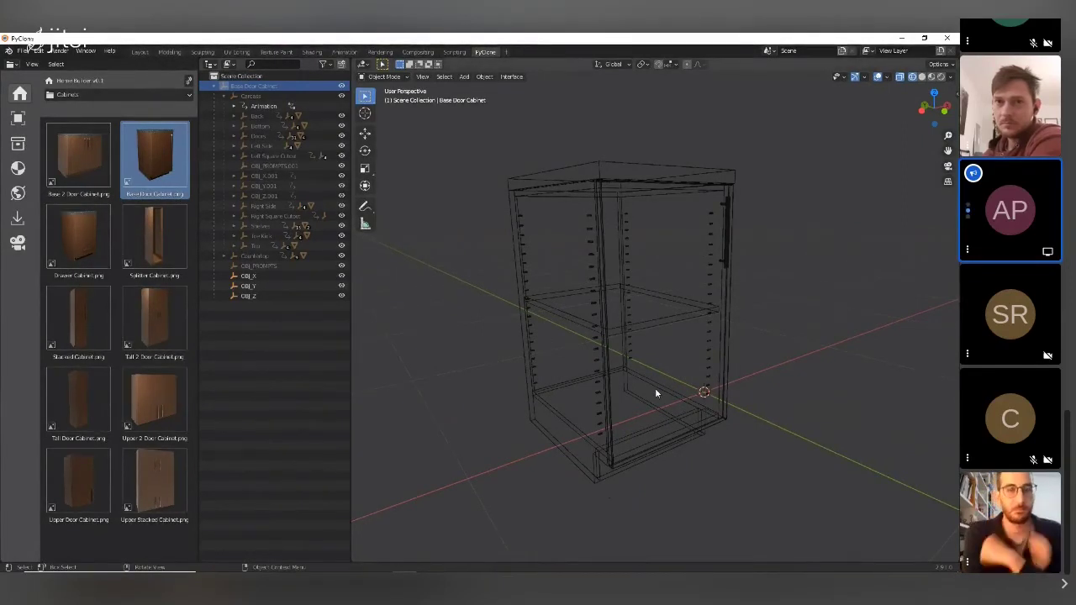
middle_drag(655, 387, 656, 457)
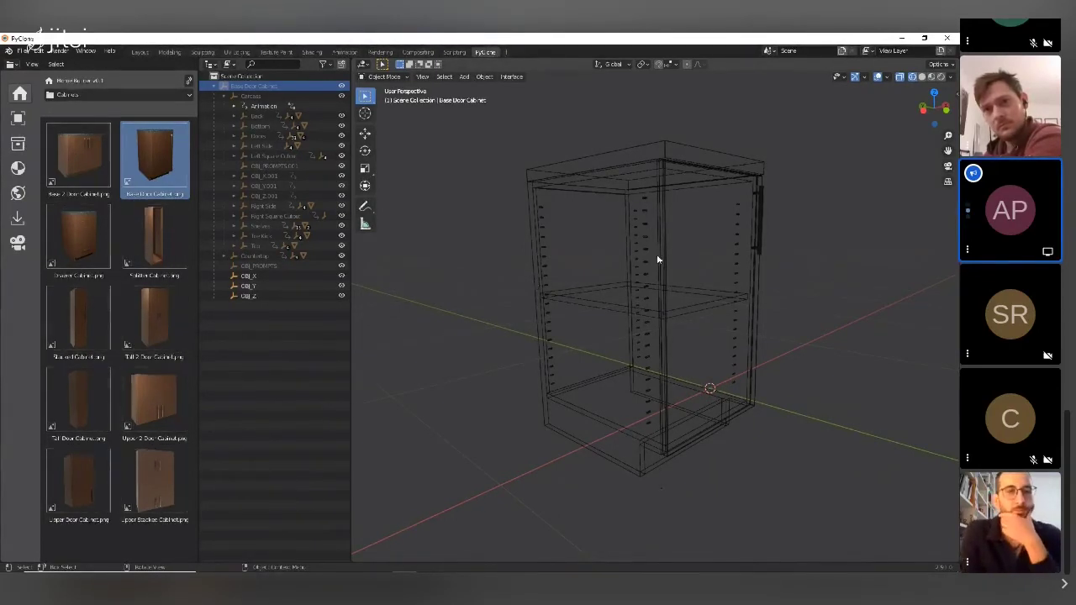
scroll(638, 265, down, 2)
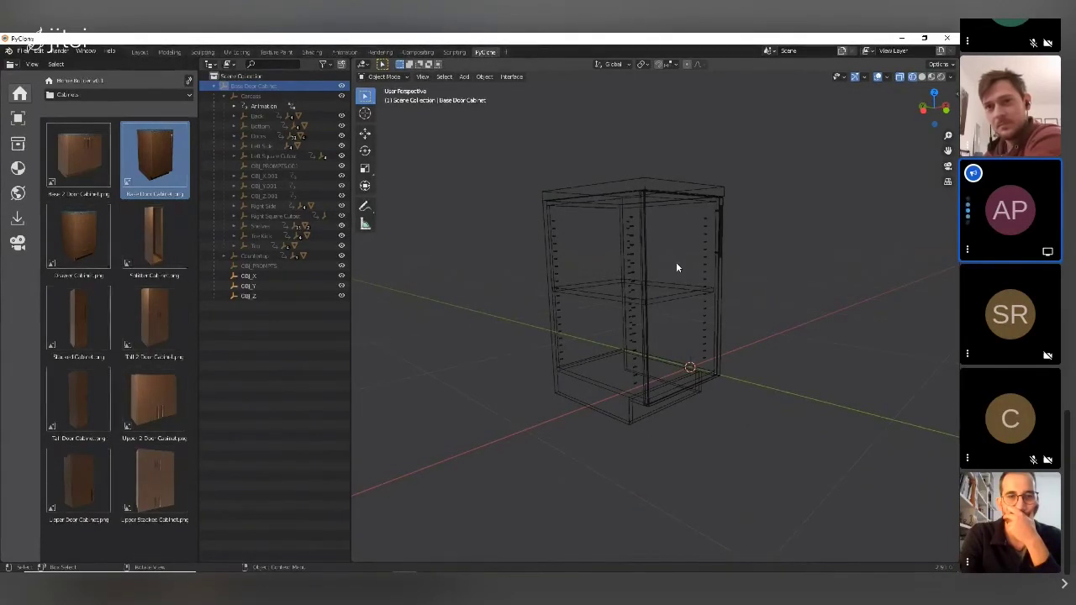
middle_drag(629, 252, 629, 263)
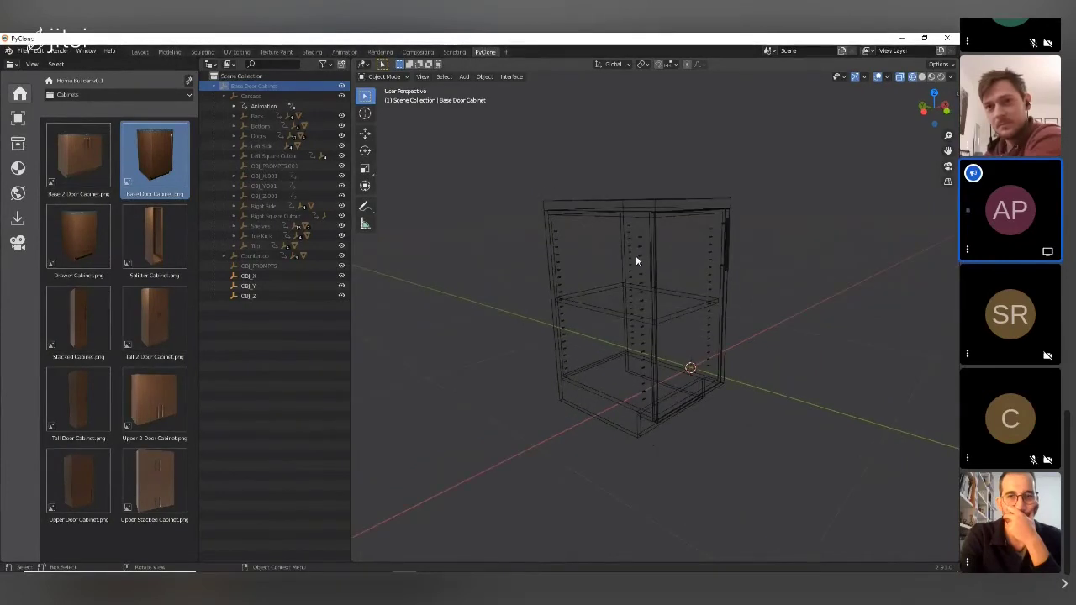
click(189, 83)
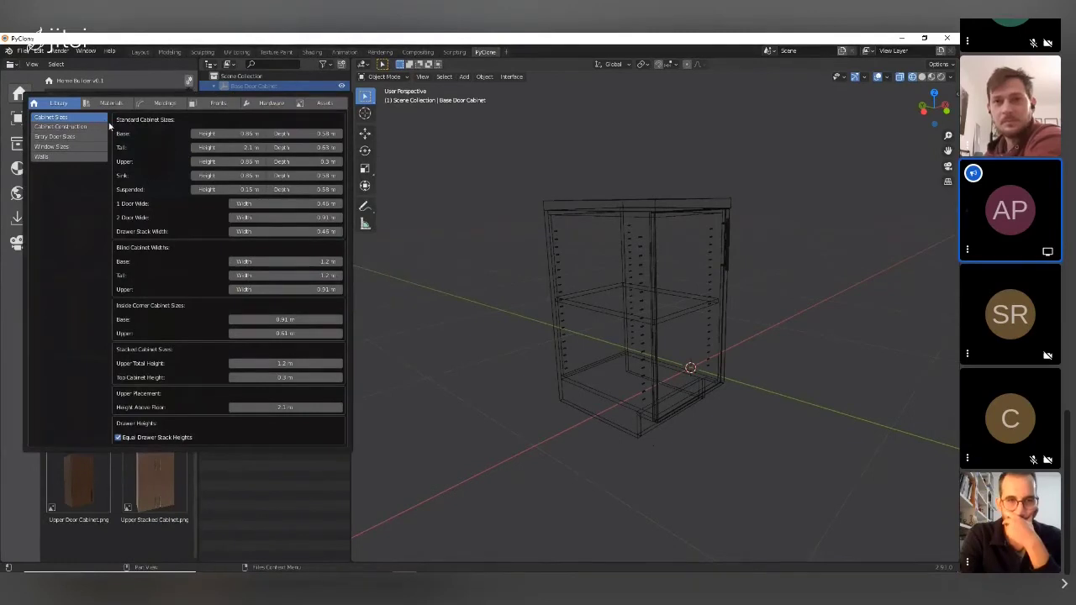
click(79, 127)
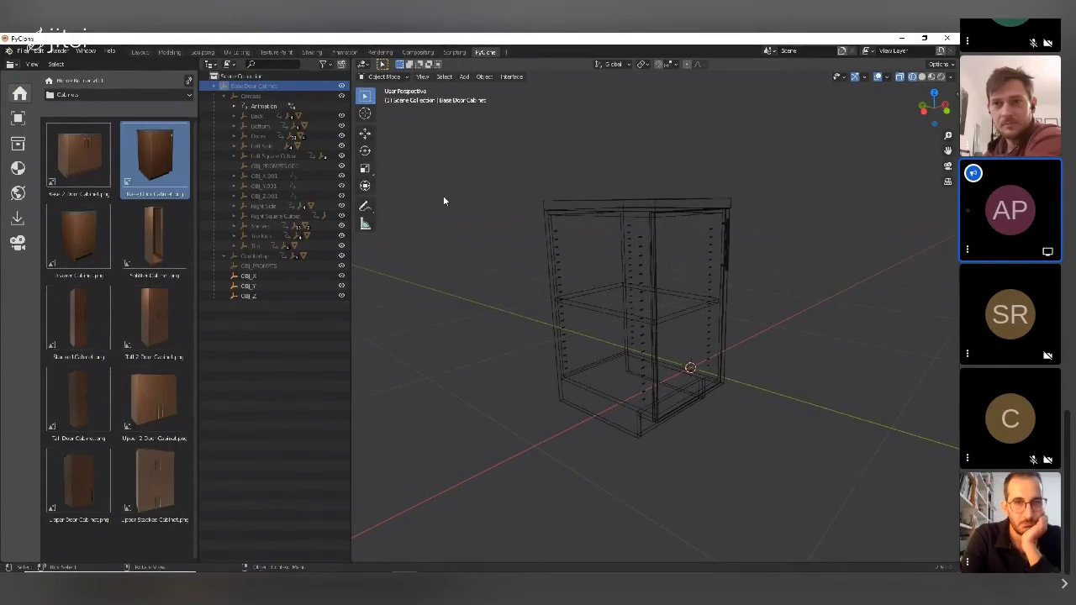
middle_drag(647, 313, 679, 310)
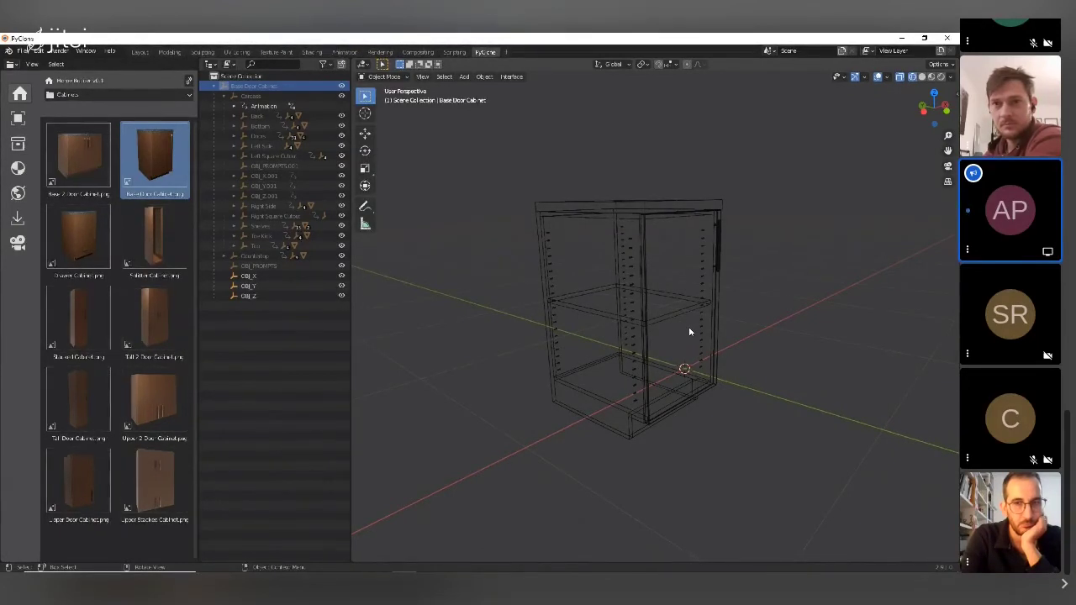
Step: Select the cabinet's left side panel and zoom in on its top corner
click(586, 420)
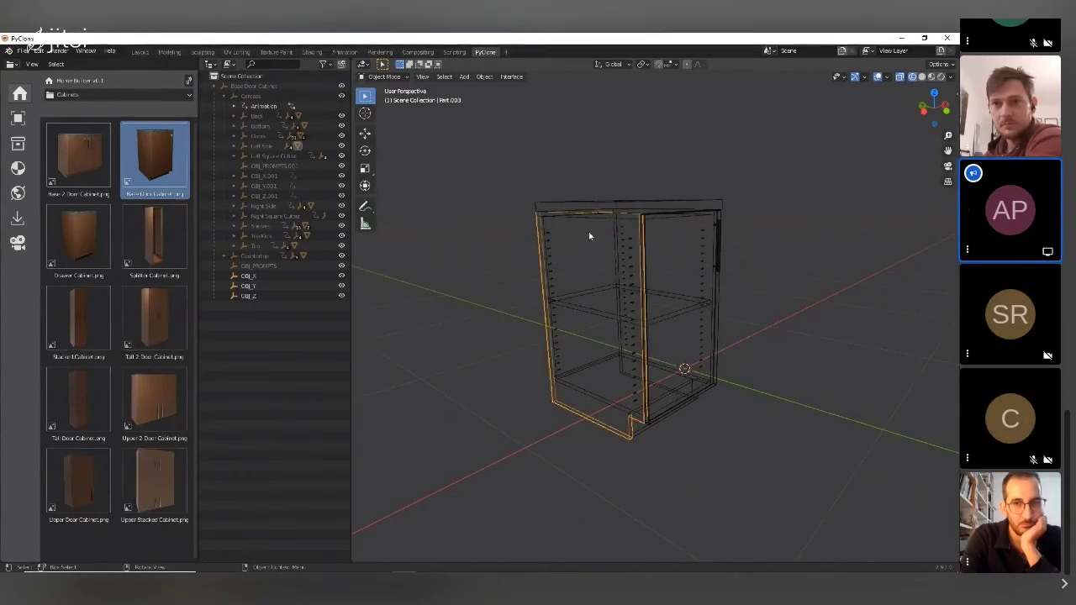
scroll(557, 226, up, 6)
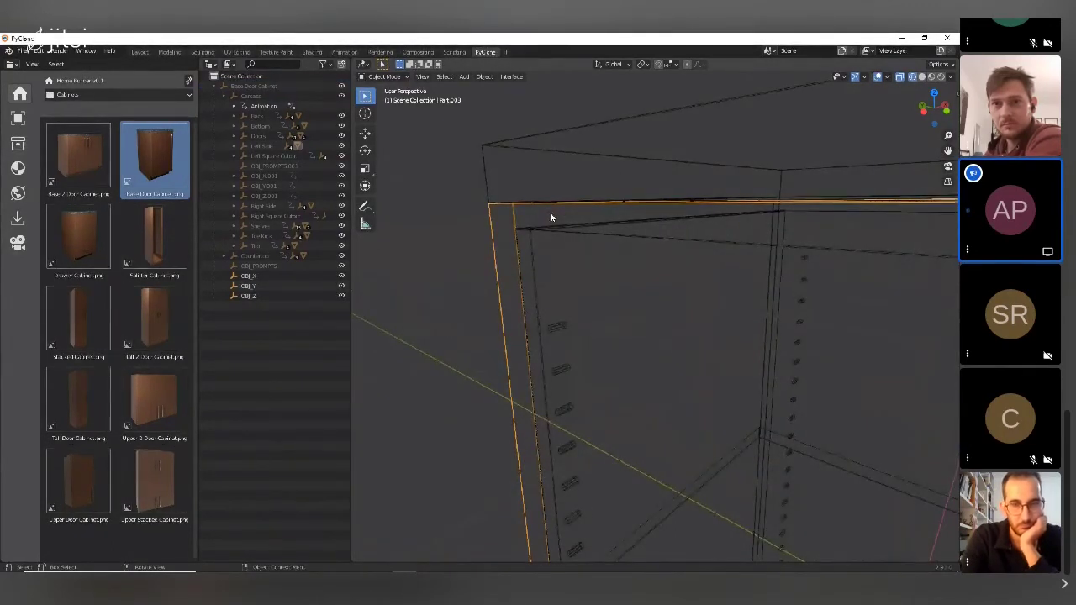
scroll(552, 218, down, 6)
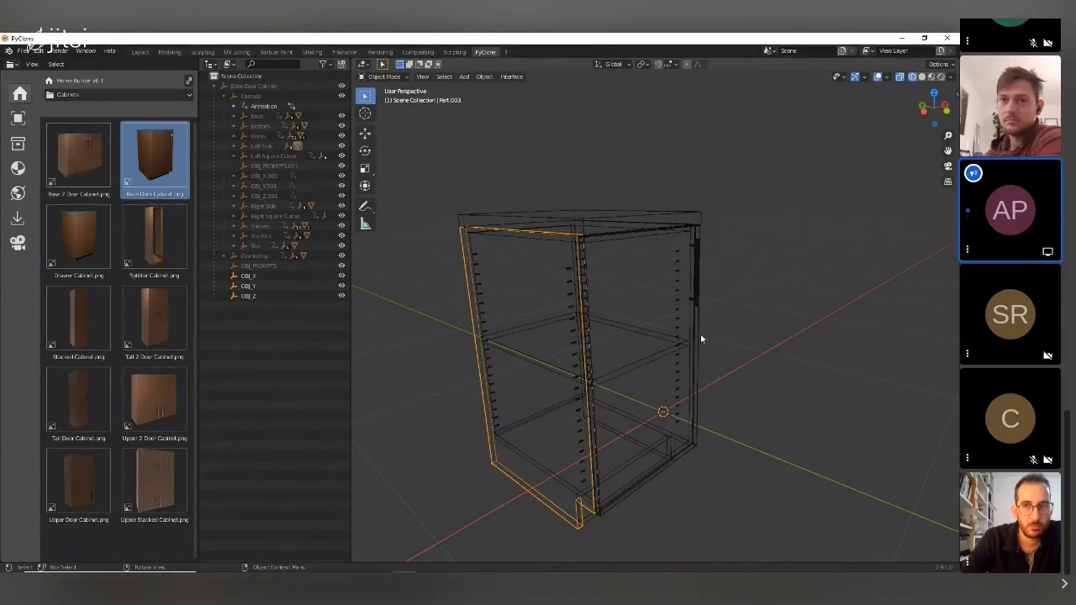
Step: Relaunch PyClone, dismiss the splash screen and place a Base Door Cabinet, selecting its door
key(super+d)
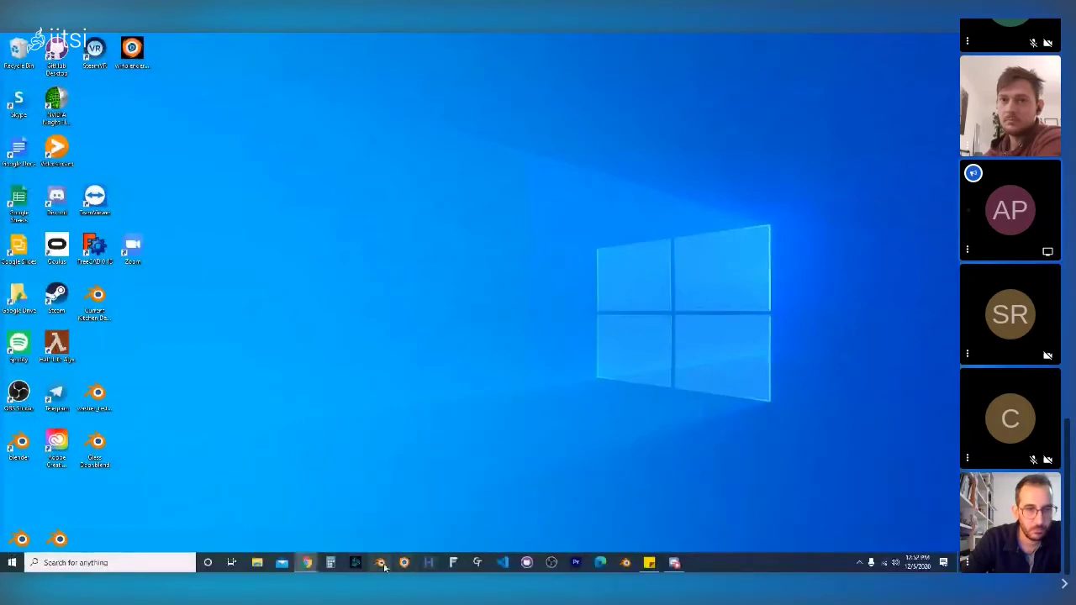
click(405, 562)
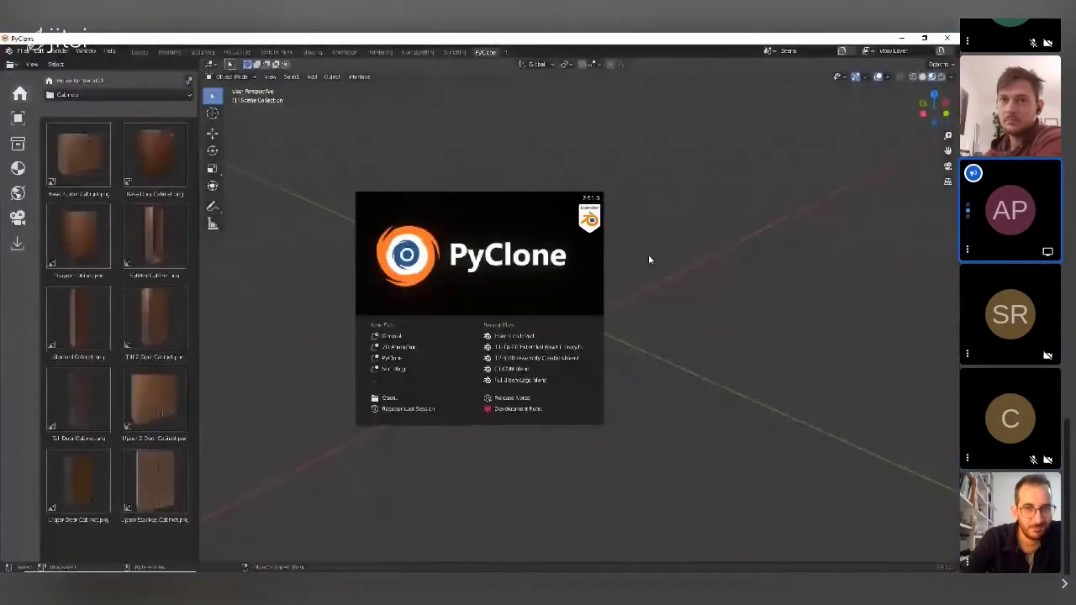
click(648, 254)
drag(155, 156, 557, 331)
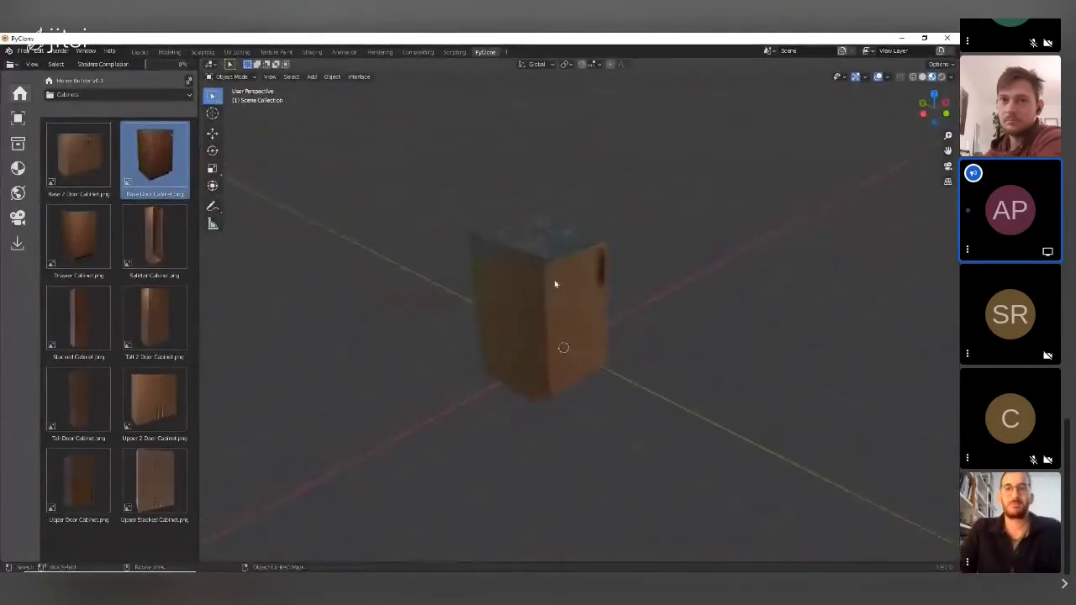
click(572, 314)
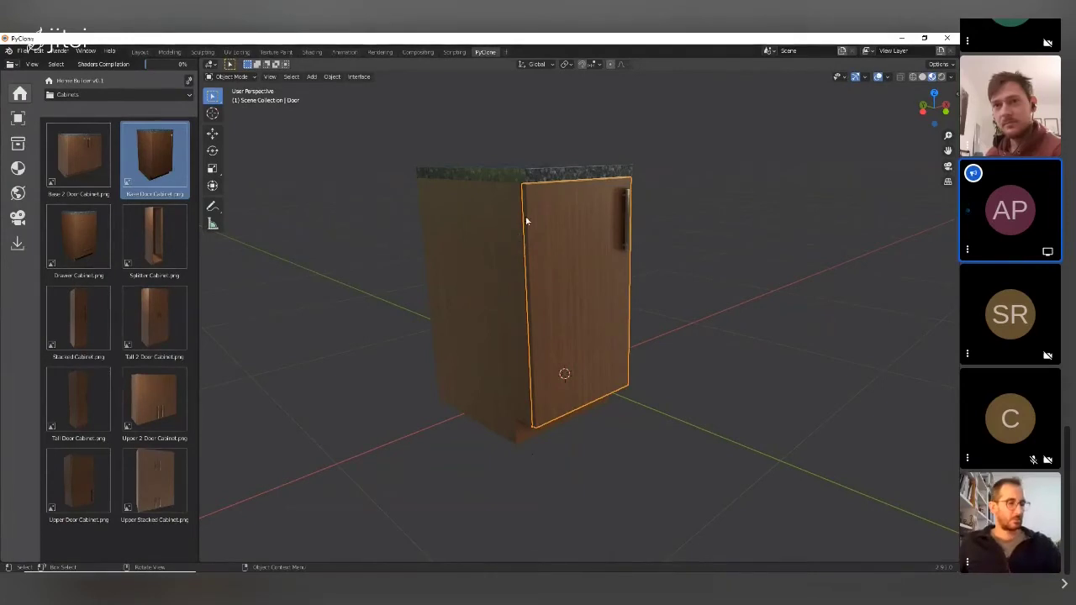
Step: Open the library settings at Cabinet Sizes, then the Materials tab listing surface assignments
click(189, 81)
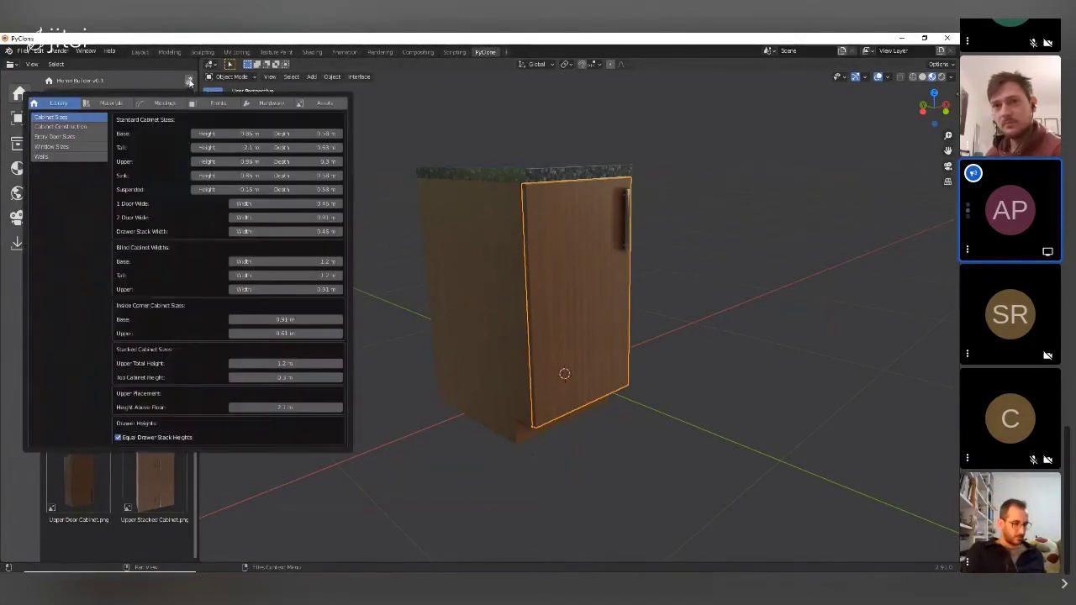
click(115, 106)
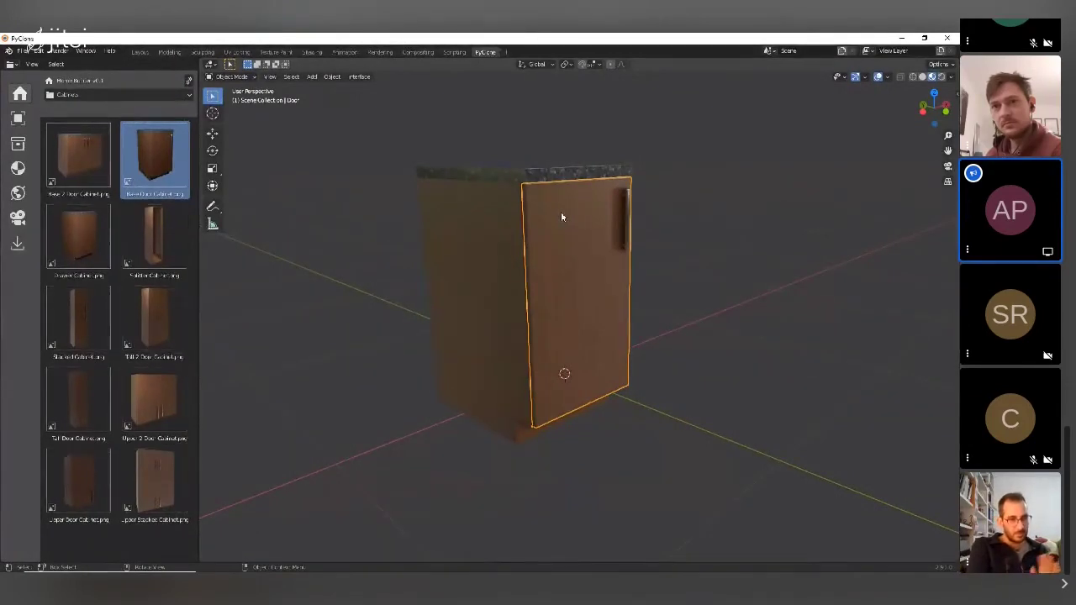
click(189, 82)
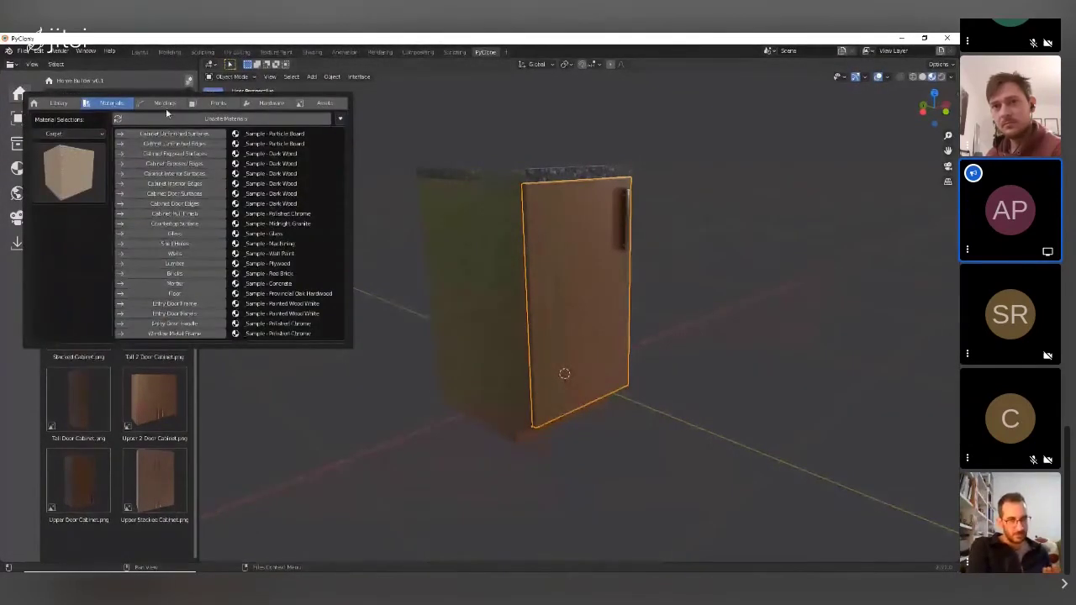
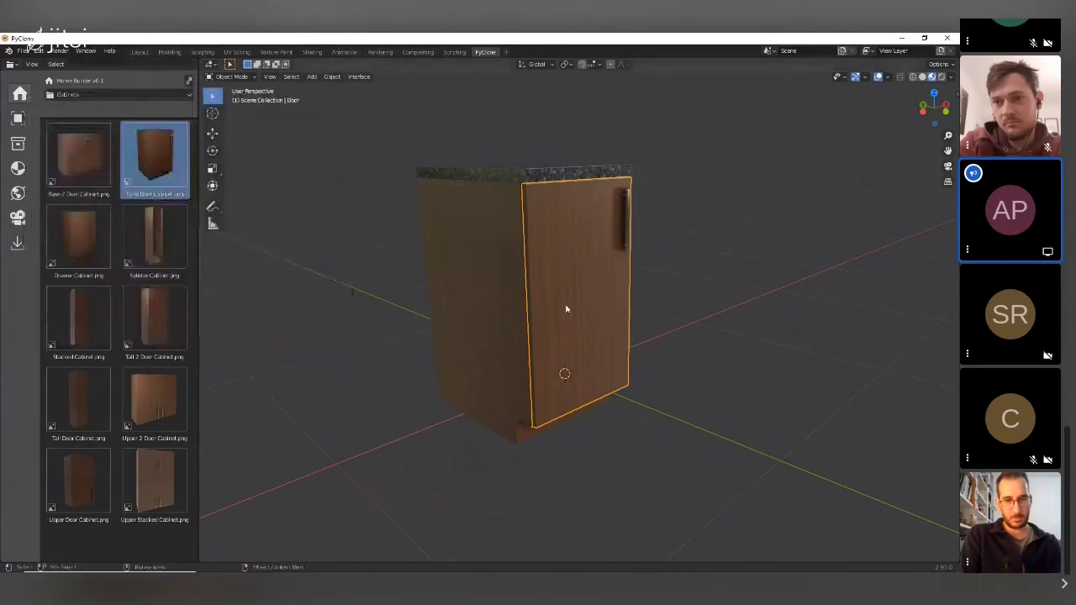
Step: Show the base door cabinet's Exterior prompts and test the Open Door slider, leaving the door closed
middle_drag(580, 354, 530, 345)
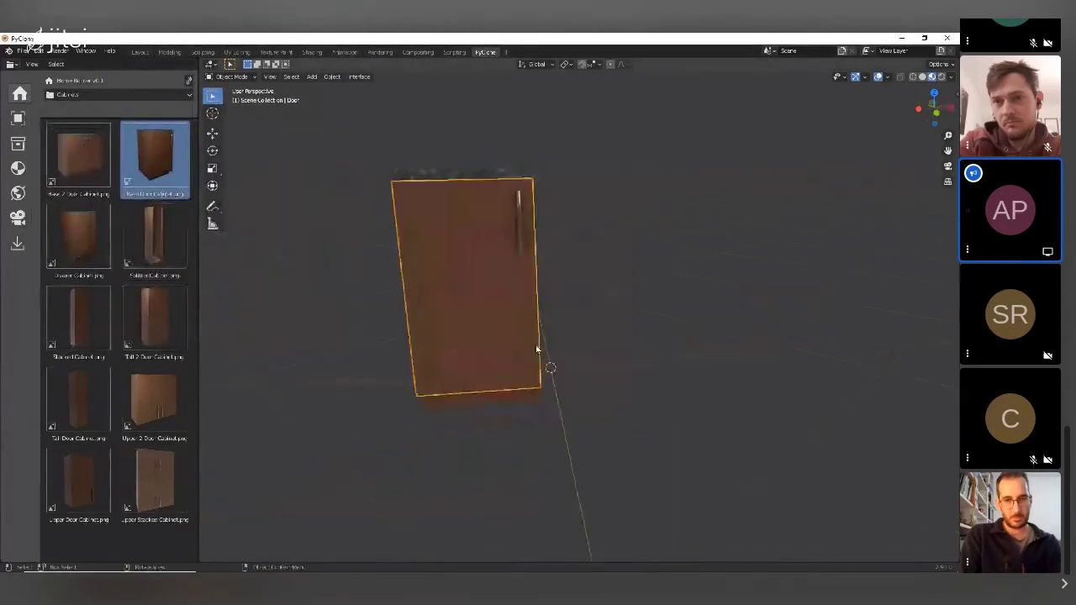
right_click(584, 283)
click(584, 283)
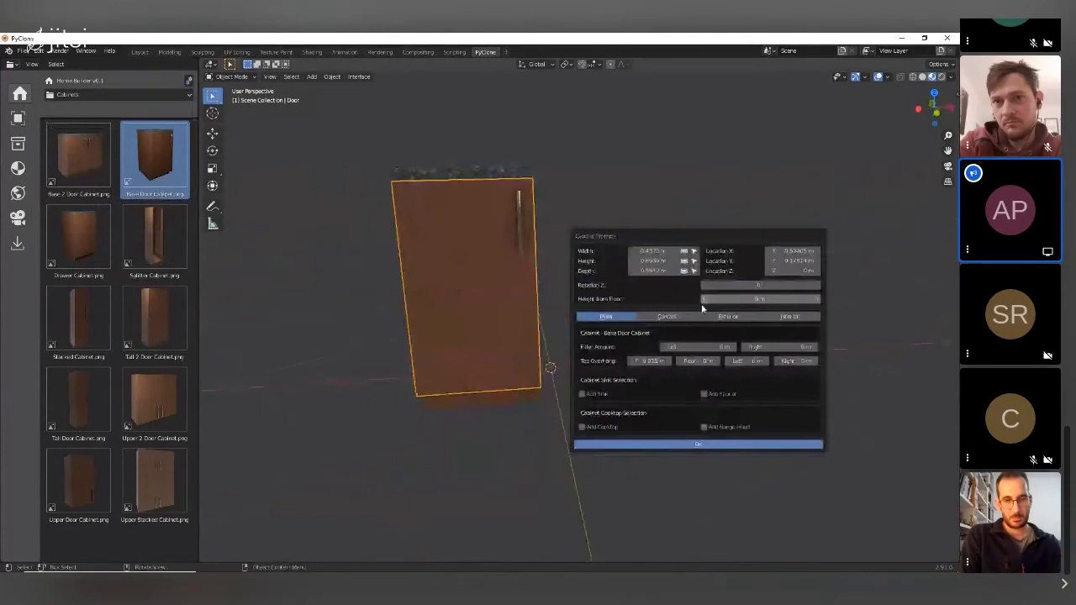
click(728, 316)
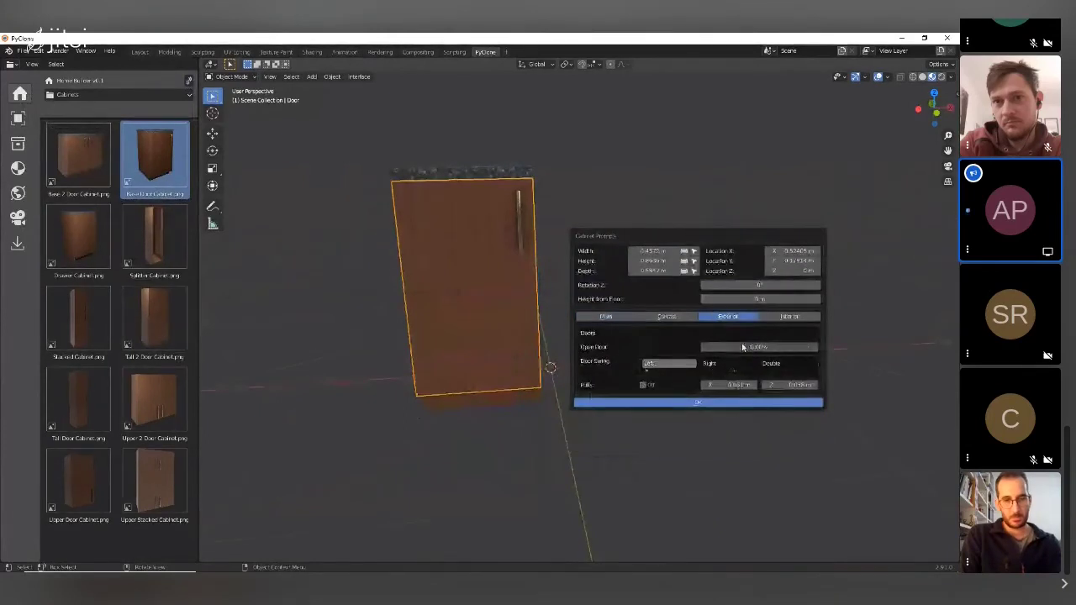
drag(742, 347, 499, 276)
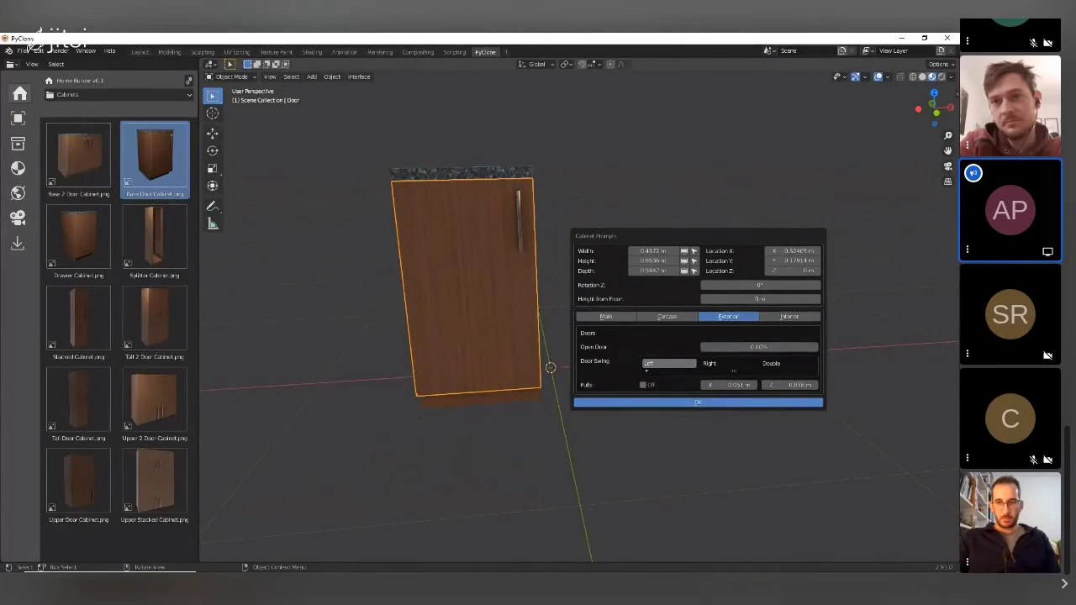
Step: Switch the asset library to Appliances and place a Range beside the cabinet
click(312, 313)
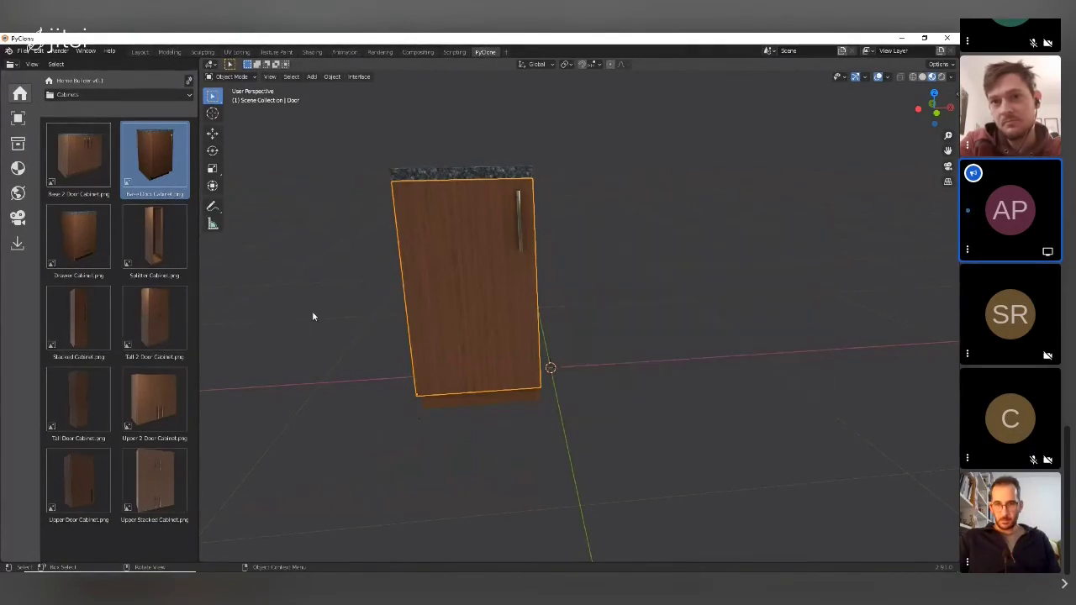
click(118, 94)
click(84, 106)
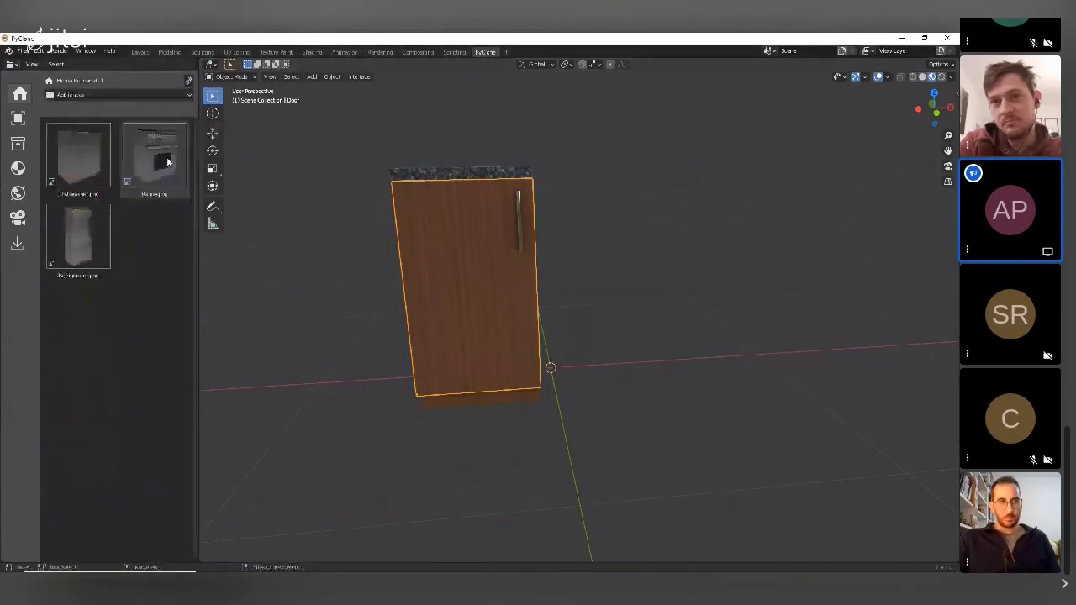
drag(167, 161, 530, 288)
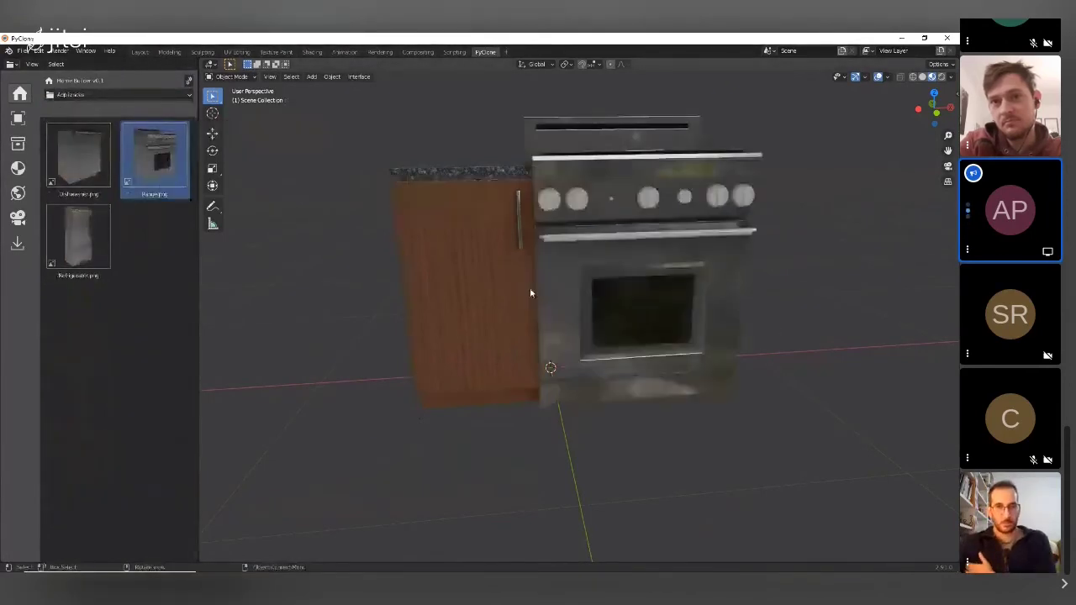
click(615, 239)
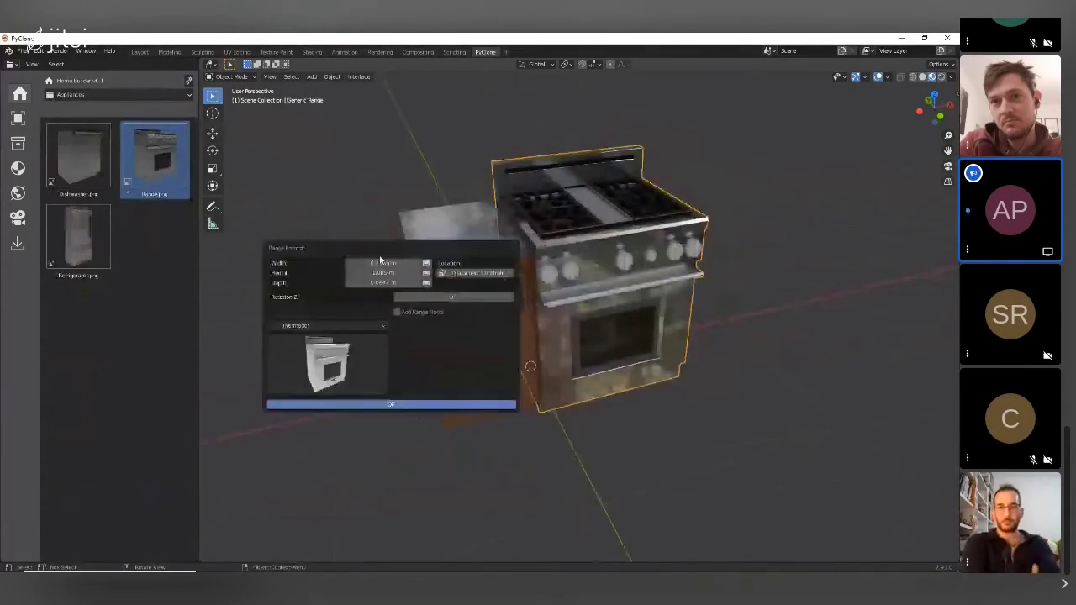
mouse_move(384, 258)
mouse_down()
mouse_move(407, 269)
mouse_move(388, 265)
mouse_up()
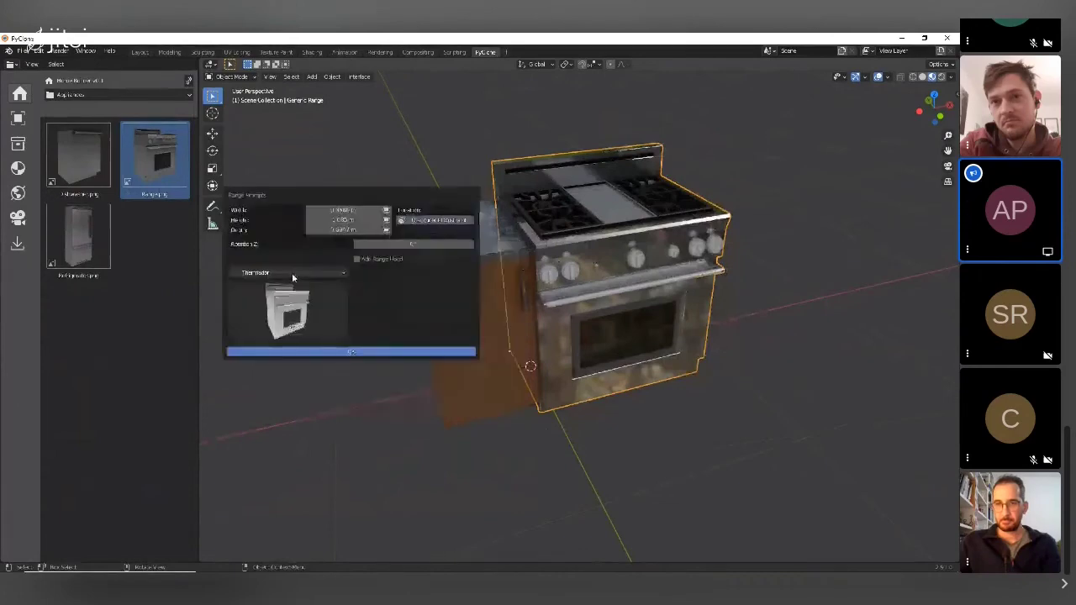
Step: Set the range brand to Thermador and pick a wide model, 1.23 m across
click(293, 274)
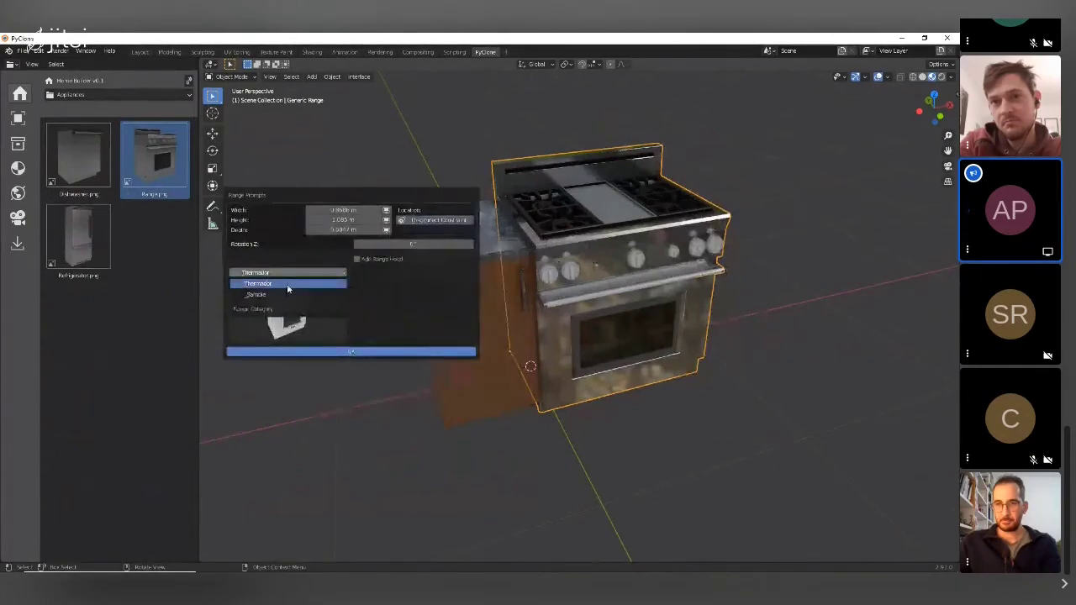
click(287, 285)
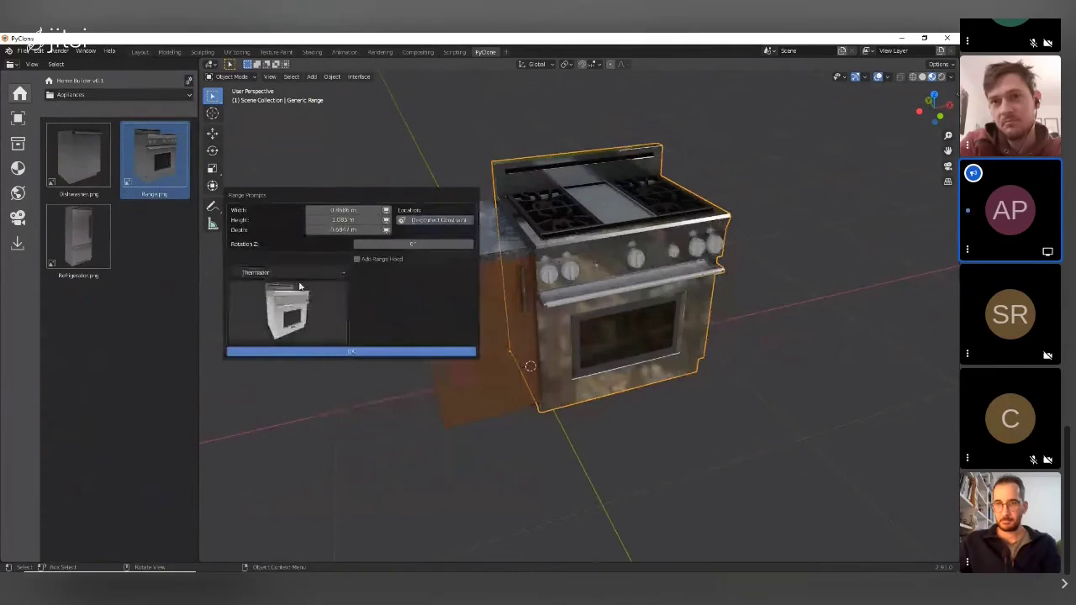
click(300, 290)
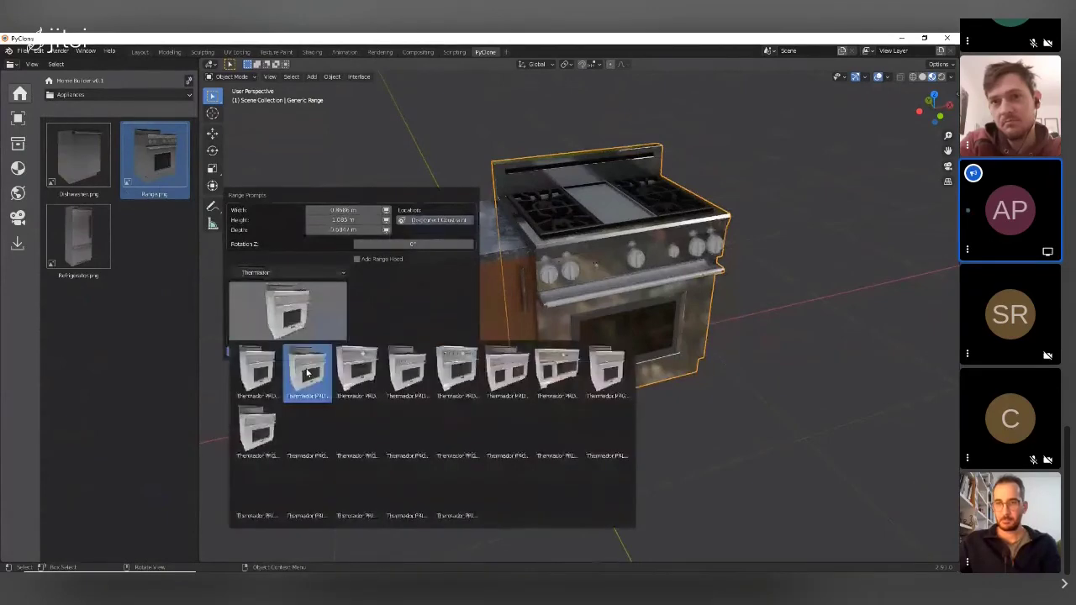
click(357, 372)
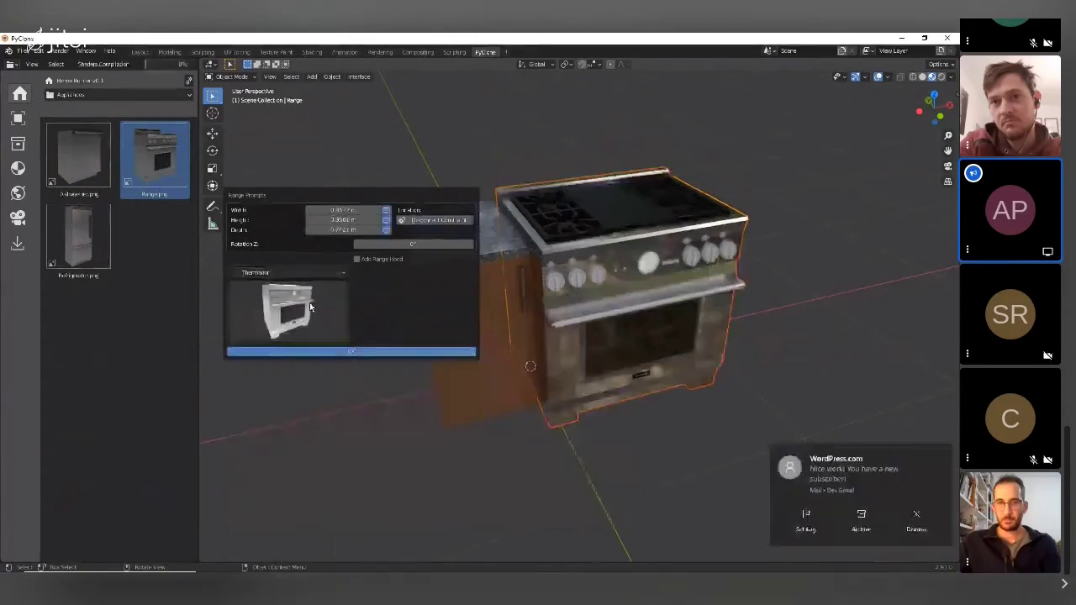
click(310, 307)
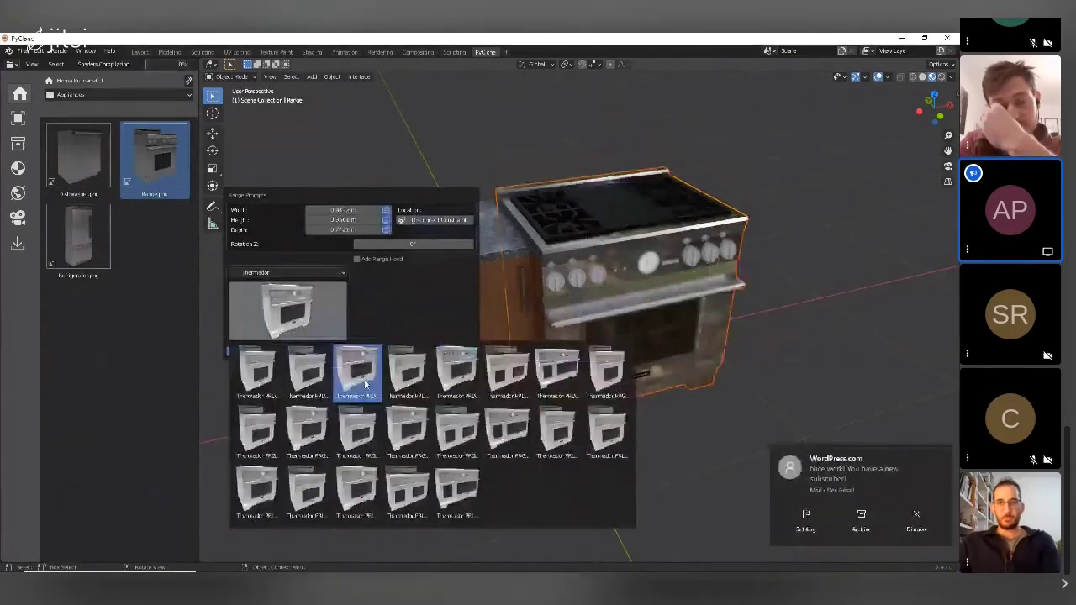
click(485, 402)
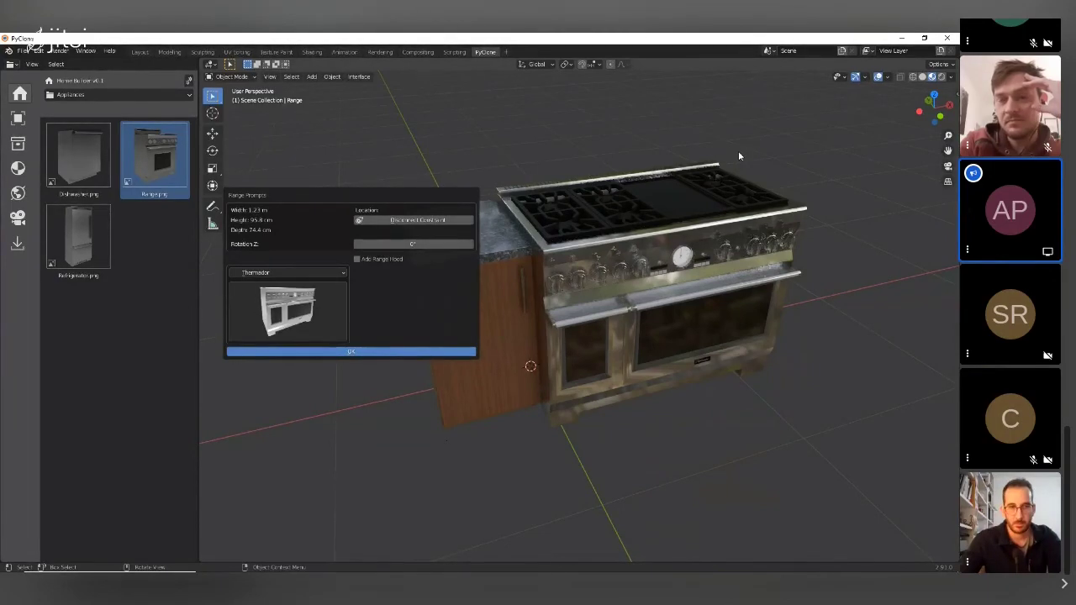
Step: Inspect the range's dimensions and the countertop's visibility logic in the side panel
key(Escape)
key(n)
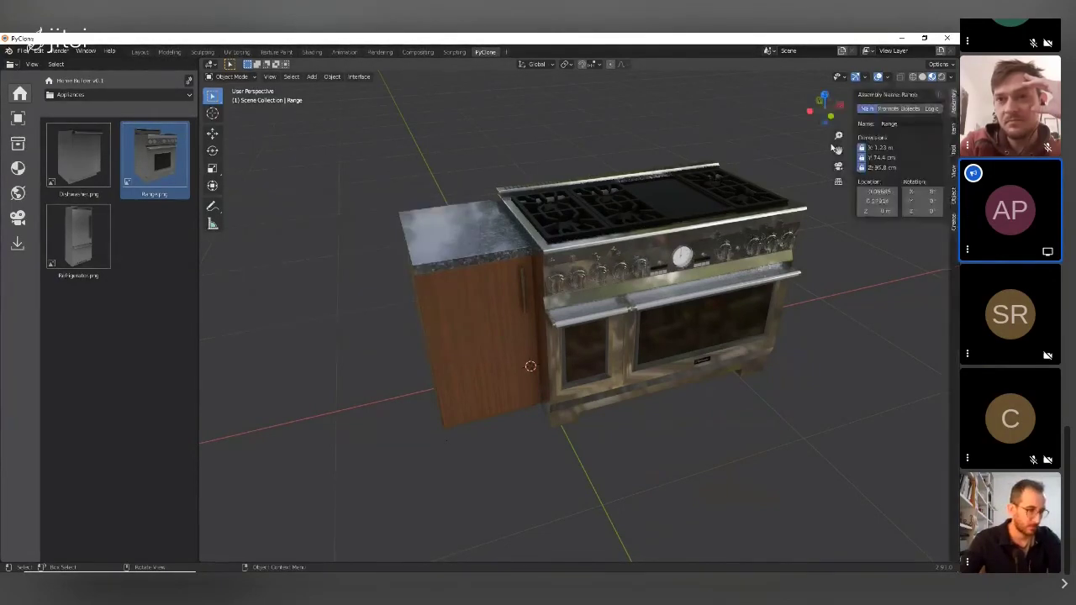
click(950, 102)
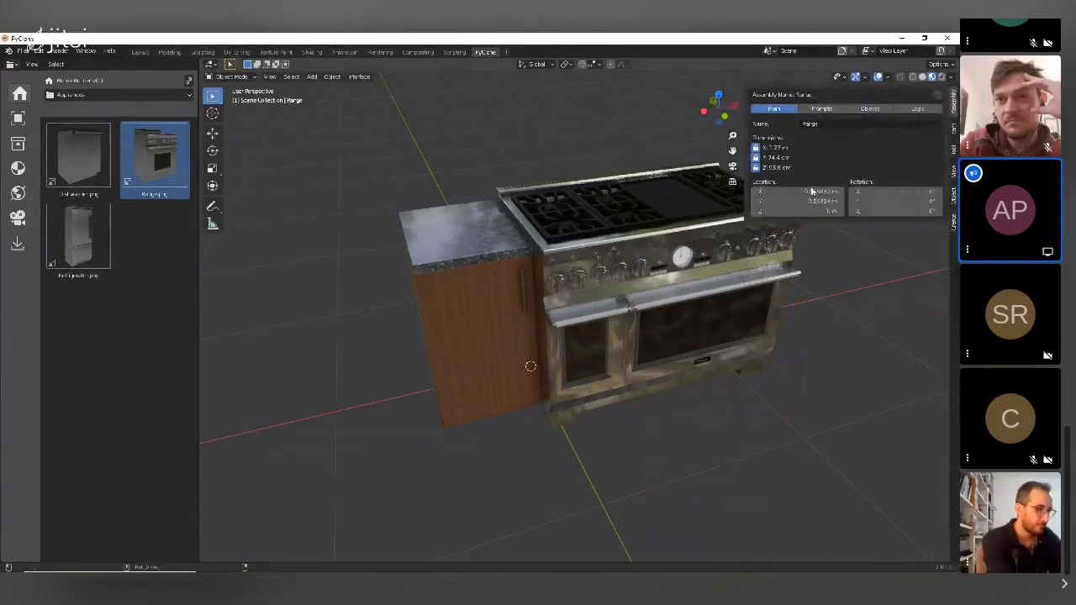
click(454, 239)
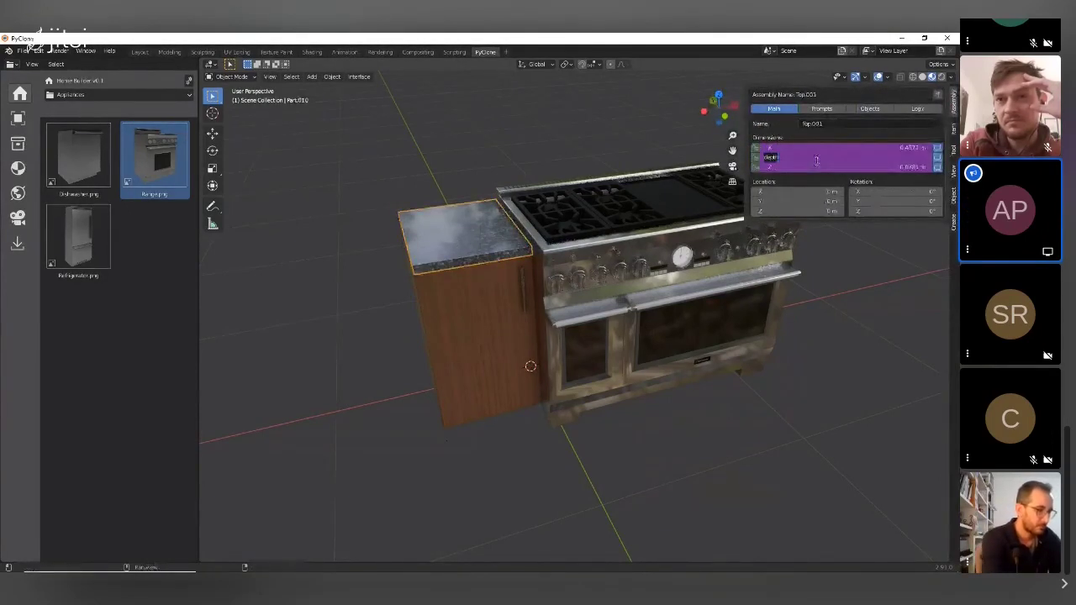
click(914, 108)
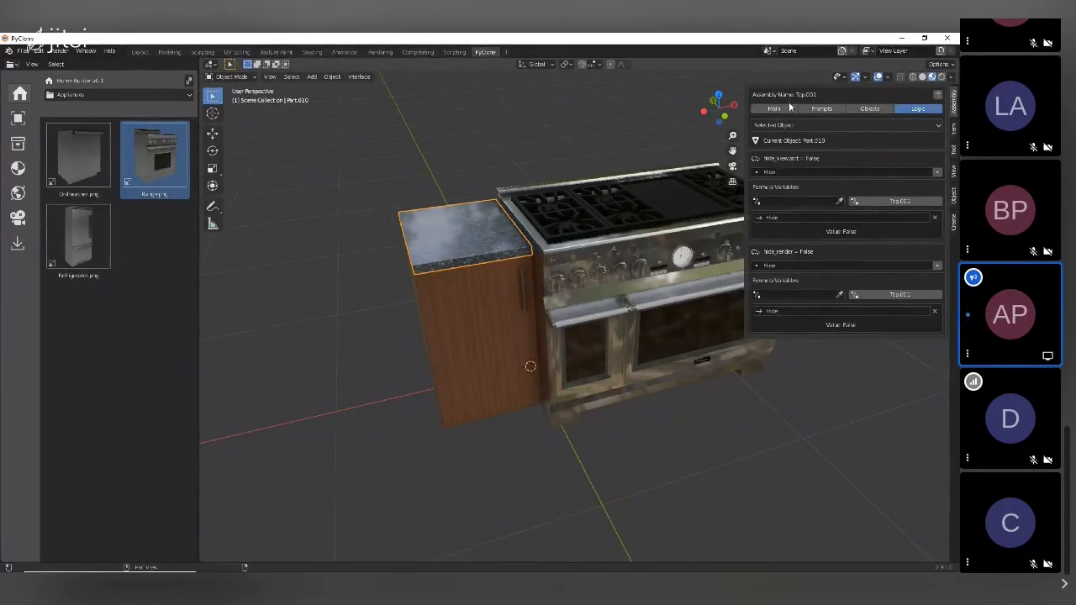
Step: Start a new General file without saving the kitchen scene
click(320, 245)
key(ctrl+n)
click(320, 238)
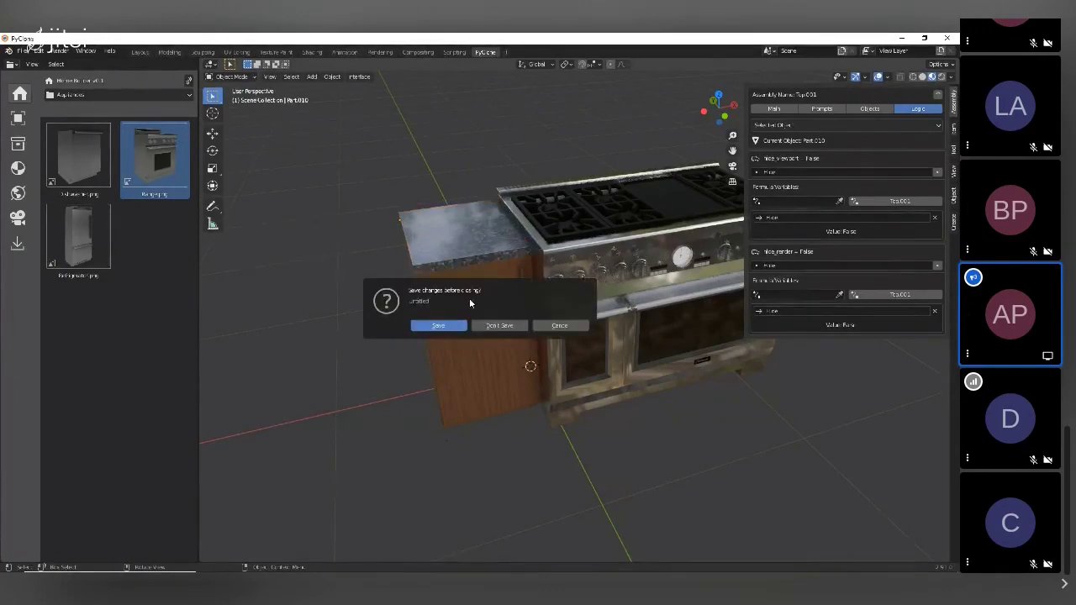
click(500, 328)
Step: Create a new asset in the PyClone Cabinet Doors library category
click(189, 94)
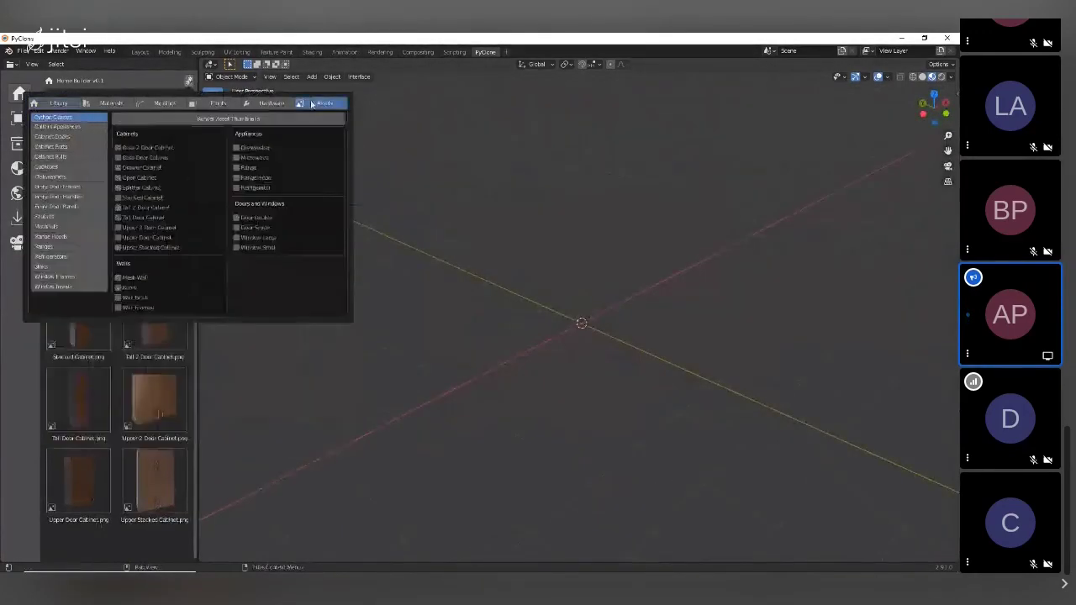
click(51, 136)
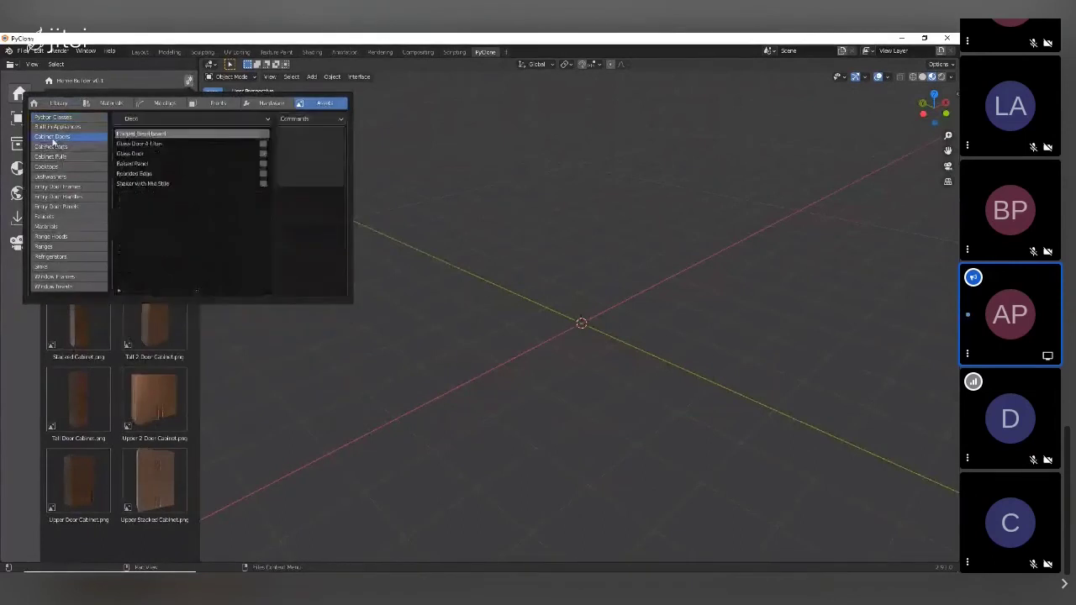
click(310, 119)
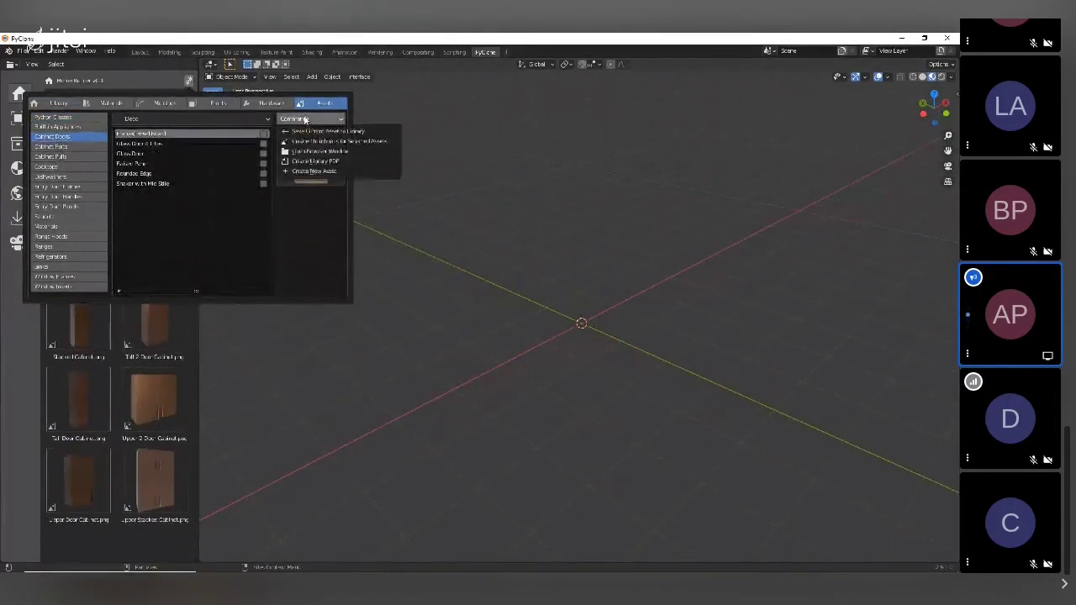
click(312, 172)
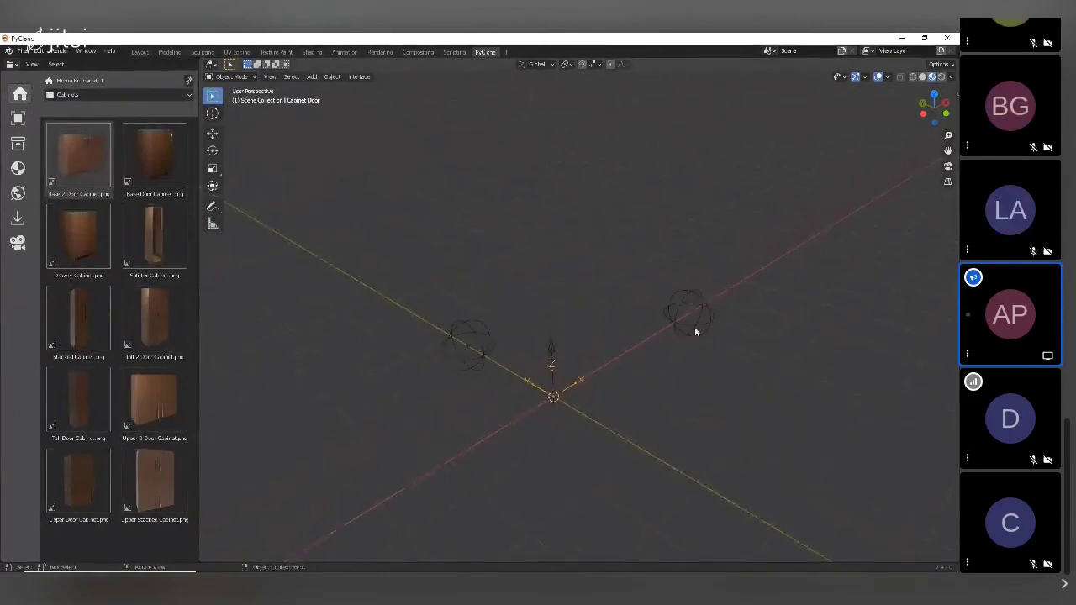
Step: Add a mesh plate object to the Cabinet Door assembly
key(n)
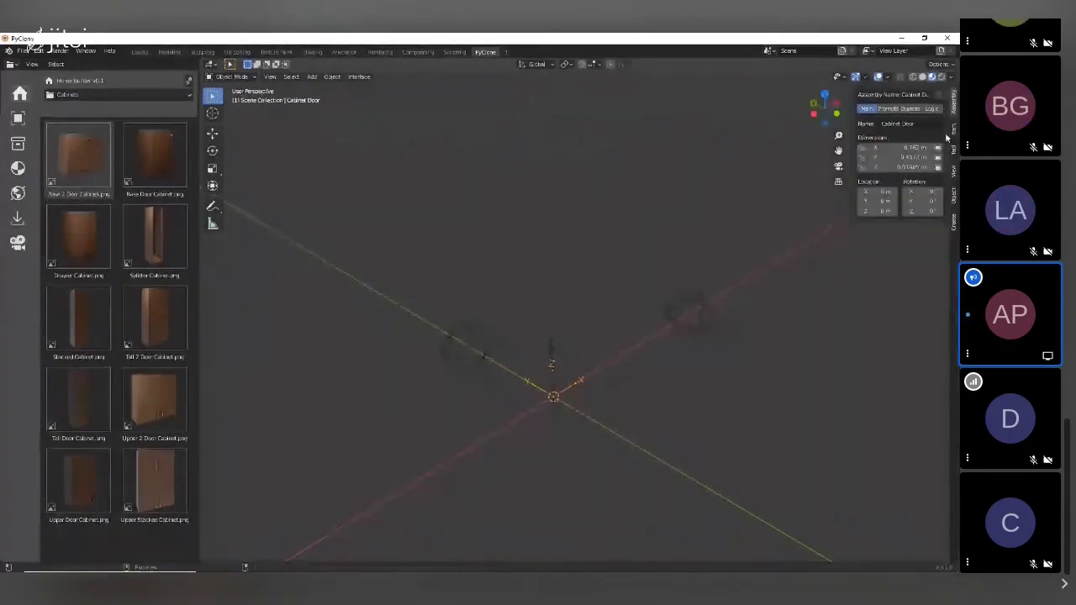
click(908, 109)
click(924, 121)
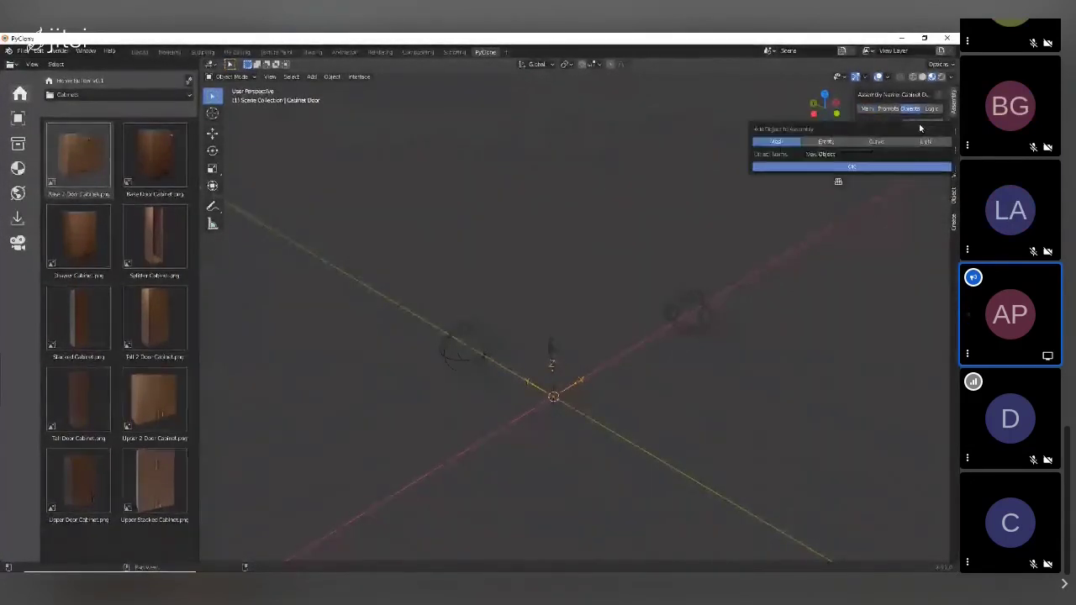
click(820, 167)
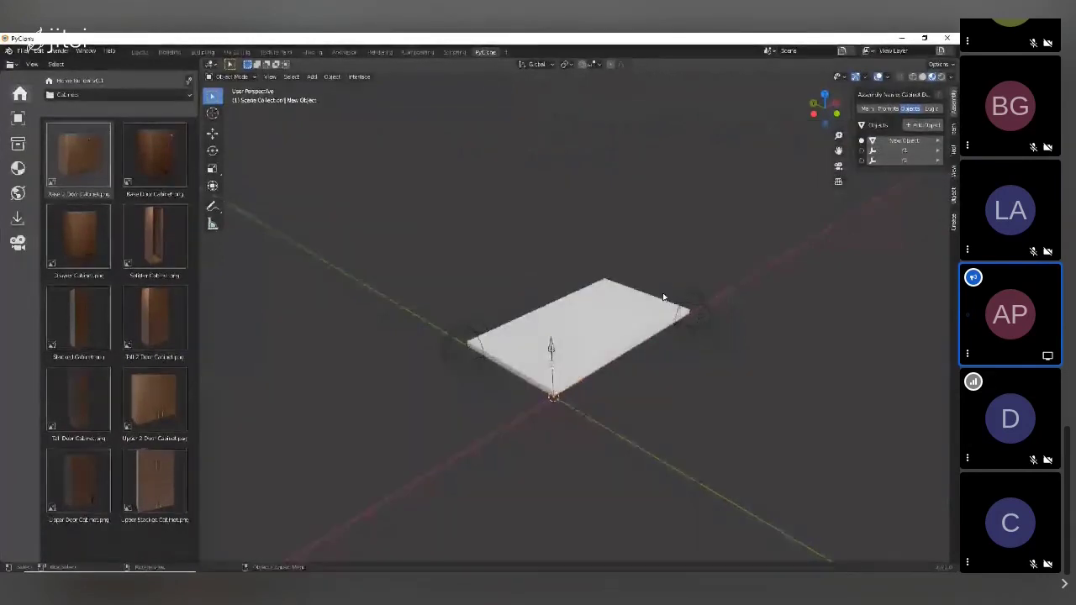
Step: Inset the plate's top face twice in Edit Mode to form a framed panel
scroll(590, 316, up, 2)
key(Tab)
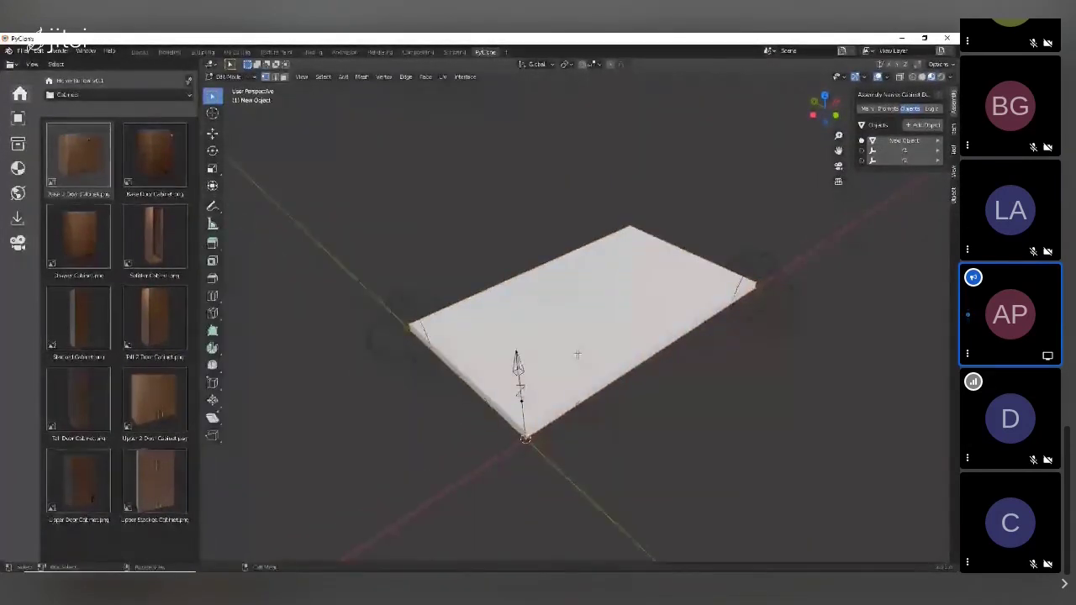
scroll(587, 336, up, 1)
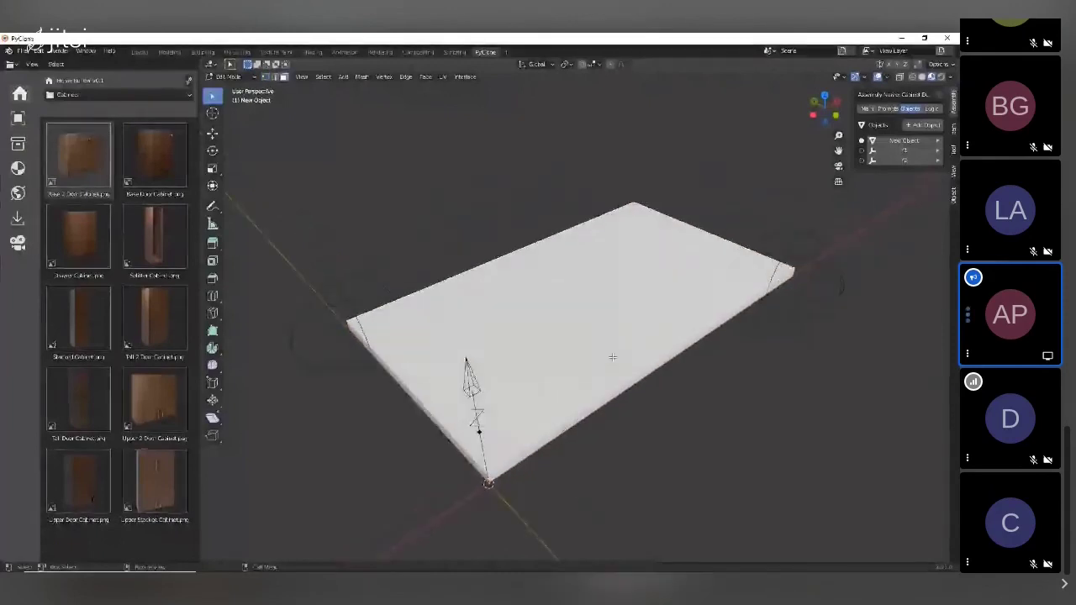
key(i)
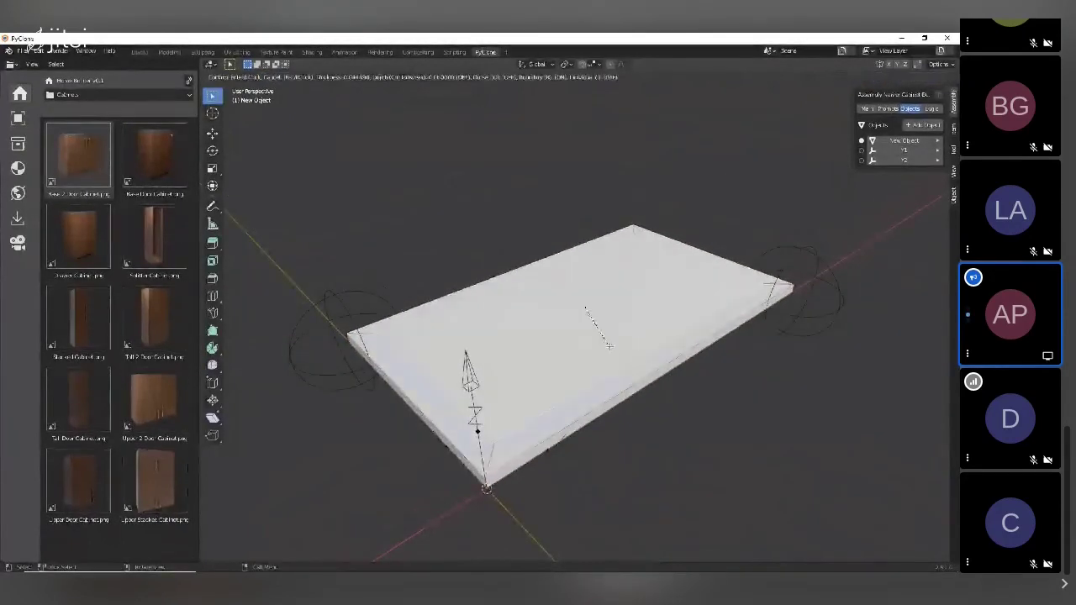
click(609, 346)
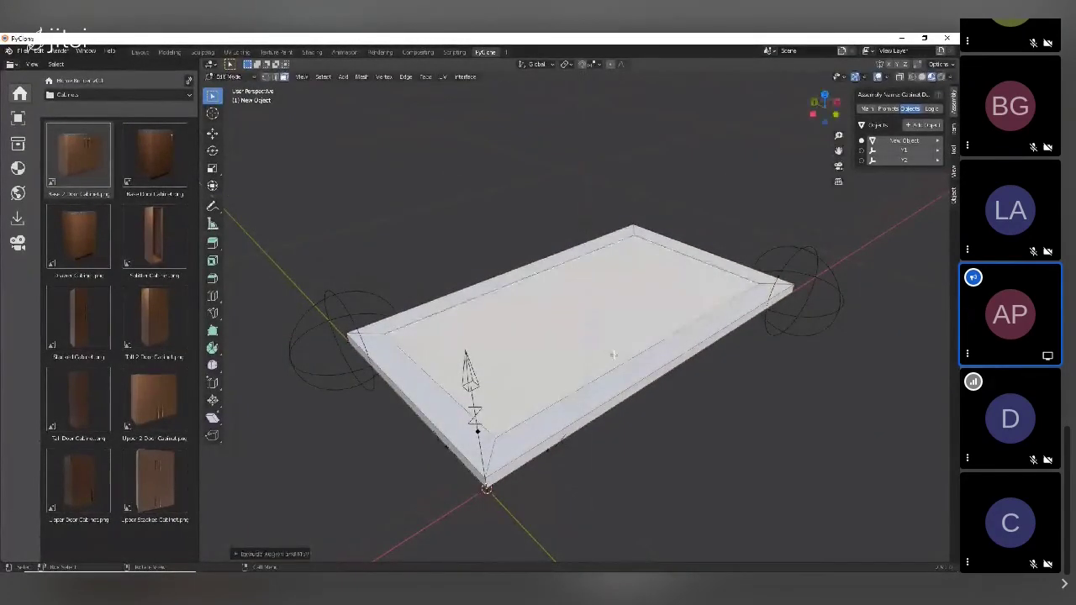
key(i)
click(609, 351)
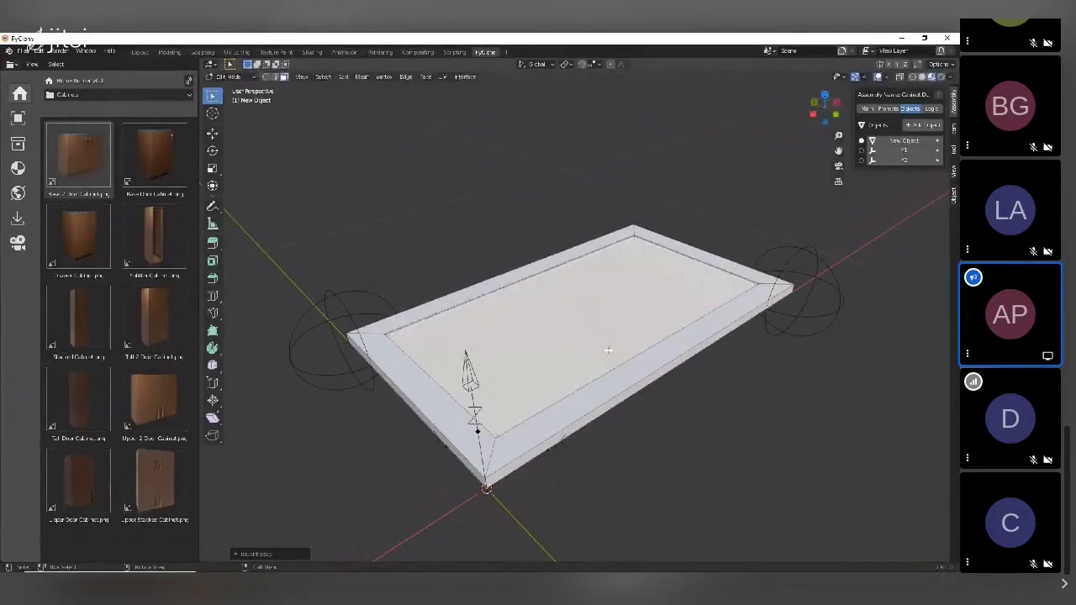
scroll(713, 325, up, 3)
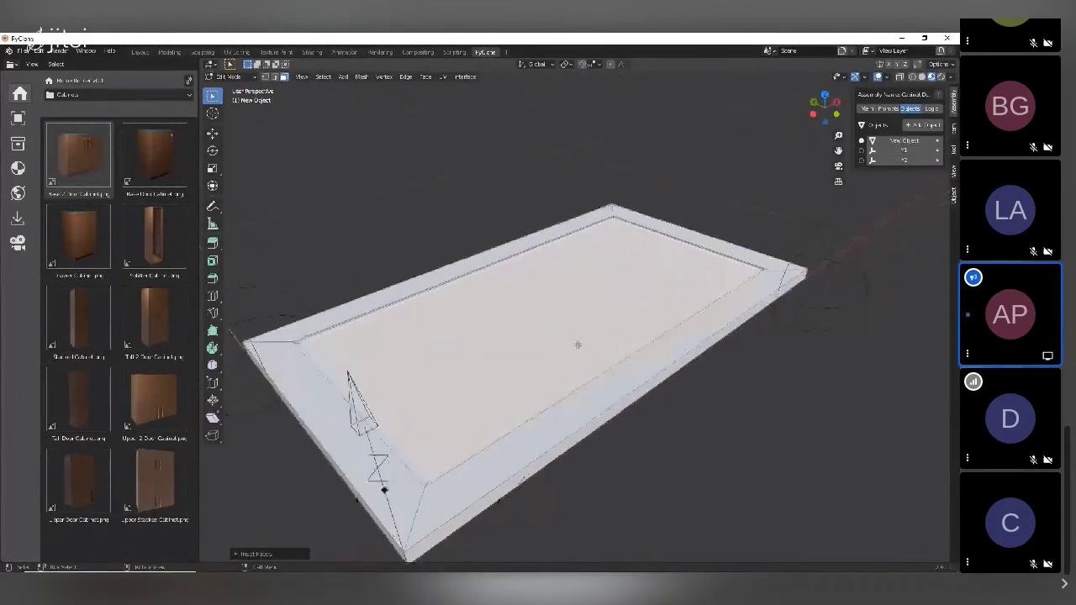
scroll(585, 340, down, 1)
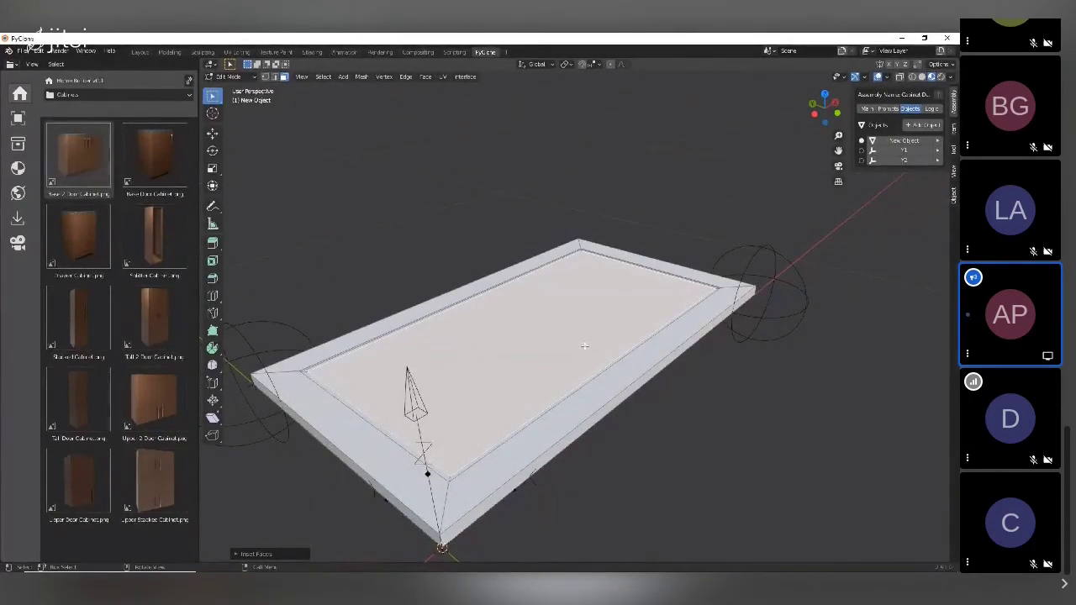
scroll(581, 345, down, 3)
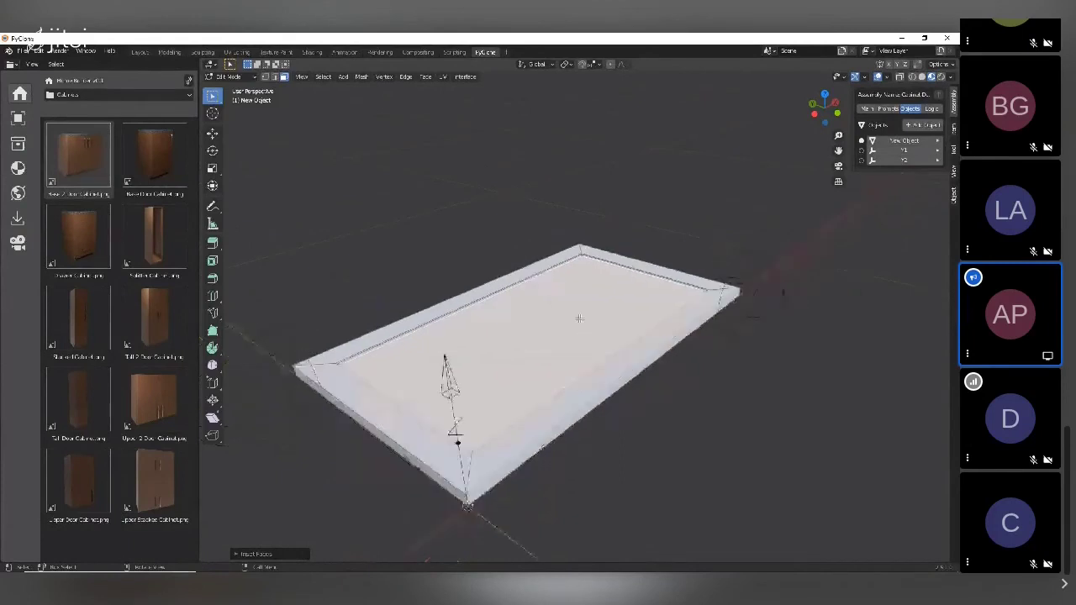
key(Tab)
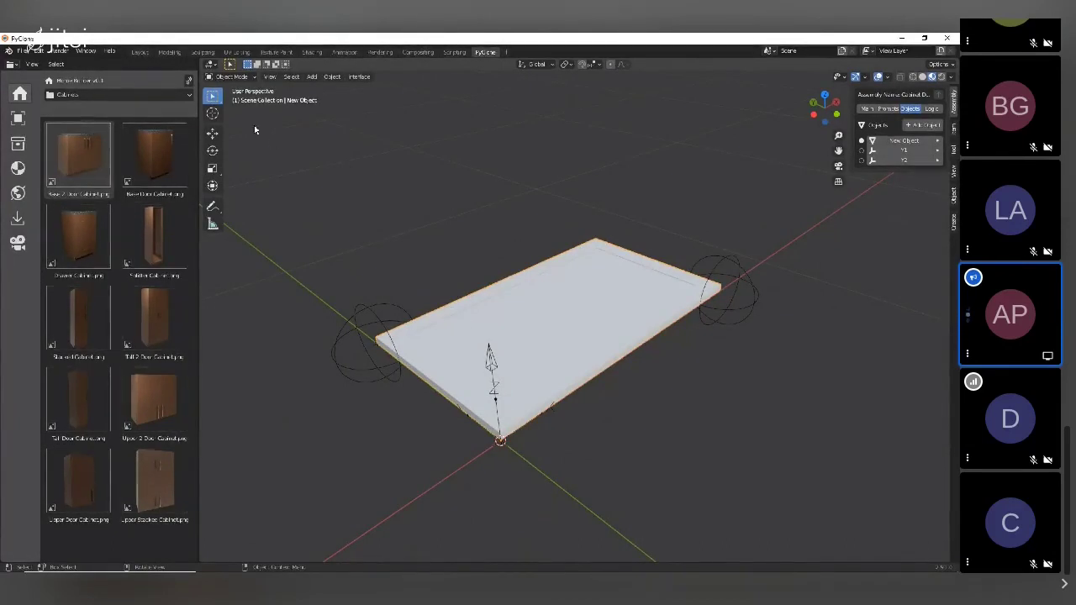
Step: Save the current door asset to the Cabinet Doors library
click(188, 80)
click(309, 119)
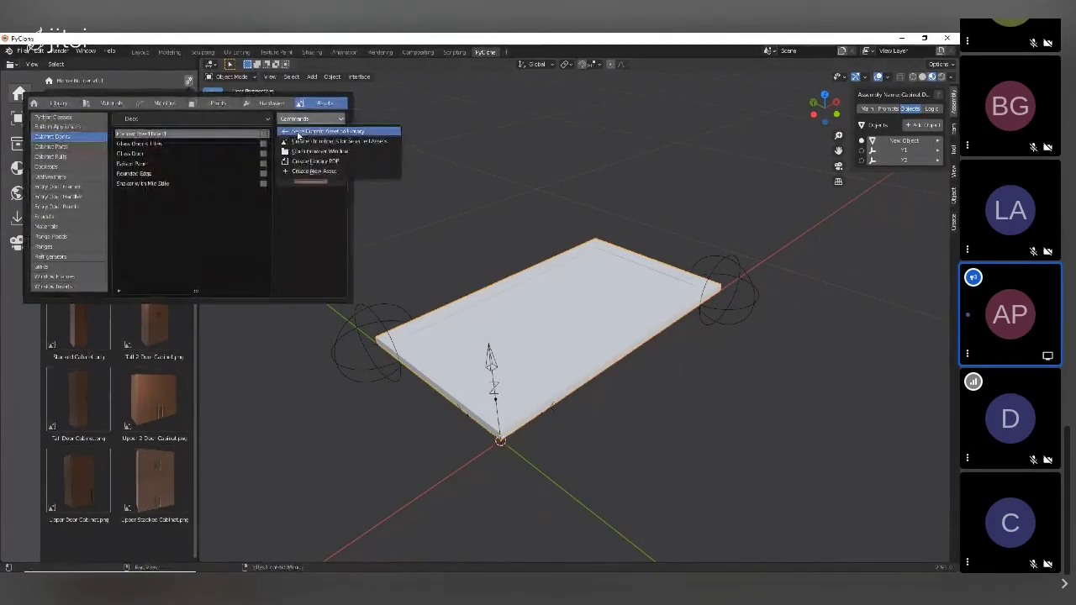
click(299, 132)
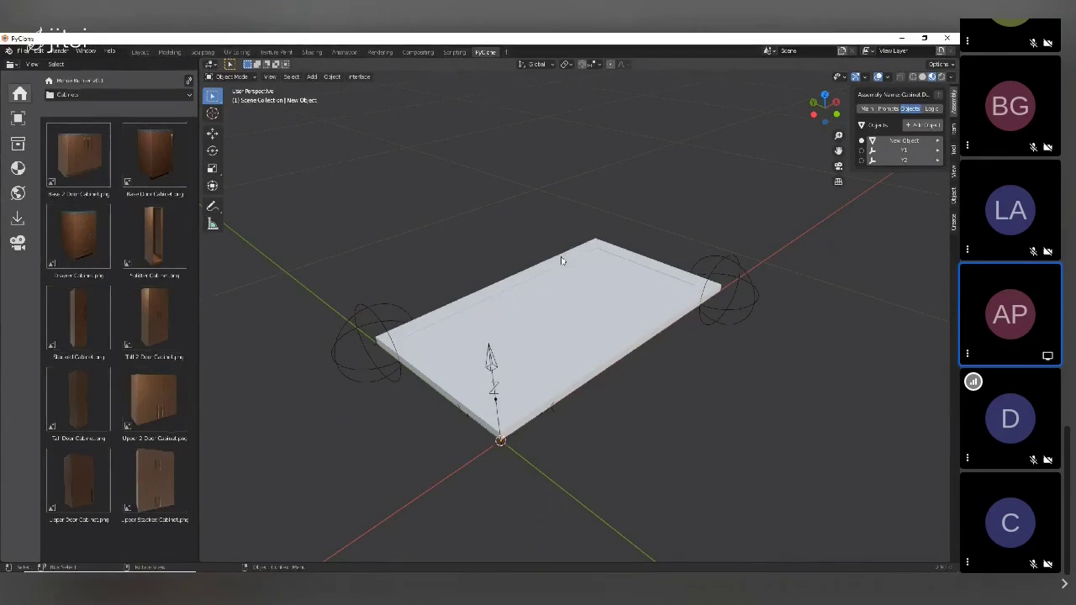
Step: Orbit the view and check the door's dimensions in the Main tab
middle_drag(565, 257, 564, 276)
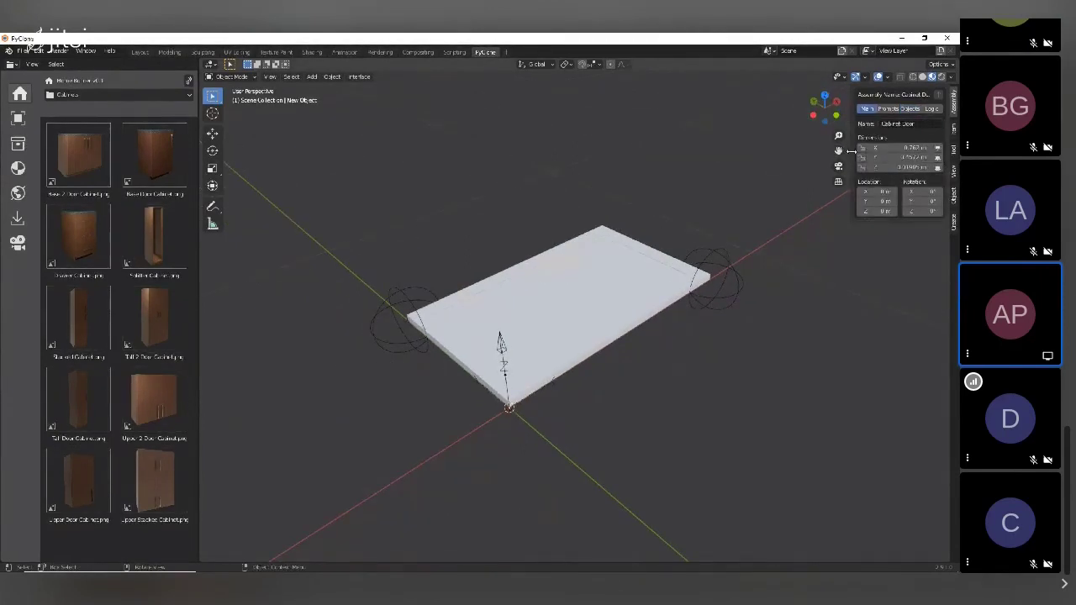
drag(855, 151, 834, 151)
scroll(577, 274, down, 2)
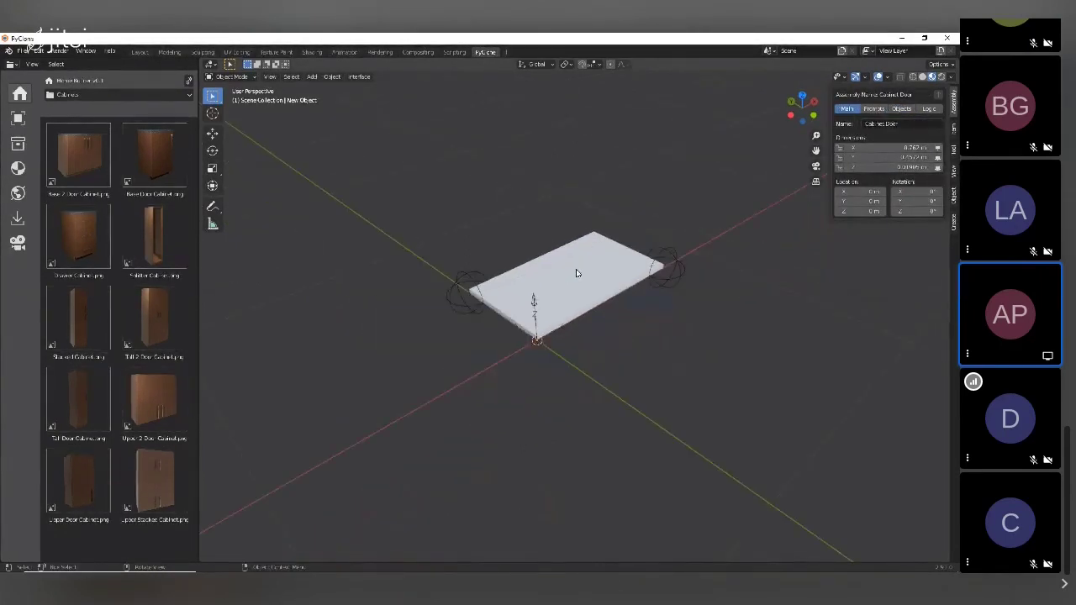